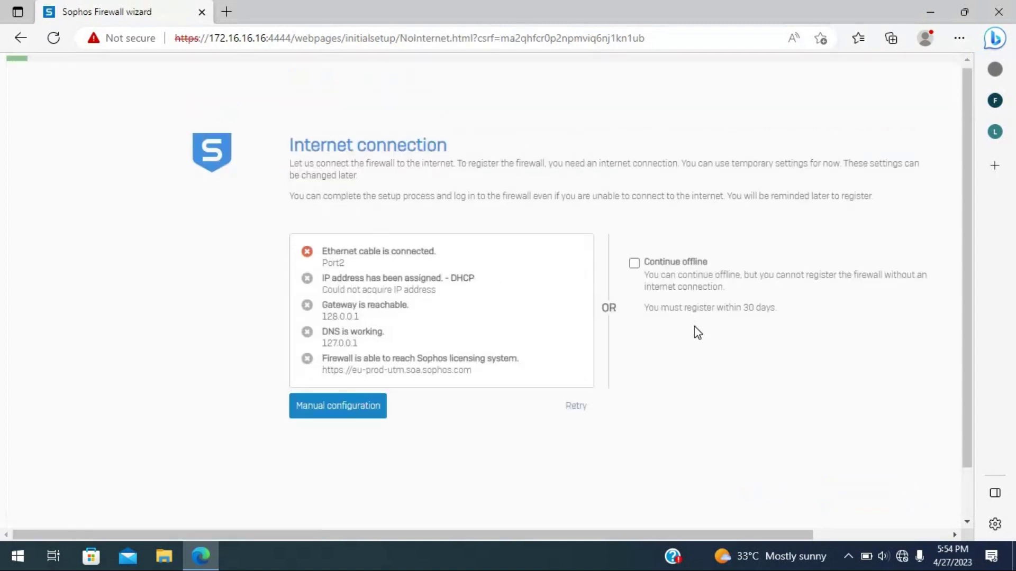
- Choose to continue the setup wizard offline, without an internet connection
scroll(639, 260, "down", 1)
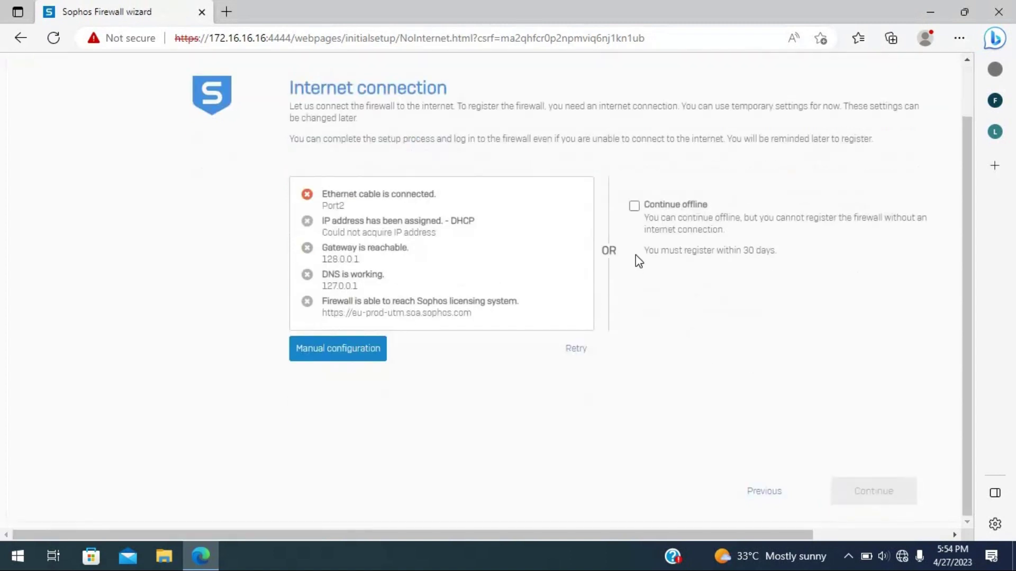
left_click(634, 206)
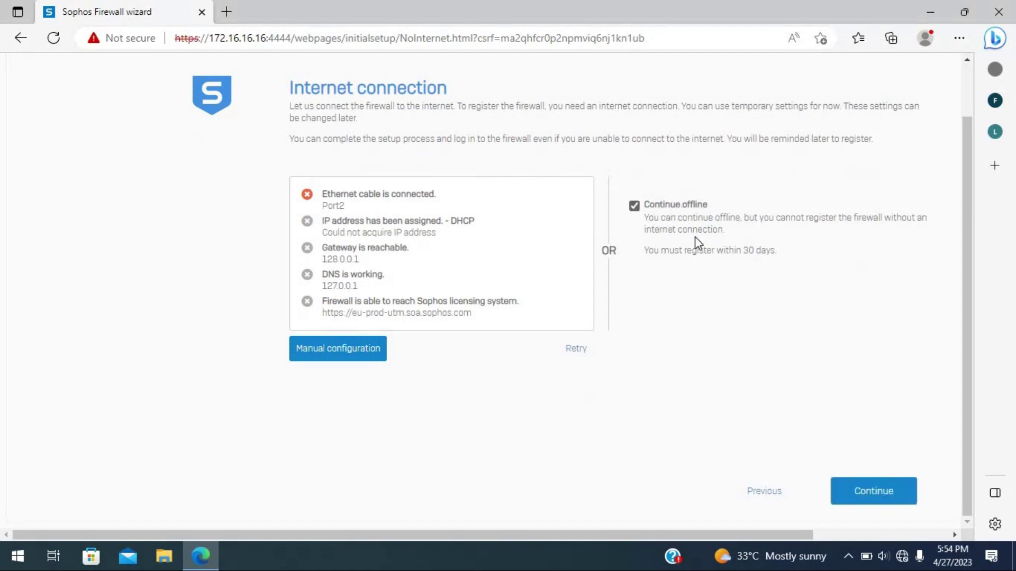
left_click(862, 495)
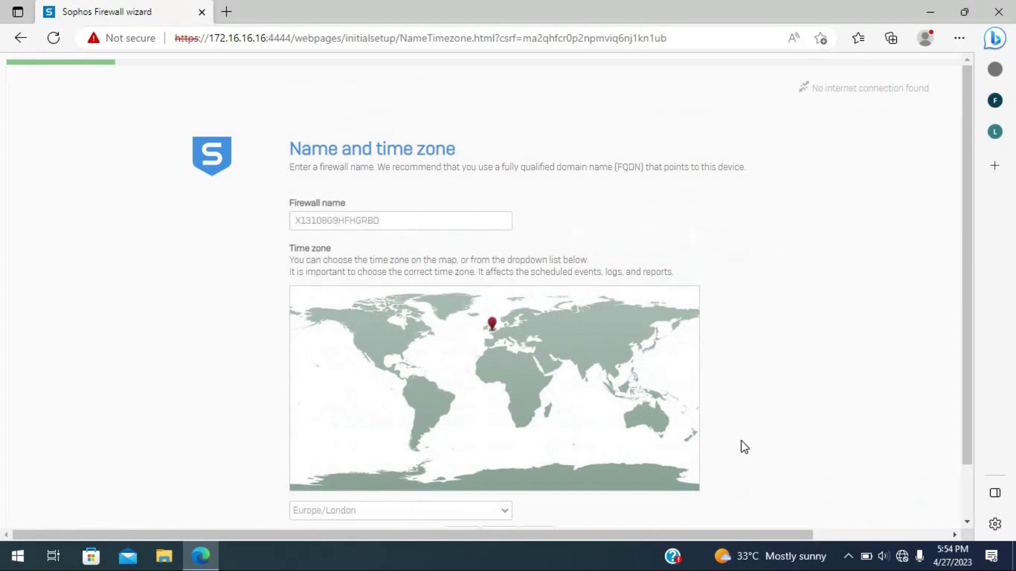
- Set the firewall time zone to Asia/Karachi from the map and continue
scroll(484, 318, "down", 2)
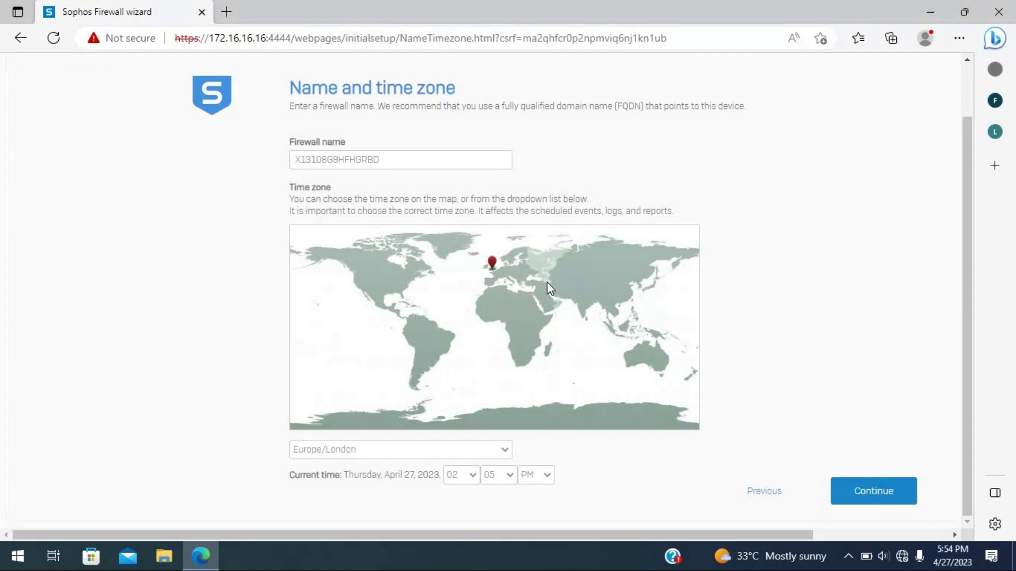
left_click(570, 298)
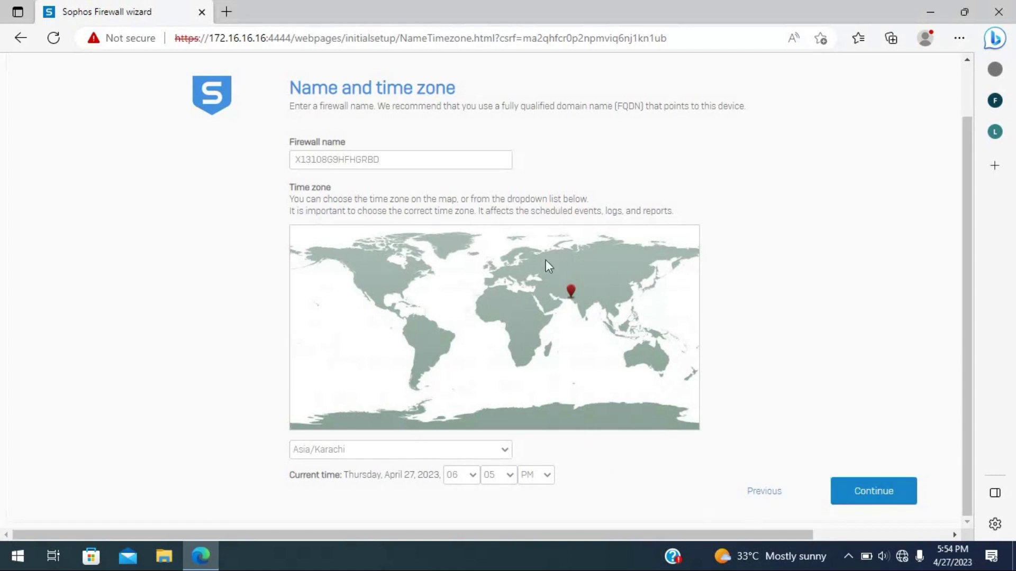
left_click(906, 499)
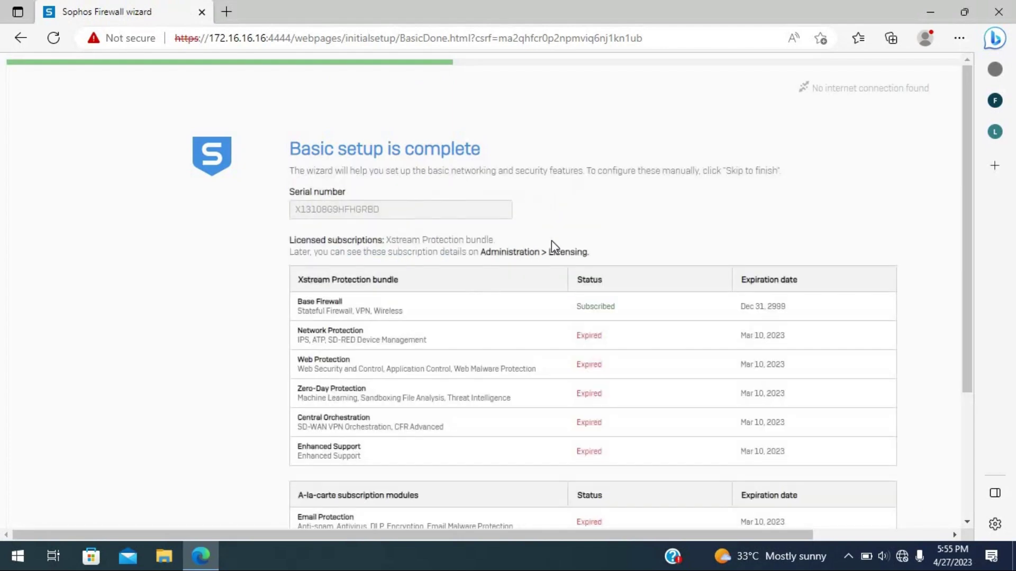
- Review the licensed Xstream Protection subscriptions list and continue to the LAN configuration
scroll(551, 242, "down", 3)
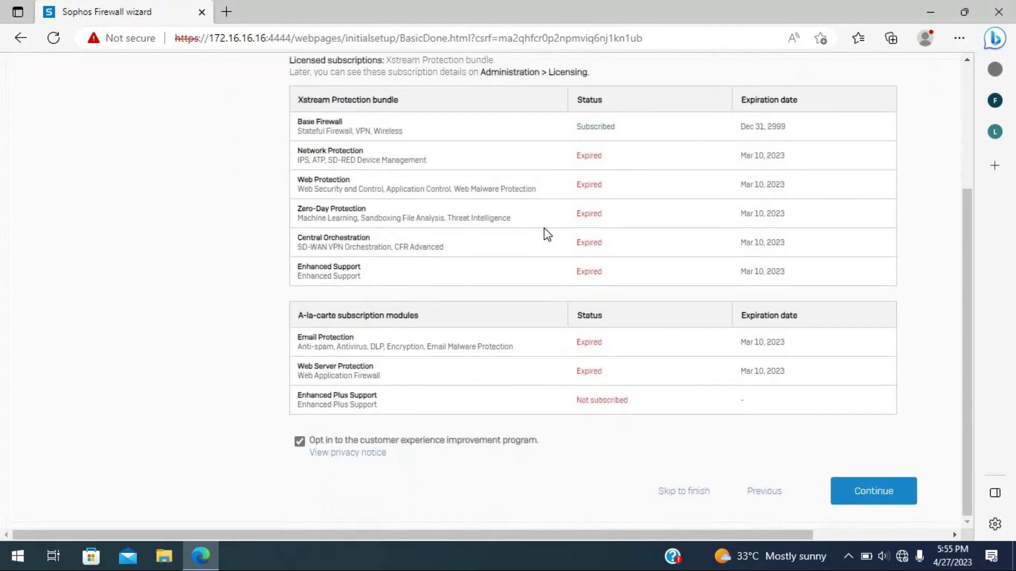
scroll(547, 232, "up", 3)
scroll(546, 233, "up", 1)
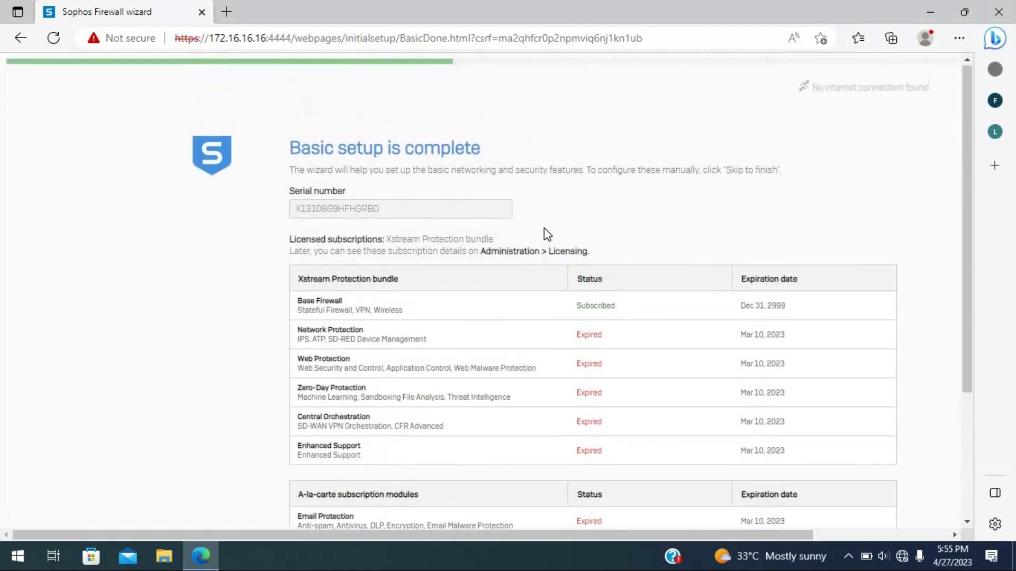
scroll(606, 363, "down", 3)
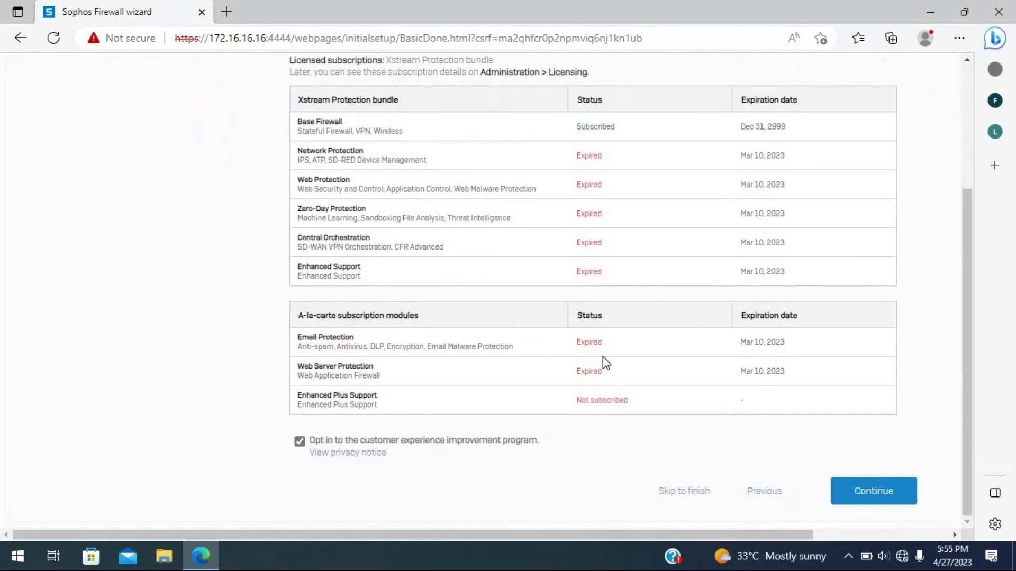
left_click(881, 500)
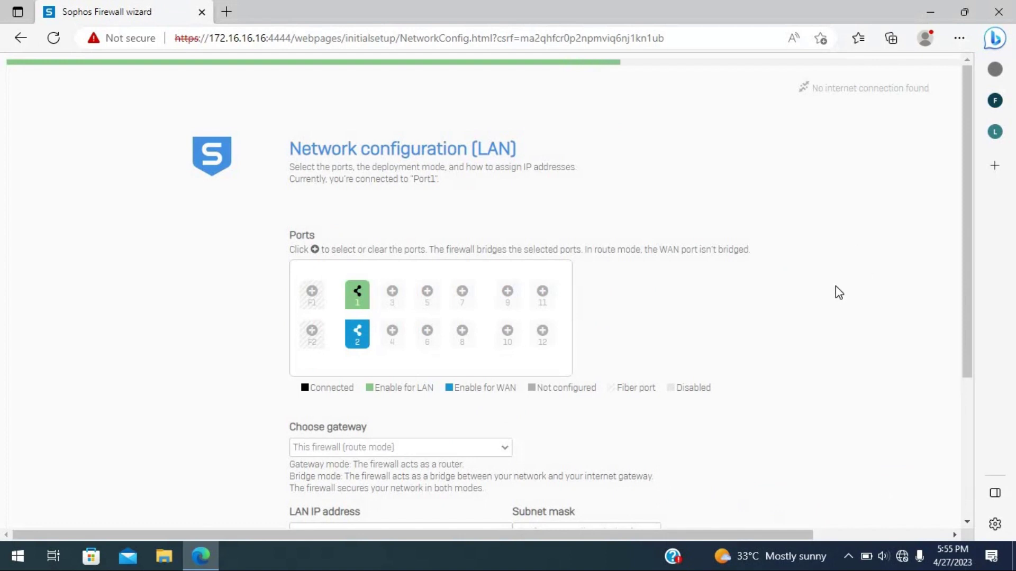
- Accept LAN address 172.16.16.16/24 with DHCP range 172.16.16.17–254 and continue
scroll(834, 295, "down", 3)
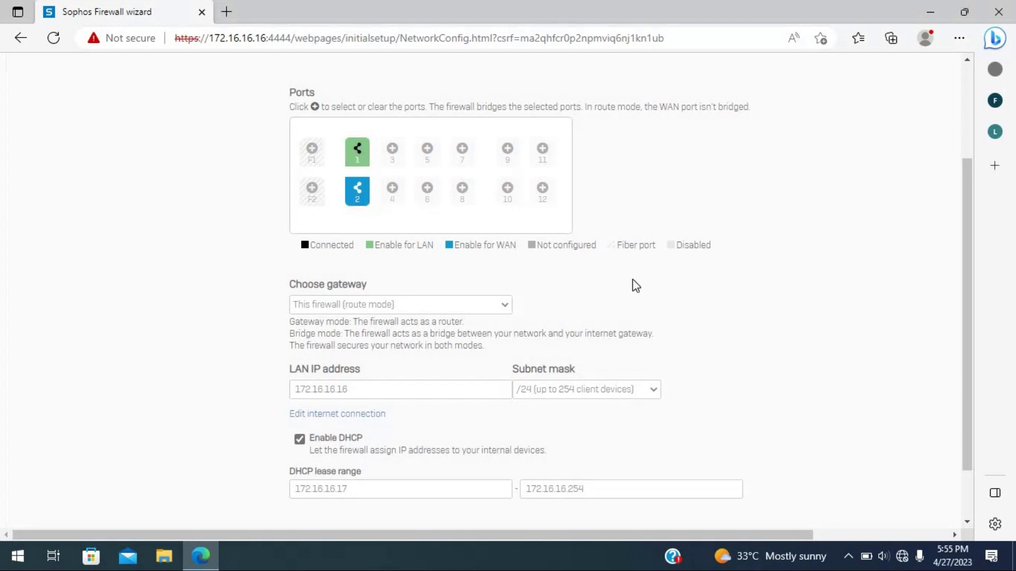
scroll(790, 374, "down", 1)
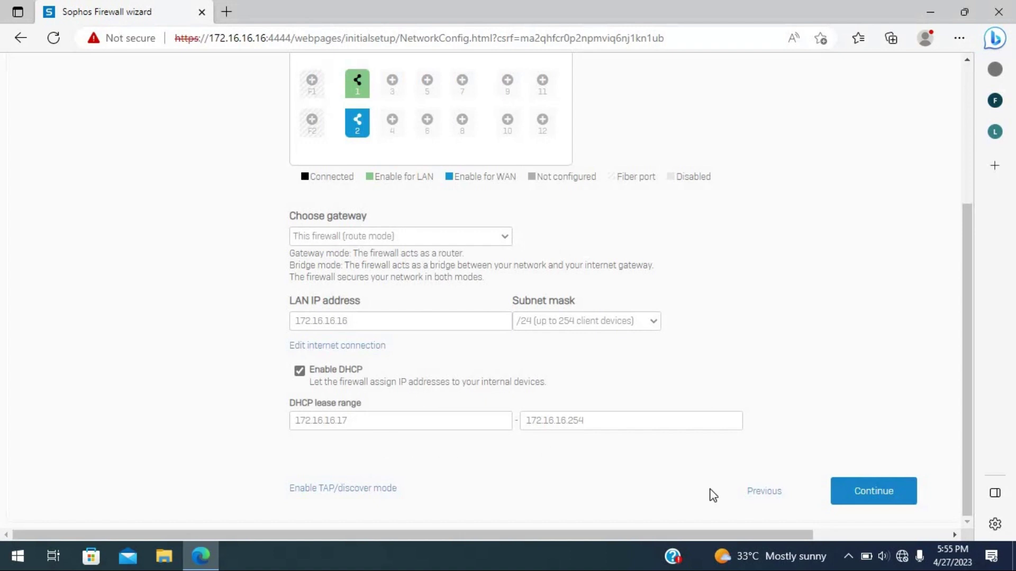
left_click(847, 491)
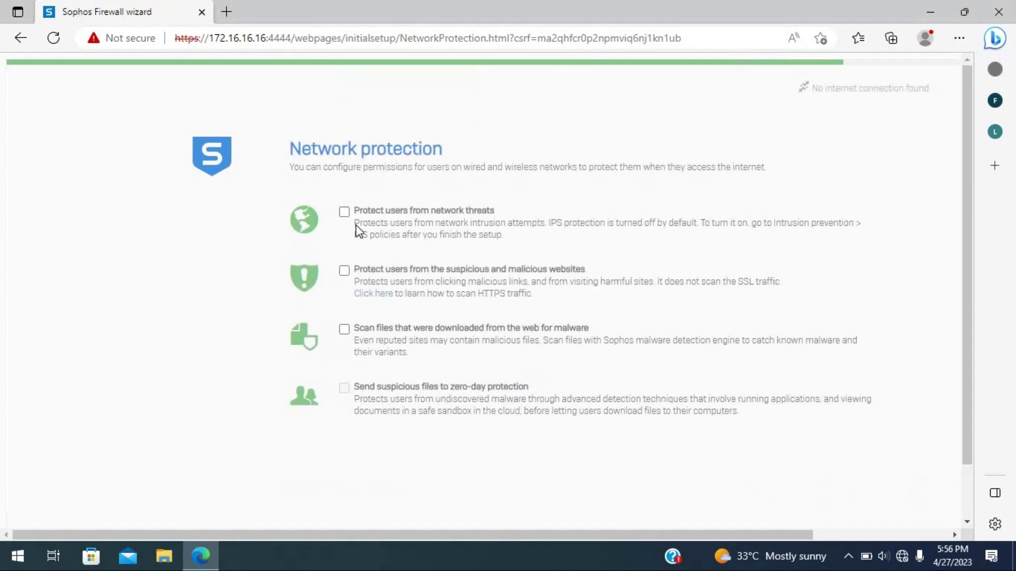
- Enable network threat, malicious website, download malware and zero-day protections, then continue
left_click(344, 211)
left_click(344, 271)
left_click(344, 329)
left_click(343, 388)
scroll(560, 451, "down", 2)
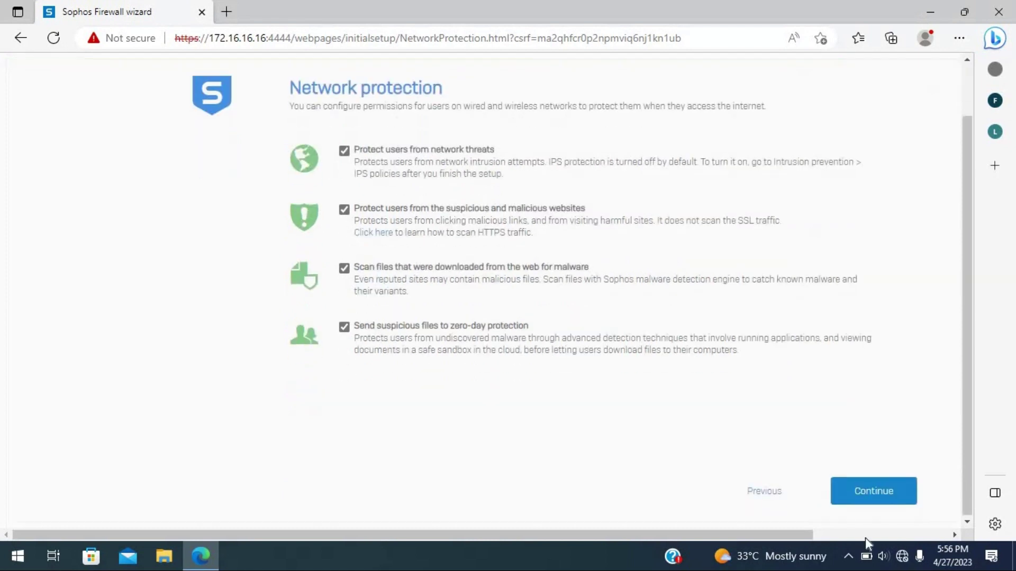
left_click(873, 492)
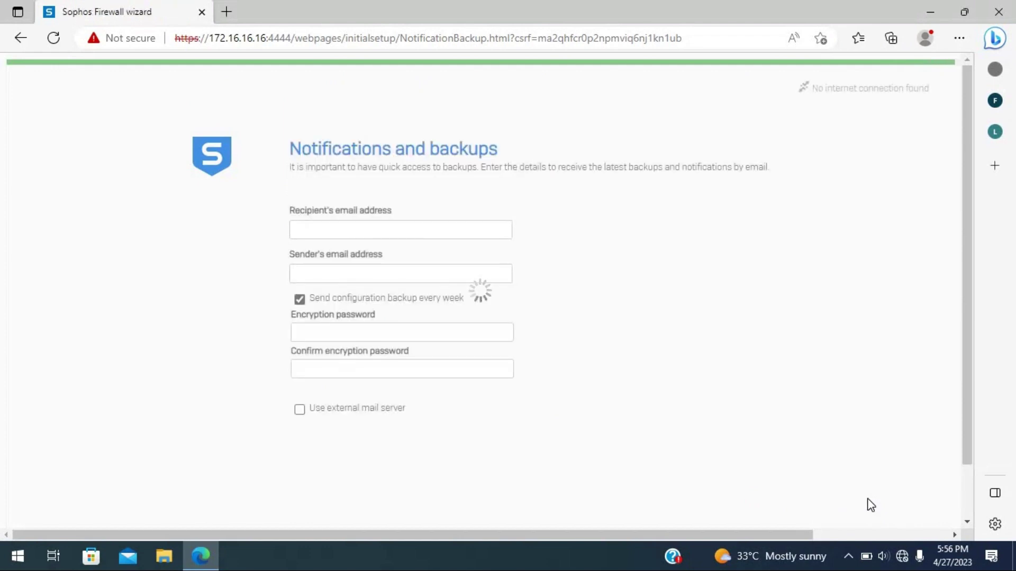
- Turn off weekly configuration backups and clear the recipient e-mail warning to reach the summary
left_click(299, 300)
scroll(492, 344, "down", 2)
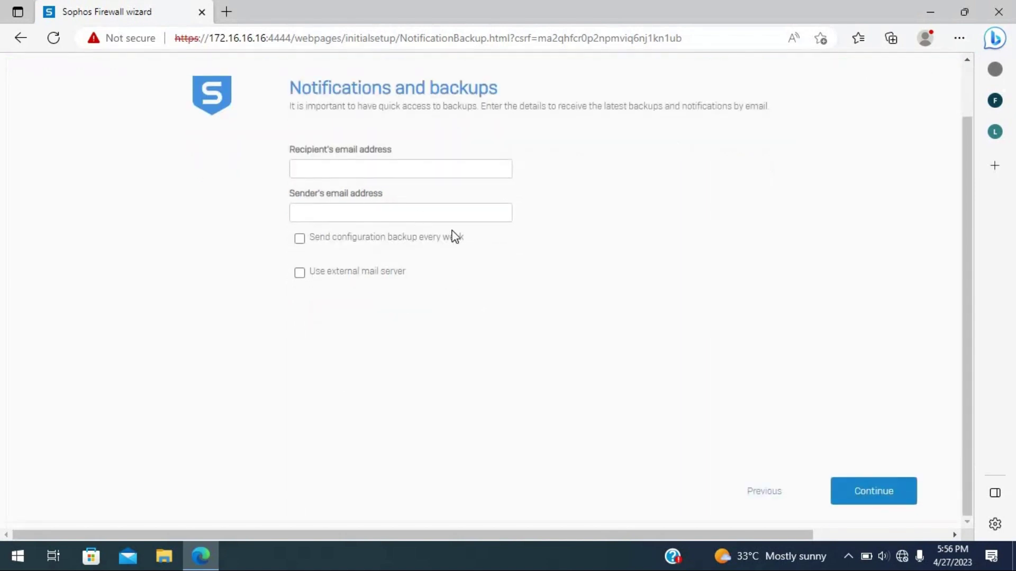
left_click(897, 498)
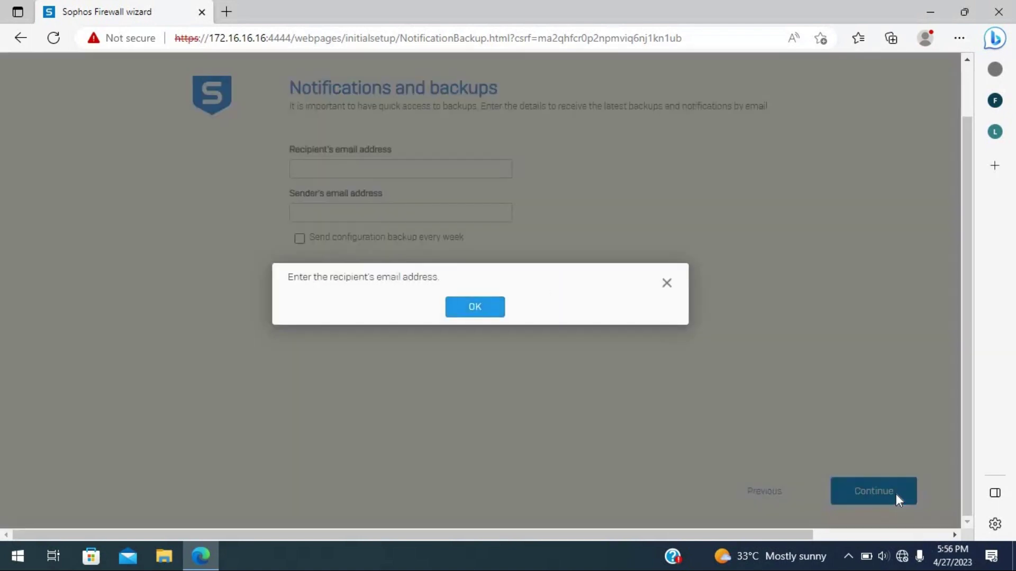
left_click(476, 307)
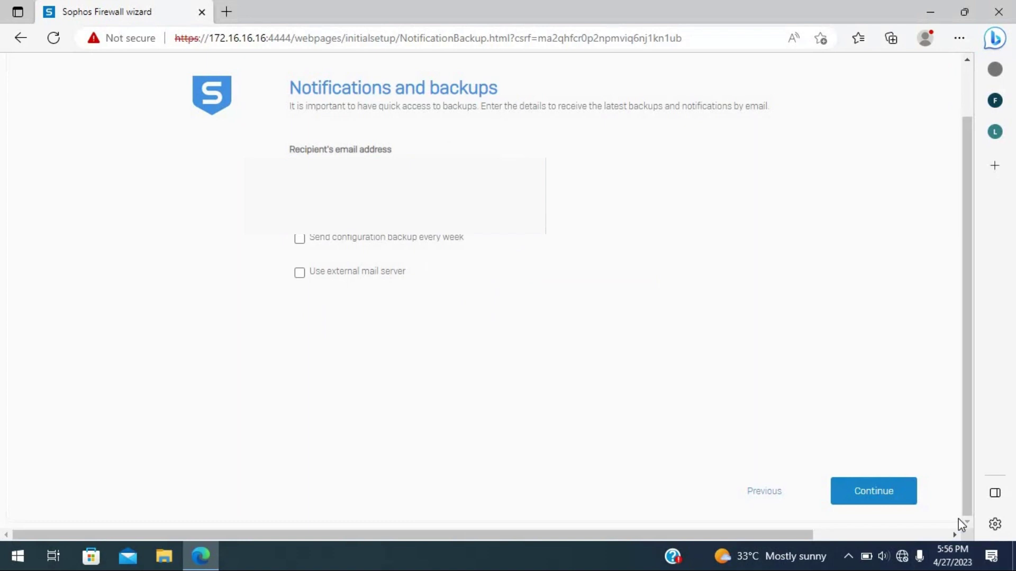
left_click(893, 485)
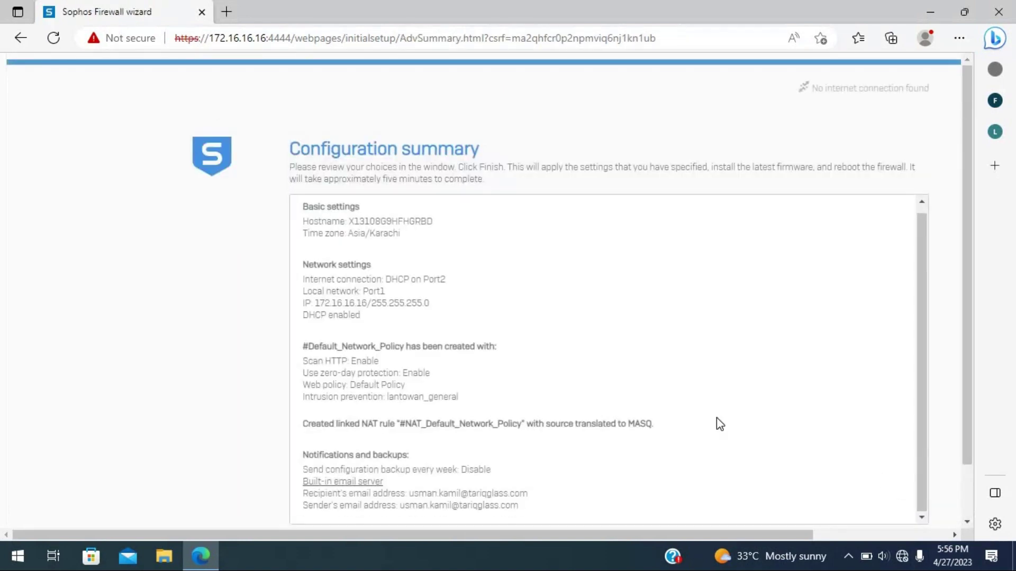
- Review the configuration summary and apply it with Finish so the firewall restarts
scroll(606, 385, "down", 2)
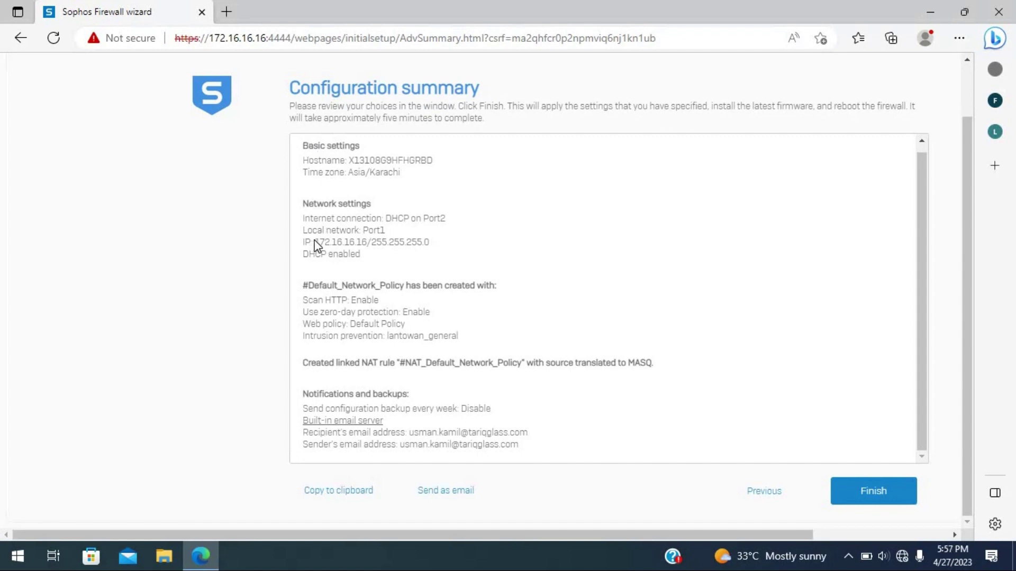
left_click_drag(370, 247, 371, 247)
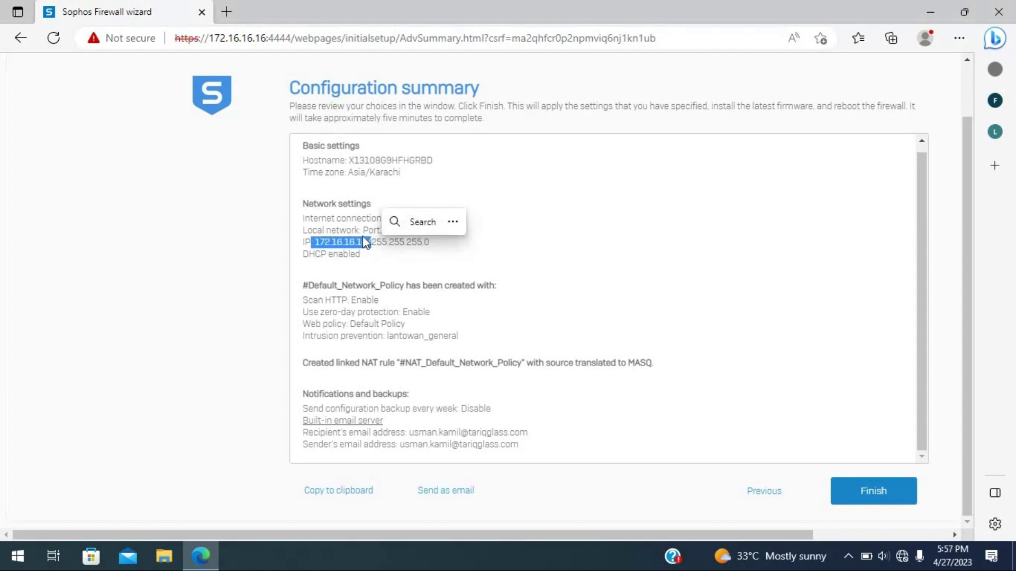
double_click(373, 230)
left_click(318, 258)
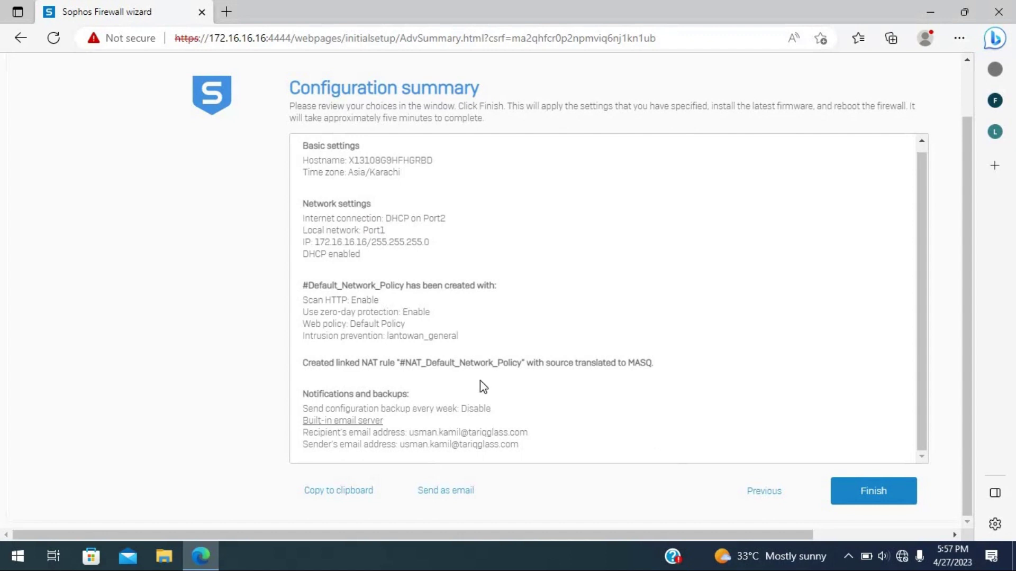
left_click(868, 490)
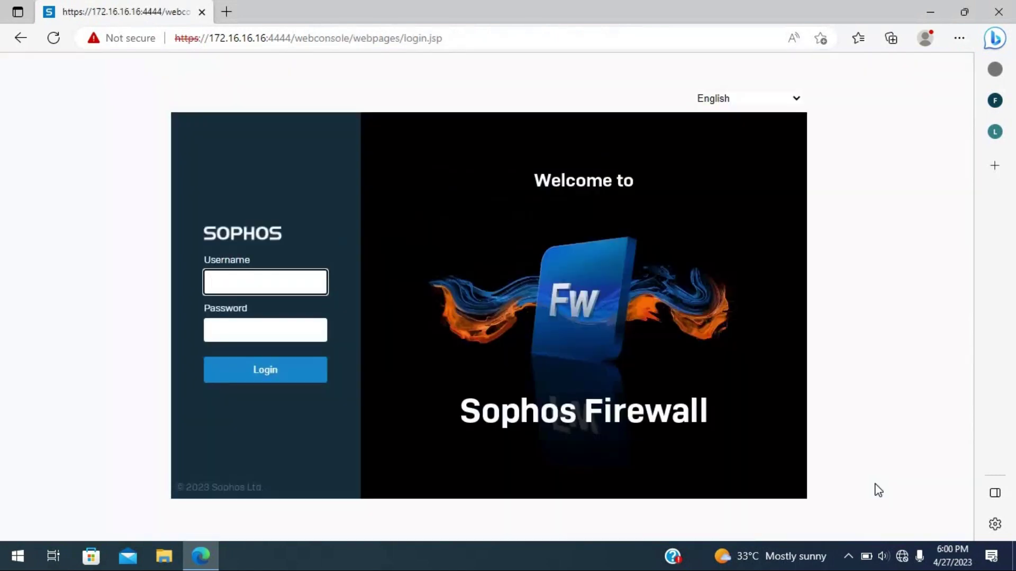
- Remove the unwanted saved login suggestion, then sign in as admin with the account password
left_click(244, 280)
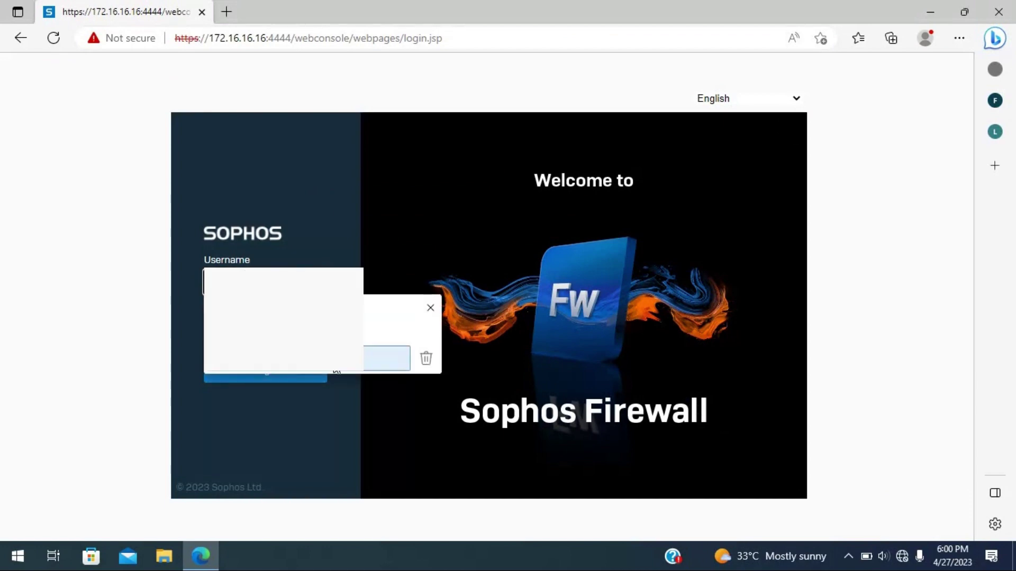
left_click(426, 359)
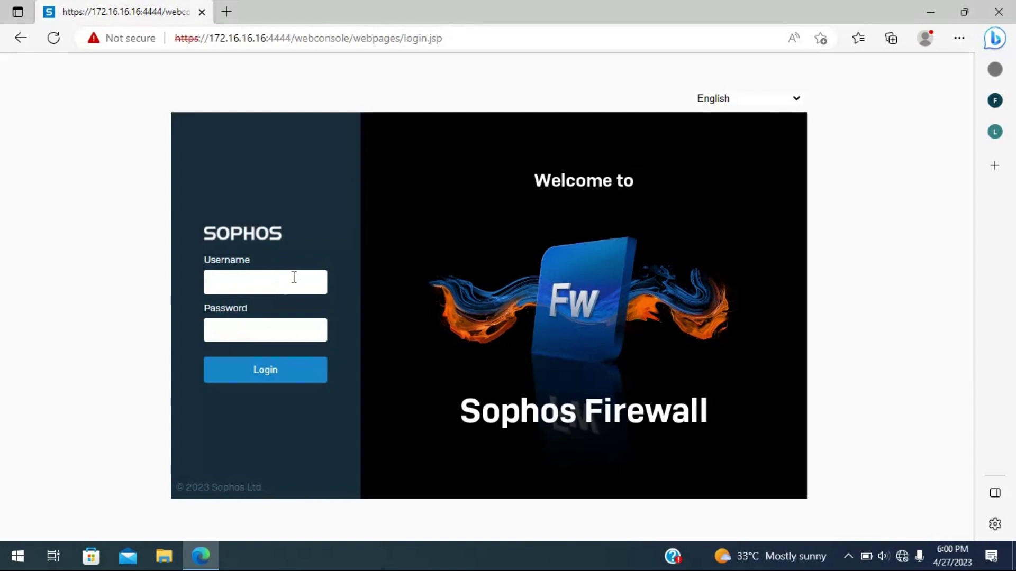
left_click(299, 281)
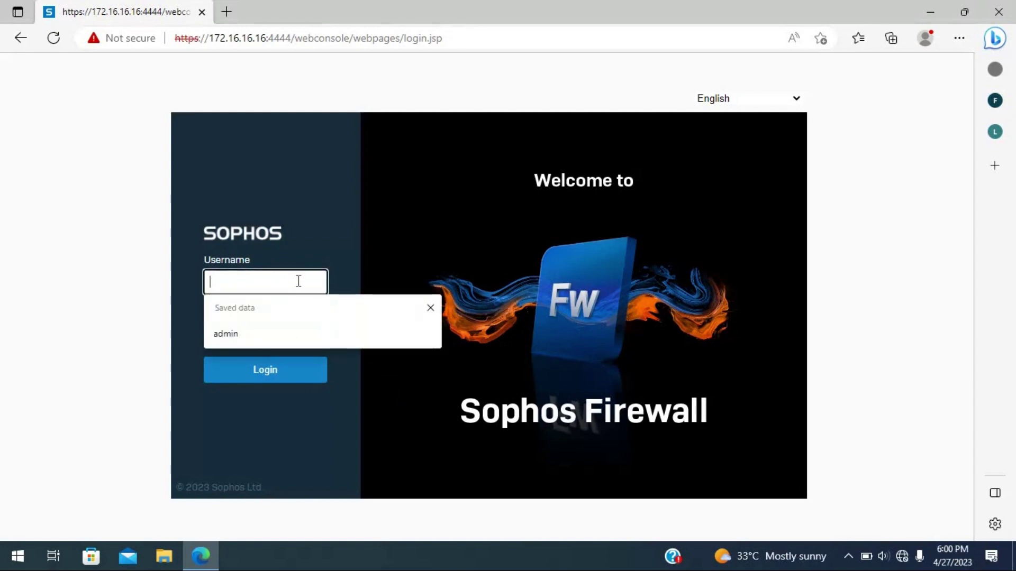
type("admin")
key("Tab")
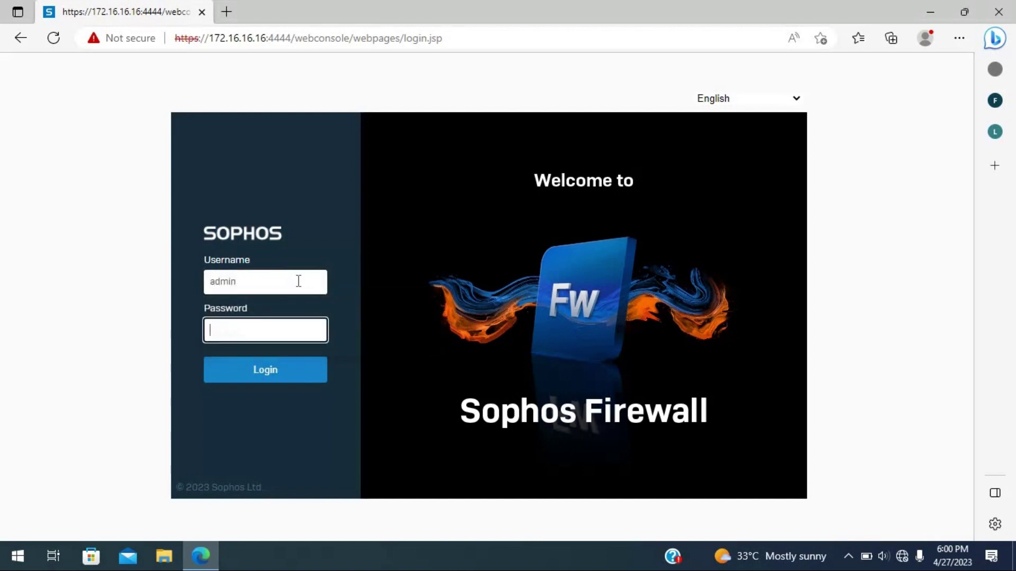
type("*************")
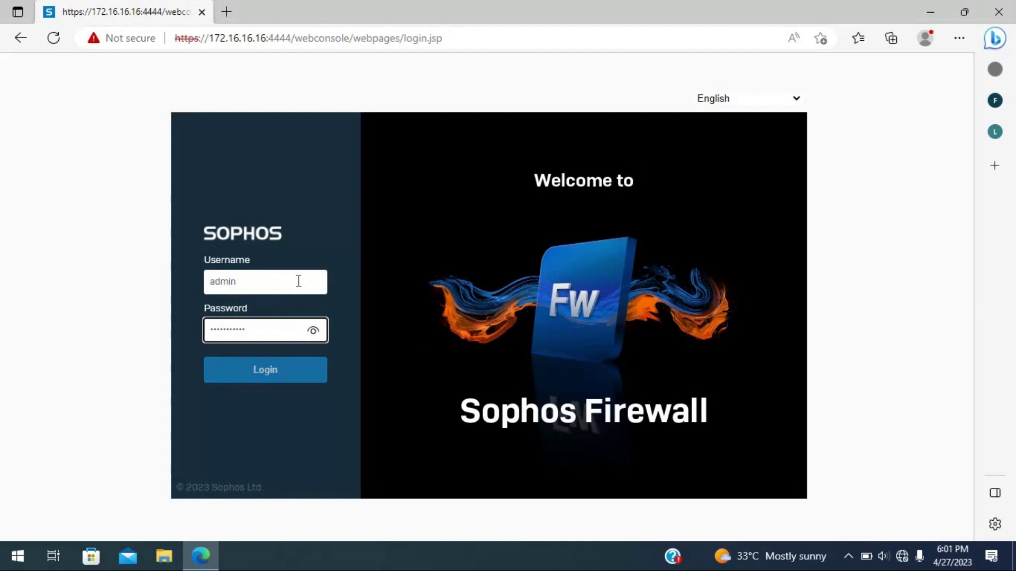
key("Return")
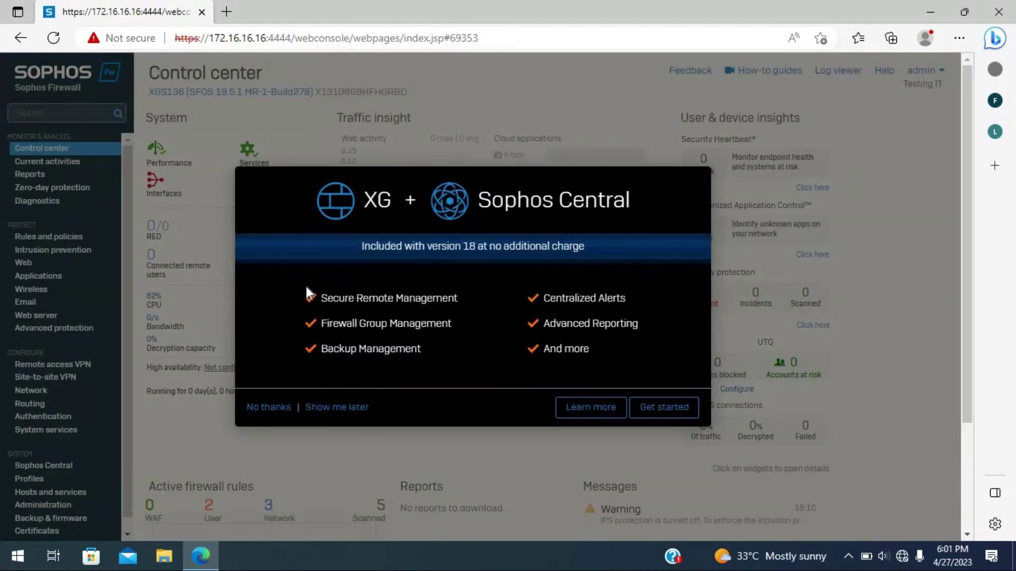
- Decline the XG + Sophos Central promotion with 'No thanks' to reveal the dashboard
left_click(269, 407)
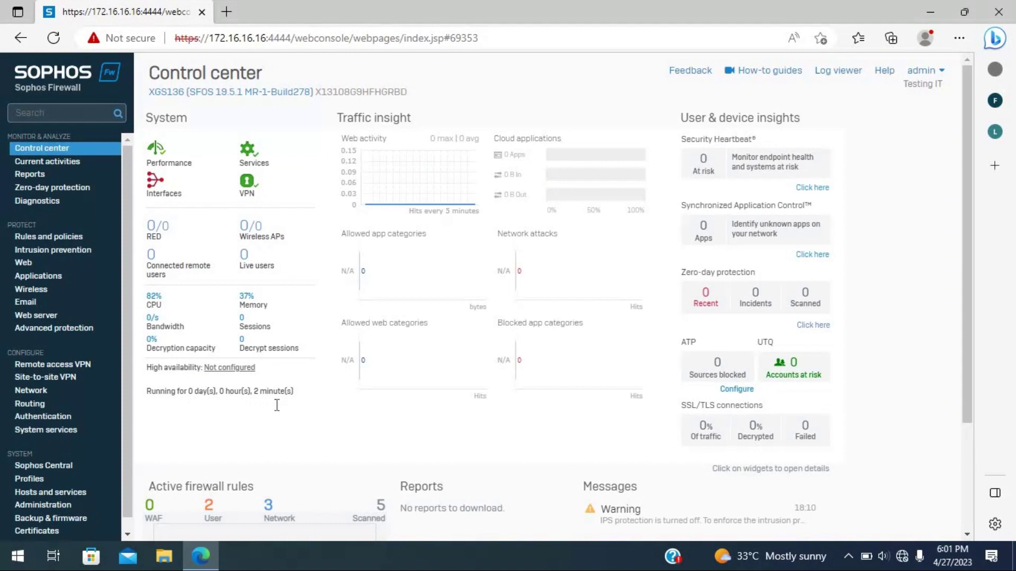
scroll(278, 405, "down", 3)
scroll(278, 408, "up", 3)
left_click(43, 397)
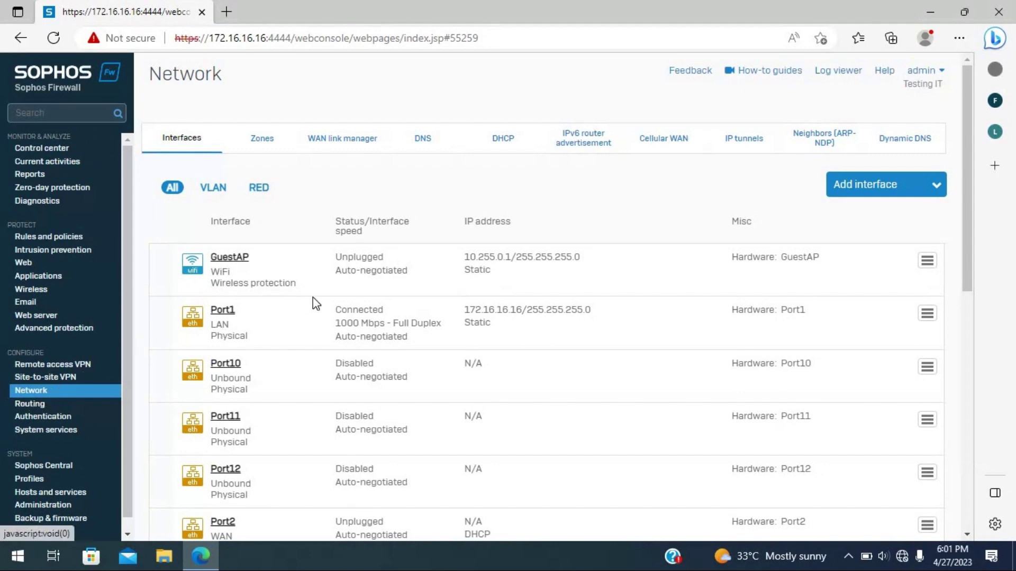
scroll(317, 305, "down", 10)
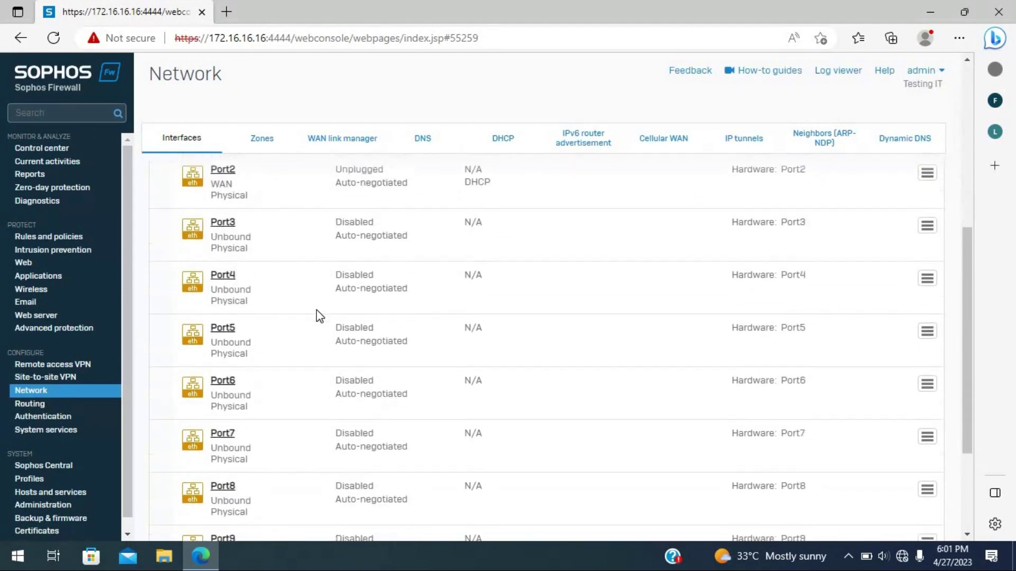
scroll(298, 338, "up", 10)
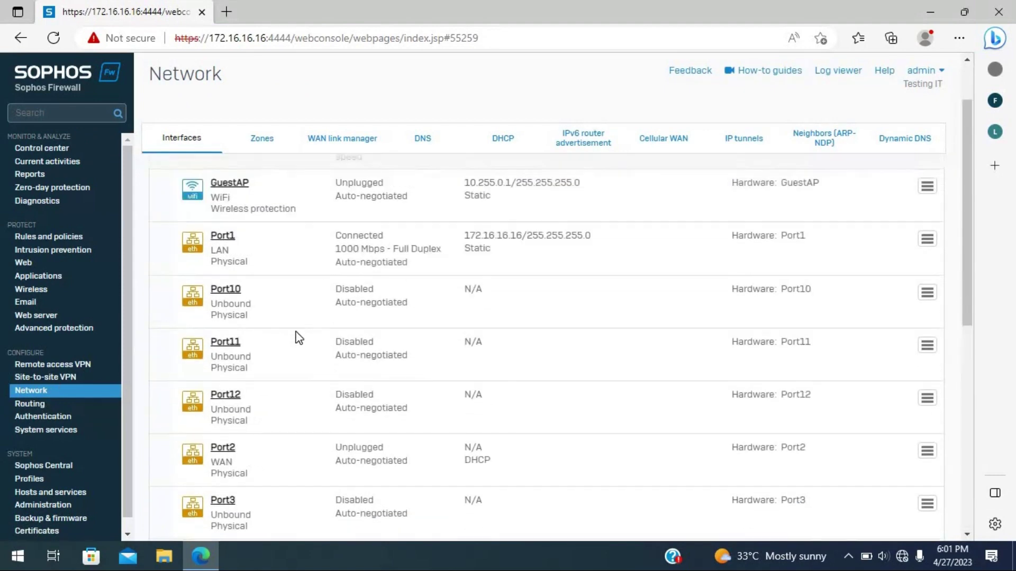
scroll(293, 338, "down", 3)
scroll(328, 391, "down", 1)
scroll(363, 450, "down", 5)
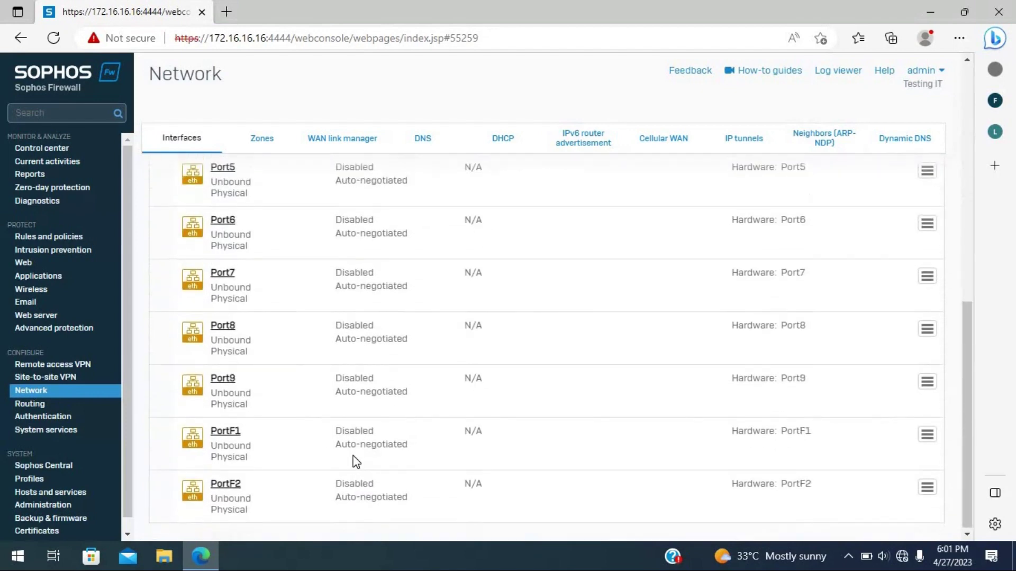
scroll(356, 462, "up", 9)
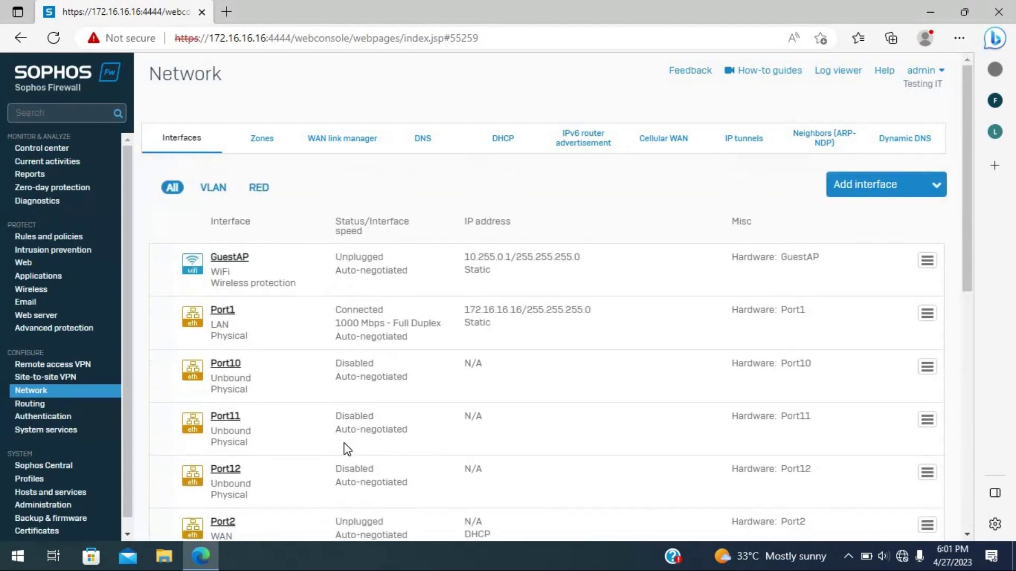
scroll(346, 449, "down", 5)
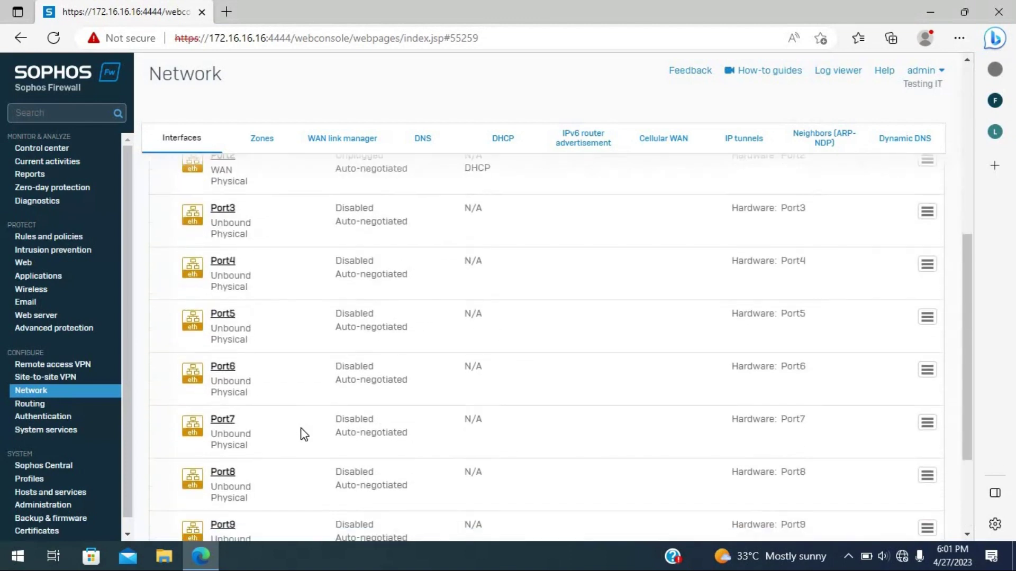
scroll(304, 435, "up", 5)
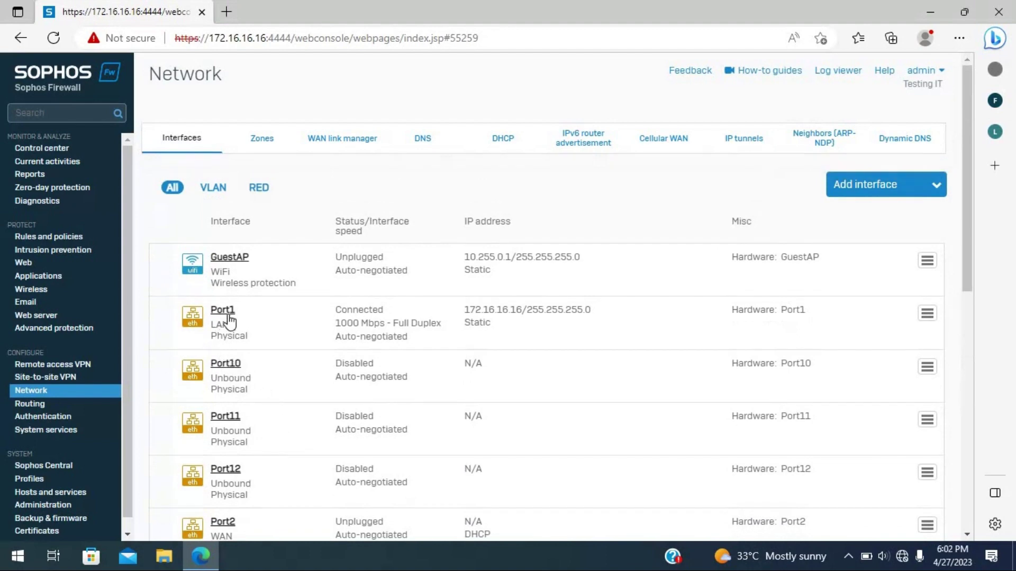
left_click_drag(236, 326, 208, 317)
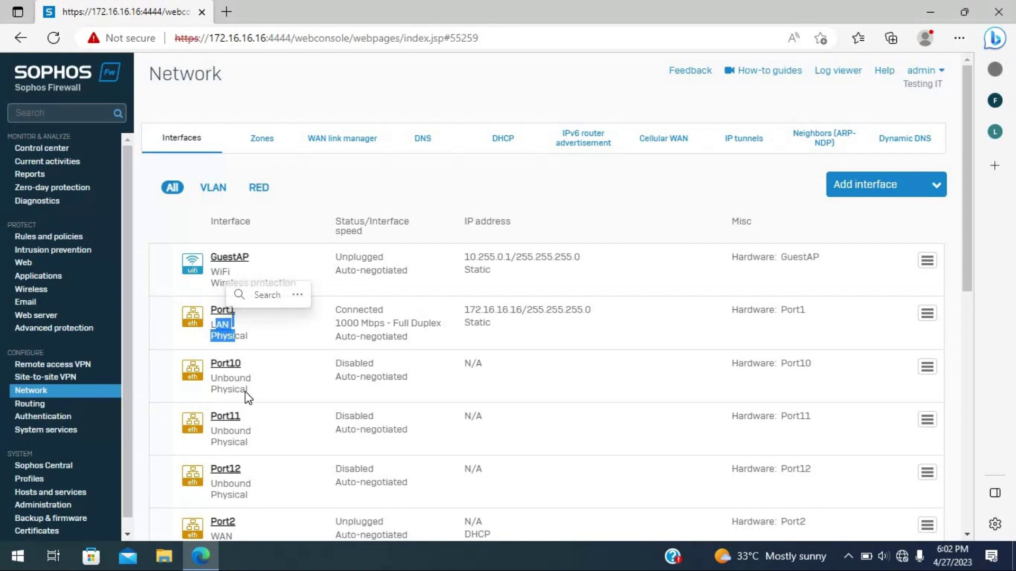
scroll(248, 399, "down", 1)
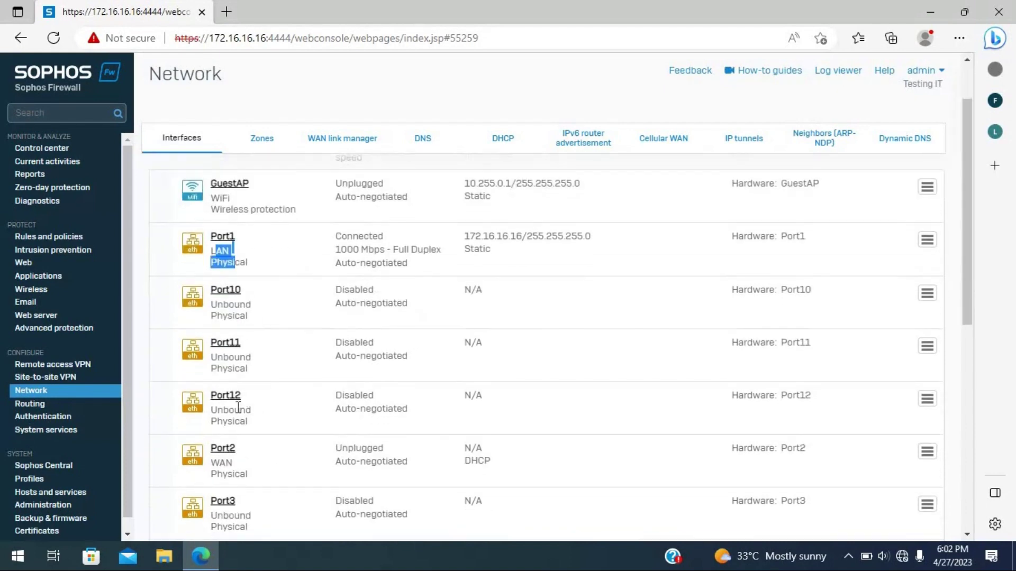
left_click(226, 464)
left_click_drag(214, 463, 211, 461)
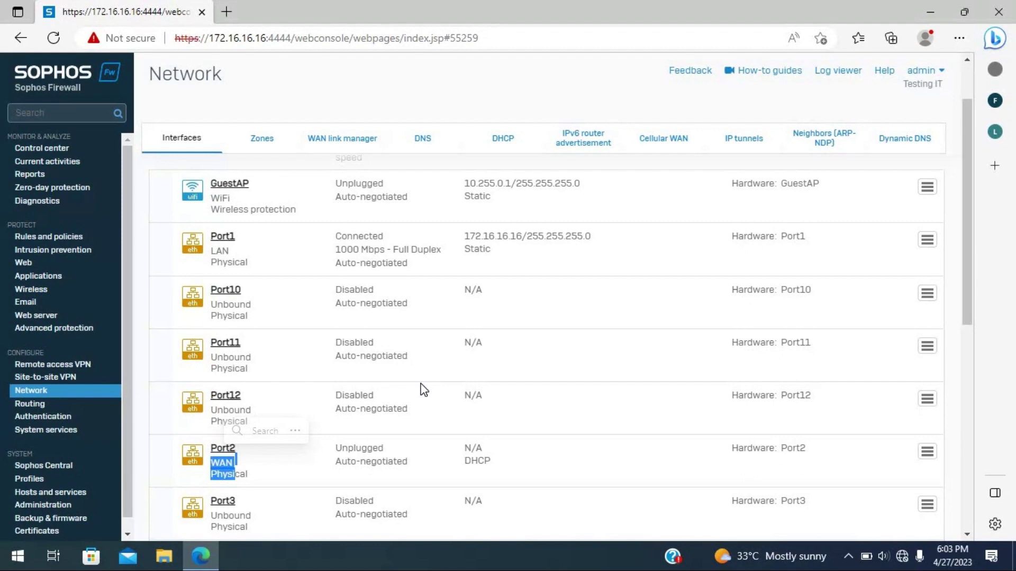
- Open the Port2 WAN interface settings from the Network page, then minimise the browser
left_click(49, 390)
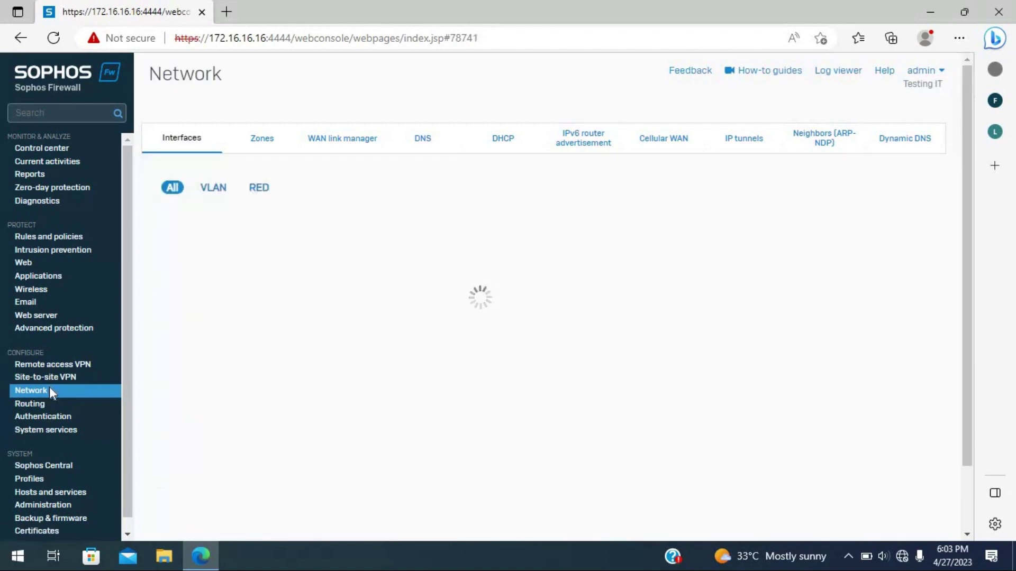
scroll(381, 399, "down", 1)
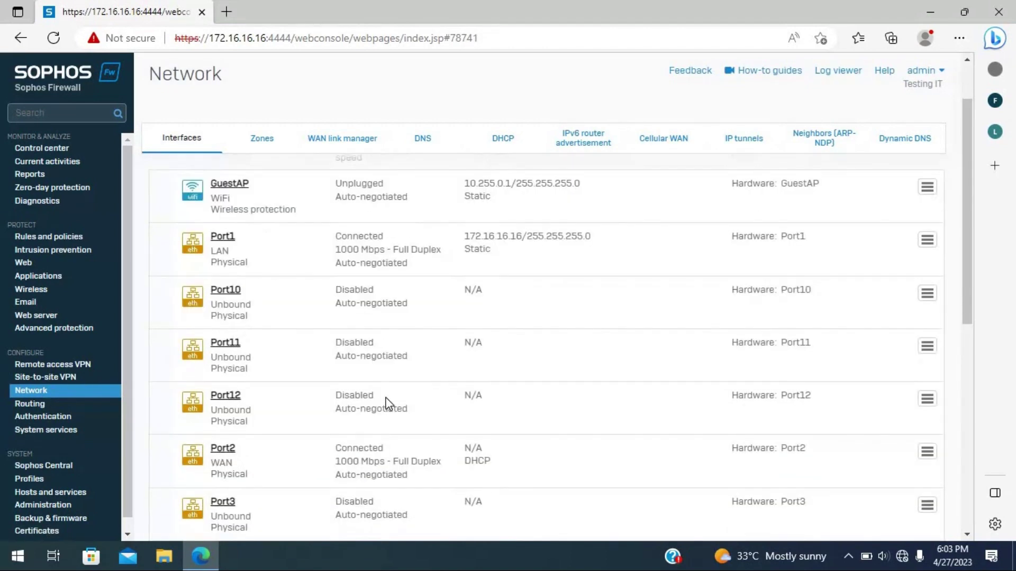
scroll(381, 399, "down", 1)
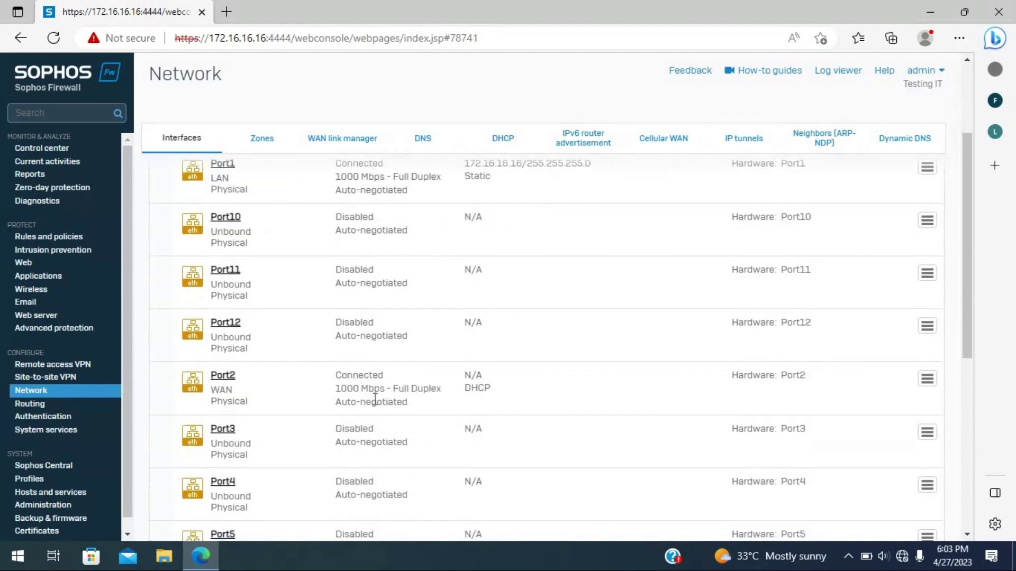
left_click(221, 377)
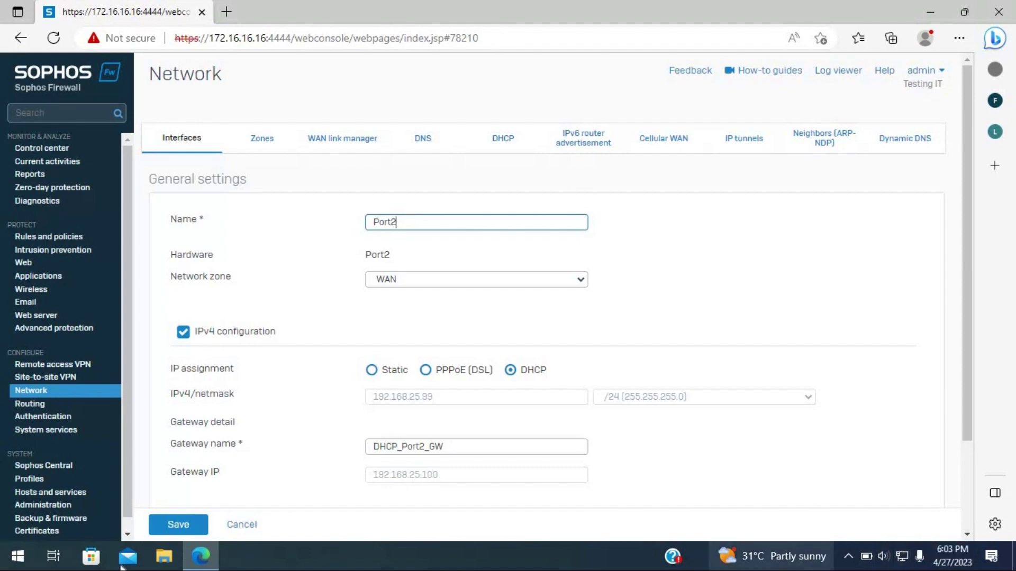
left_click(210, 556)
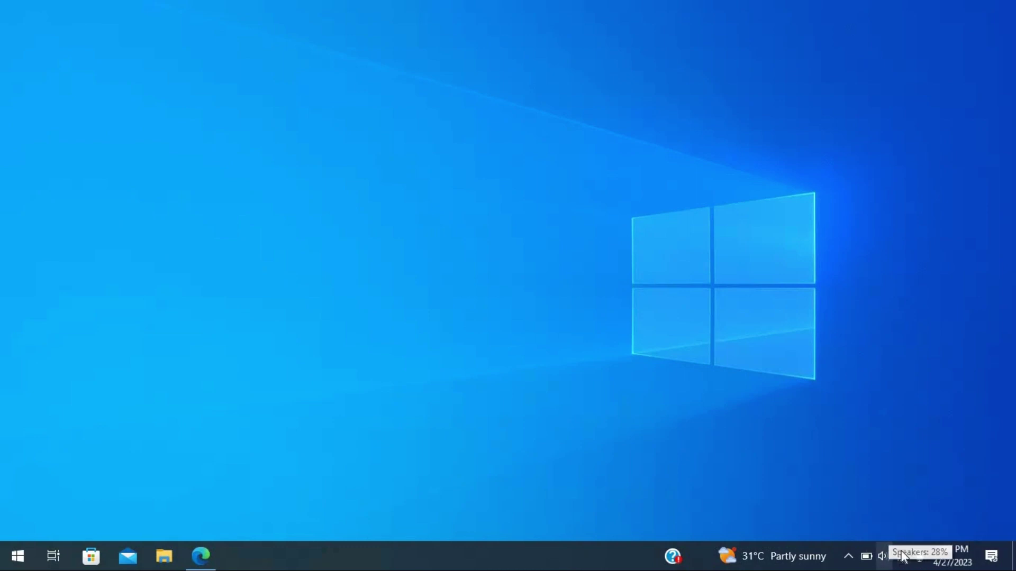
- Restore the Edge window from the taskbar to show the Port2 settings again
left_click(201, 556)
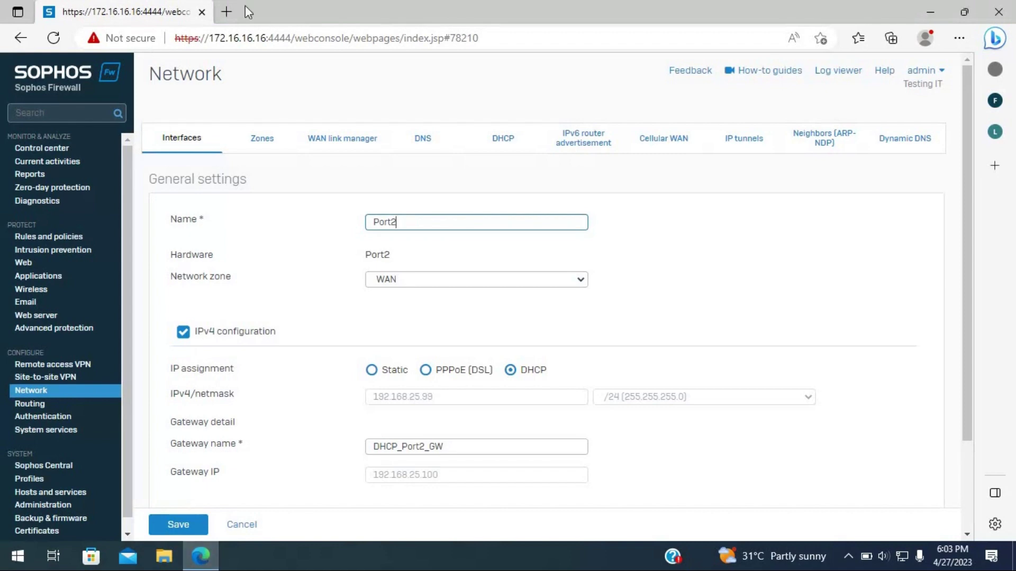
- Search Bing for 'you' in a new tab and open the YouTube result in its own tab
left_click(227, 12)
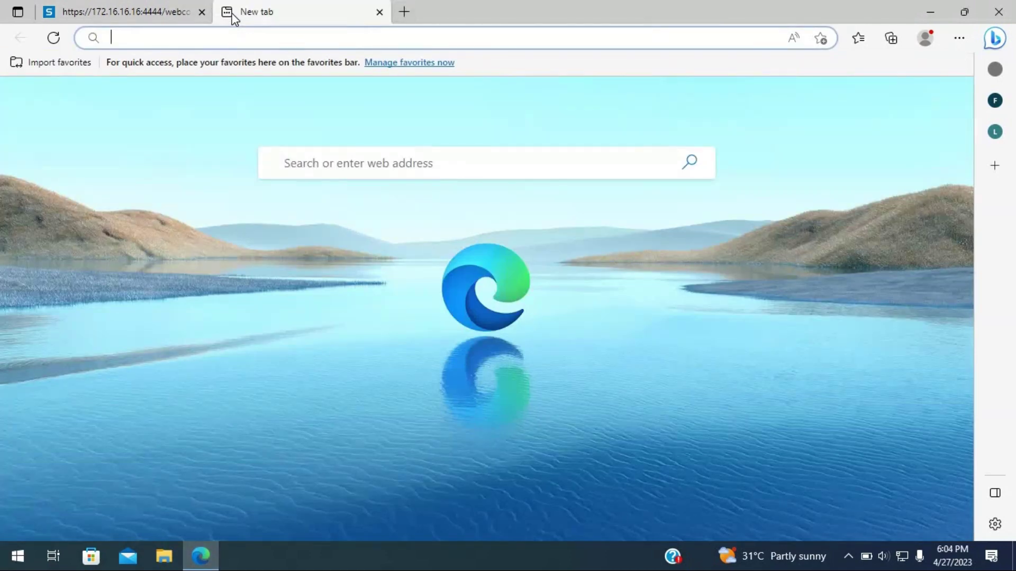
type("you")
key("Return")
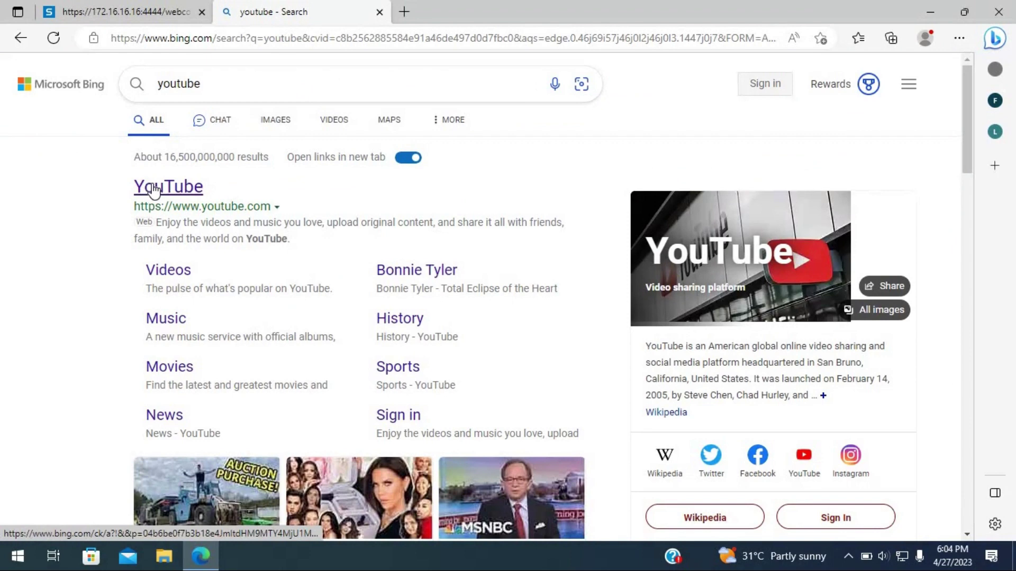
mouse_move(169, 192)
left_click(172, 191)
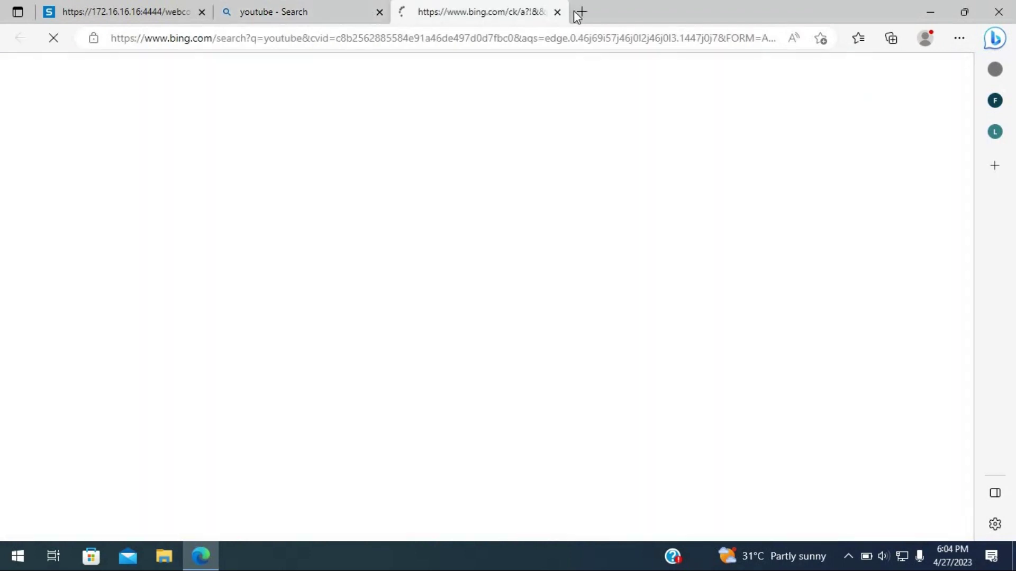
left_click(577, 13)
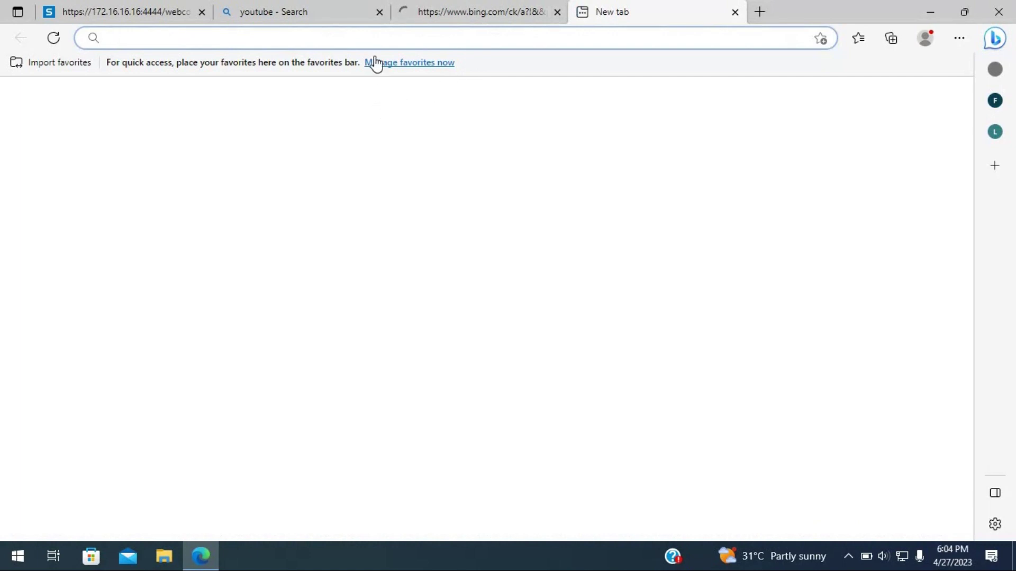
left_click(465, 7)
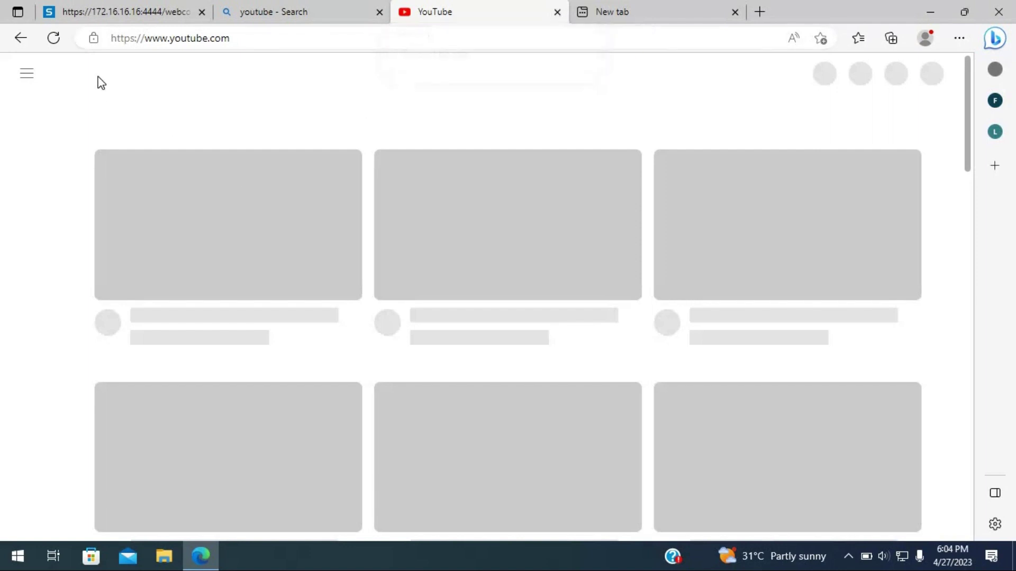
- Reload YouTube, check the other tabs, and return to Sophos Port2's WAN settings (DHCP, 192.168.25.99)
left_click(56, 45)
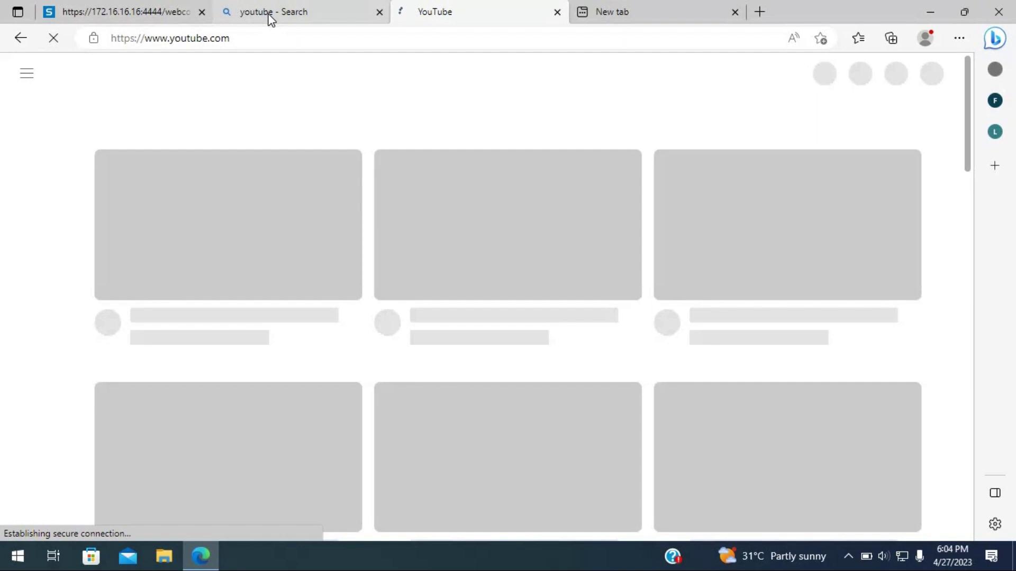
mouse_move(271, 18)
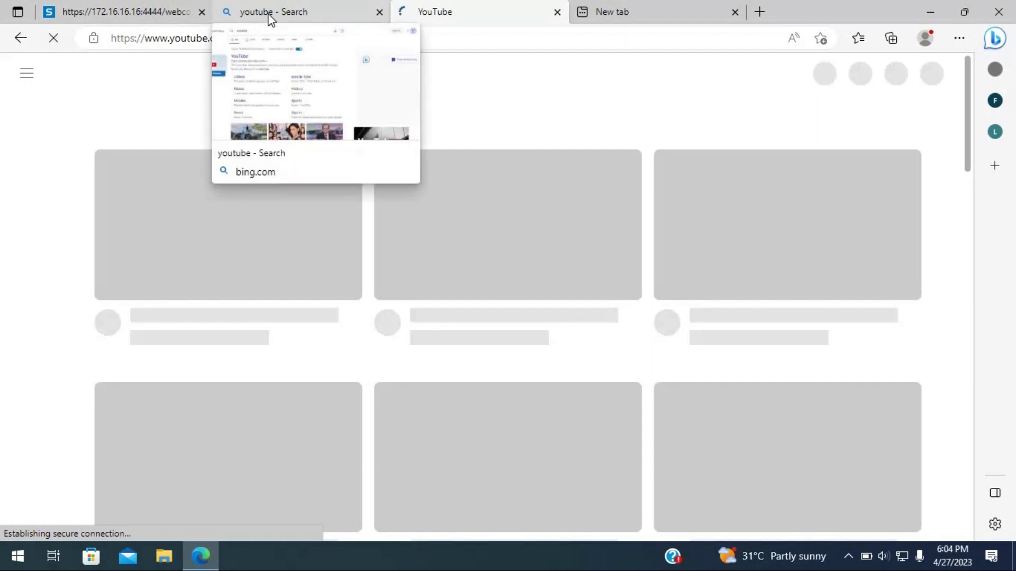
left_click(271, 19)
left_click(393, 14)
left_click(286, 12)
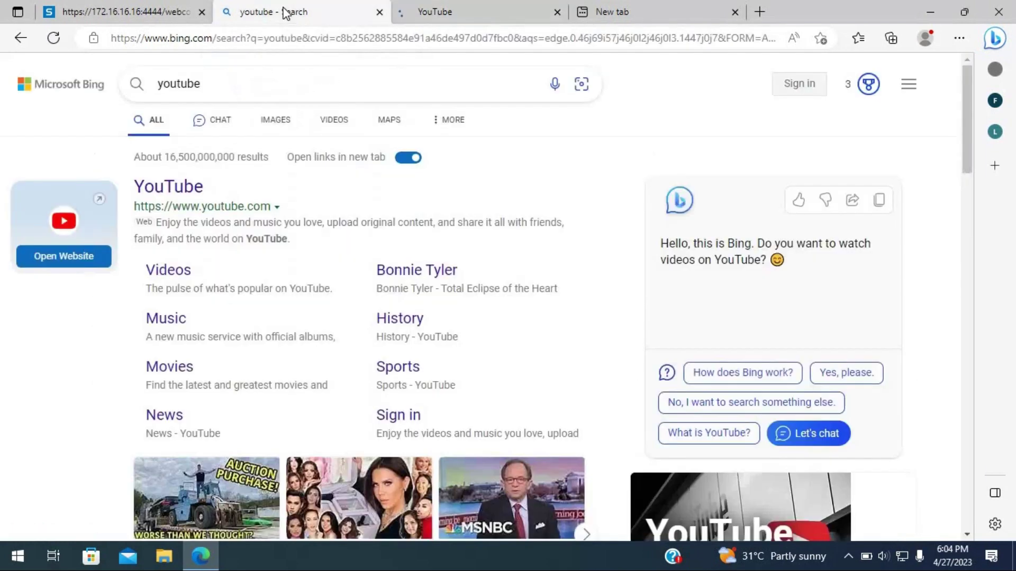
left_click(90, 9)
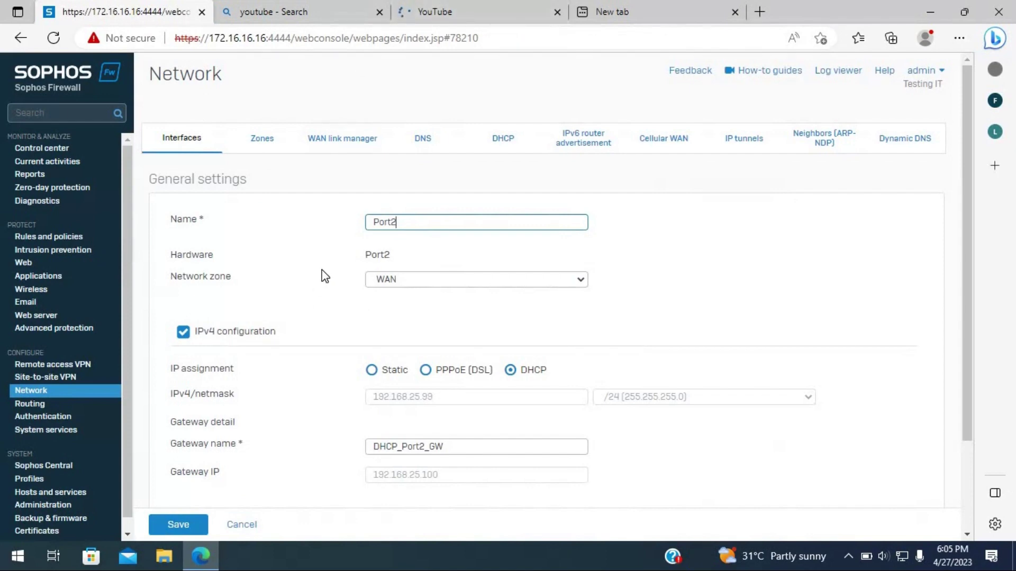
left_click(433, 12)
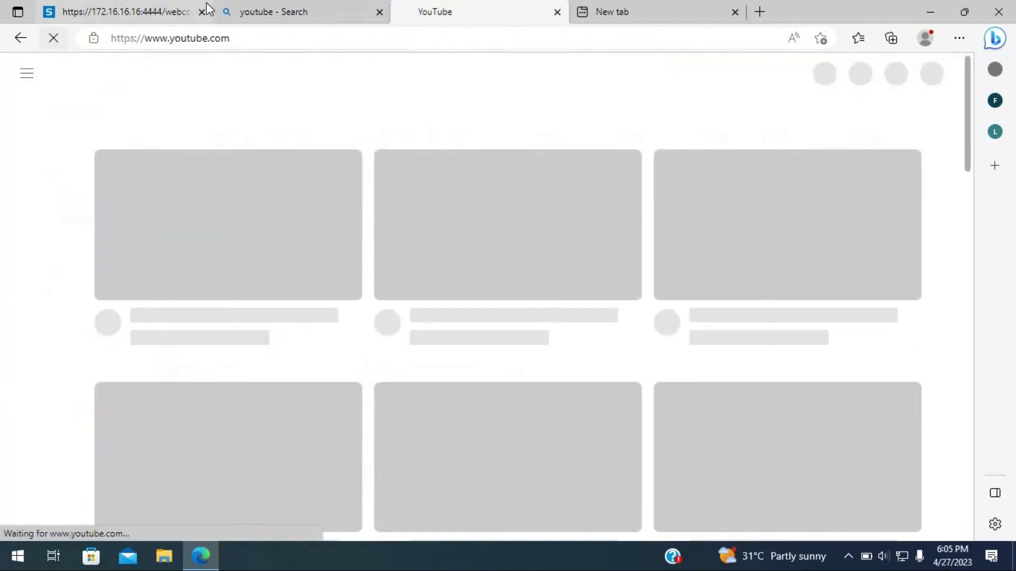
left_click(74, 10)
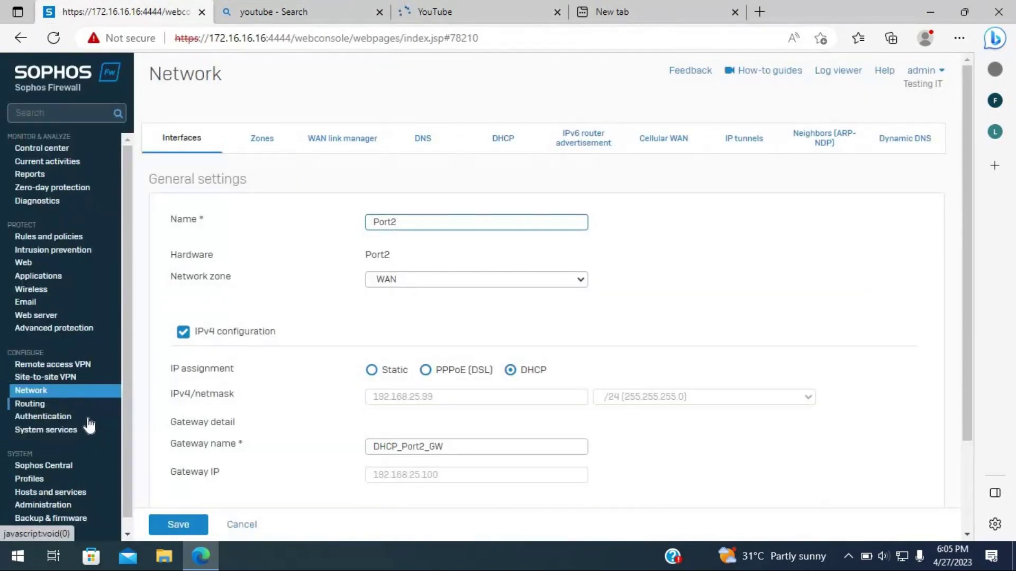
scroll(102, 432, "down", 2)
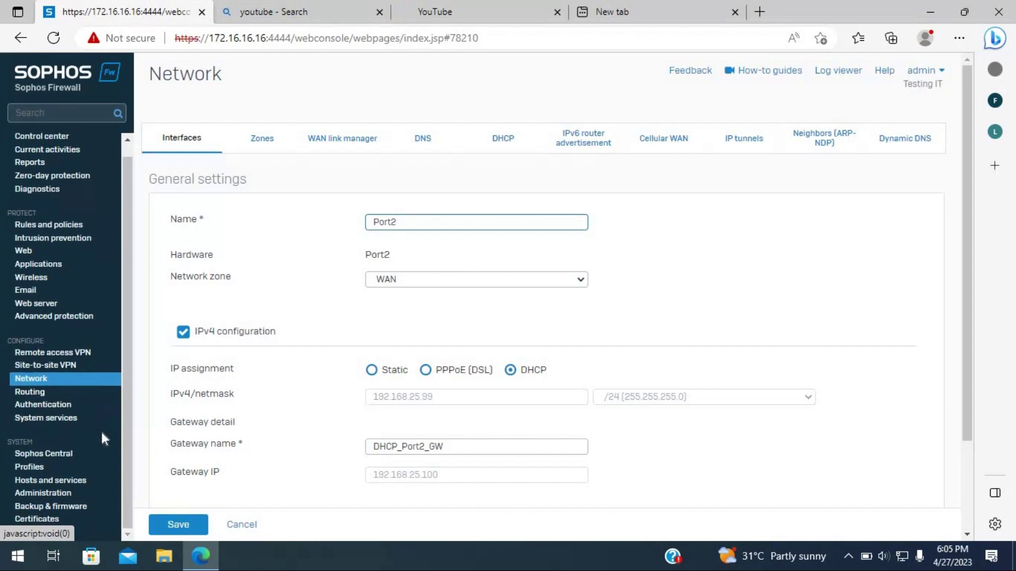
scroll(101, 440, "up", 1)
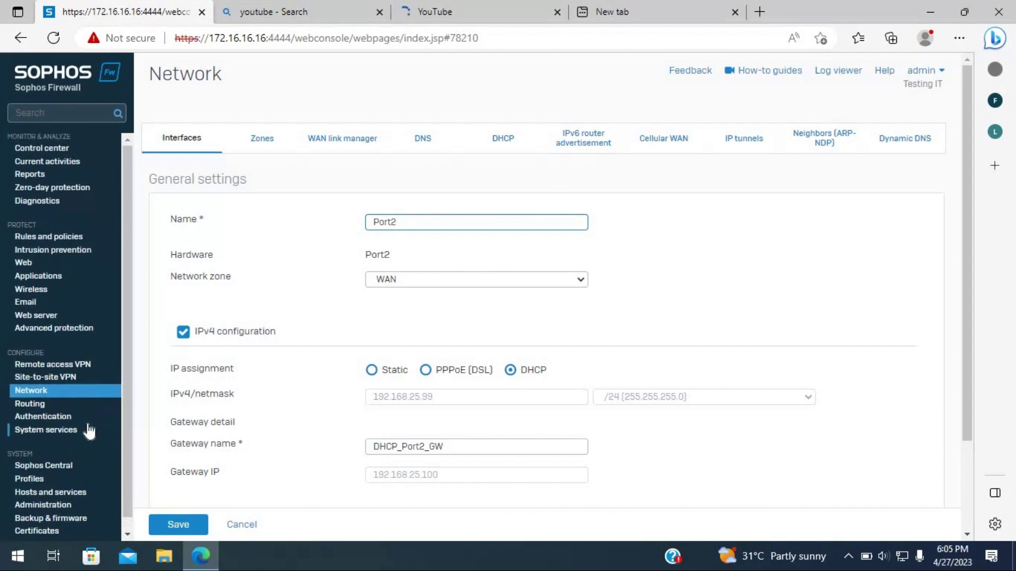
left_click(62, 238)
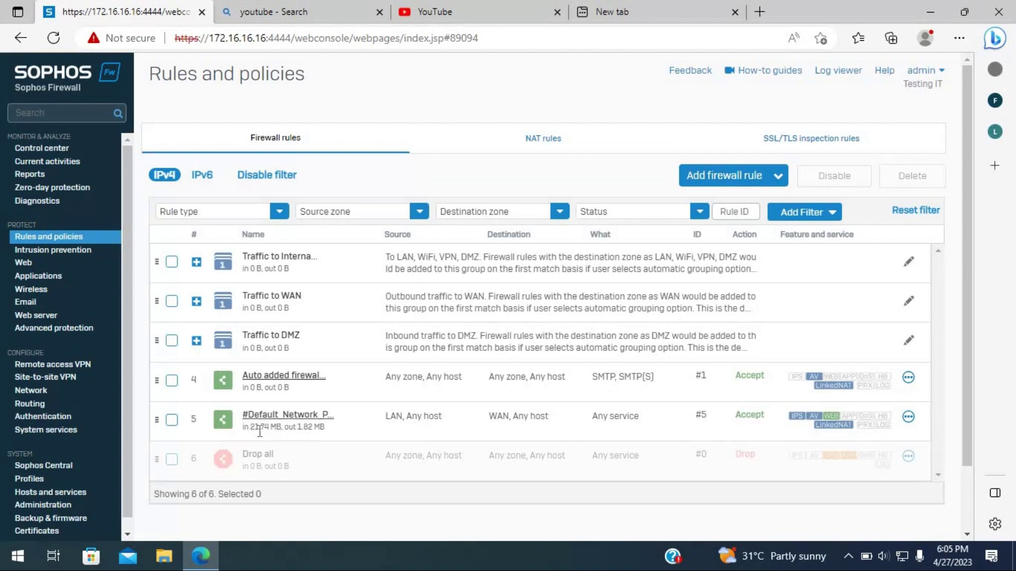
left_click_drag(287, 439, 316, 446)
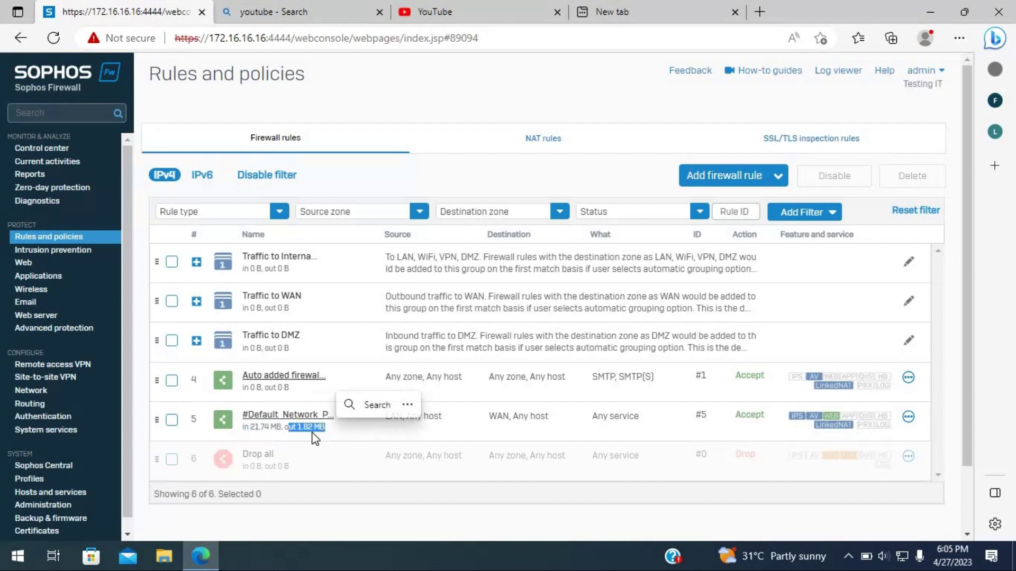
left_click(248, 427)
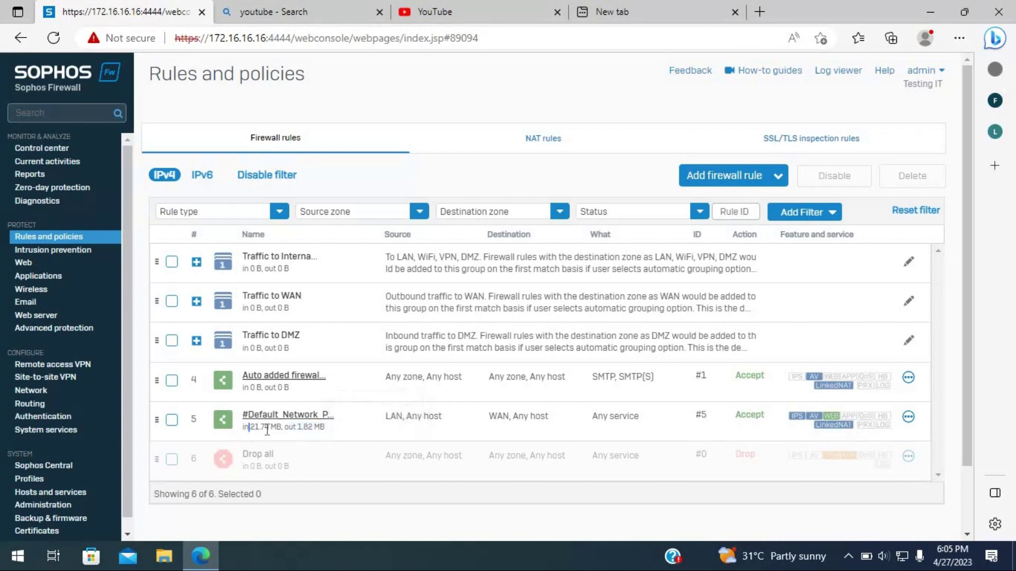
left_click_drag(293, 427, 321, 428)
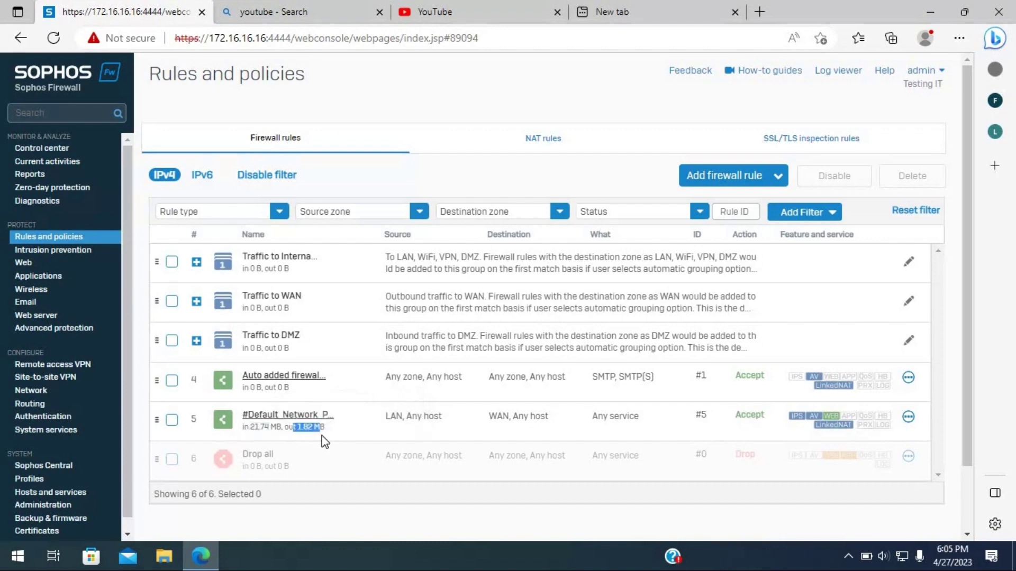
left_click(470, 7)
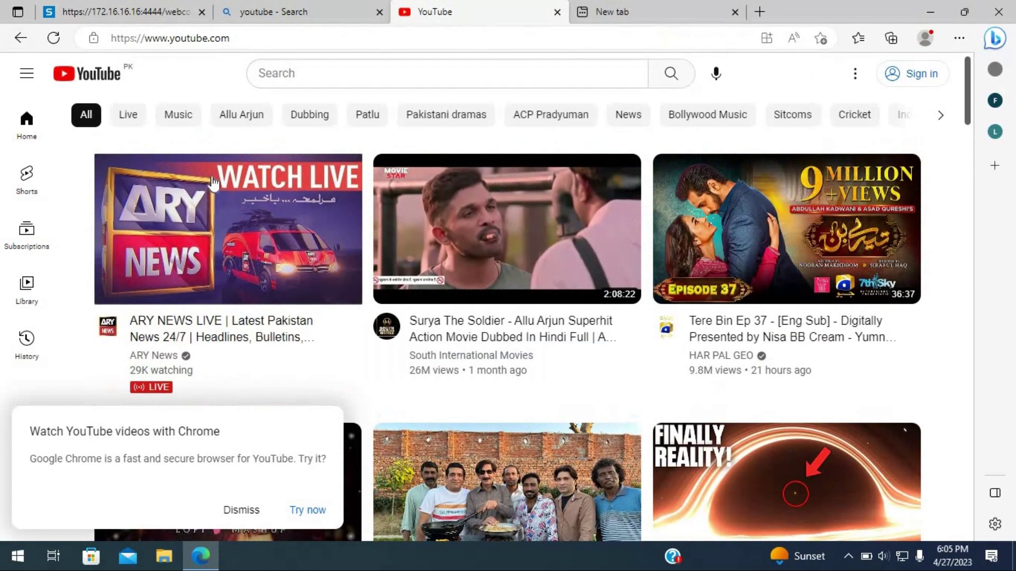
left_click(241, 510)
left_click(122, 12)
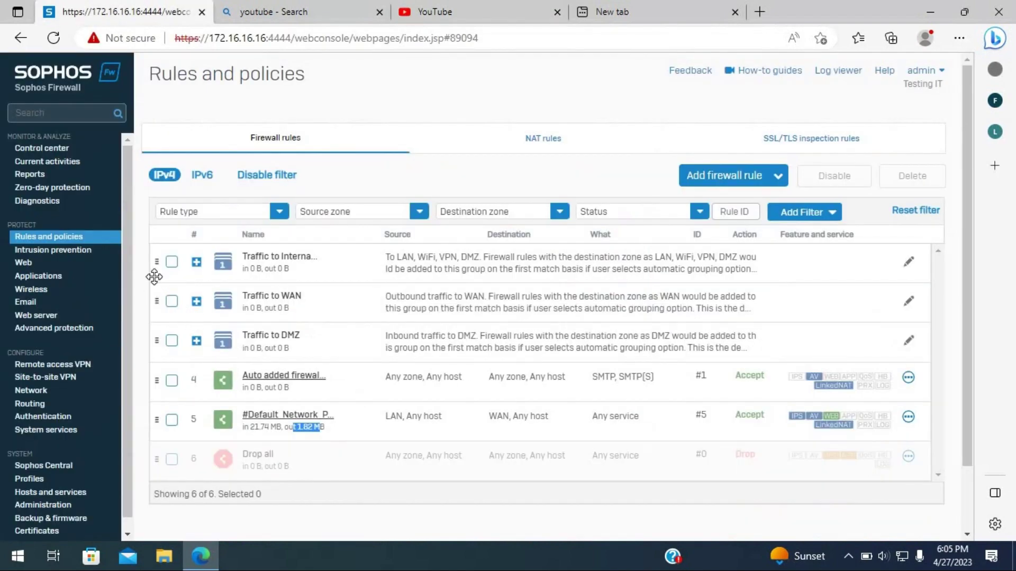
- Delete firewall rules 1–5 so only Drop all remains, then view the YouTube tab
left_click(172, 263)
left_click(174, 303)
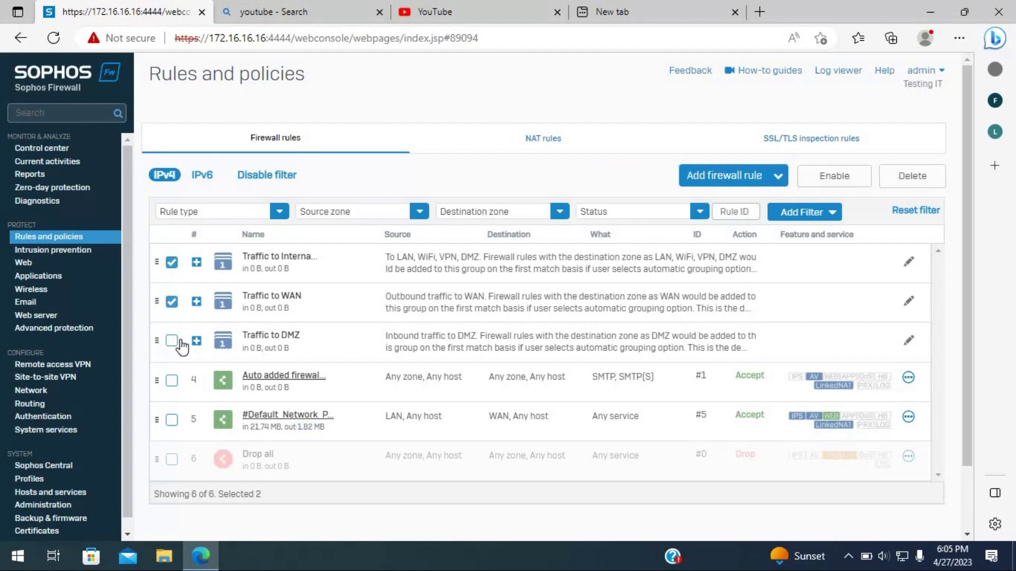
left_click(172, 341)
left_click(172, 381)
left_click(172, 420)
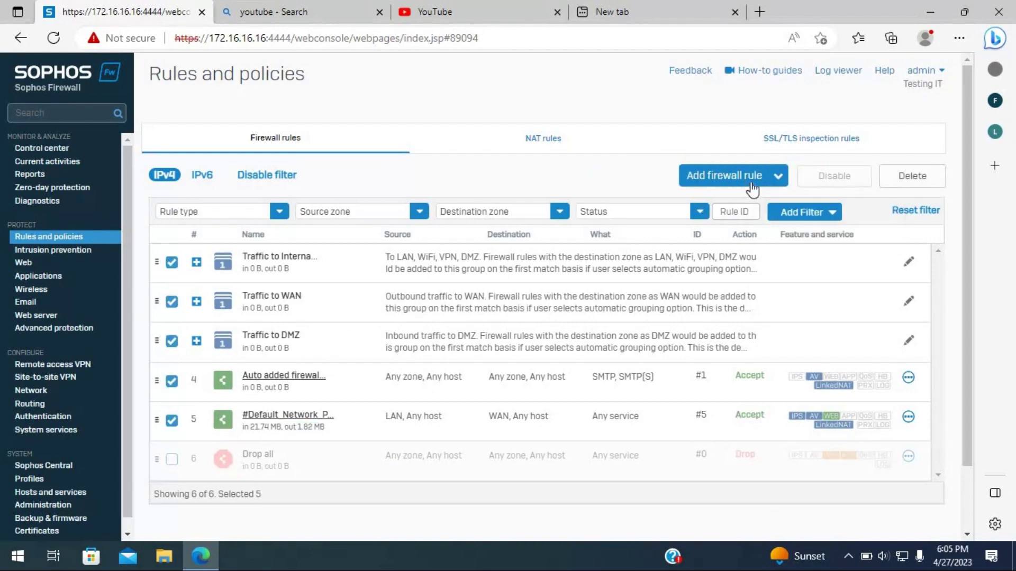
left_click(912, 177)
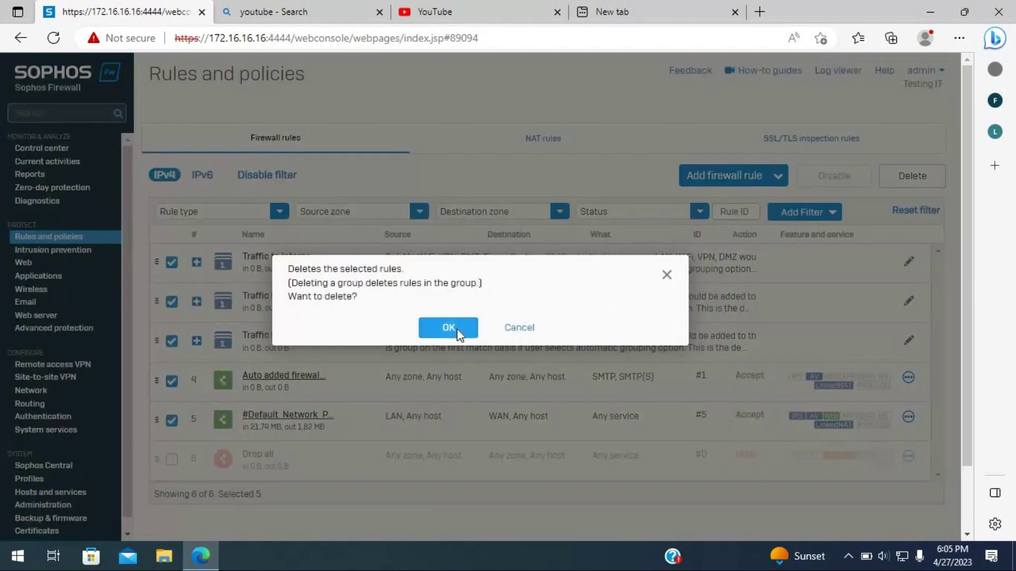
left_click(458, 329)
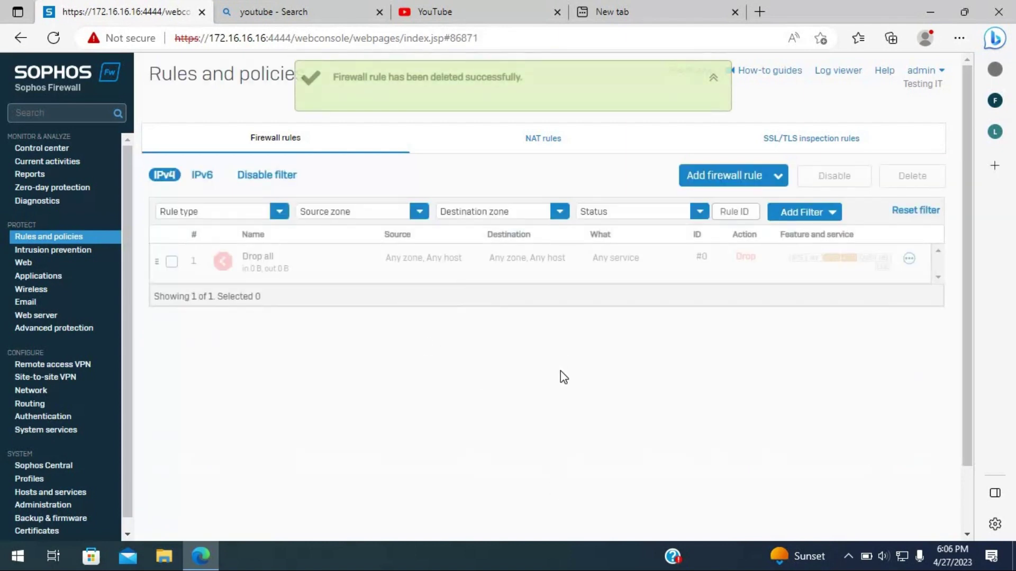
left_click(466, 8)
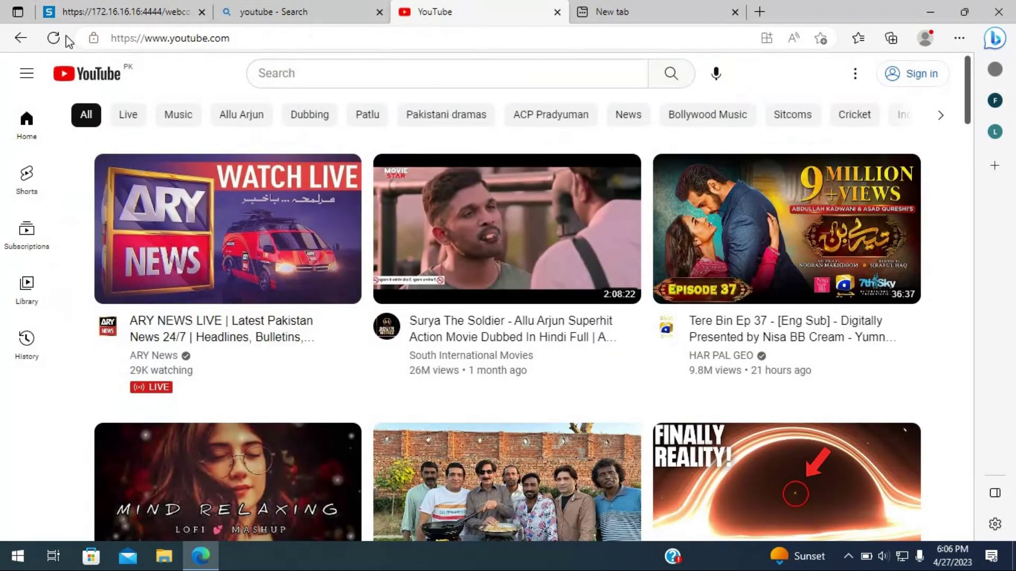
- Reload YouTube and web-search 'you' to test access, then return to the Sophos rules page
left_click(47, 45)
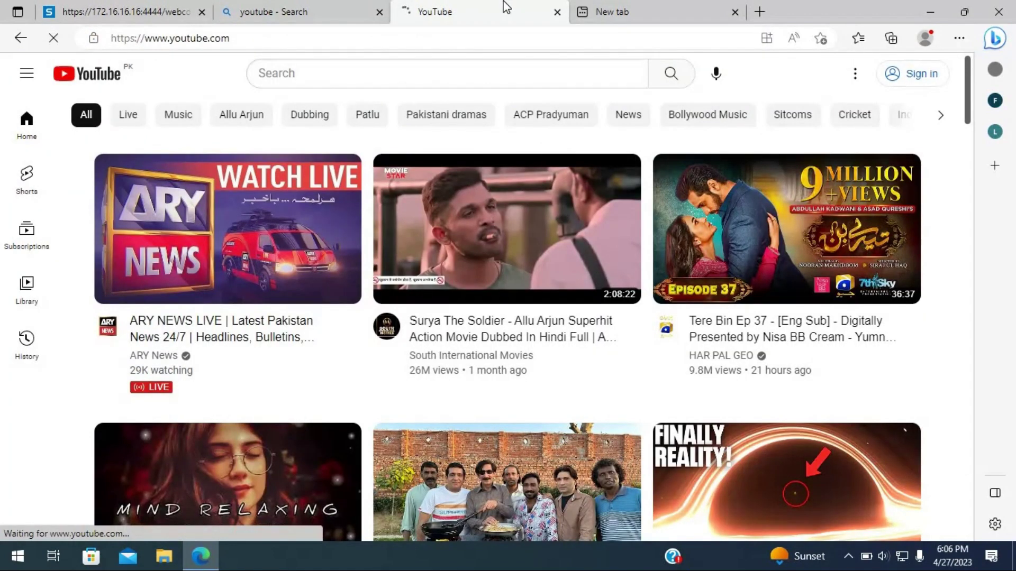
left_click(646, 10)
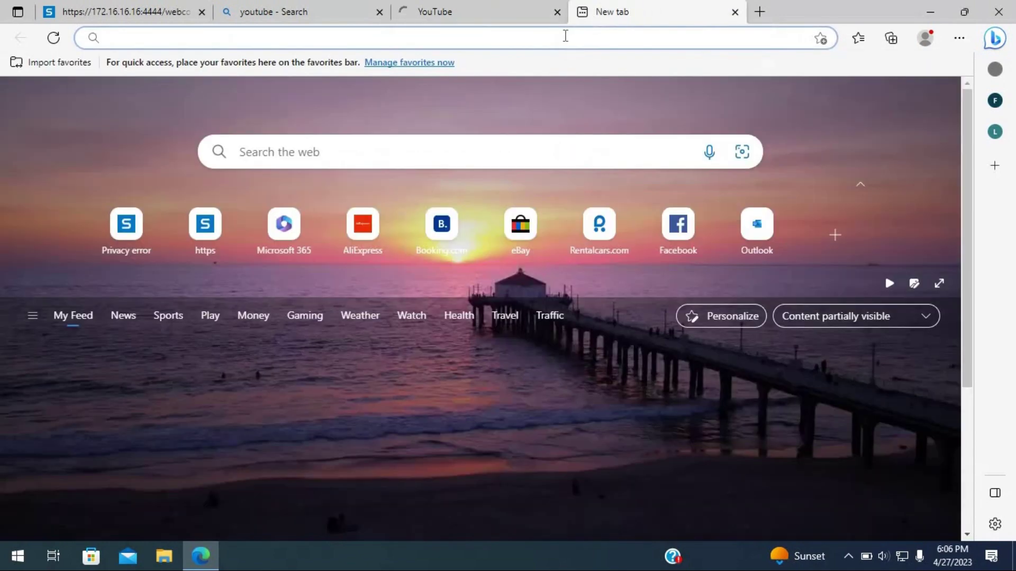
type("you")
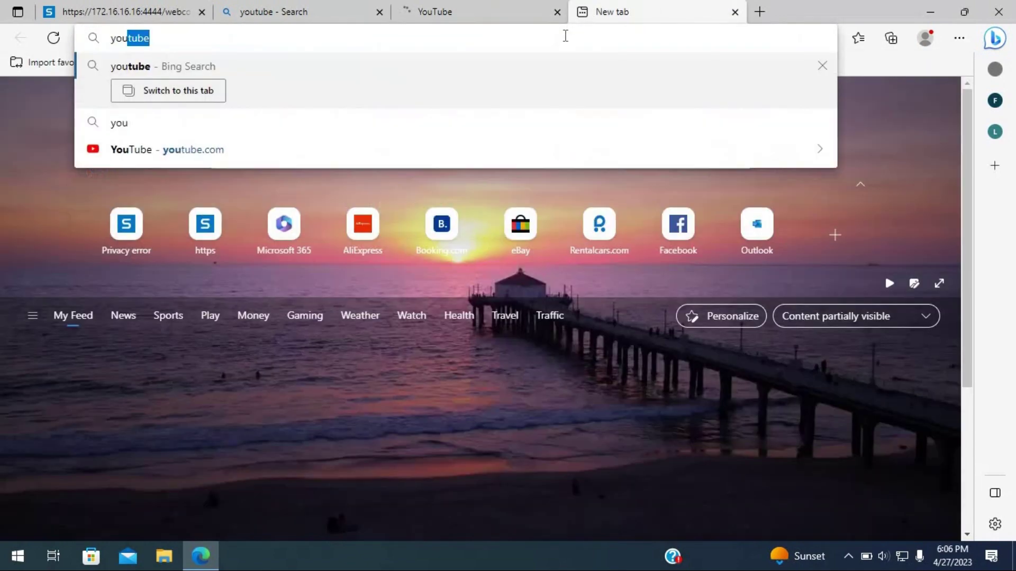
key("Return")
left_click(438, 11)
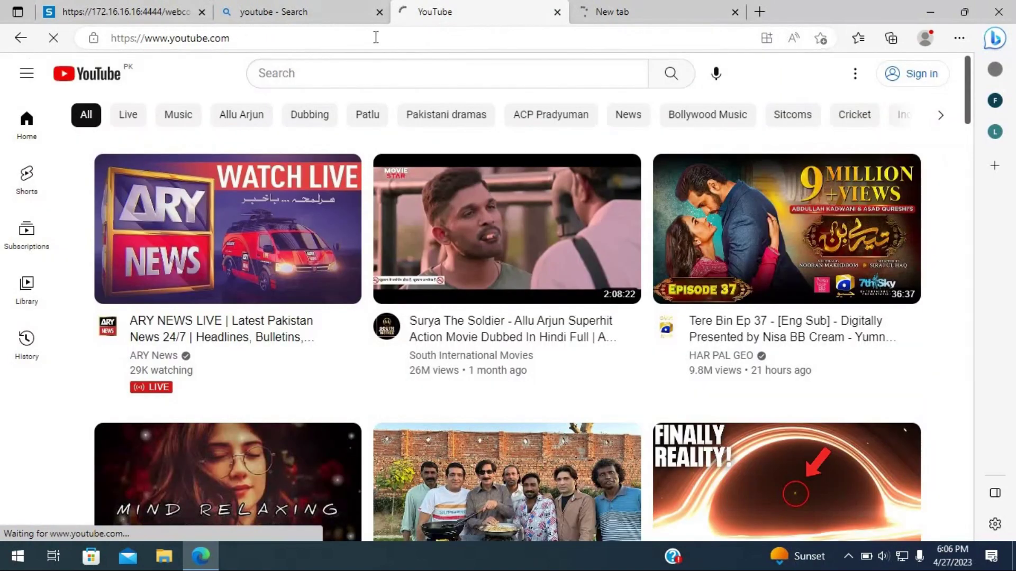
left_click(635, 13)
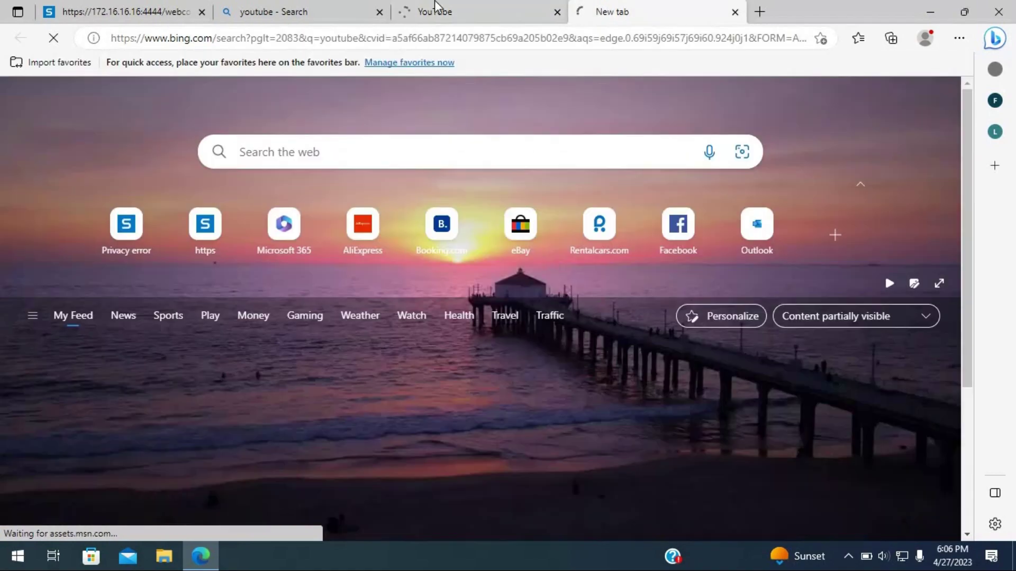
left_click(418, 11)
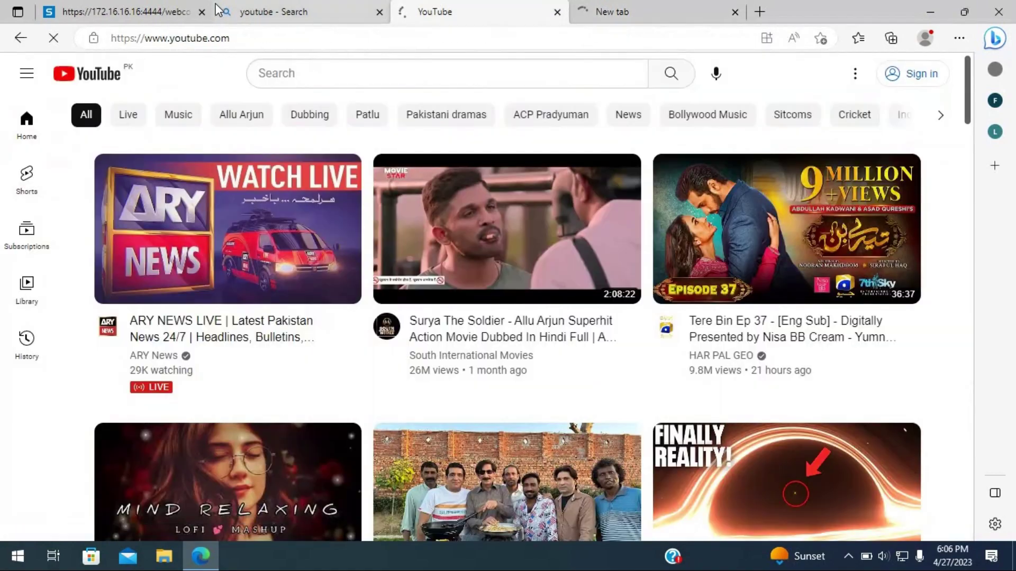
left_click(296, 11)
left_click(123, 4)
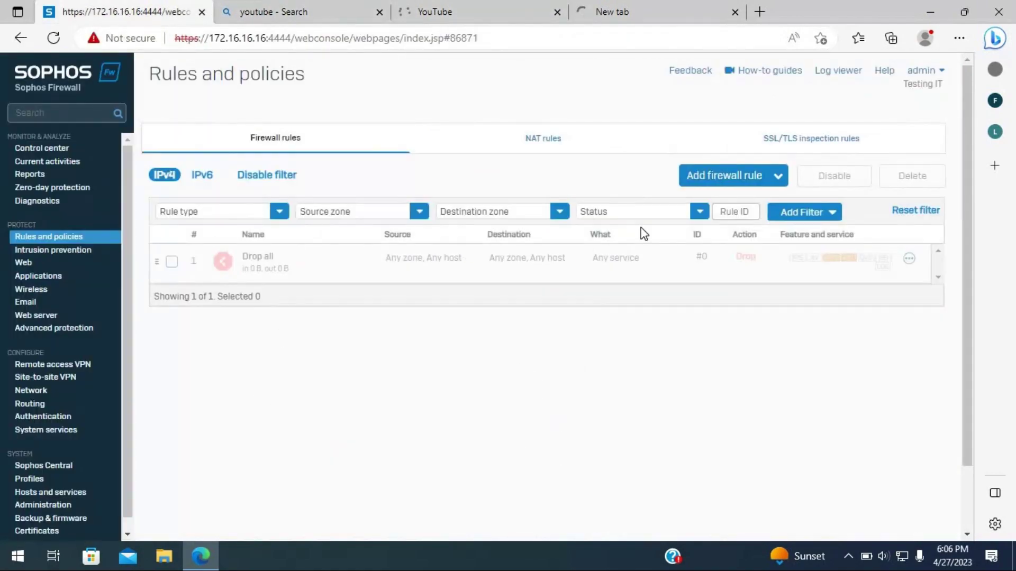
- Create a new firewall rule named tritech with firewall traffic logging enabled
left_click(729, 179)
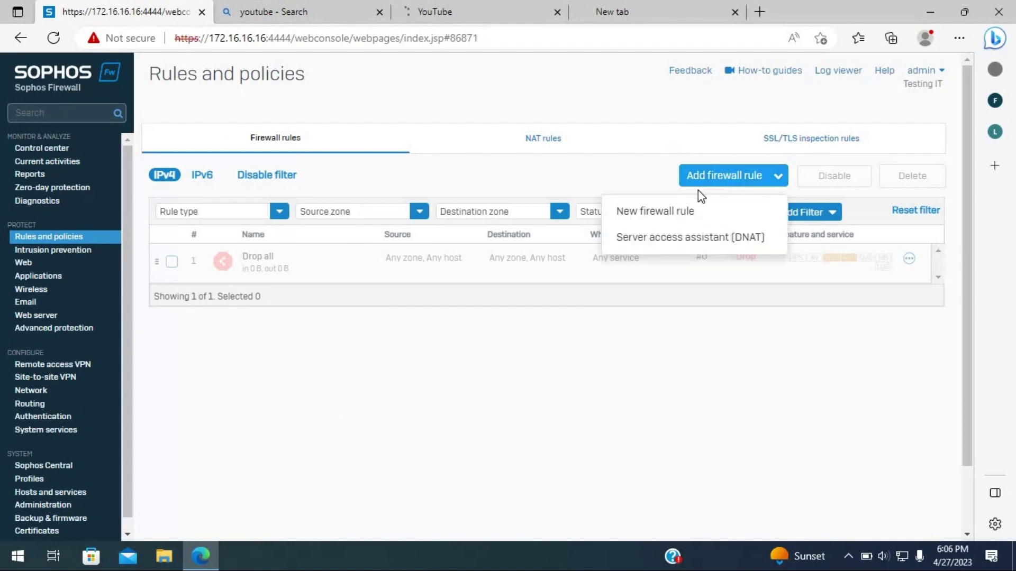
left_click(656, 220)
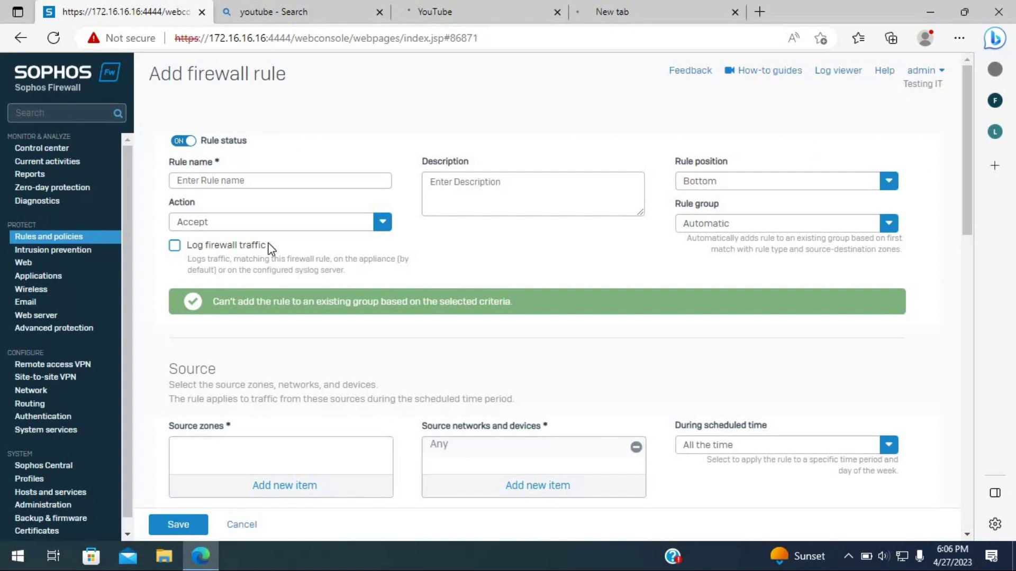
left_click(275, 177)
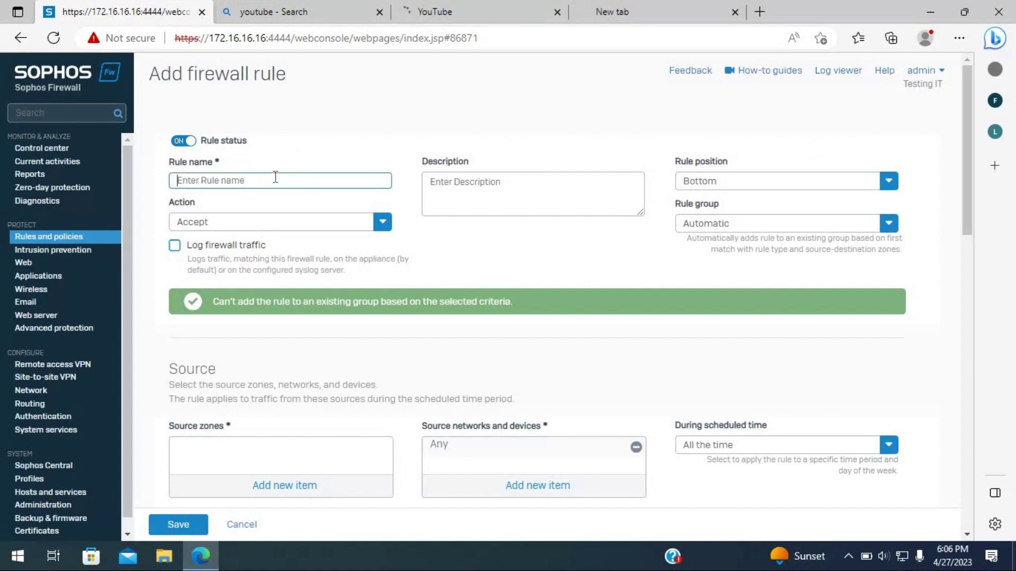
type("tritech")
left_click(174, 246)
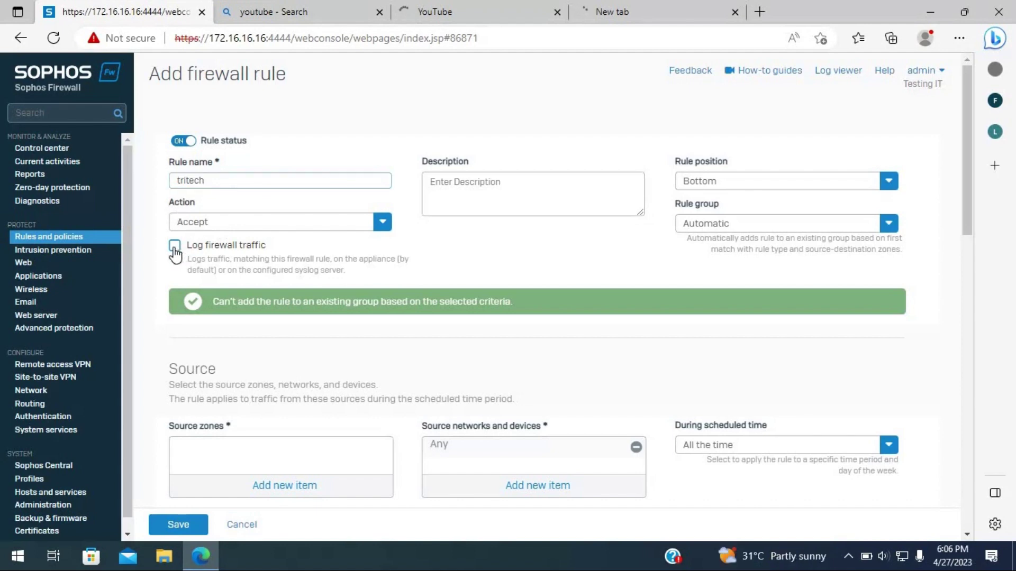
- Set the tritech rule's position to Top and its rule group to None
left_click(720, 191)
left_click(711, 204)
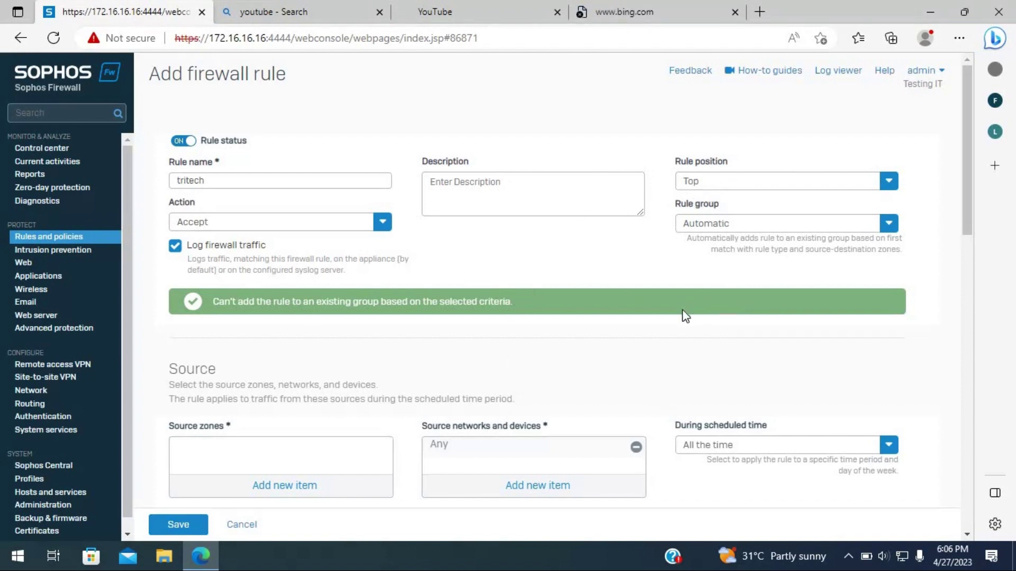
left_click(728, 182)
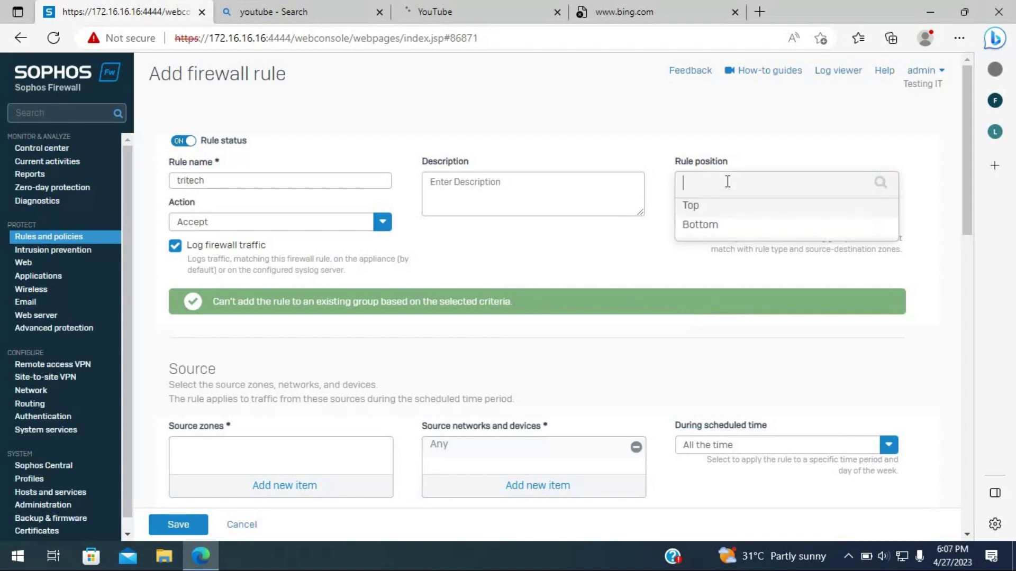
left_click(709, 214)
left_click(696, 182)
left_click(708, 206)
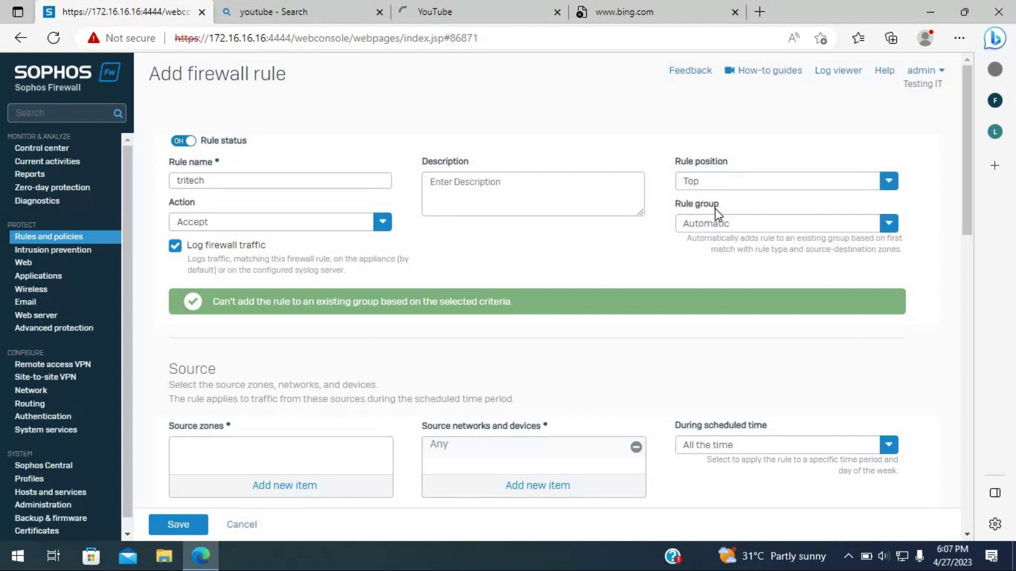
left_click(712, 230)
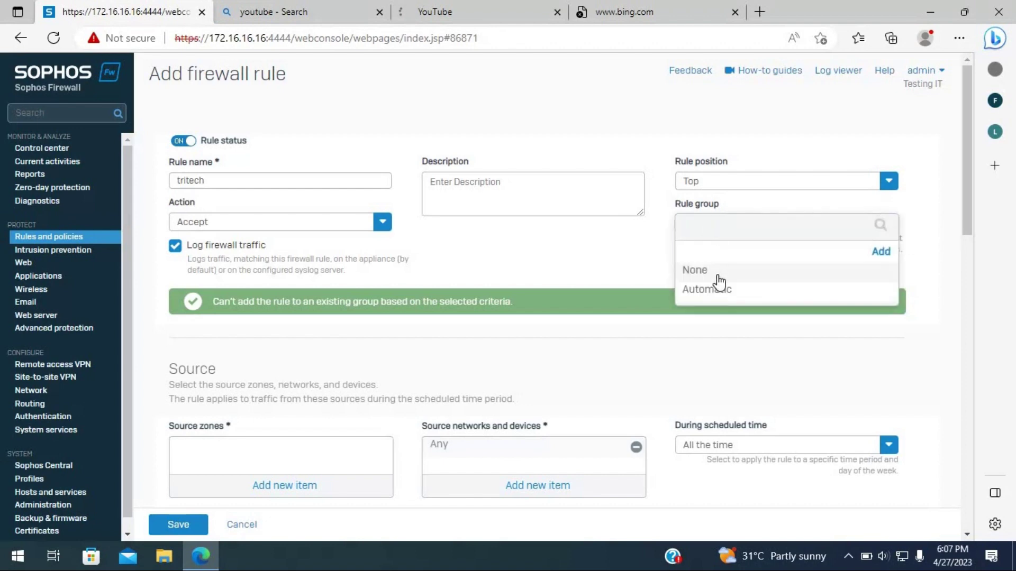
left_click(719, 279)
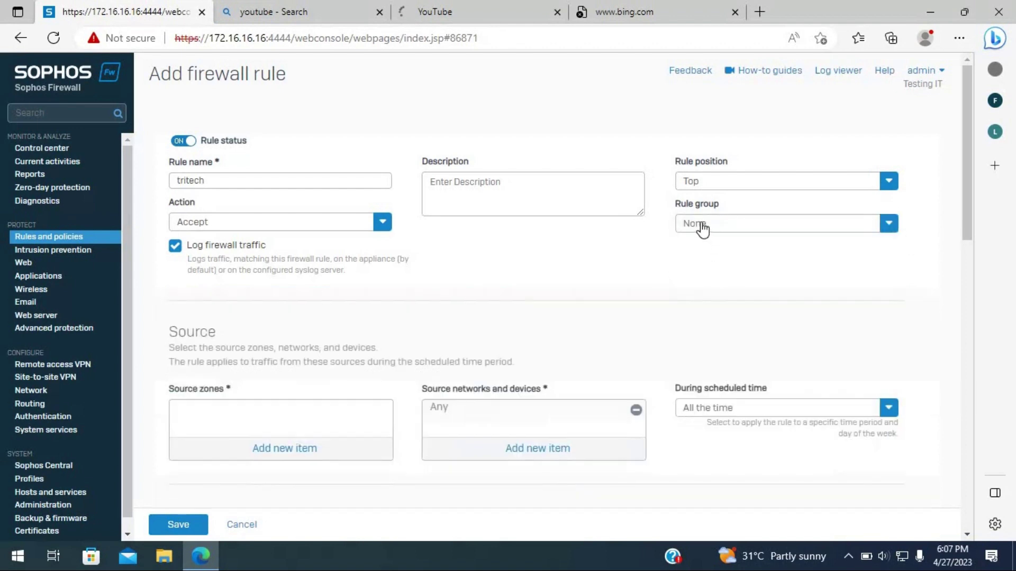
- Add LAN as the tritech rule's source zone
scroll(302, 265, "down", 3)
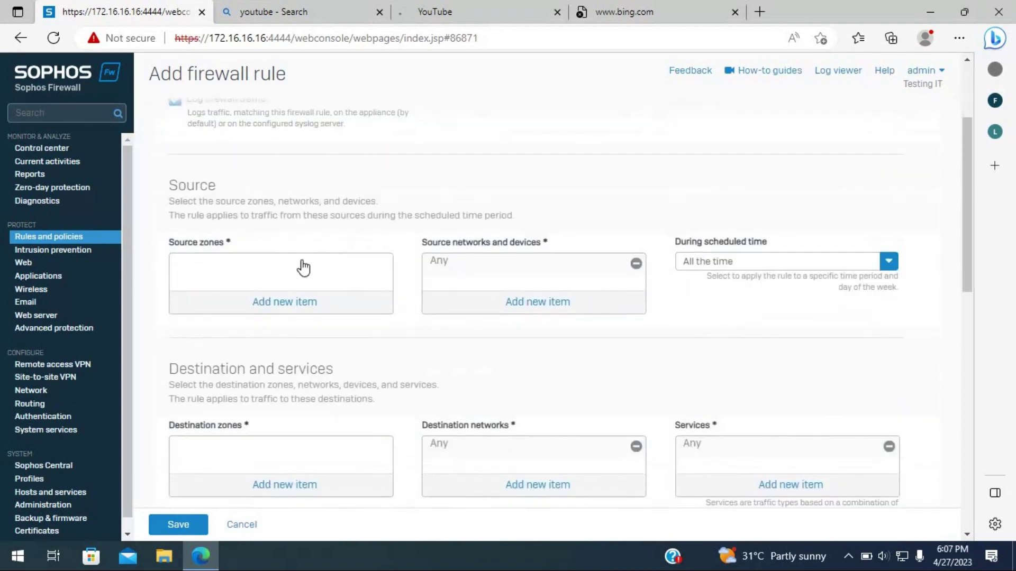
left_click(266, 305)
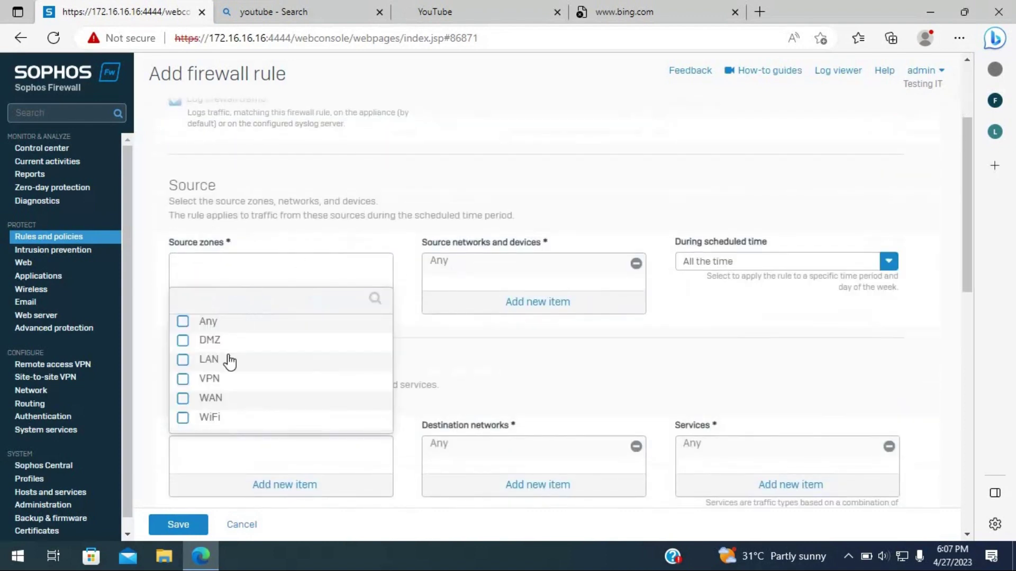
mouse_move(222, 363)
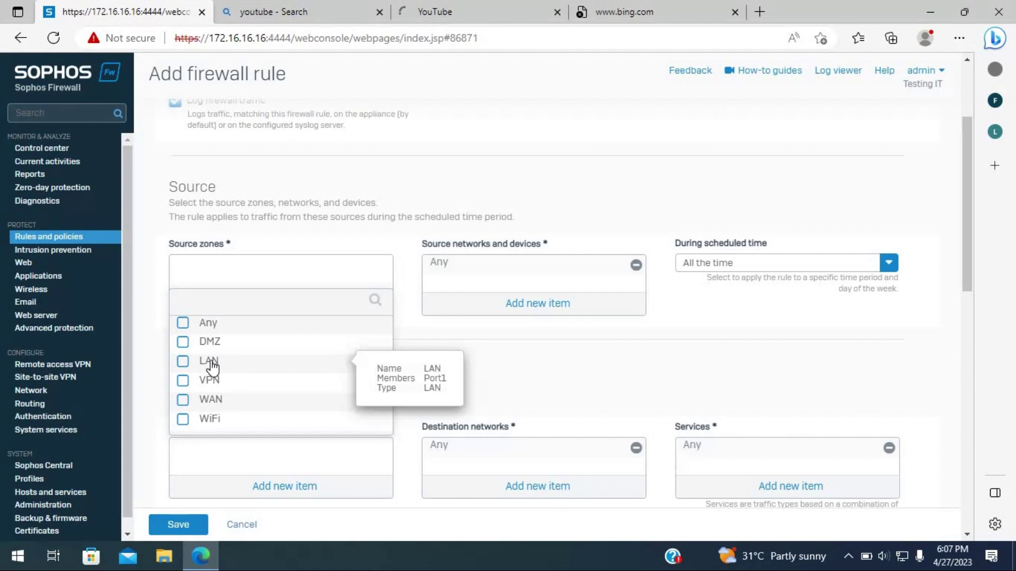
left_click(210, 362)
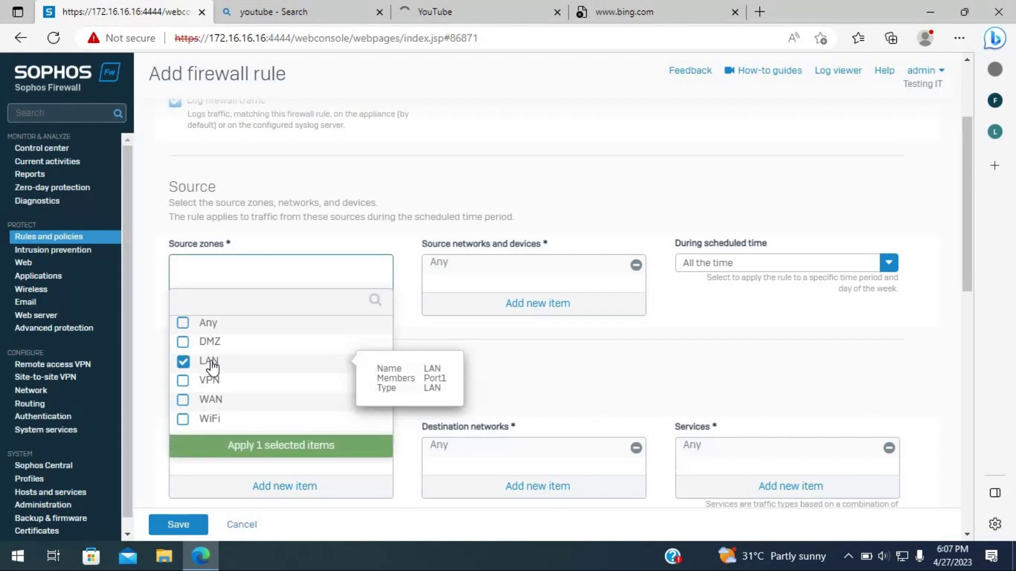
left_click(233, 449)
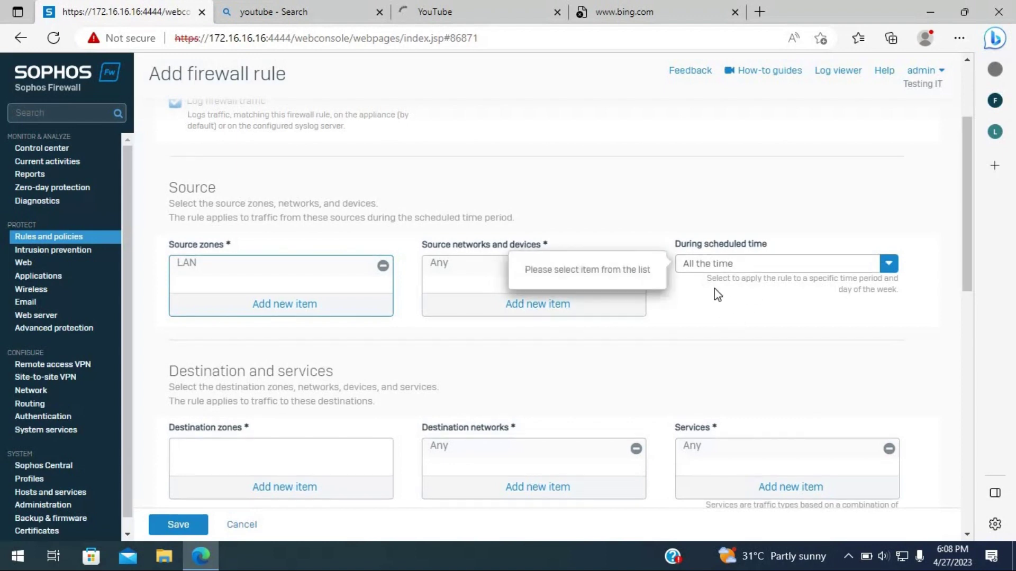
left_click(727, 265)
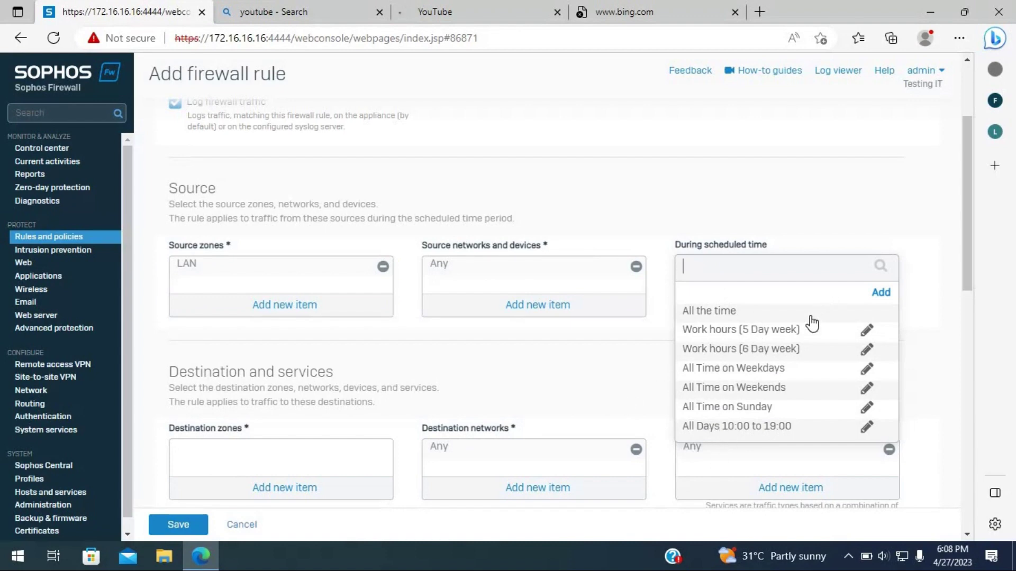
- Set the tritech rule's schedule to All the time
mouse_move(789, 340)
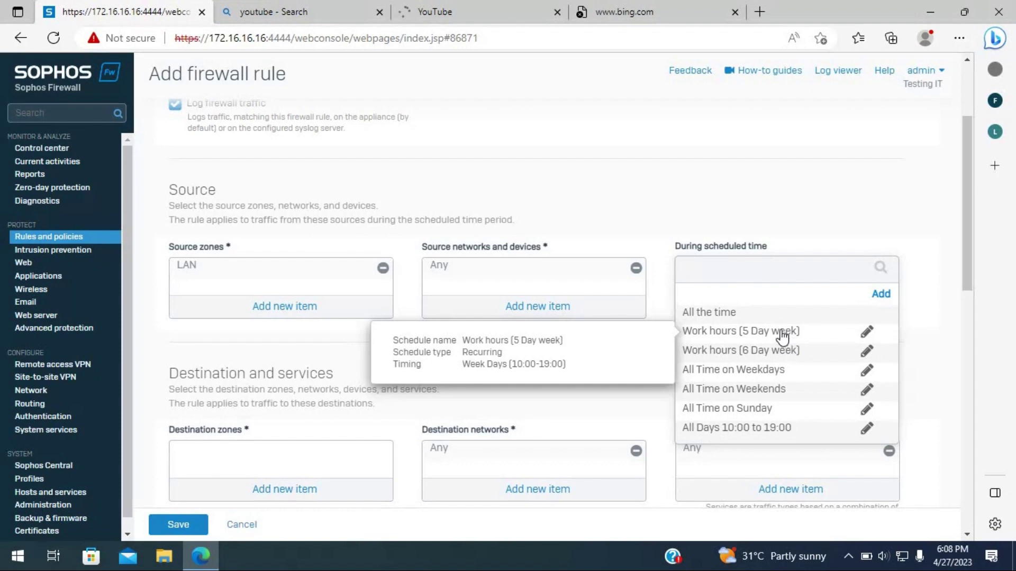
mouse_move(709, 336)
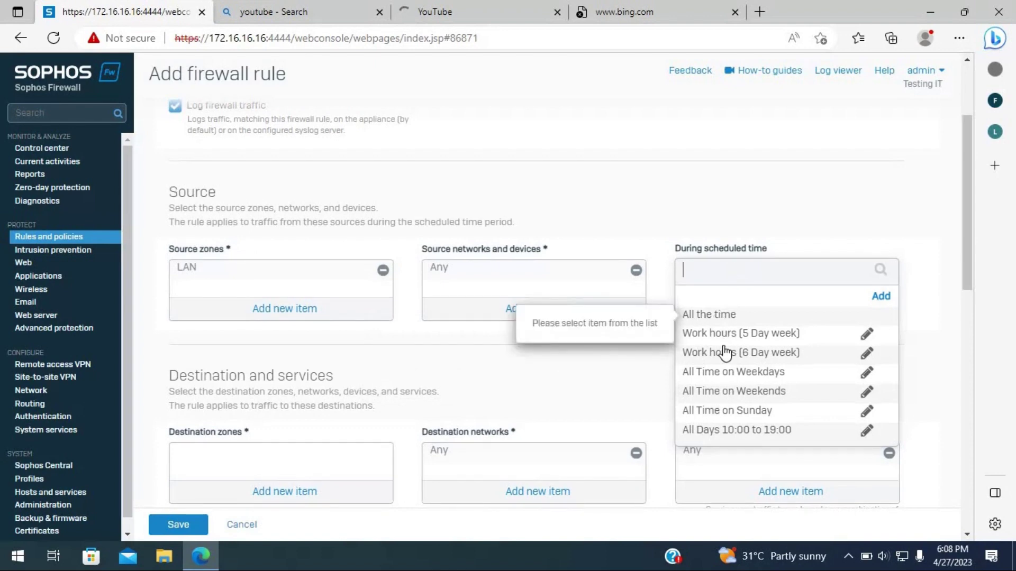
left_click(718, 313)
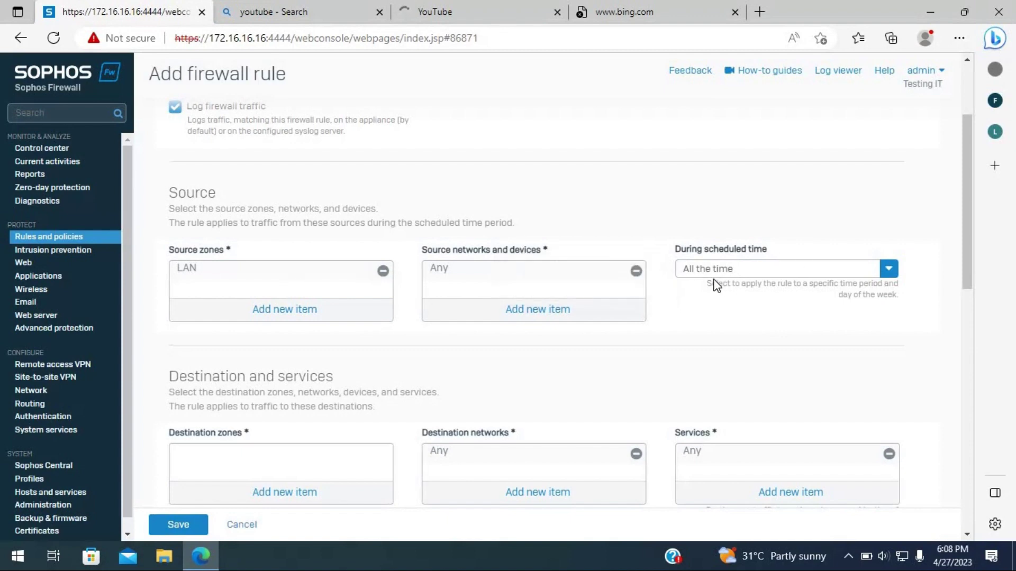
scroll(644, 304, "down", 4)
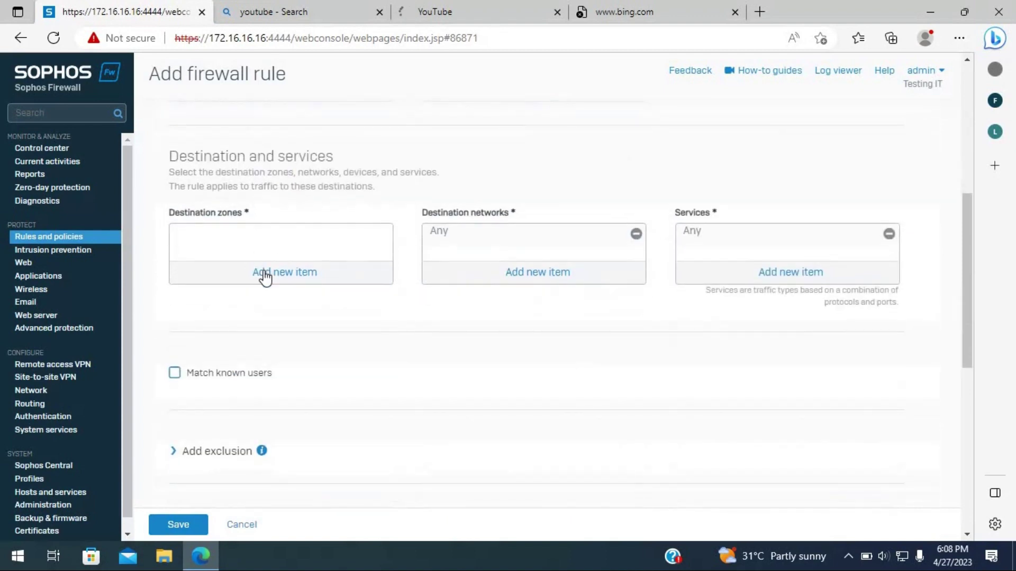
- Add WAN as the tritech rule's destination zone
left_click(265, 272)
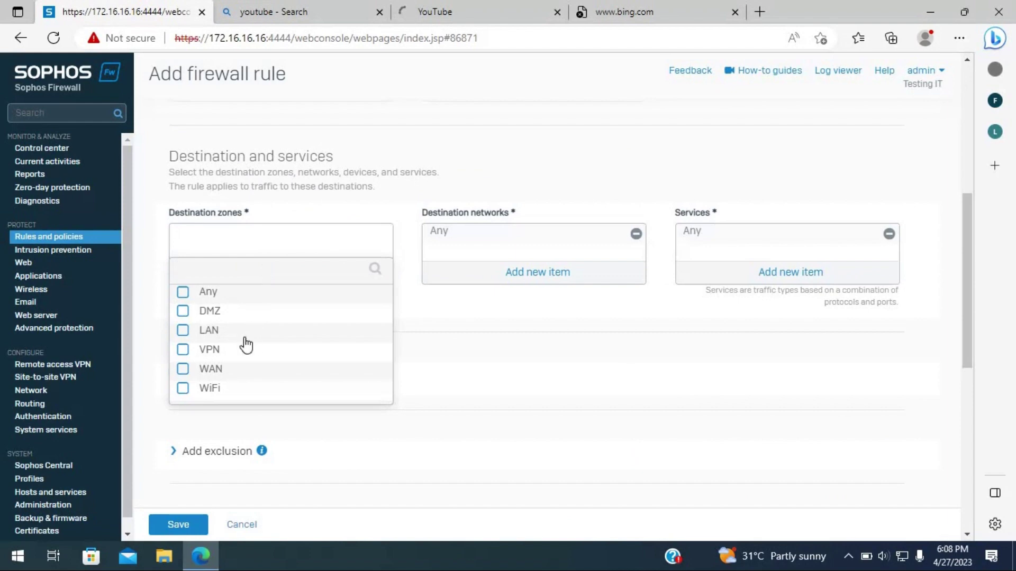
mouse_move(209, 374)
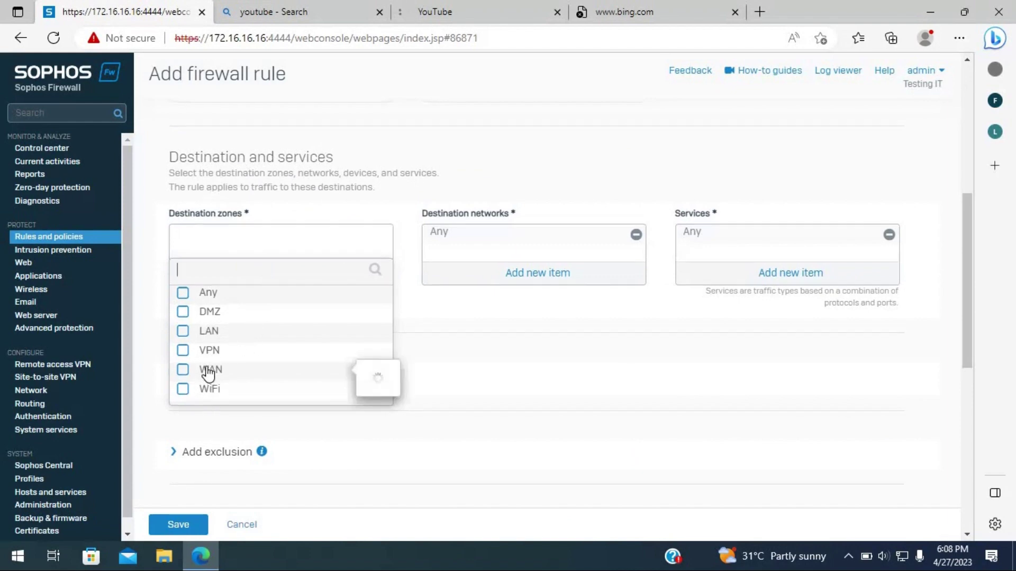
left_click(207, 373)
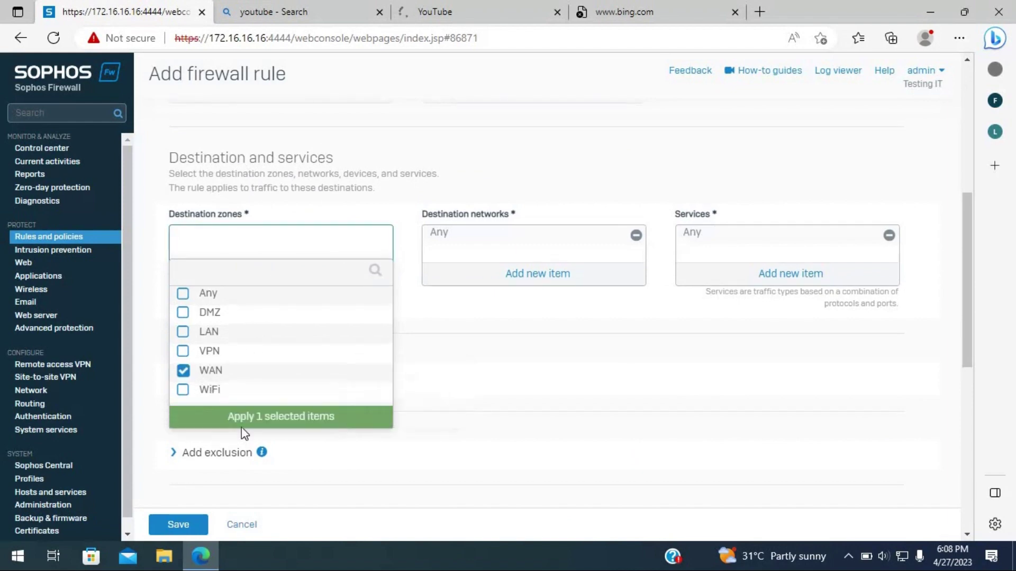
left_click(242, 417)
scroll(447, 296, "up", 3)
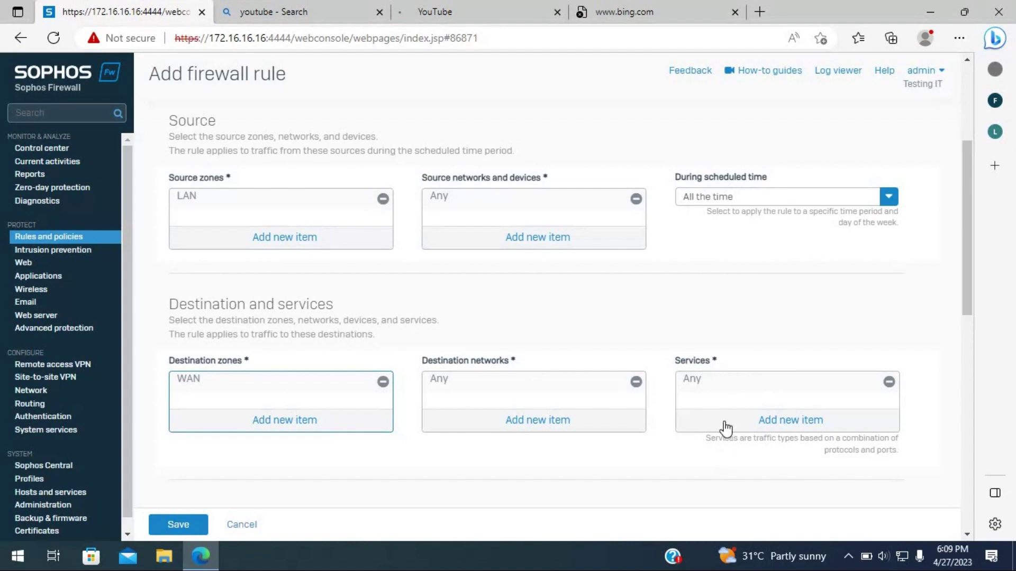
- Leave the rule's service as Any and start a linked NAT rule for tritech
left_click(762, 421)
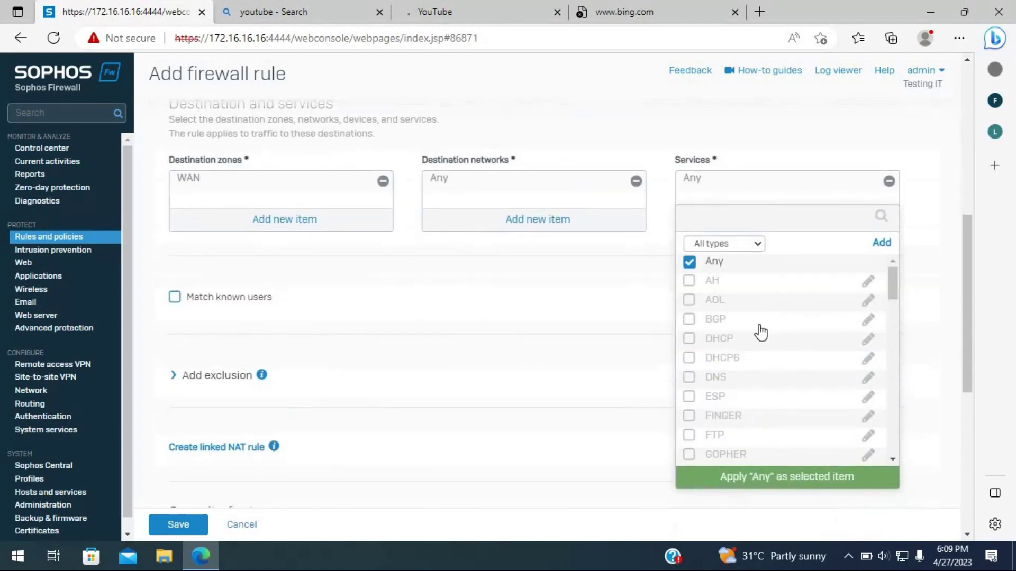
scroll(748, 367, "down", 4)
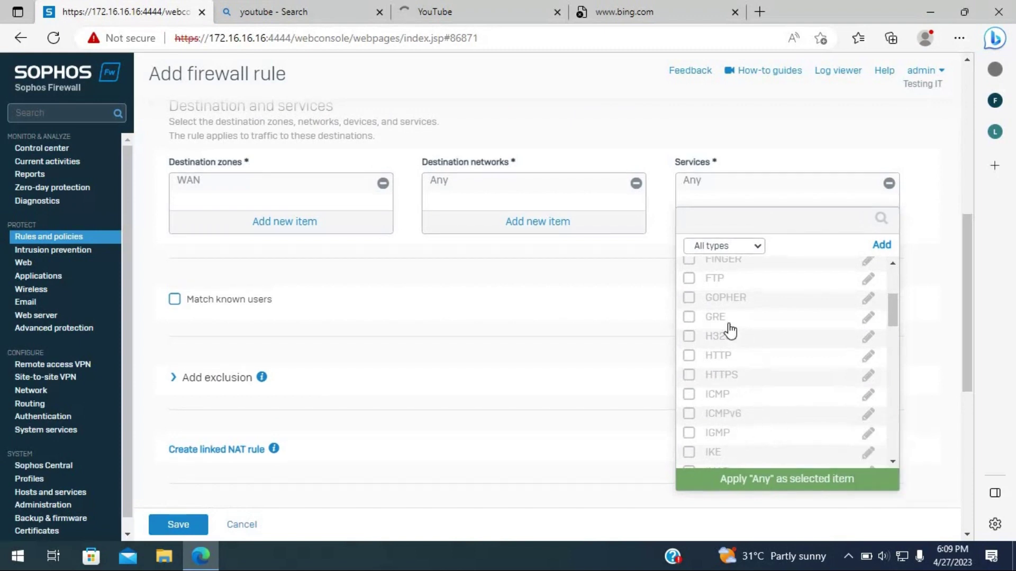
scroll(727, 312, "up", 2)
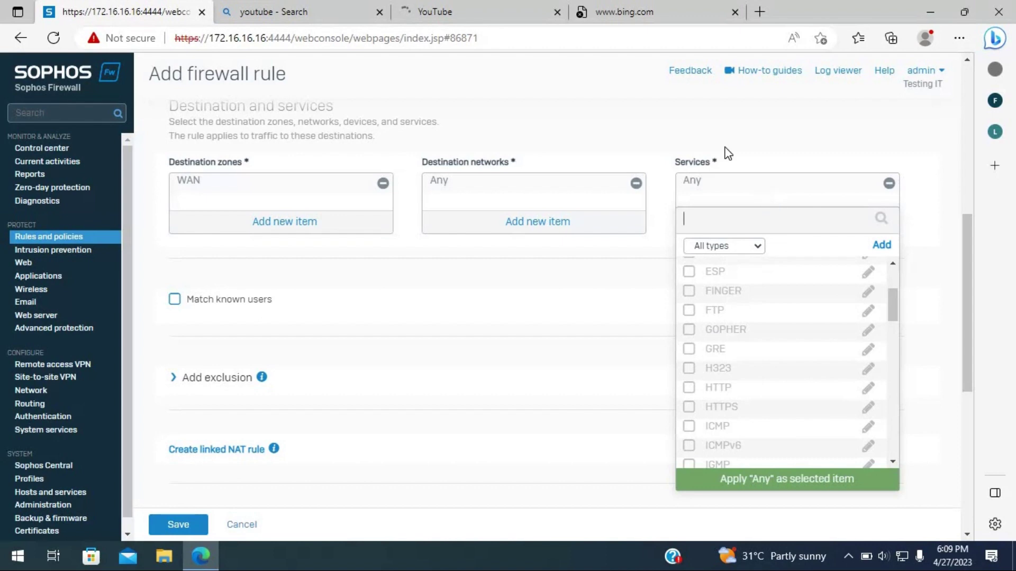
left_click(696, 193)
scroll(399, 437, "down", 3)
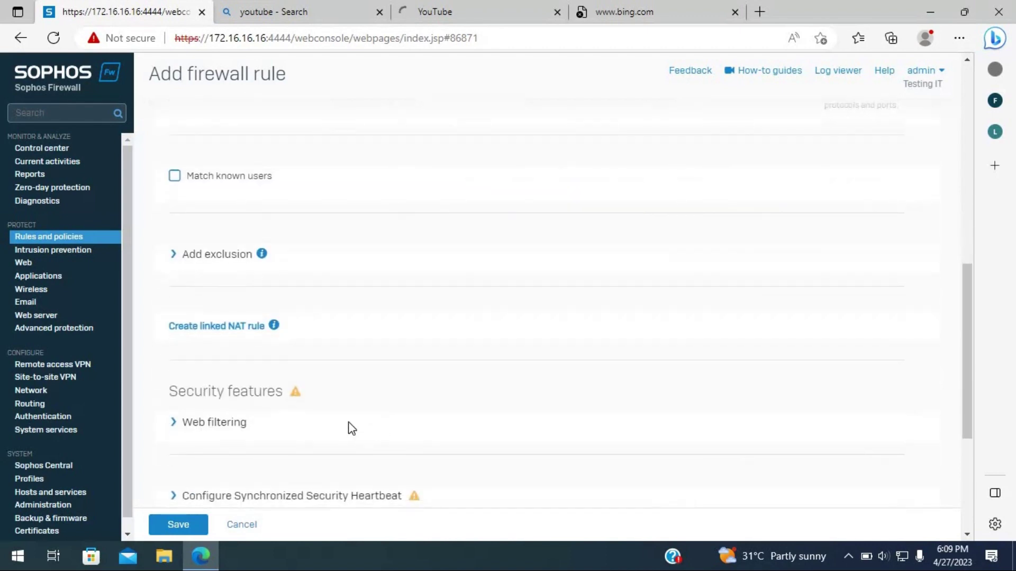
left_click(206, 327)
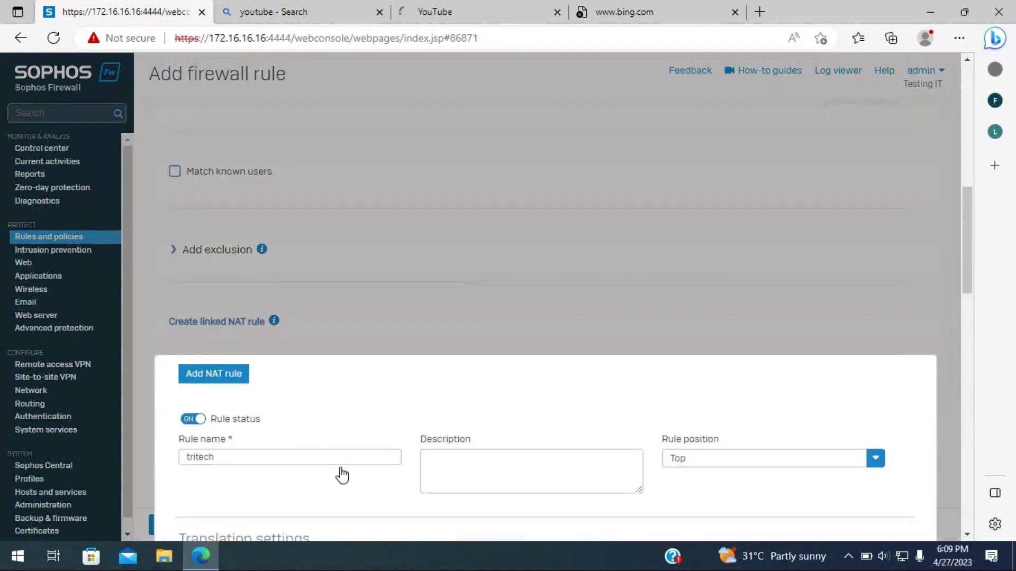
- Set the linked NAT rule's translated source (SNAT) to MASQ and review its settings
scroll(340, 472, "down", 6)
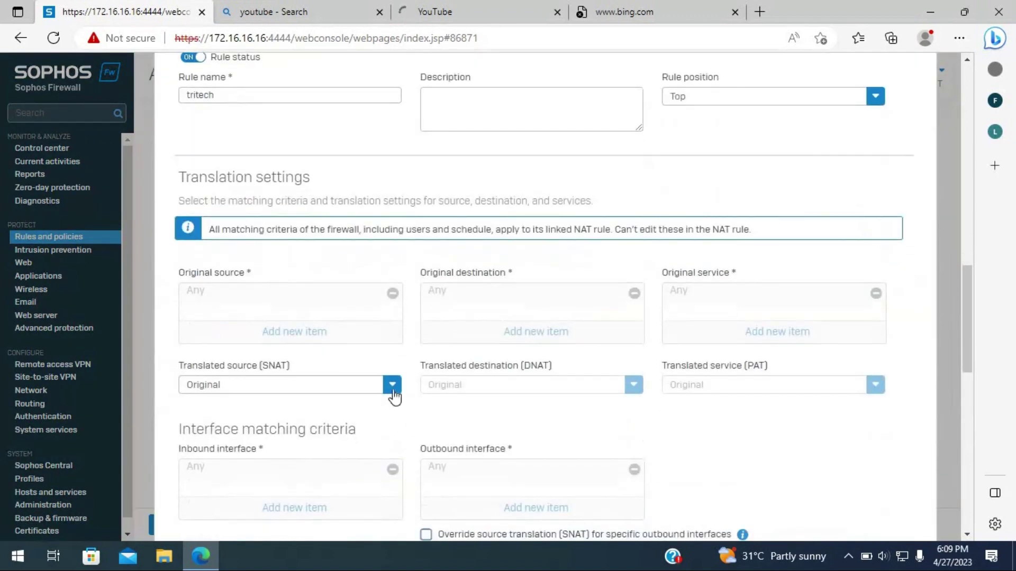
left_click(392, 384)
left_click(207, 305)
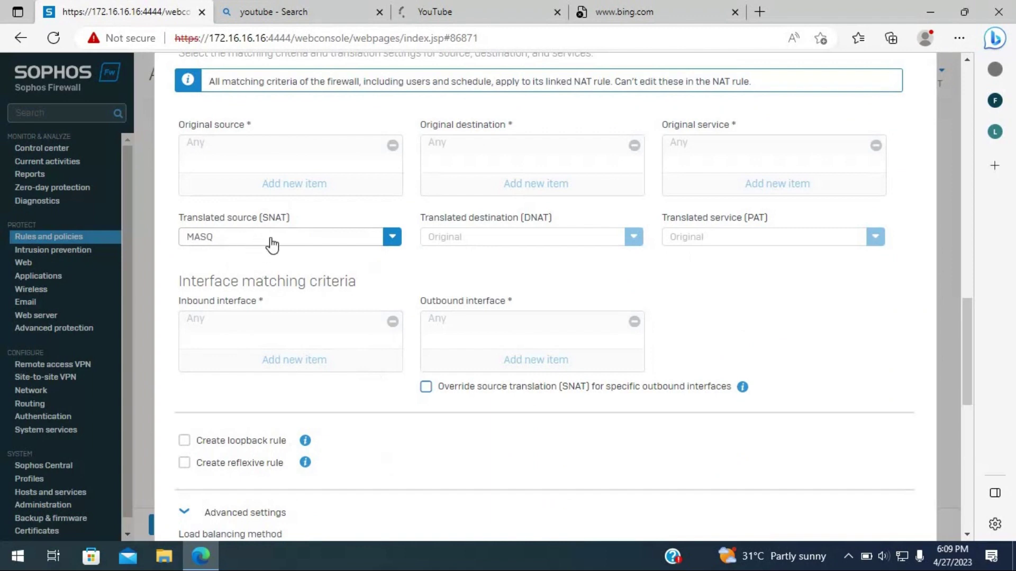
scroll(500, 299, "up", 3)
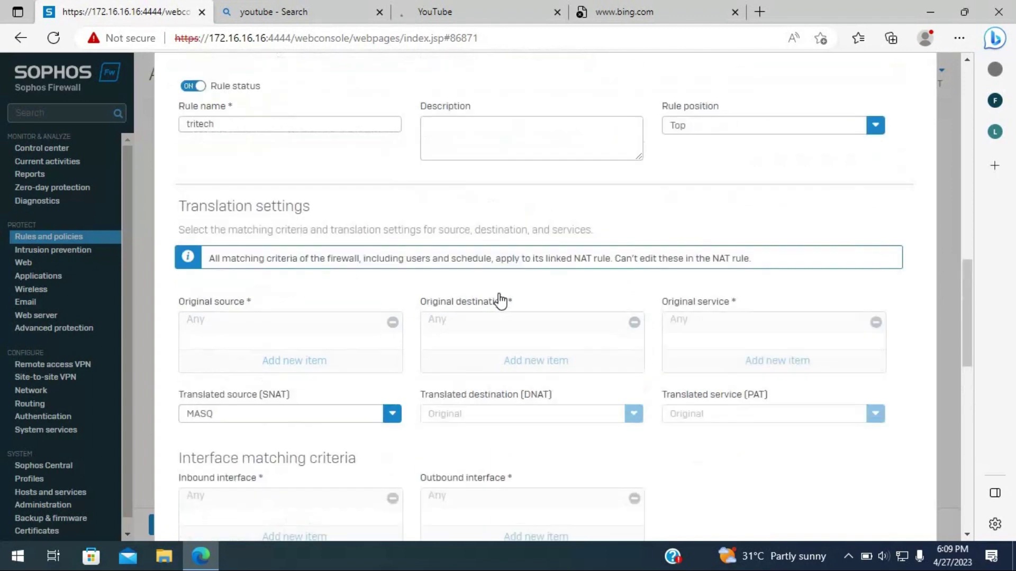
scroll(503, 306, "up", 1)
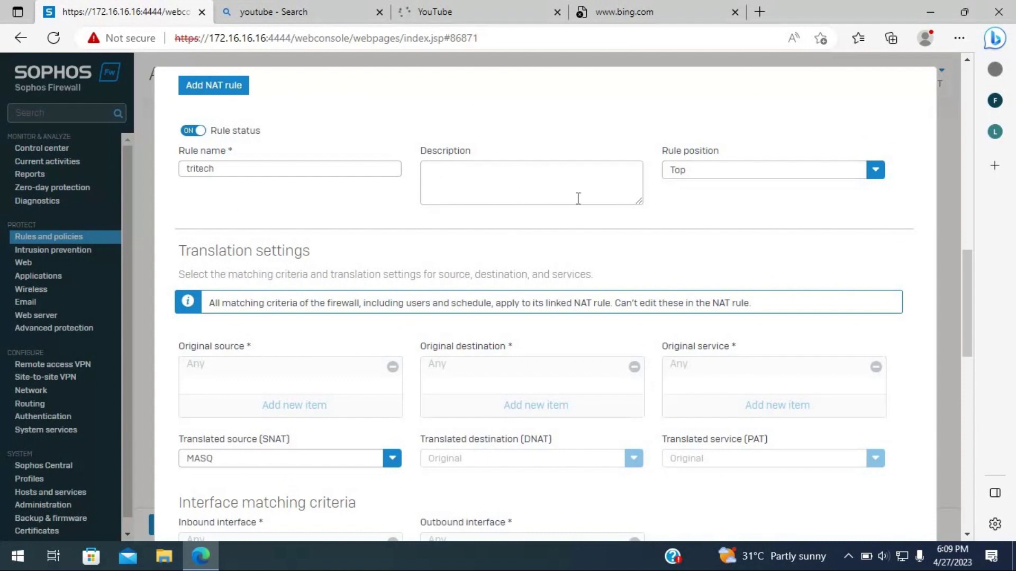
scroll(225, 408, "down", 3)
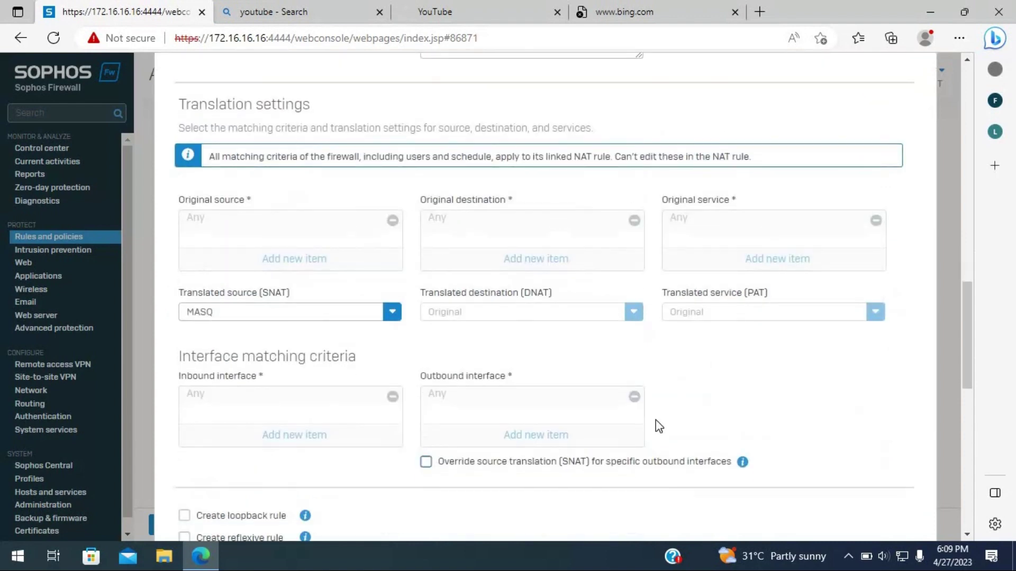
scroll(413, 442, "down", 3)
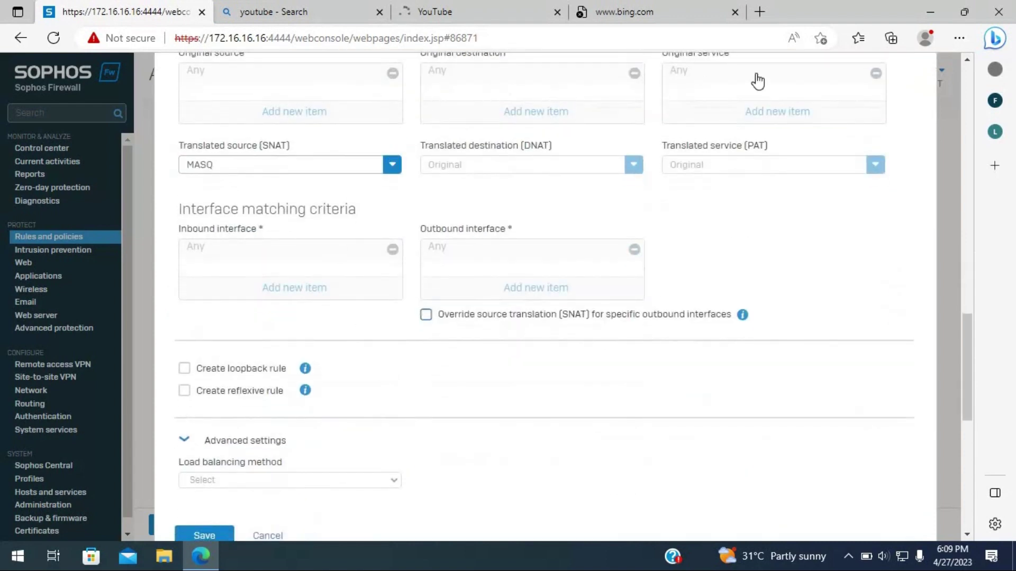
scroll(307, 461, "down", 4)
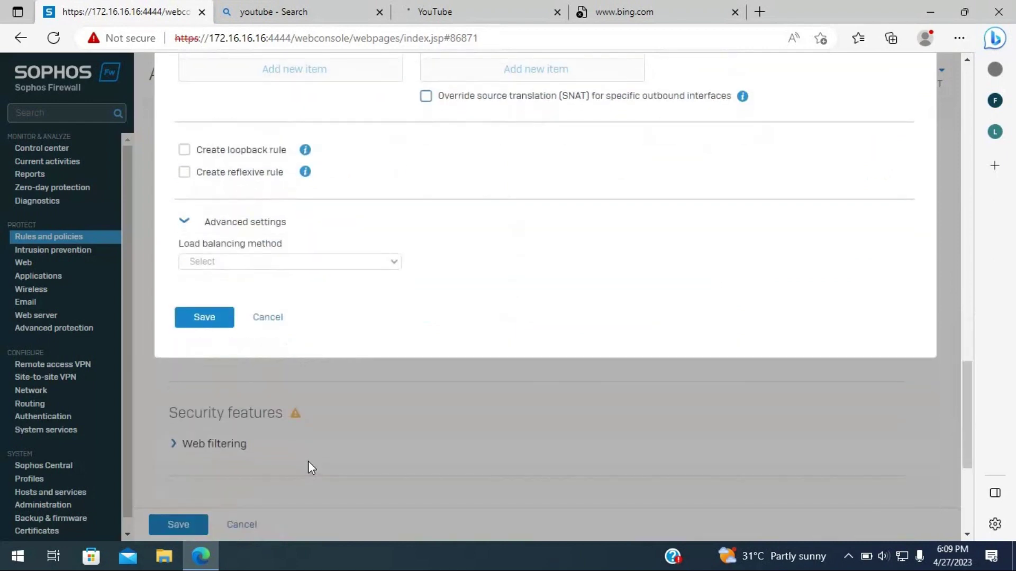
scroll(308, 461, "up", 9)
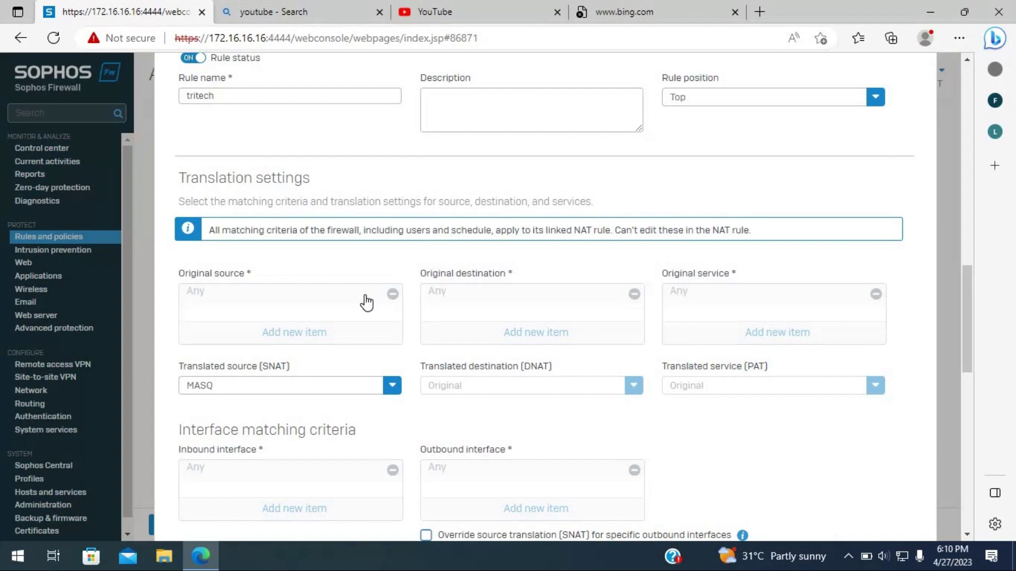
scroll(381, 344, "down", 7)
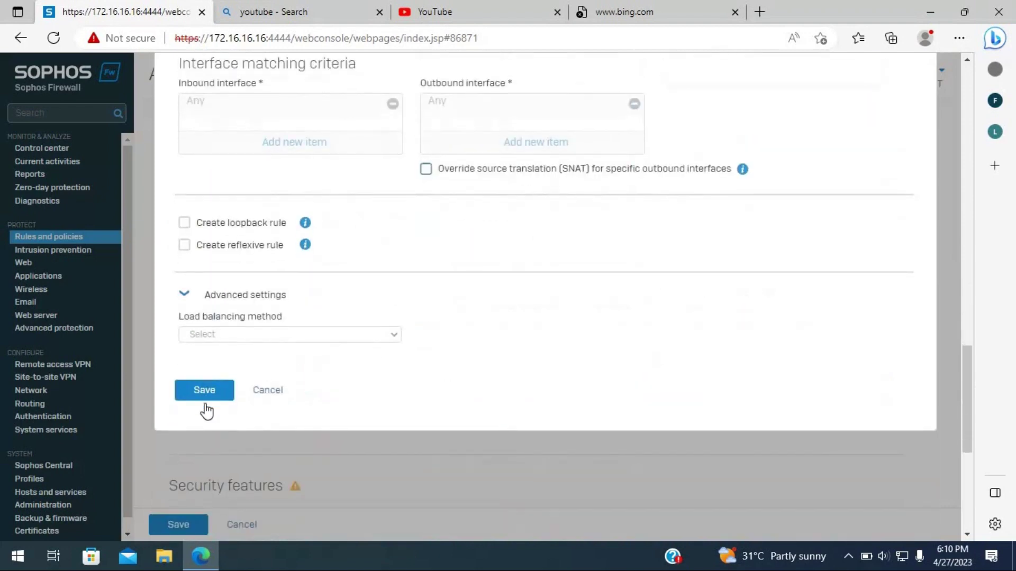
scroll(268, 356, "up", 4)
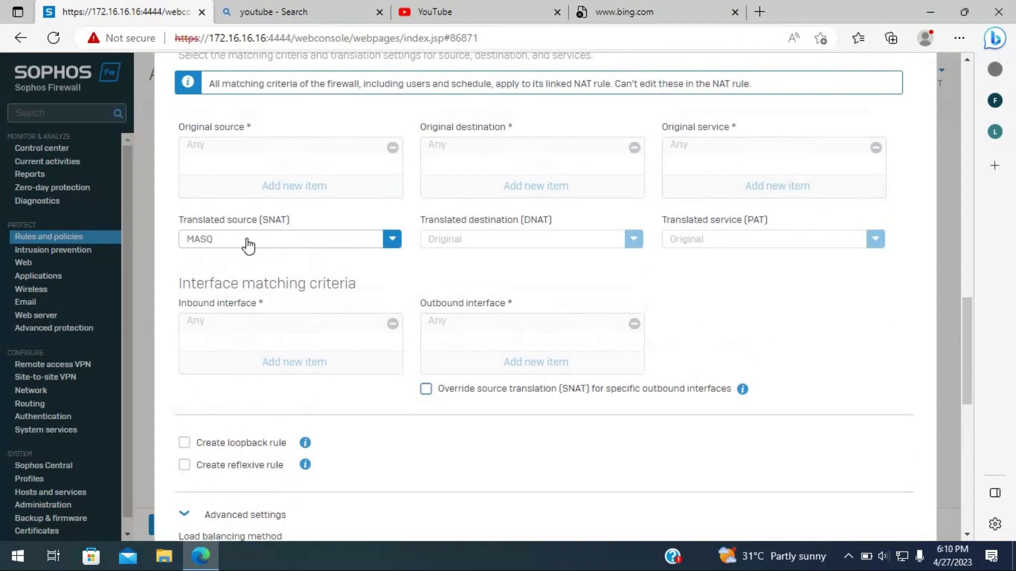
mouse_move(285, 247)
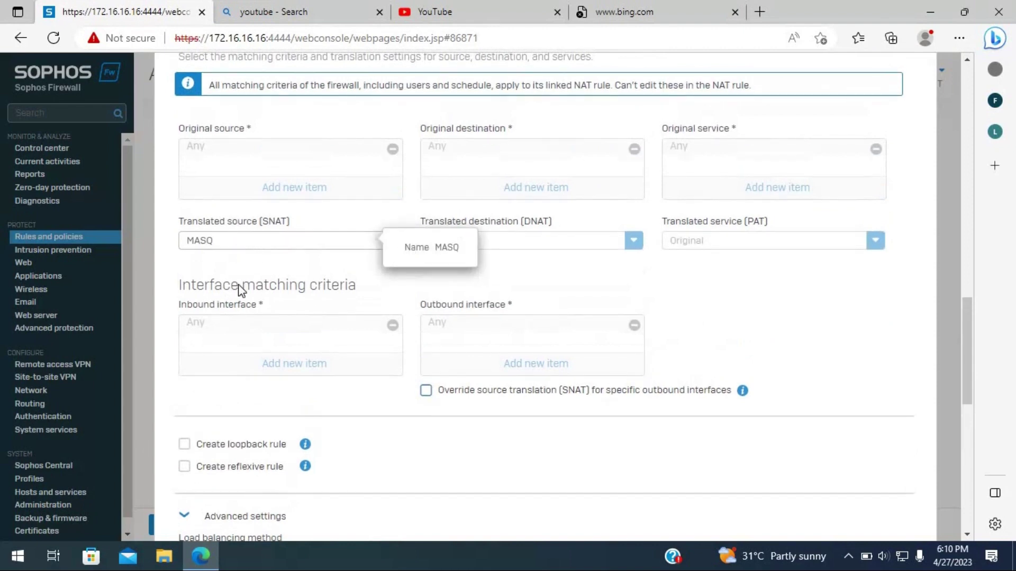
scroll(233, 441, "down", 2)
scroll(233, 442, "down", 5)
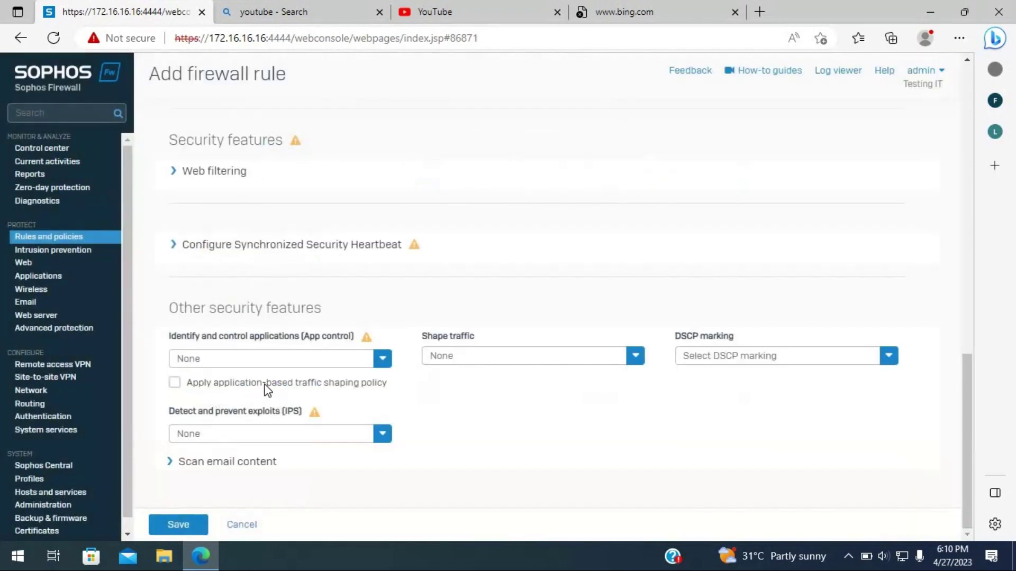
- Save the tritech rule so it sits at position 1 above Drop all
scroll(337, 237, "up", 5)
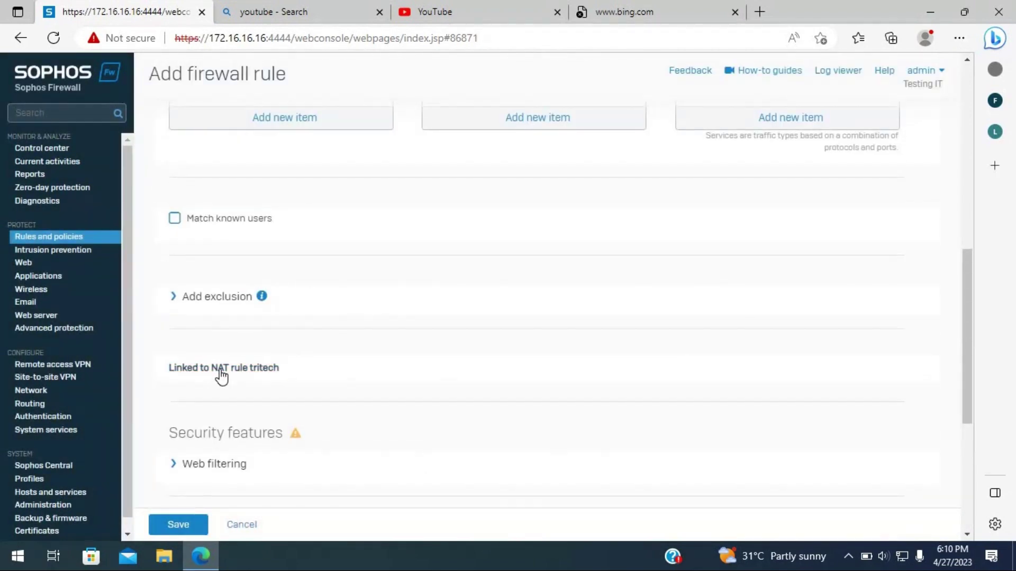
scroll(237, 389, "down", 4)
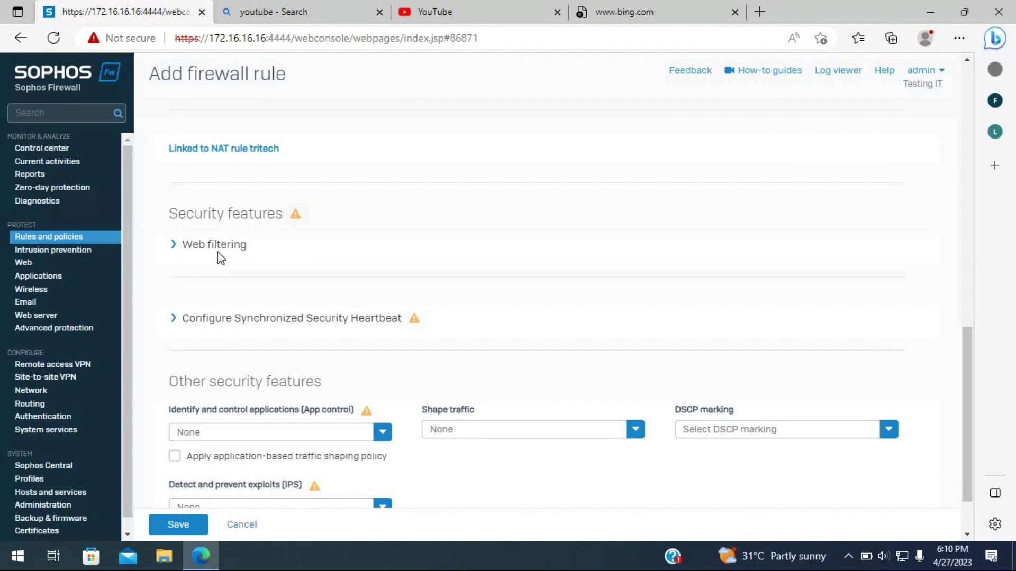
scroll(238, 407, "down", 2)
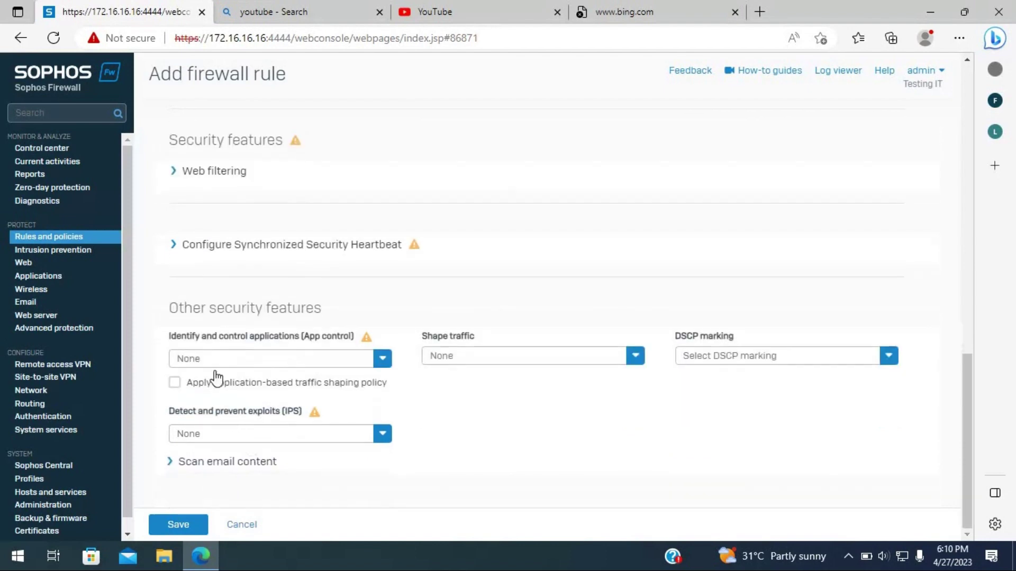
left_click(179, 531)
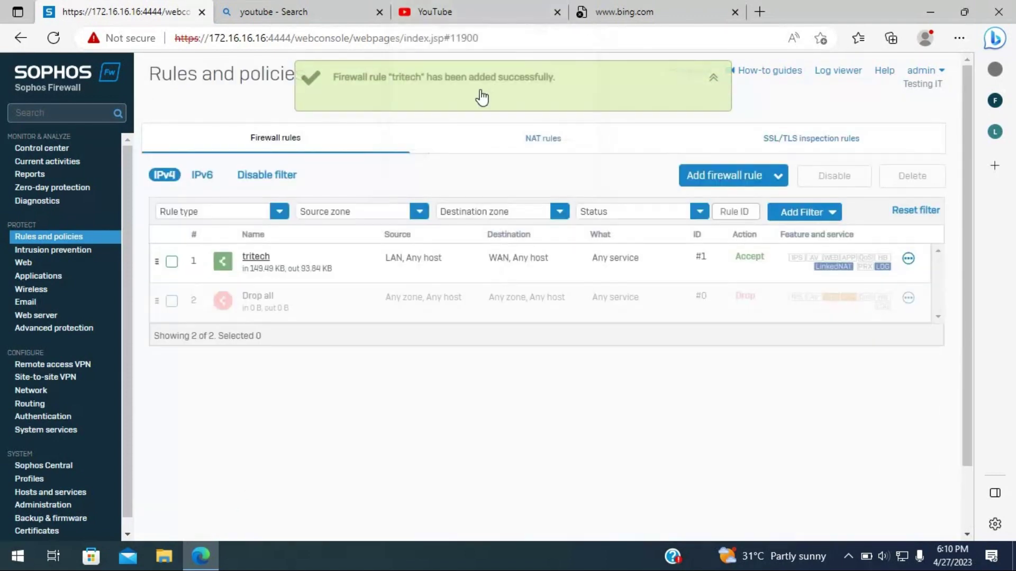
left_click(489, 2)
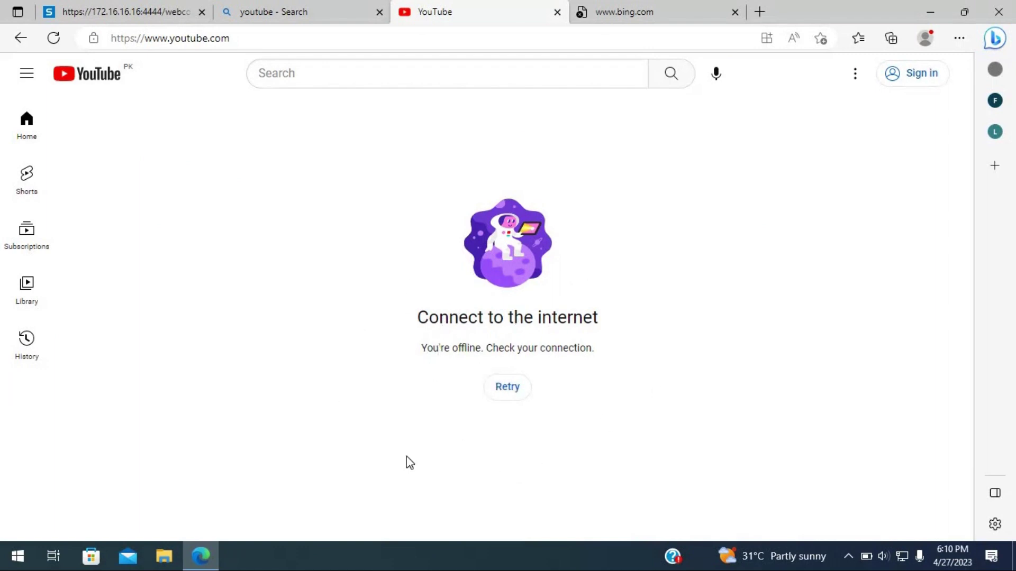
left_click(316, 3)
left_click(195, 13)
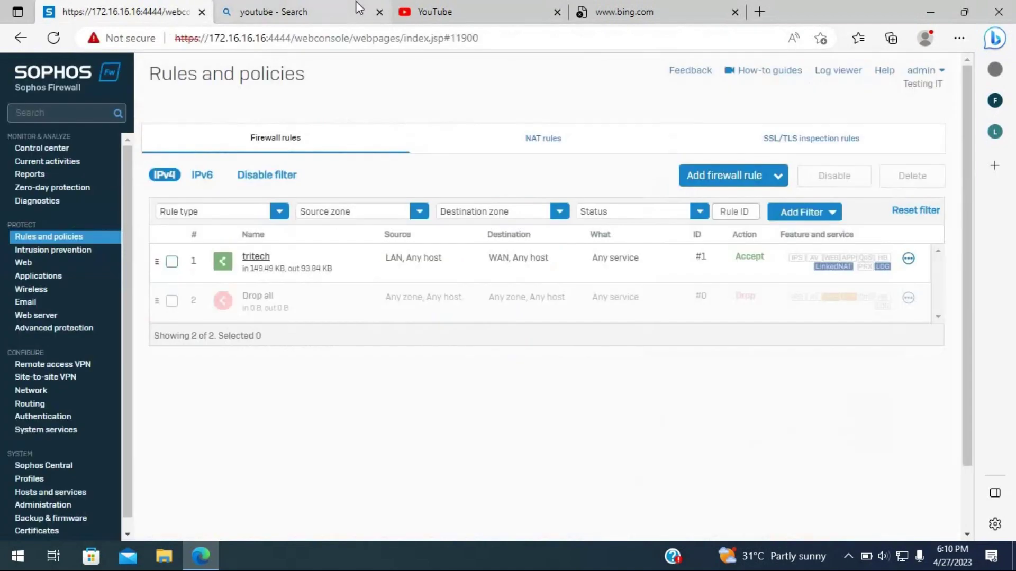
left_click(355, 2)
left_click(380, 12)
left_click(179, 4)
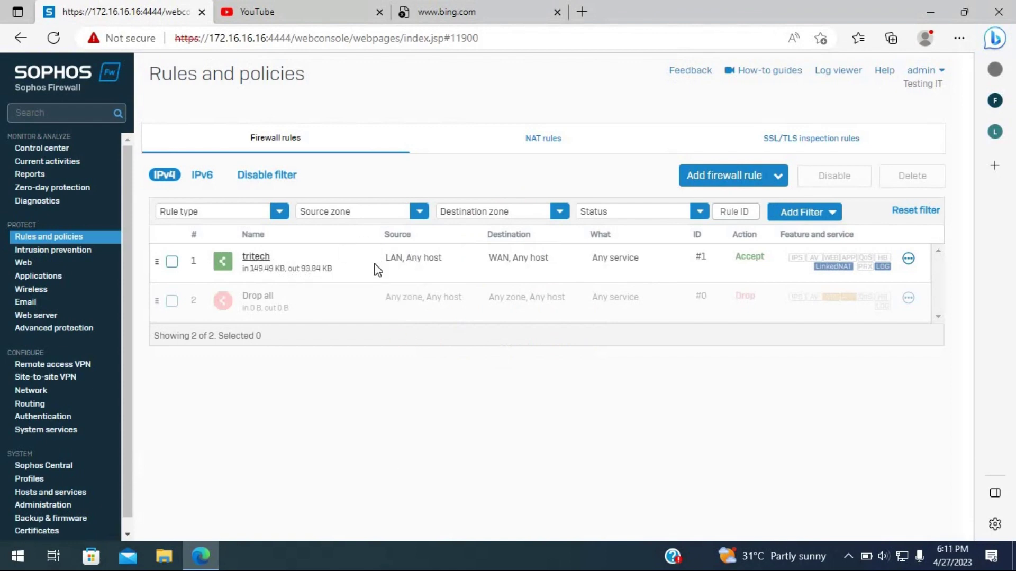
left_click(345, 8)
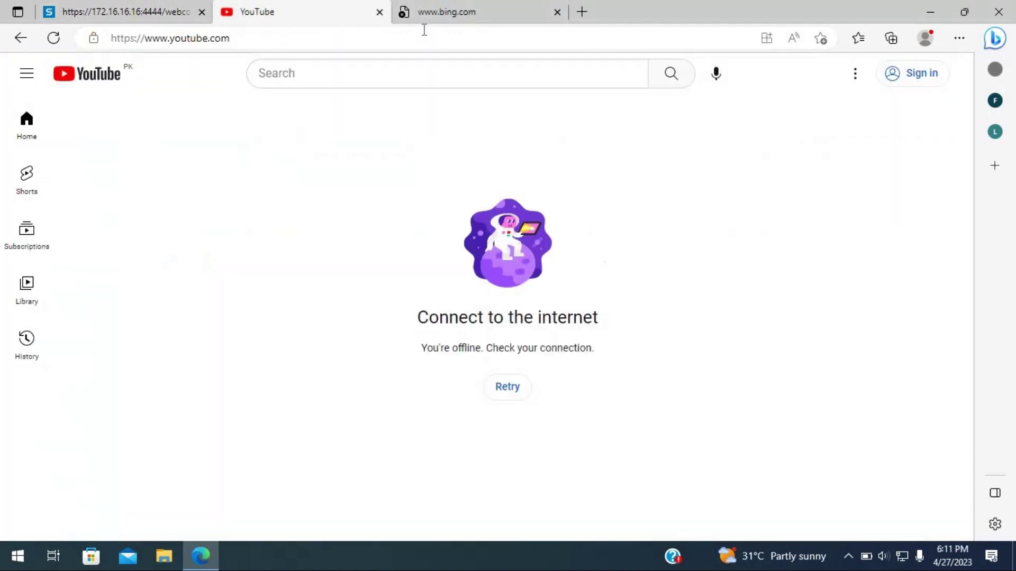
left_click(55, 45)
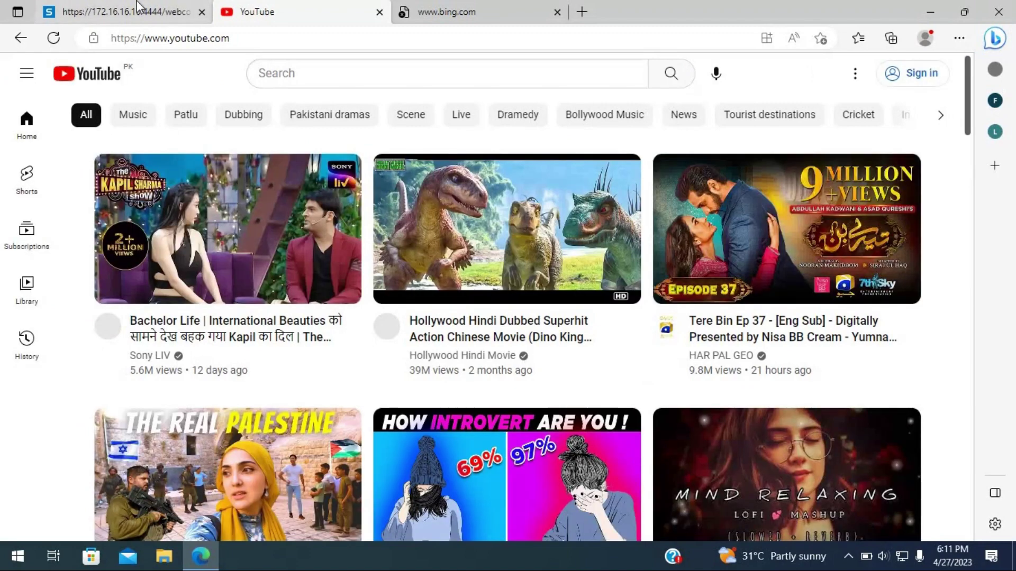
left_click(143, 10)
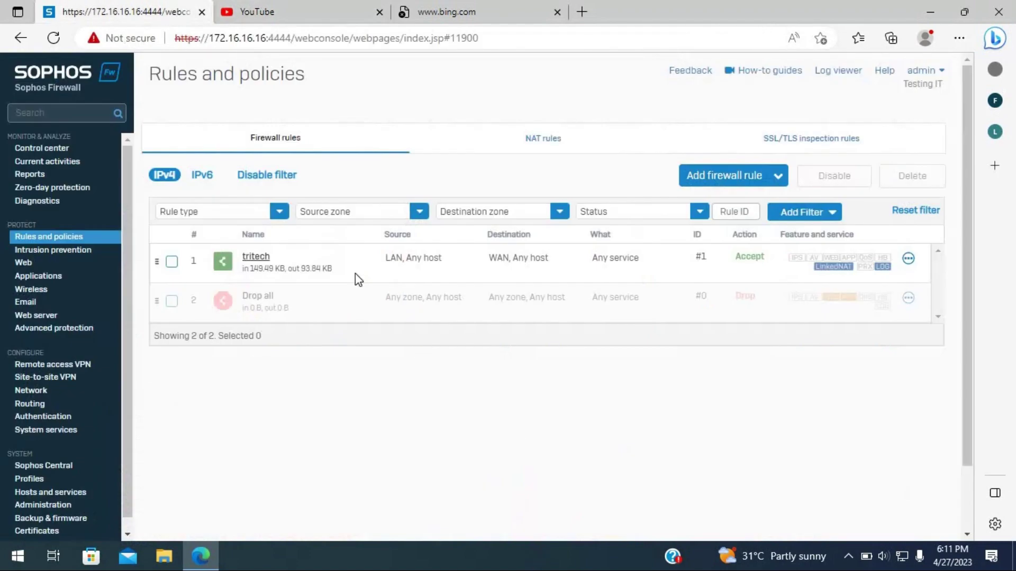
left_click(296, 10)
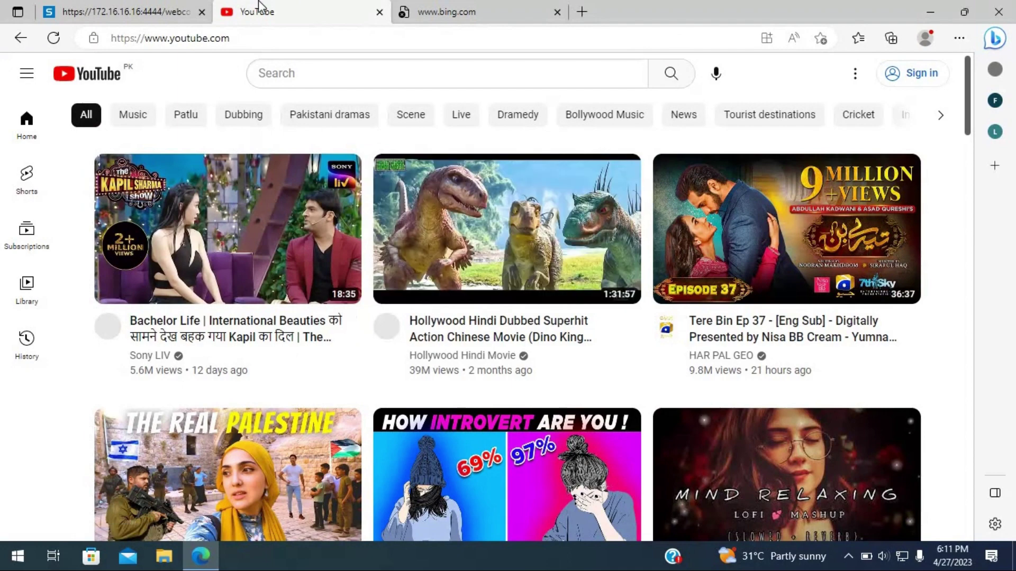
left_click(153, 7)
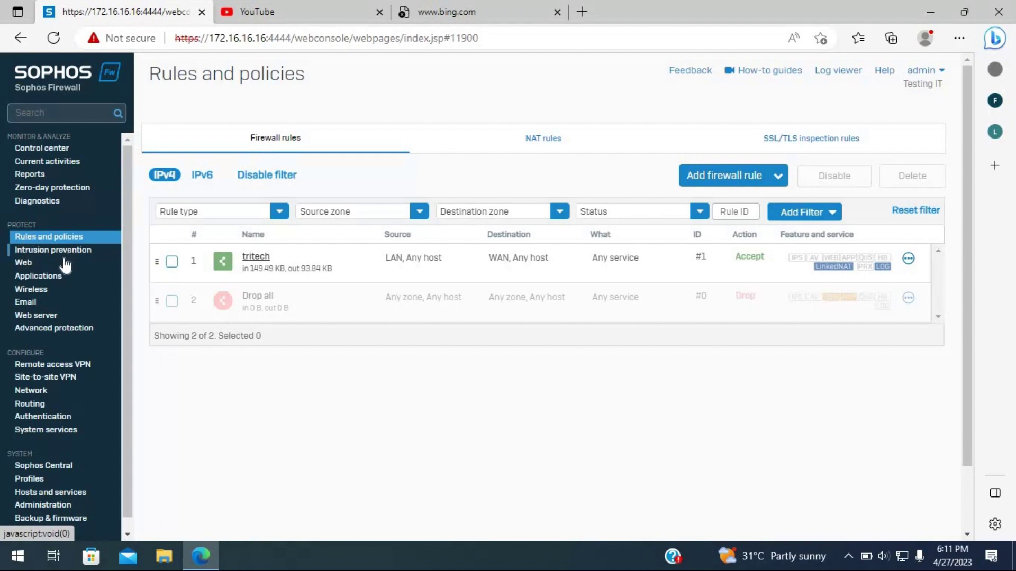
- Open Web policies, collapse Default Policy's rules, and begin adding a new policy
left_click(46, 263)
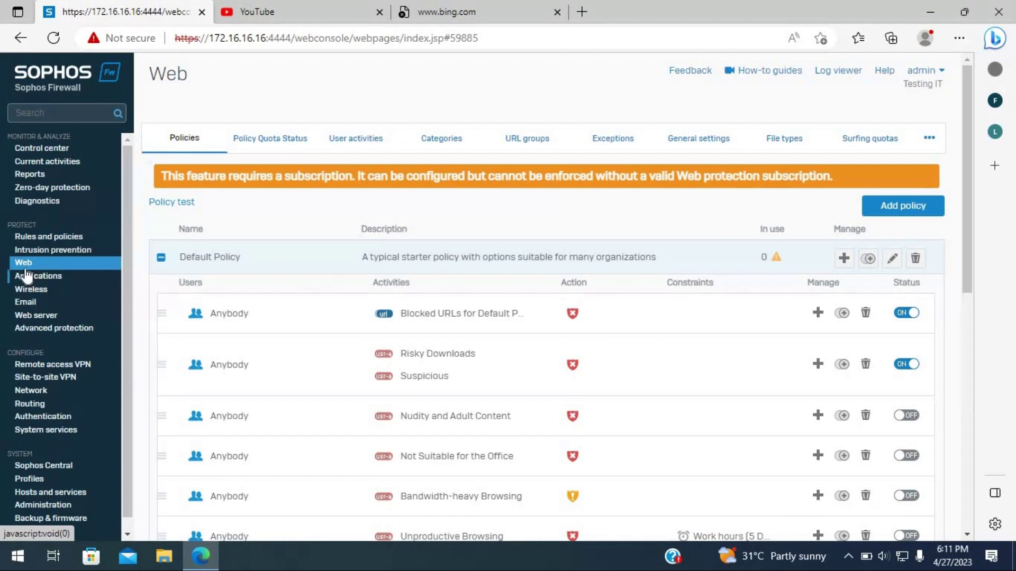
mouse_move(376, 428)
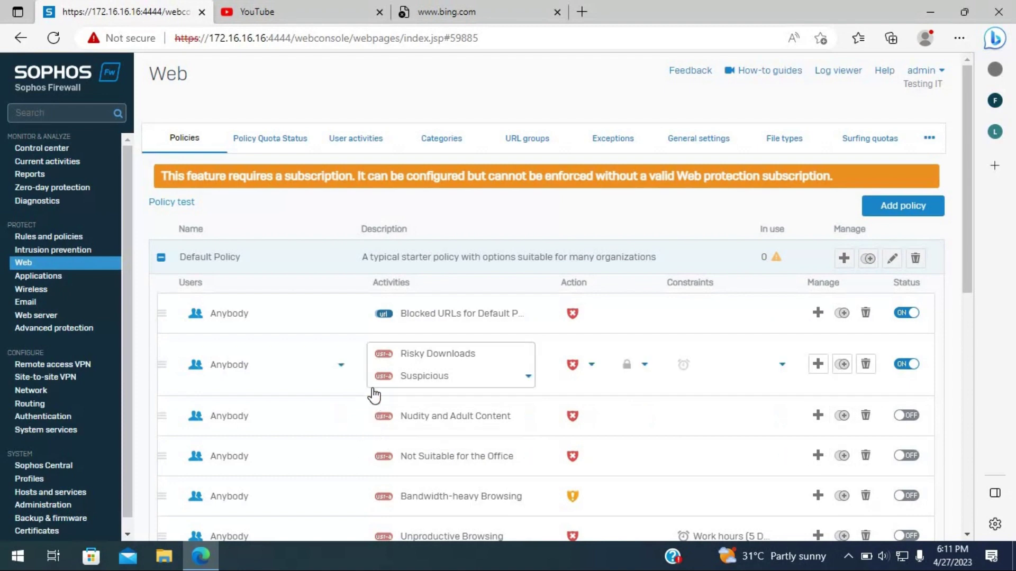
scroll(291, 328, "down", 10)
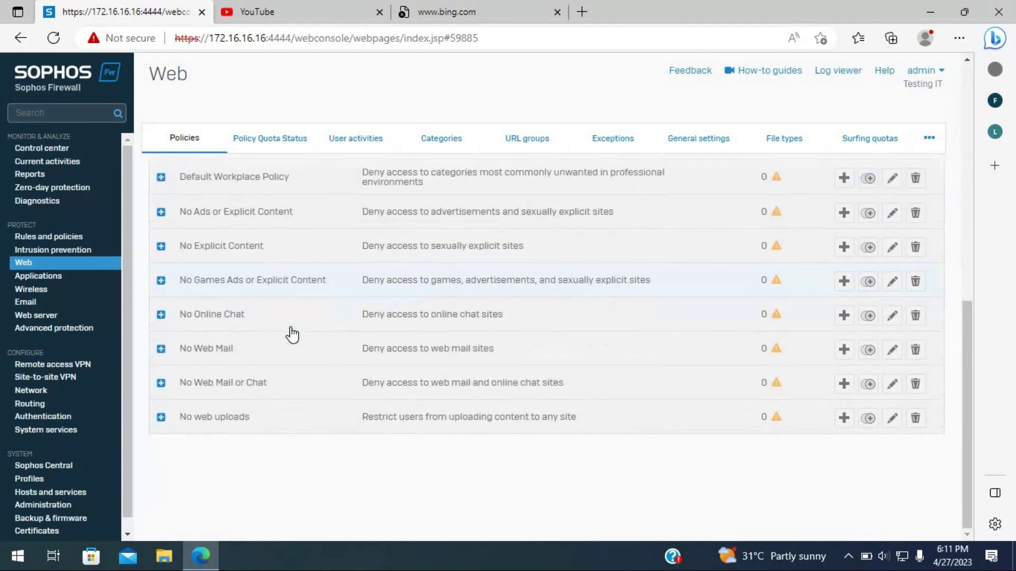
scroll(292, 334, "up", 10)
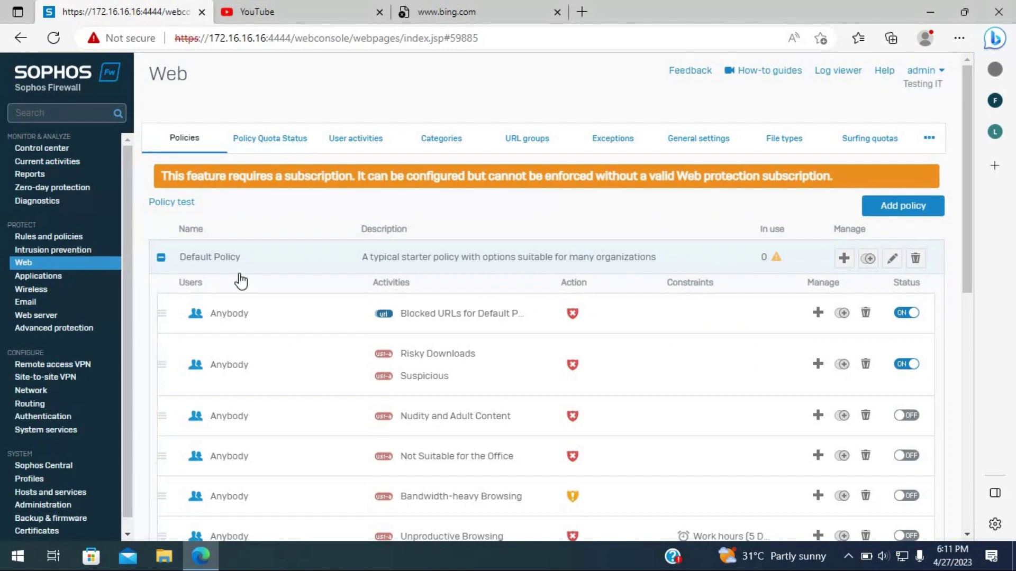
scroll(235, 293, "down", 5)
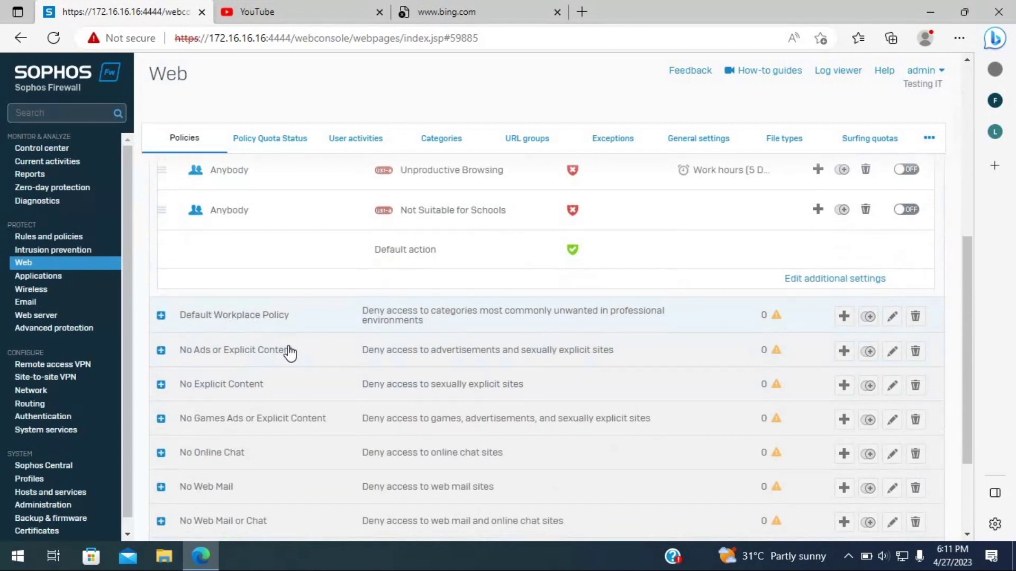
scroll(290, 353, "down", 3)
scroll(294, 414, "up", 8)
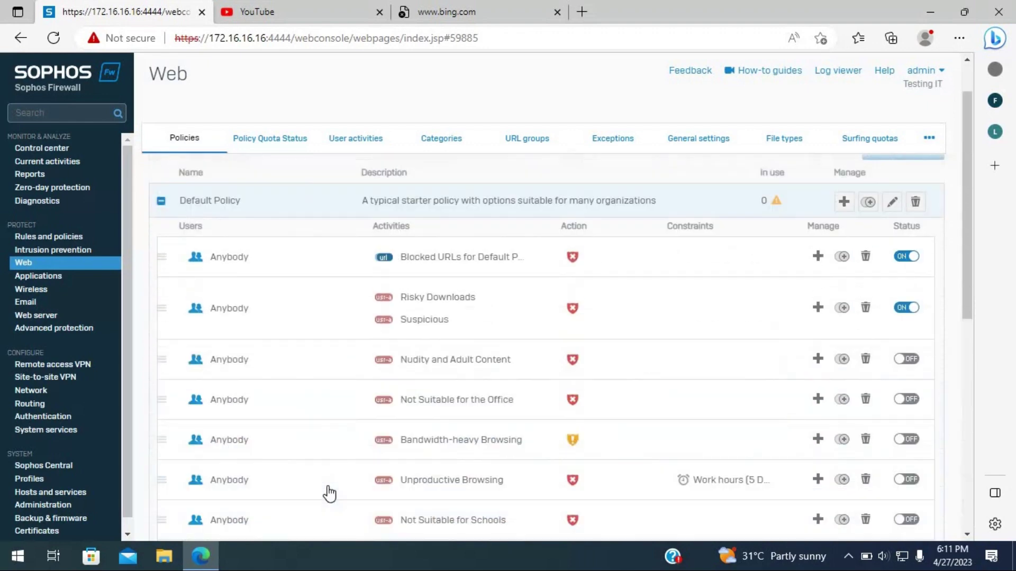
scroll(329, 494, "up", 1)
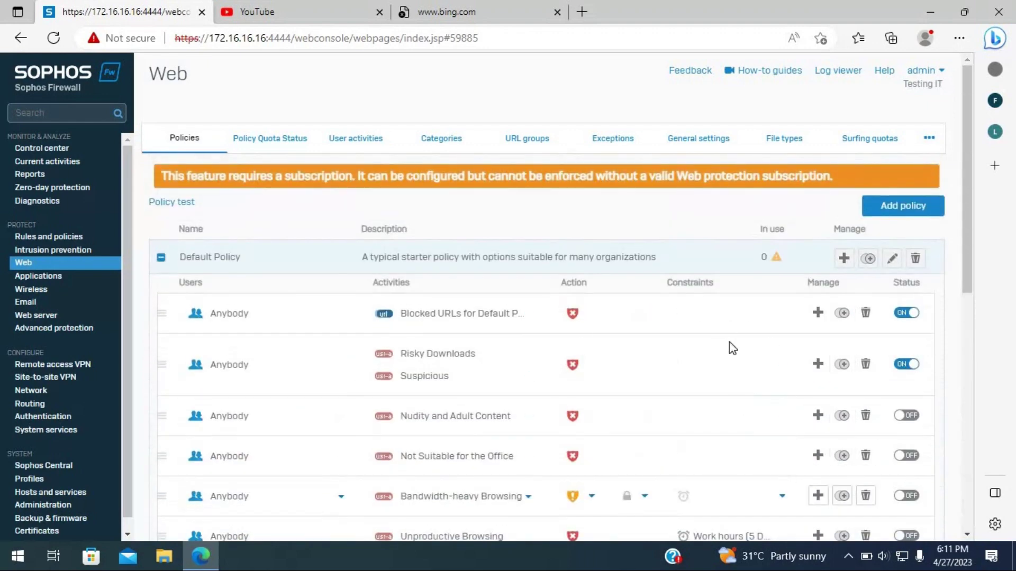
left_click(161, 258)
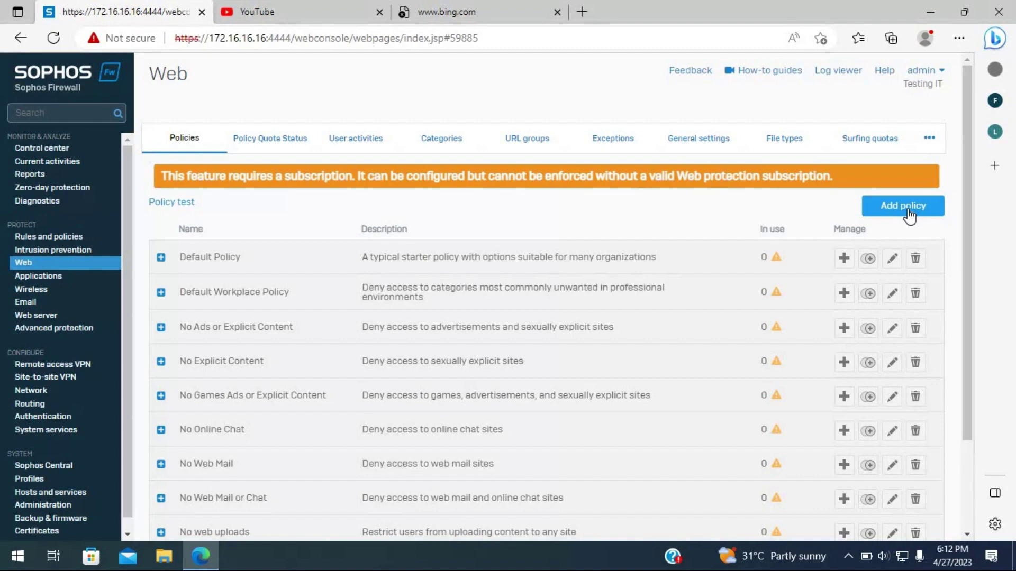
left_click(907, 211)
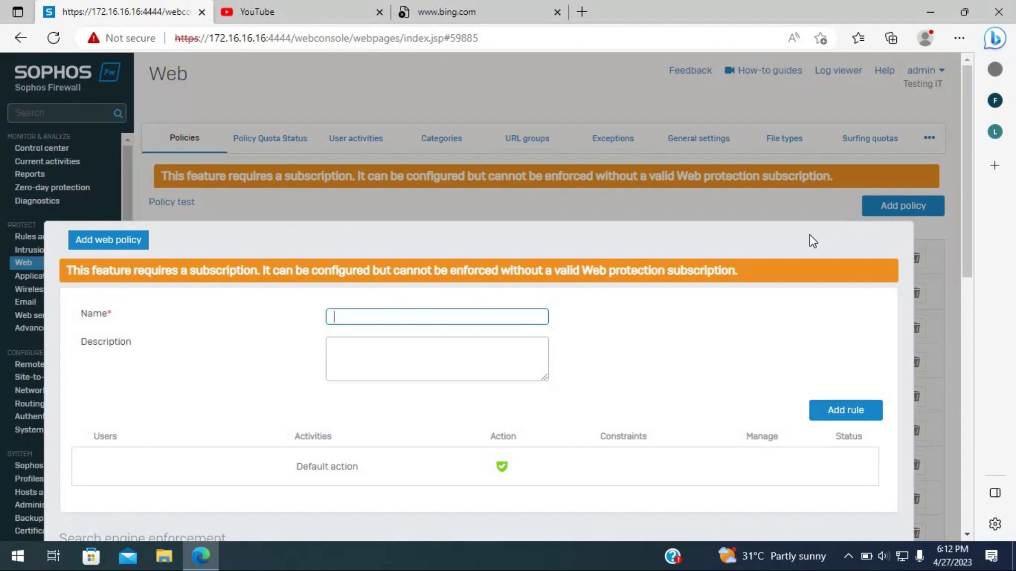
- Review the subscription warning at the top of the Add web policy form
scroll(665, 365, "down", 2)
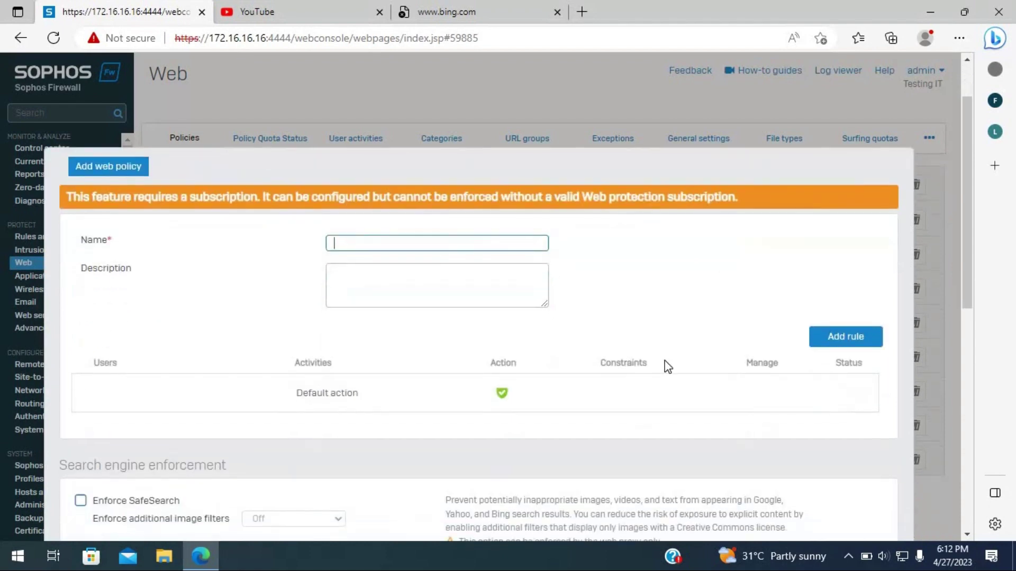
scroll(668, 366, "down", 1)
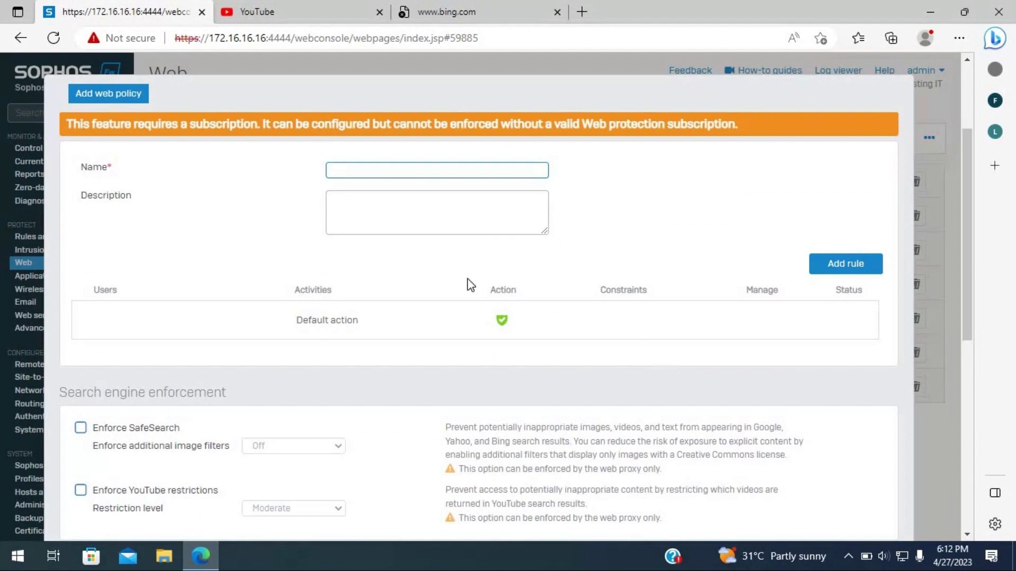
left_click_drag(67, 127, 138, 136)
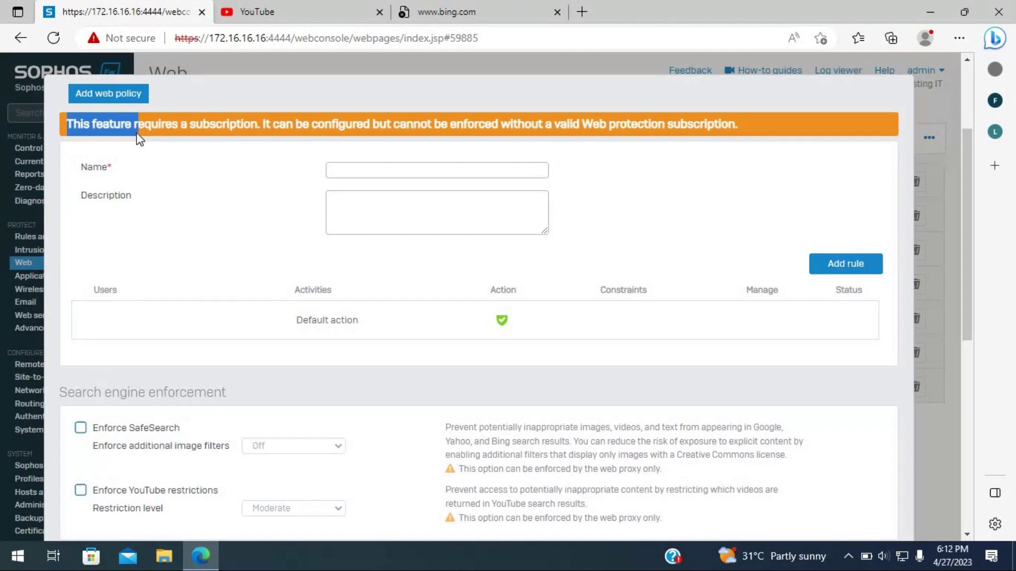
left_click_drag(138, 138, 138, 139)
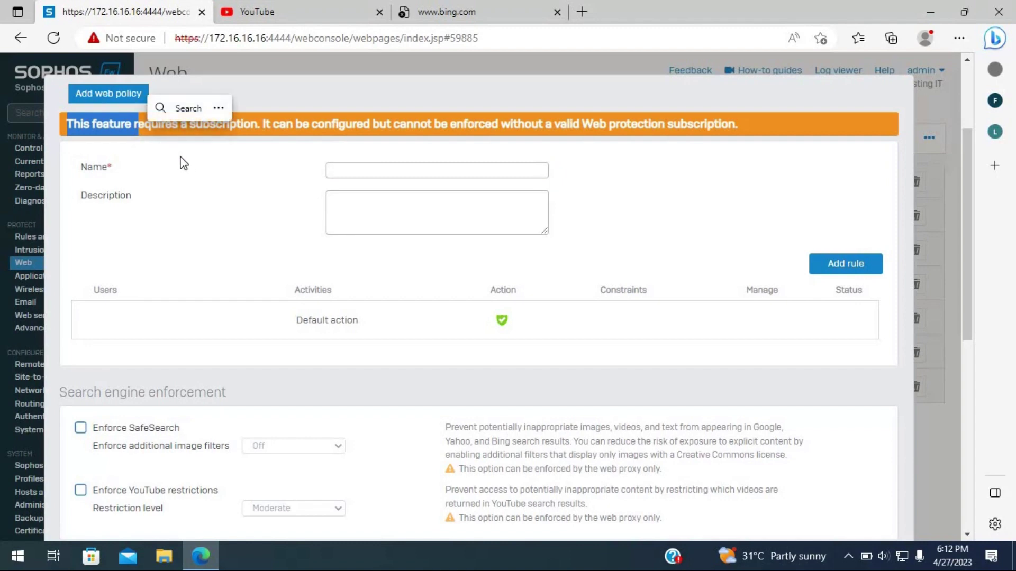
left_click(167, 151)
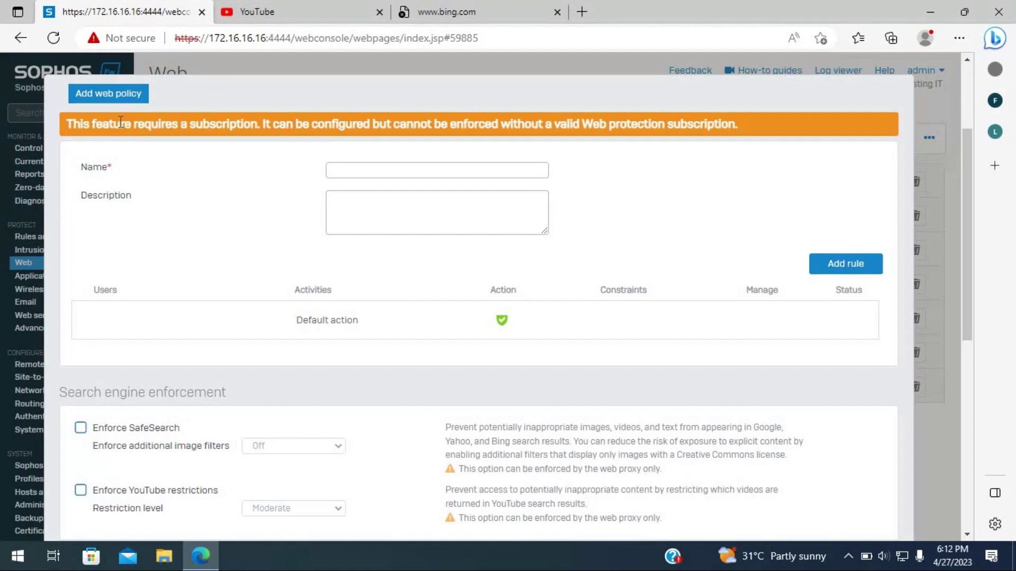
scroll(497, 335, "down", 3)
scroll(496, 336, "up", 3)
left_click_drag(89, 127, 561, 136)
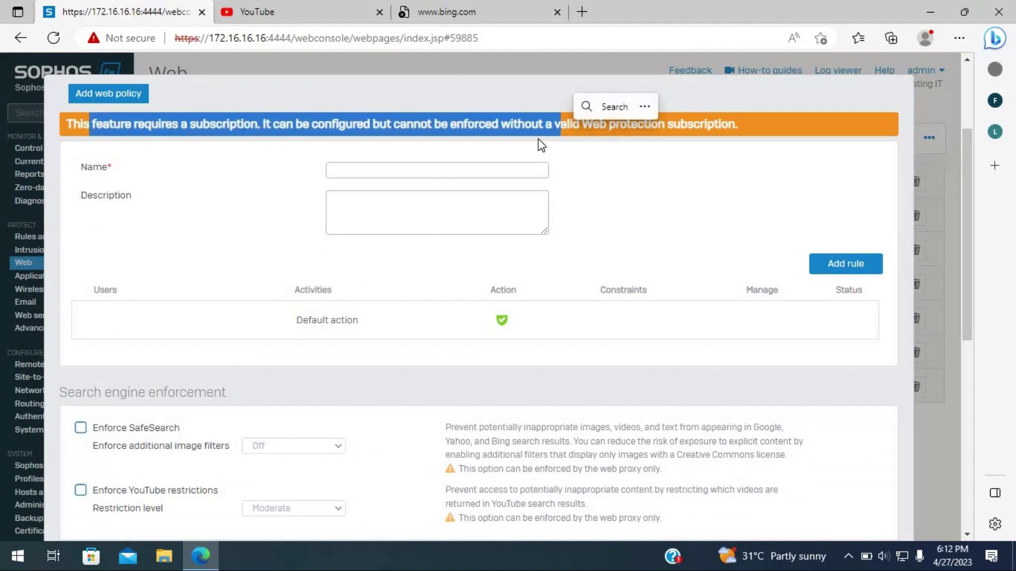
left_click(606, 182)
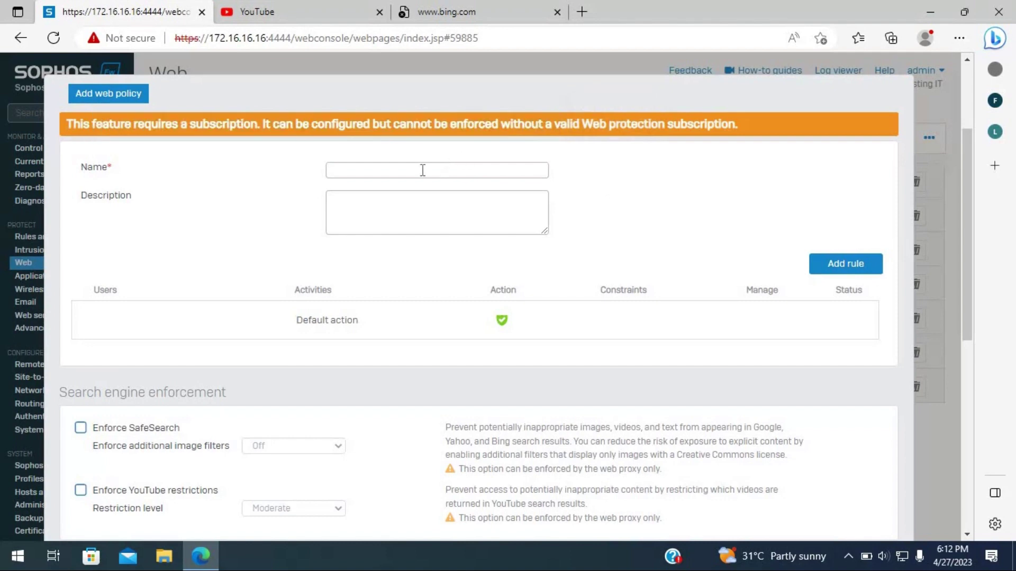
- Cancel the blank web policy form without saving it
scroll(408, 437, "down", 4)
scroll(402, 431, "up", 5)
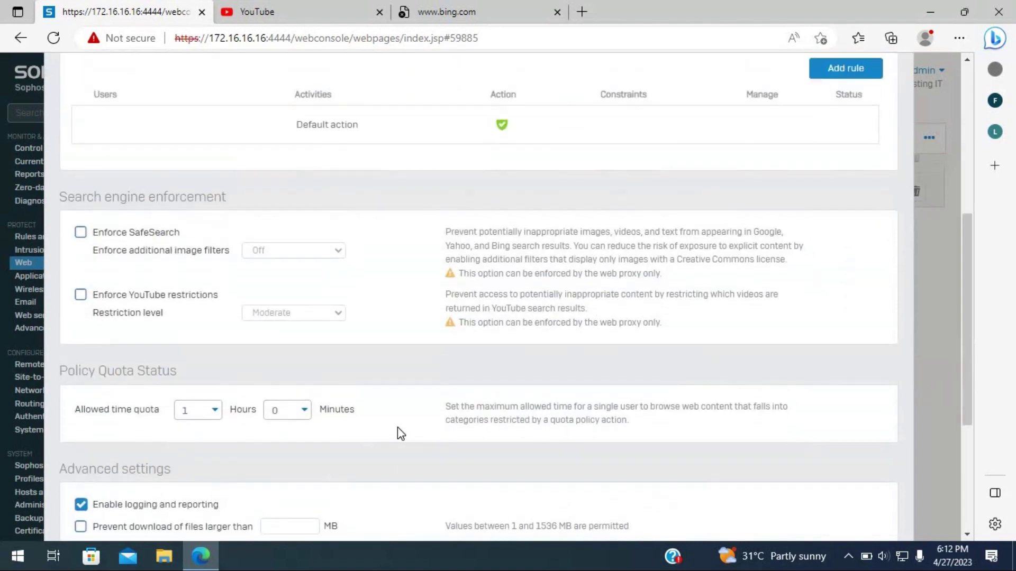
scroll(365, 373, "up", 2)
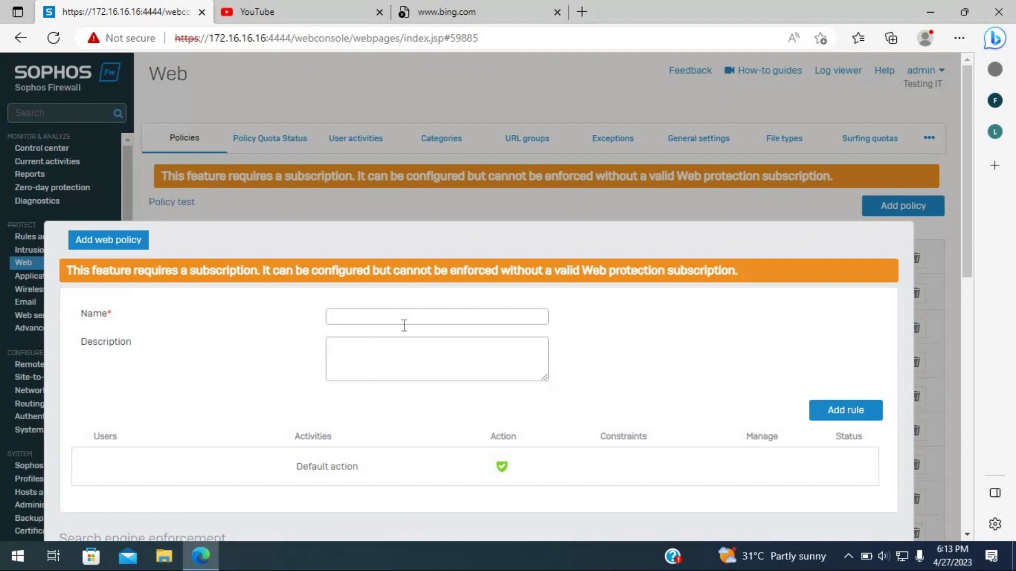
scroll(782, 418, "down", 6)
scroll(762, 447, "down", 3)
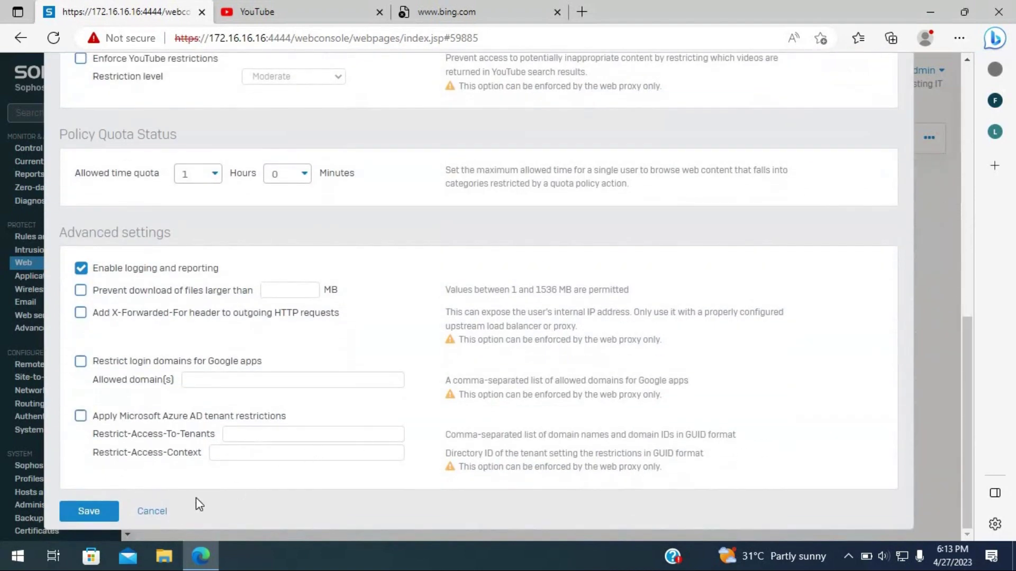
left_click(154, 512)
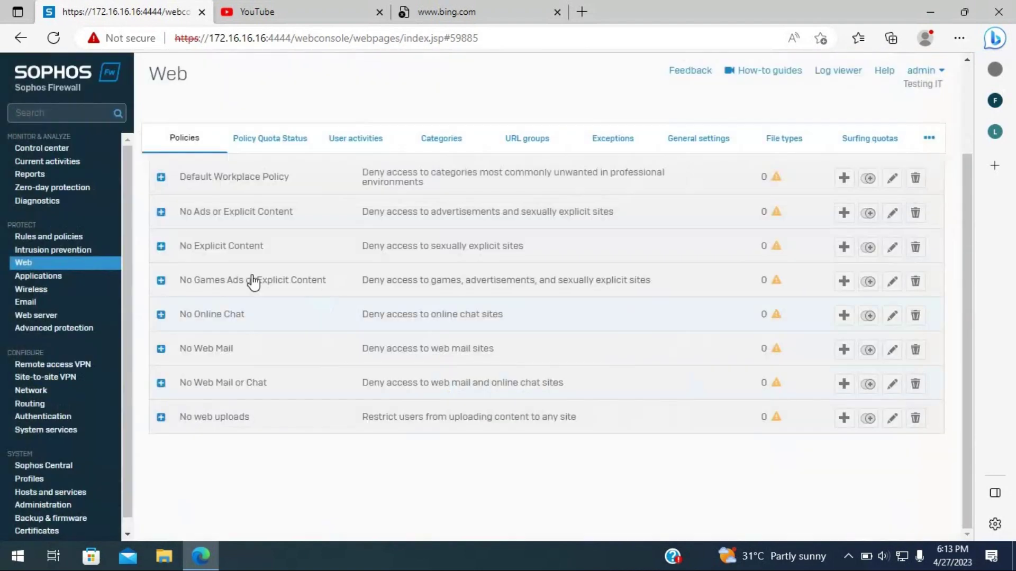
- Start a new web policy named 'tritech' with the description 'web-policy'
left_click(29, 267)
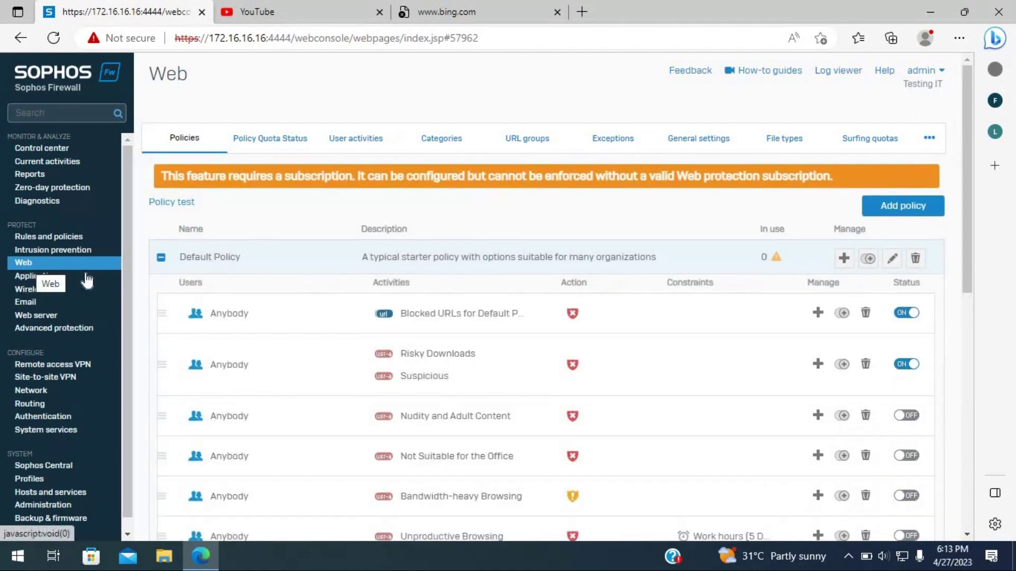
left_click(903, 203)
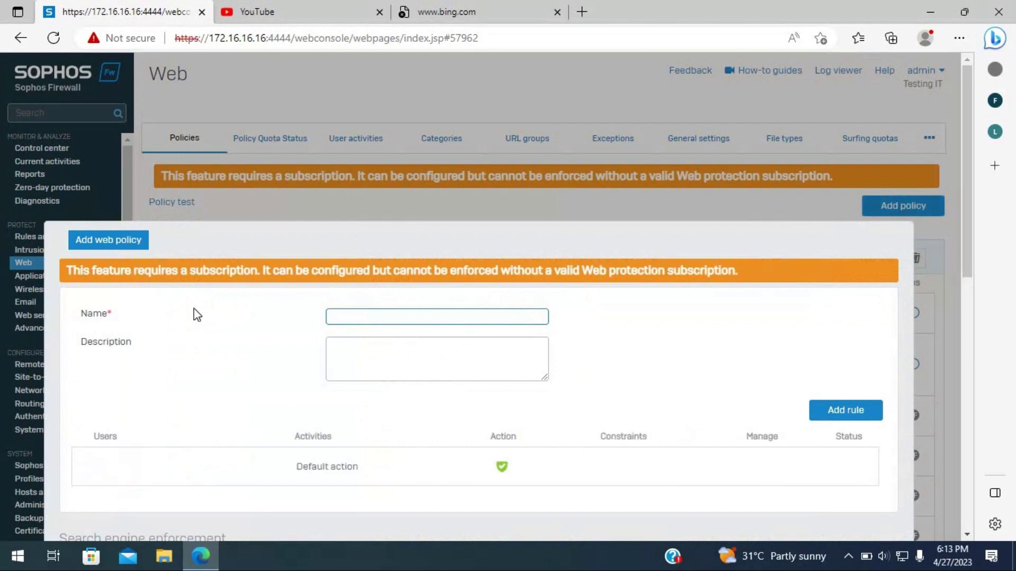
scroll(380, 239, "down", 2)
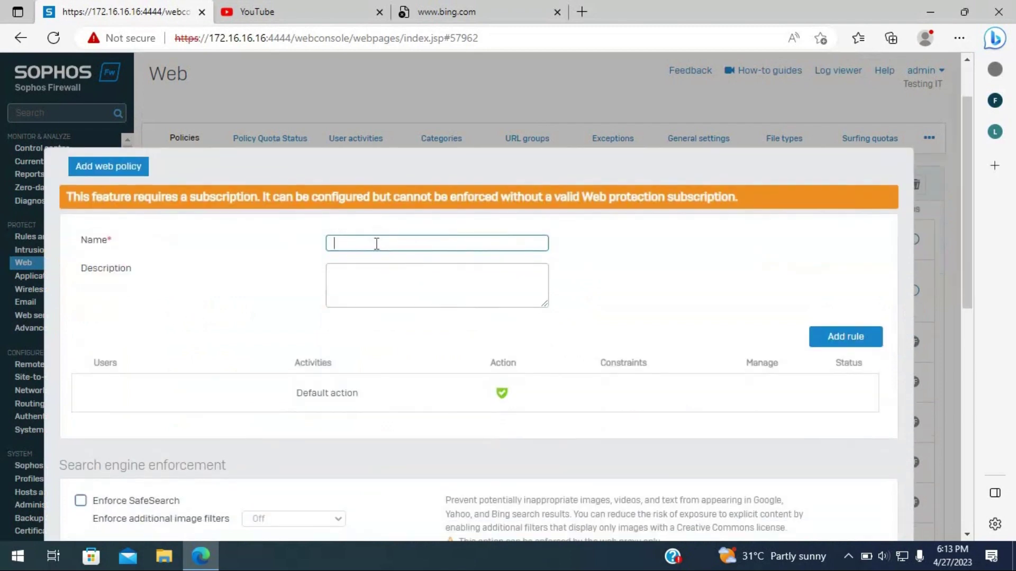
type("tritech")
scroll(395, 265, "down", 2)
left_click(372, 200)
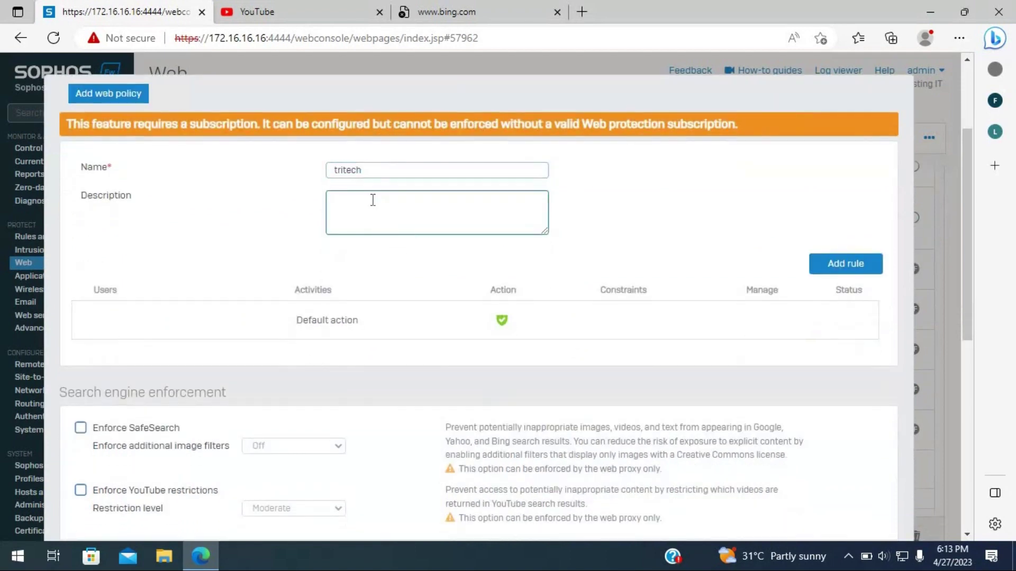
type("web-policy")
- Set the policy's default action to Allow HTTP
scroll(473, 254, "down", 1)
scroll(473, 254, "down", 2)
scroll(473, 254, "up", 1)
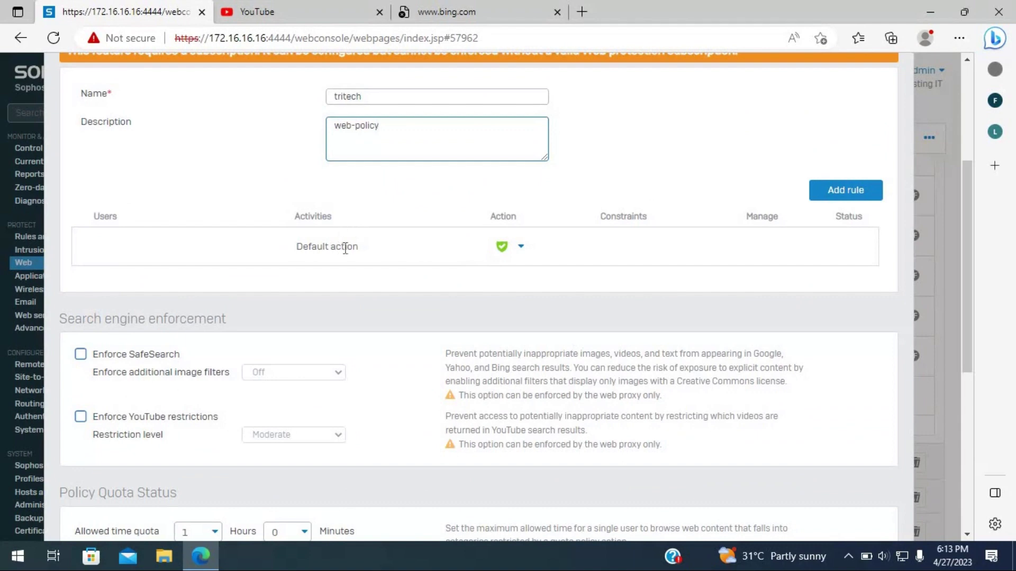
left_click_drag(296, 248, 370, 262)
left_click(507, 256)
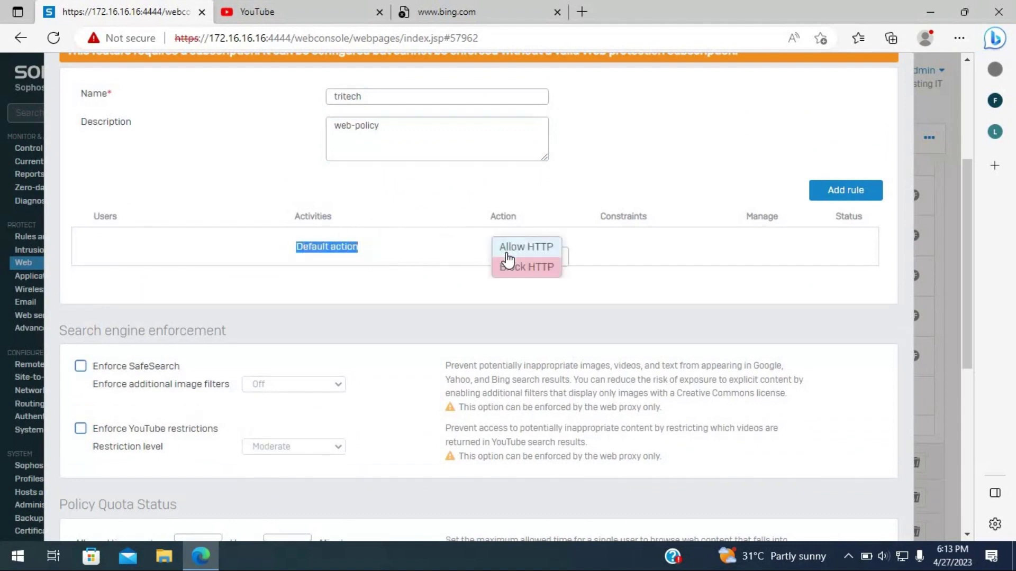
left_click(529, 252)
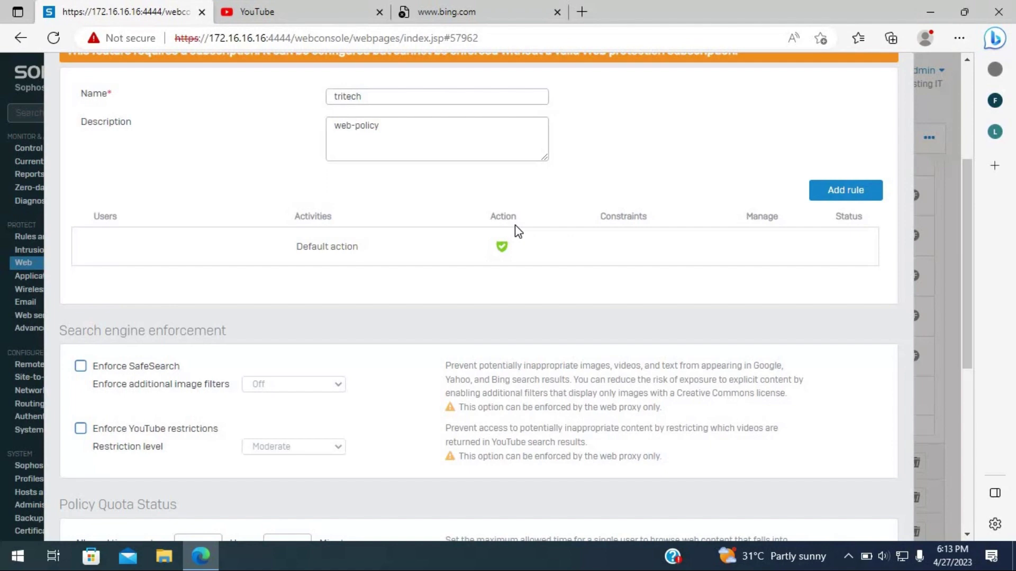
scroll(446, 310, "down", 5)
scroll(435, 340, "up", 5)
scroll(433, 340, "up", 3)
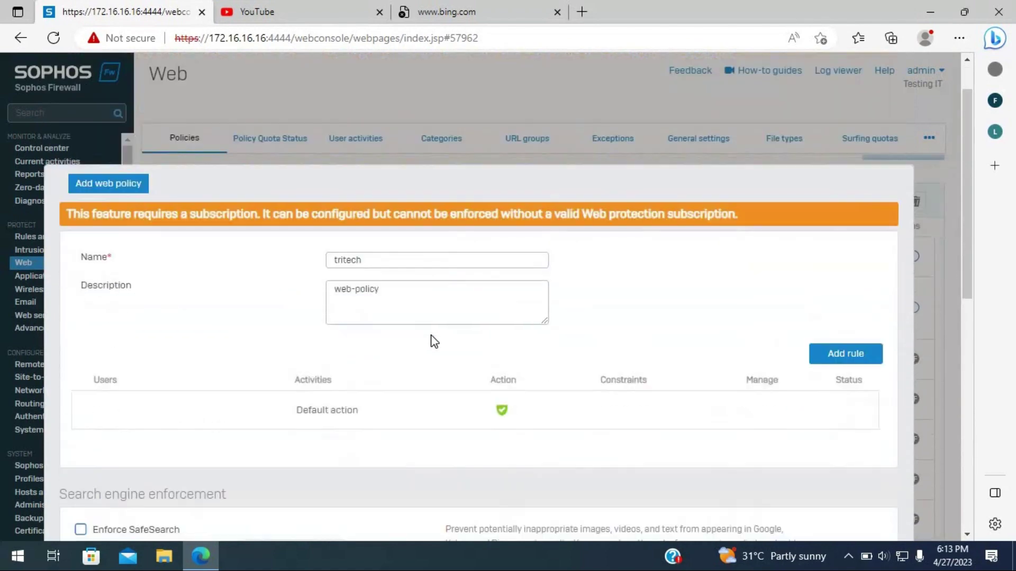
scroll(432, 340, "down", 6)
scroll(429, 337, "down", 4)
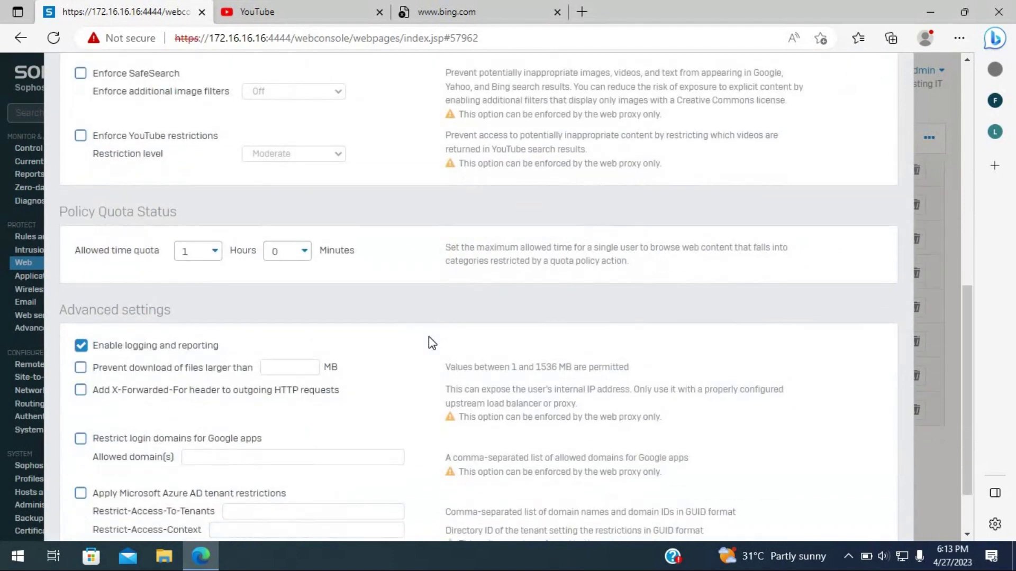
scroll(428, 338, "up", 10)
scroll(429, 341, "down", 3)
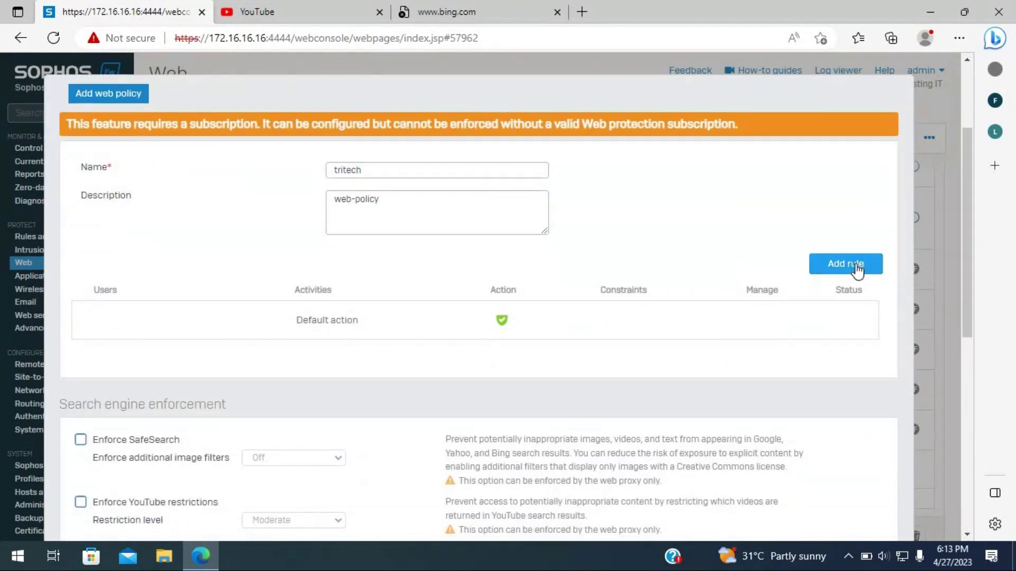
- Add a rule blocking All web traffic for Anybody and switch its status ON
left_click(856, 267)
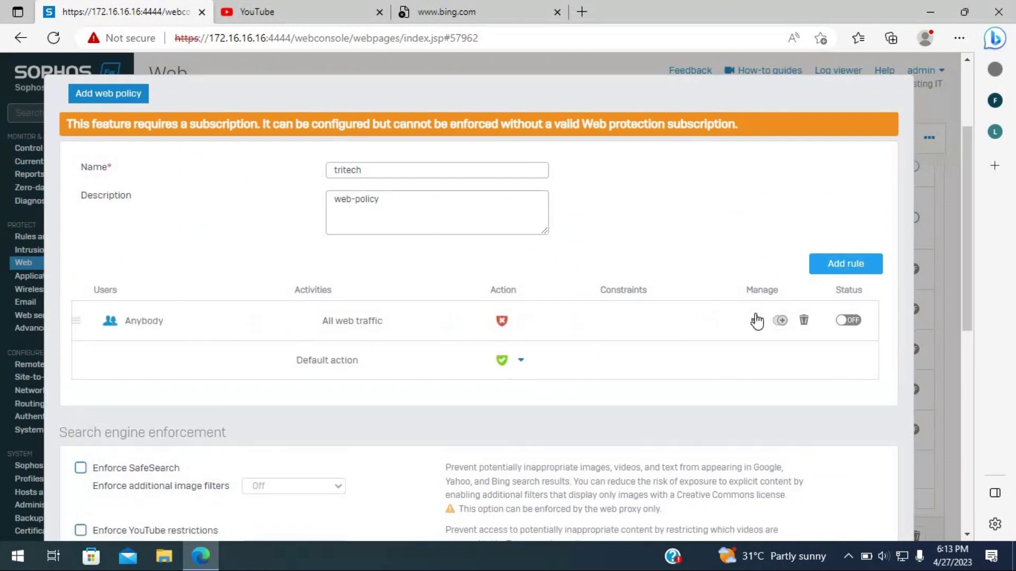
left_click(849, 321)
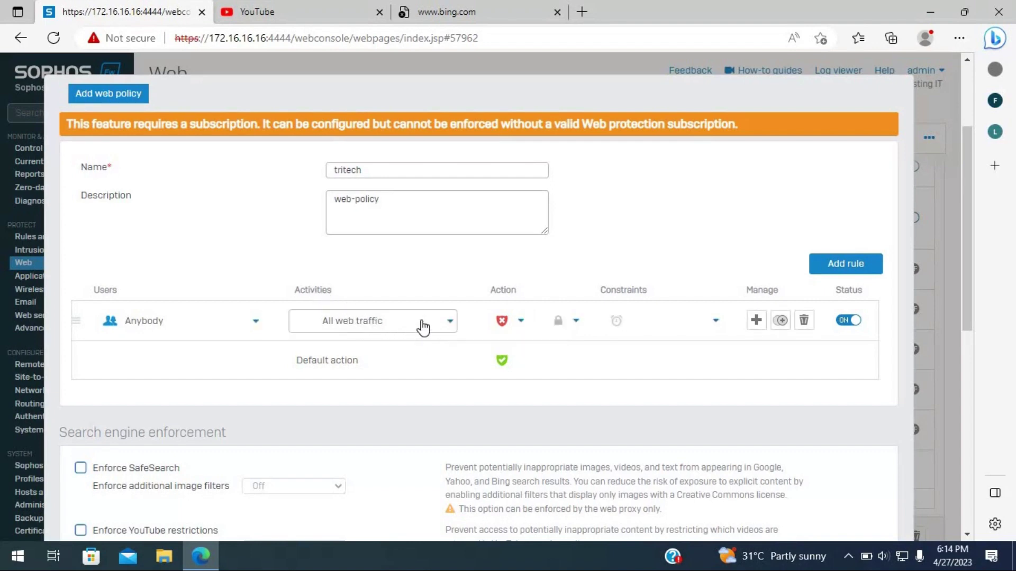
- Remove All web traffic from the rule's activities and filter the picker to web categories
left_click(451, 324)
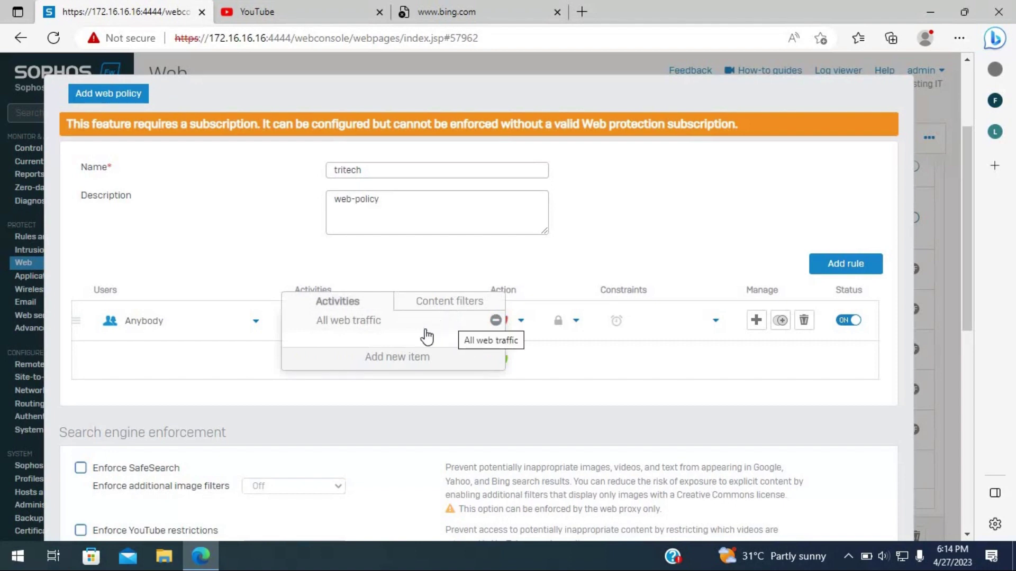
left_click(391, 357)
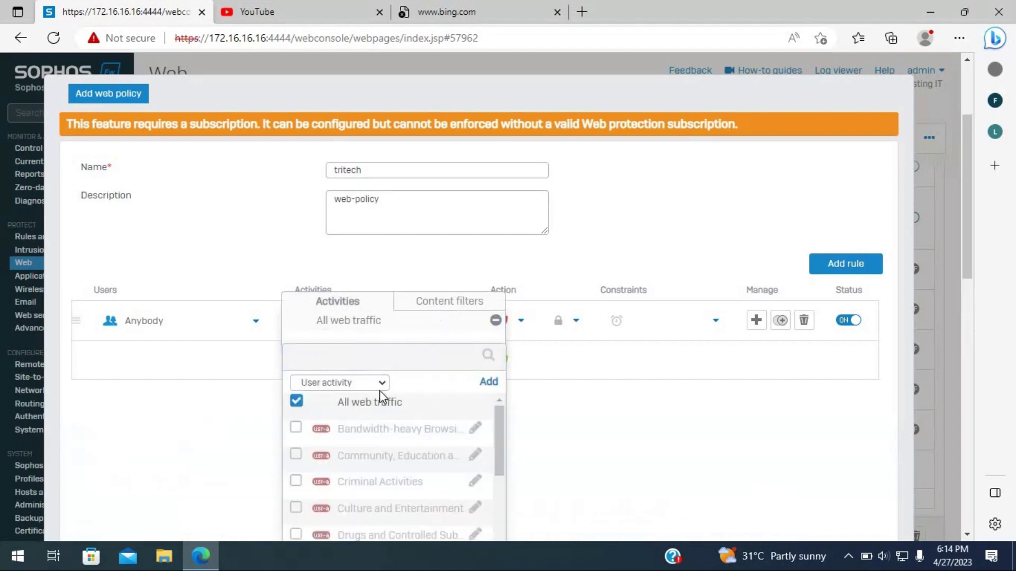
scroll(381, 390, "down", 3)
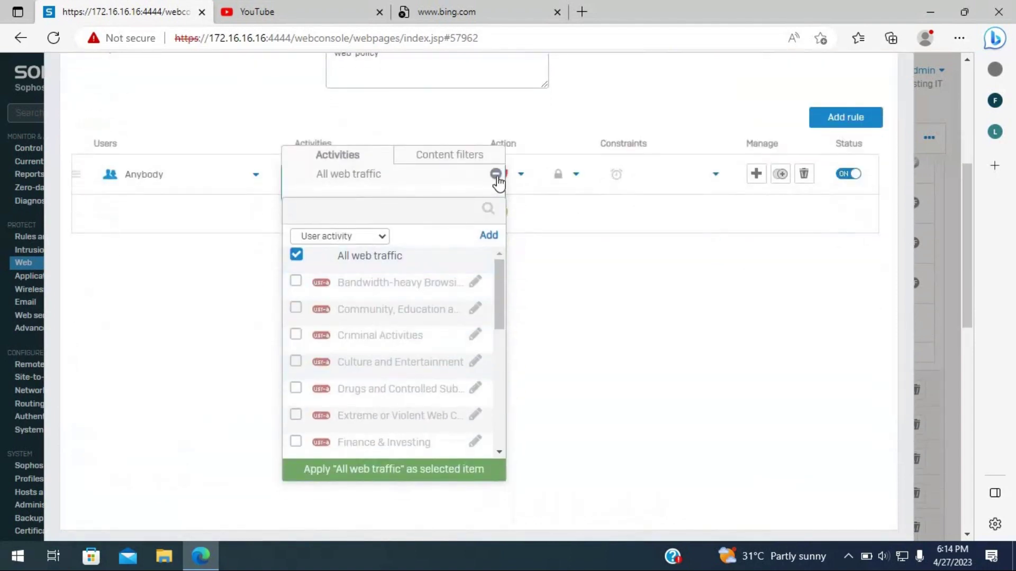
left_click(495, 174)
left_click(398, 211)
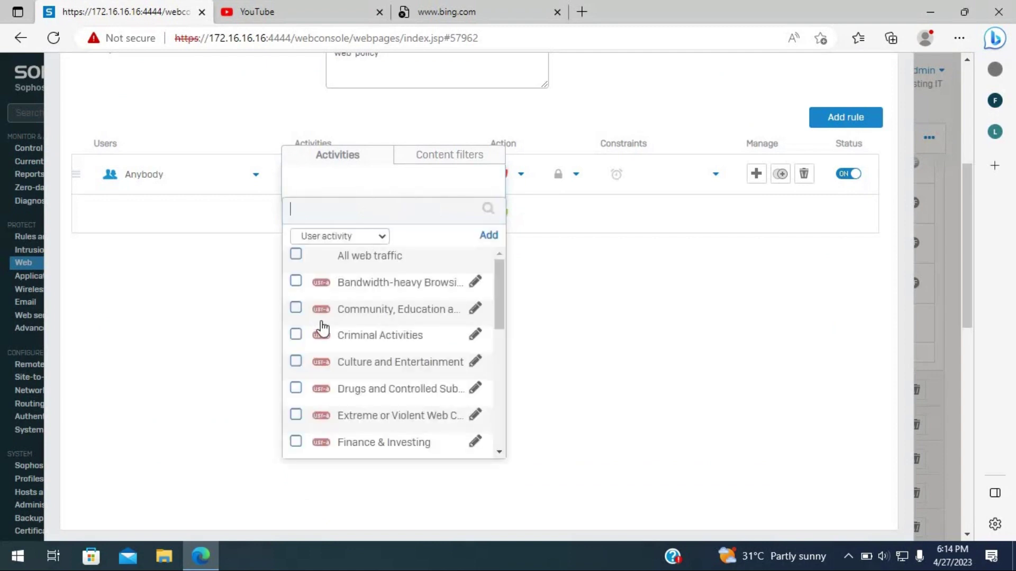
left_click(370, 237)
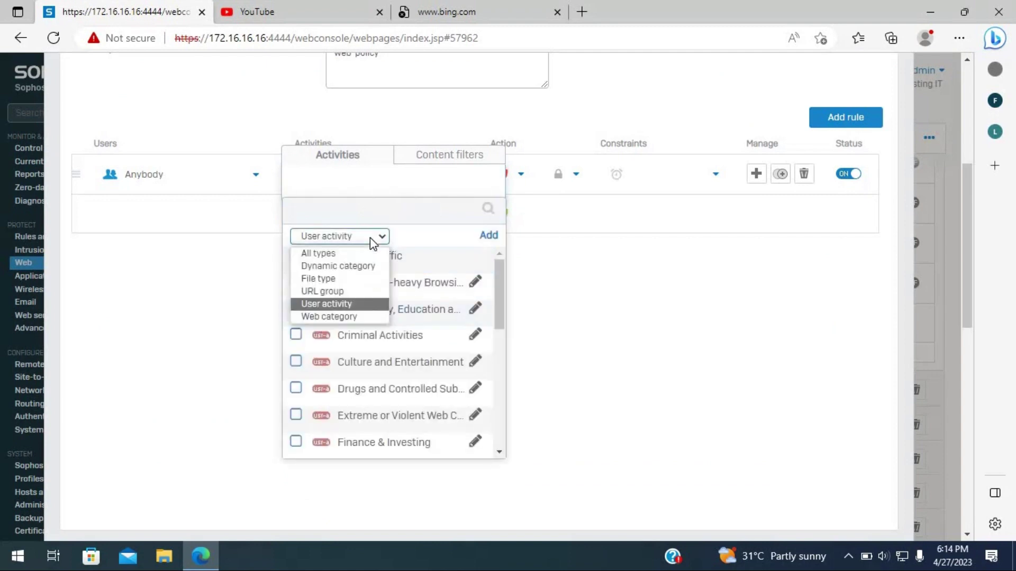
left_click(339, 317)
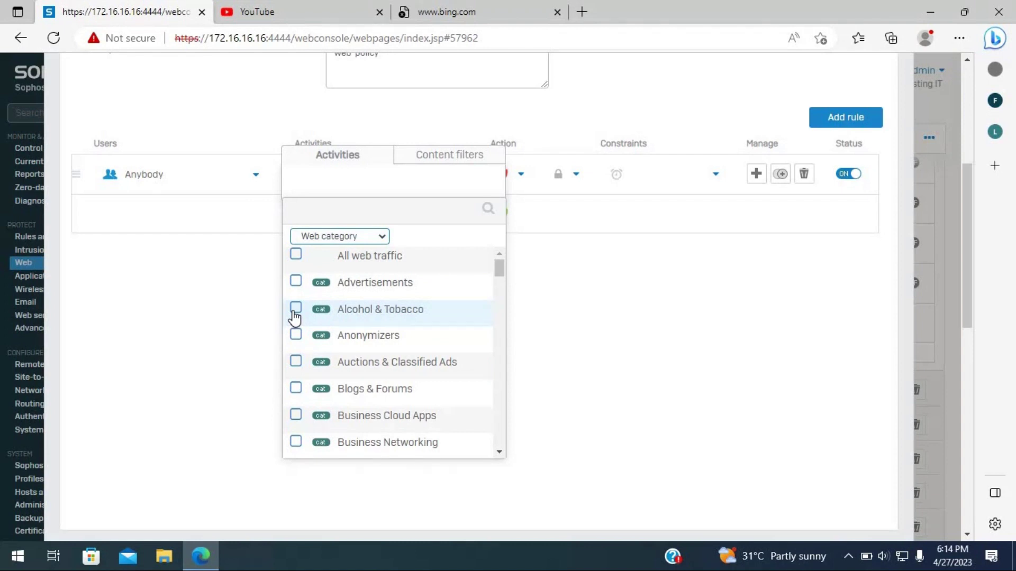
- Tick the Alcohol & Tobacco and Criminal Activity web categories
left_click(296, 309)
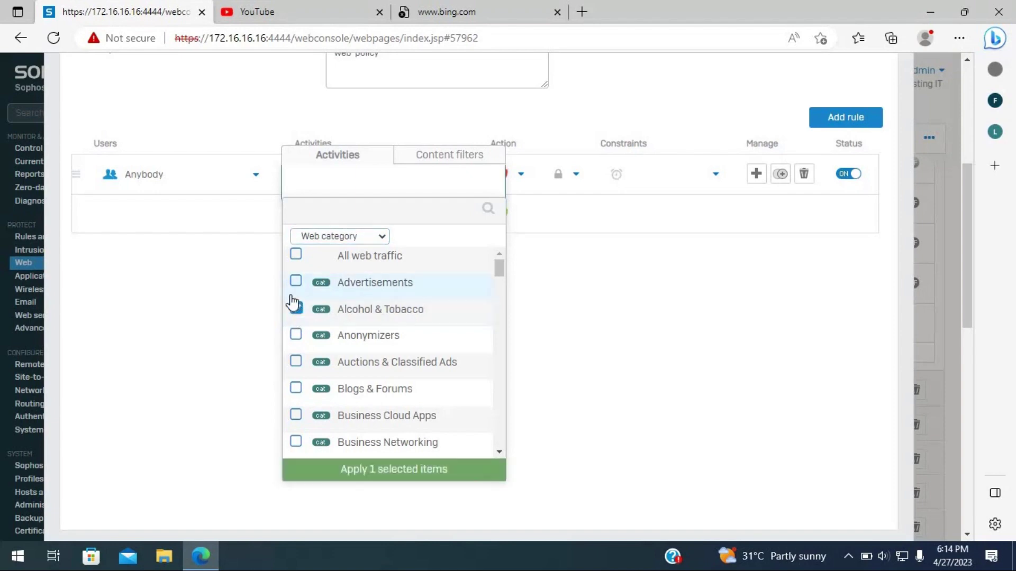
scroll(294, 323, "up", 4)
scroll(294, 323, "down", 5)
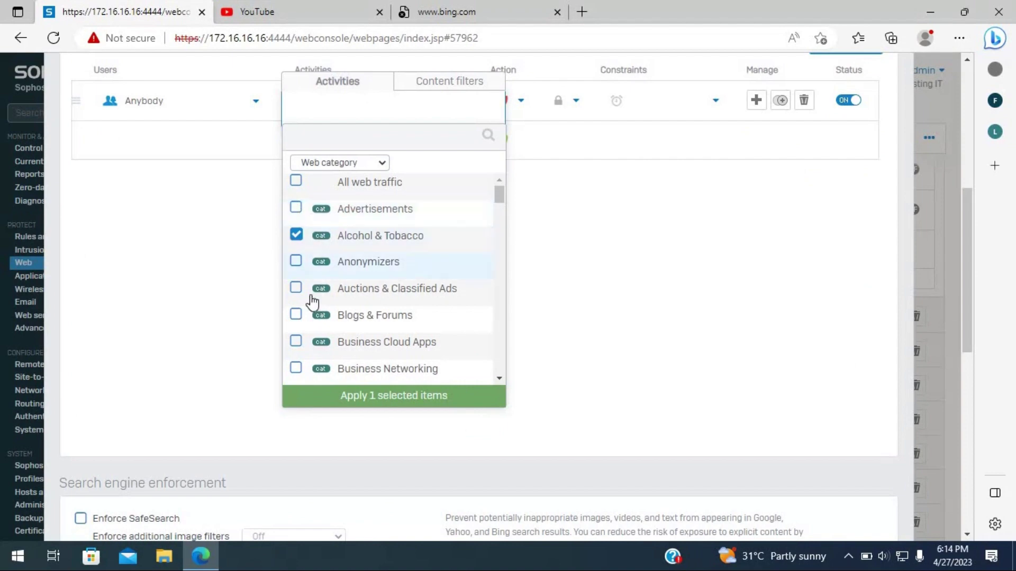
scroll(297, 317, "down", 1)
scroll(297, 319, "down", 5)
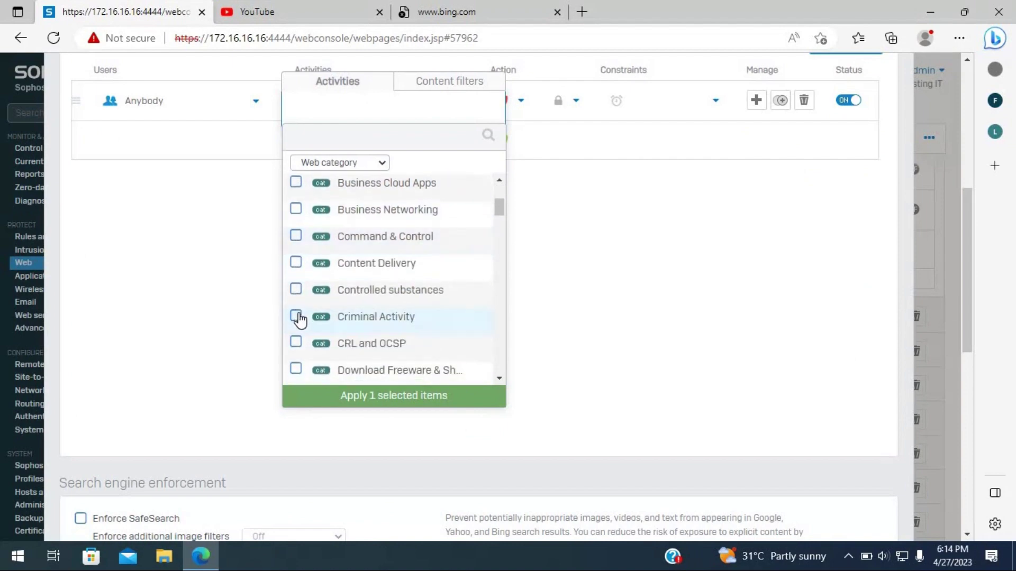
left_click(297, 319)
scroll(328, 323, "down", 2)
scroll(318, 324, "down", 6)
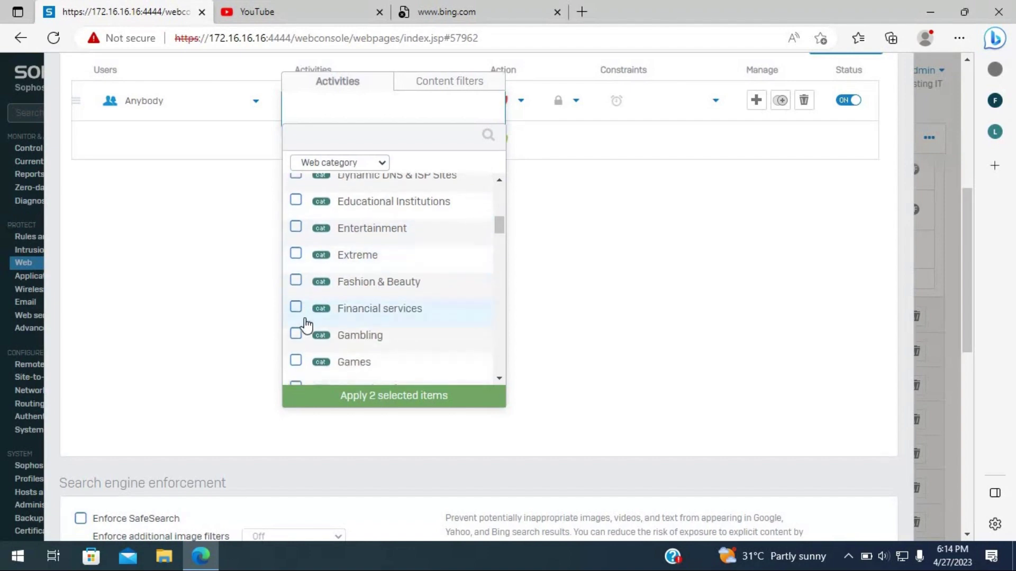
scroll(307, 325, "down", 1)
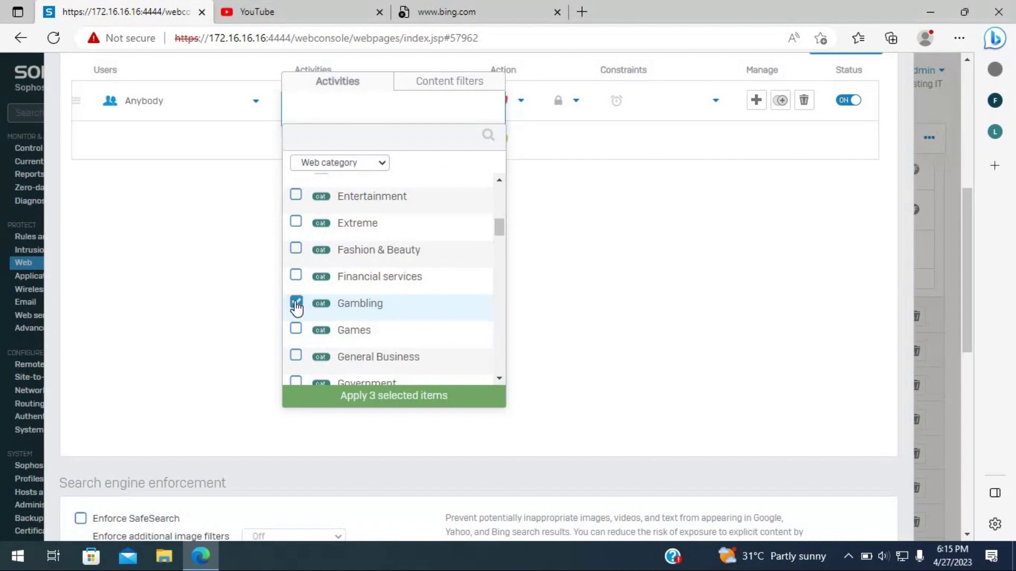
scroll(297, 312, "down", 4)
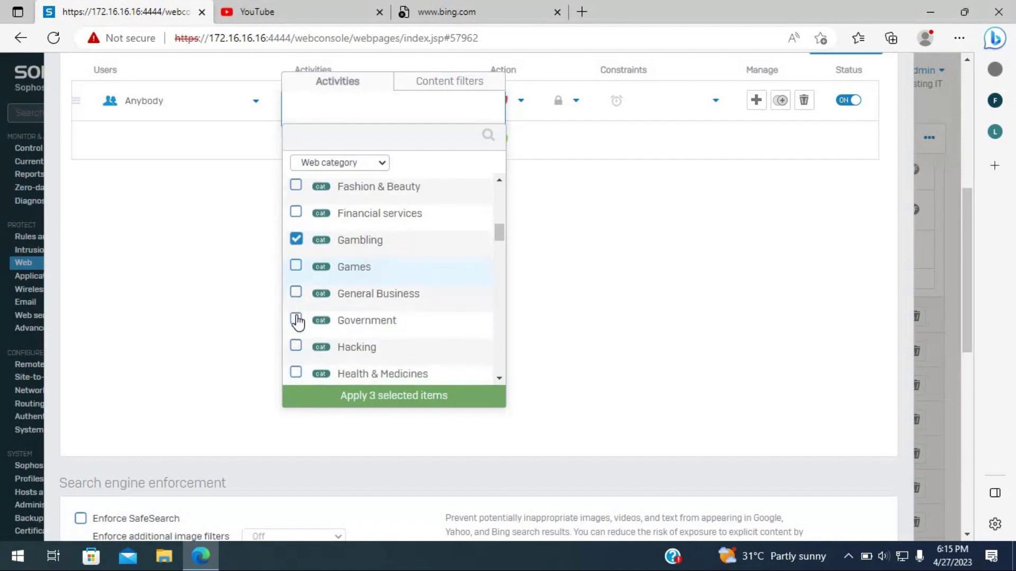
scroll(297, 328, "down", 4)
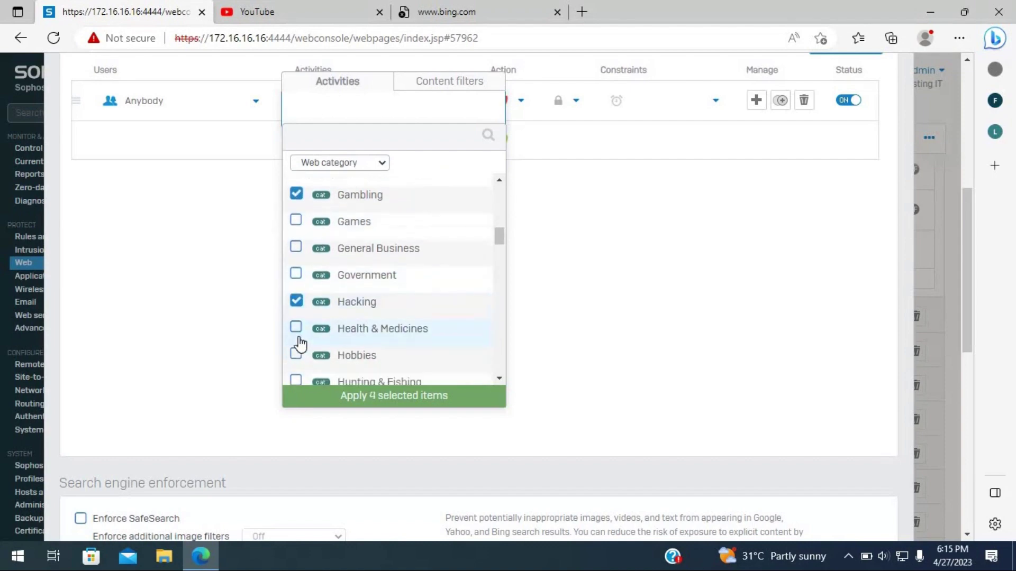
scroll(299, 344, "down", 6)
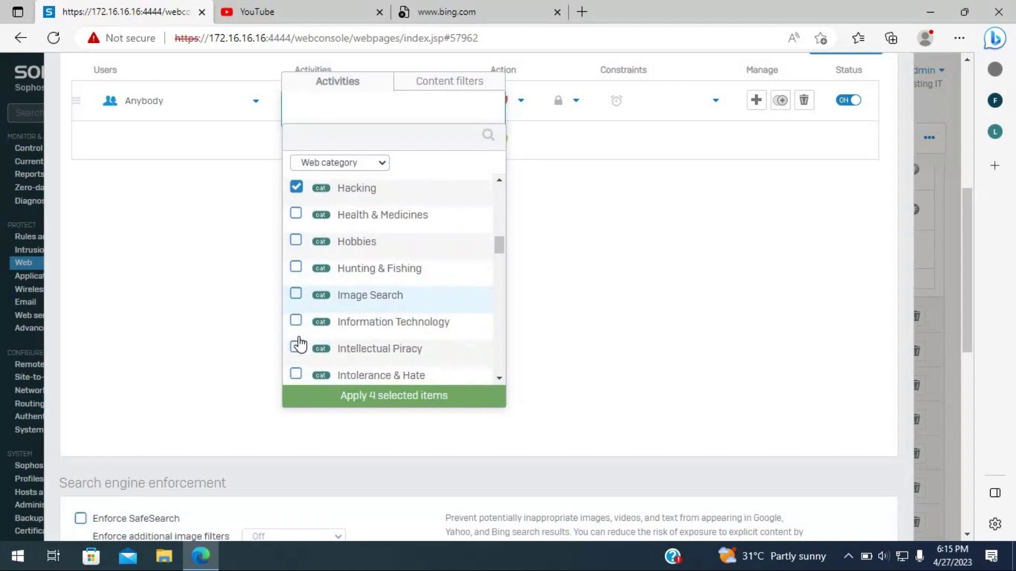
scroll(300, 344, "down", 5)
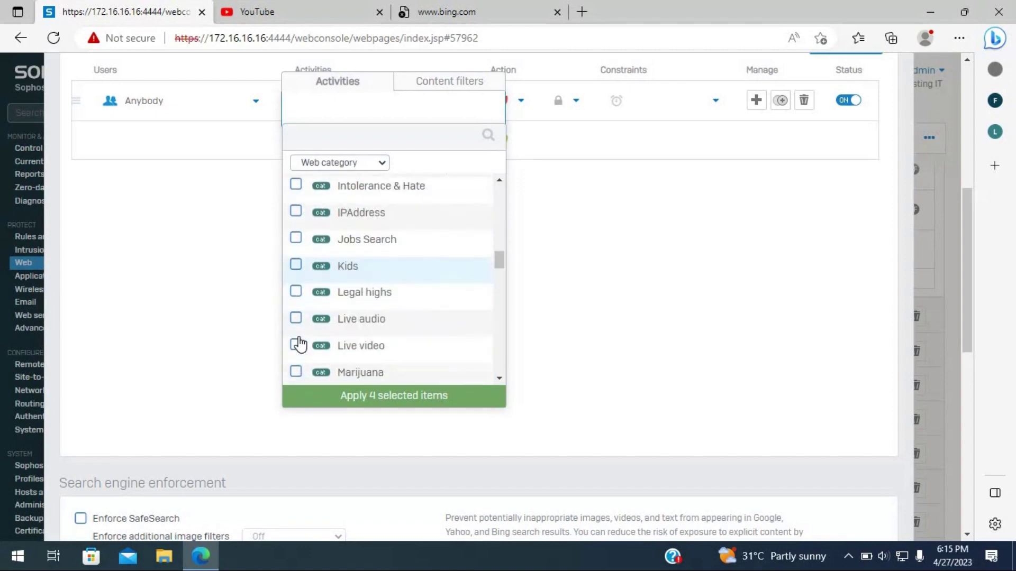
scroll(300, 344, "down", 1)
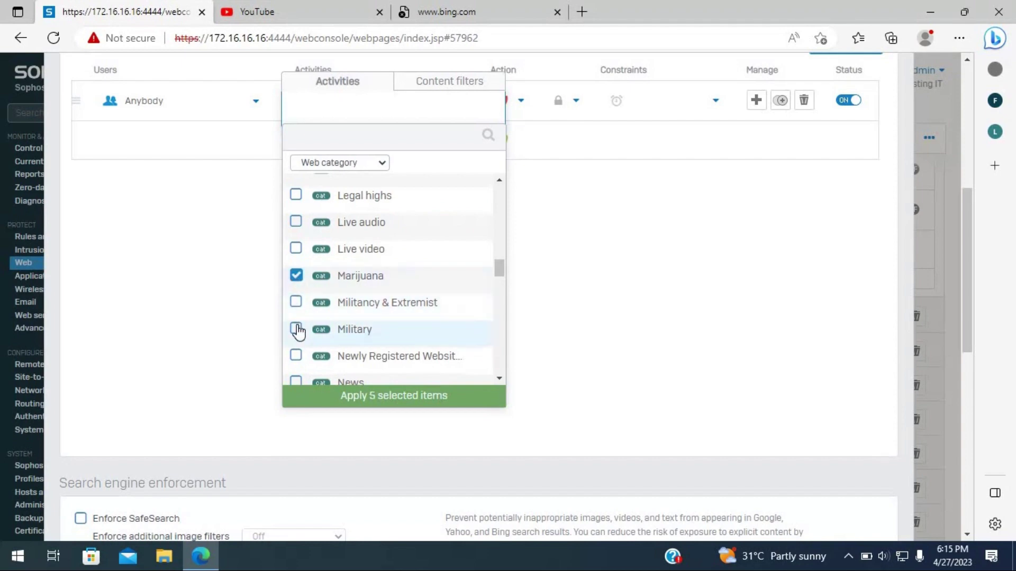
scroll(297, 329, "down", 5)
scroll(297, 331, "down", 2)
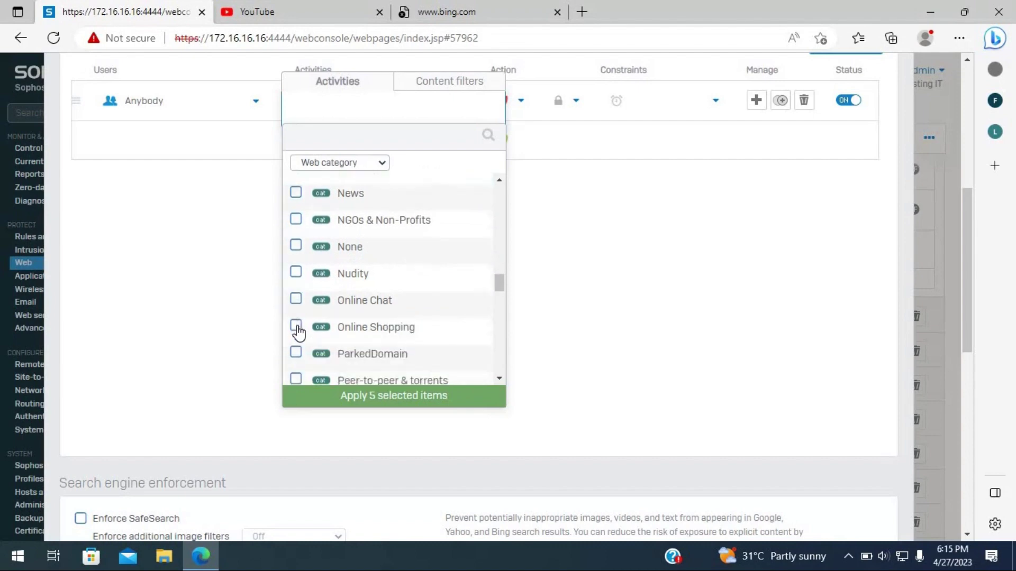
scroll(308, 337, "down", 5)
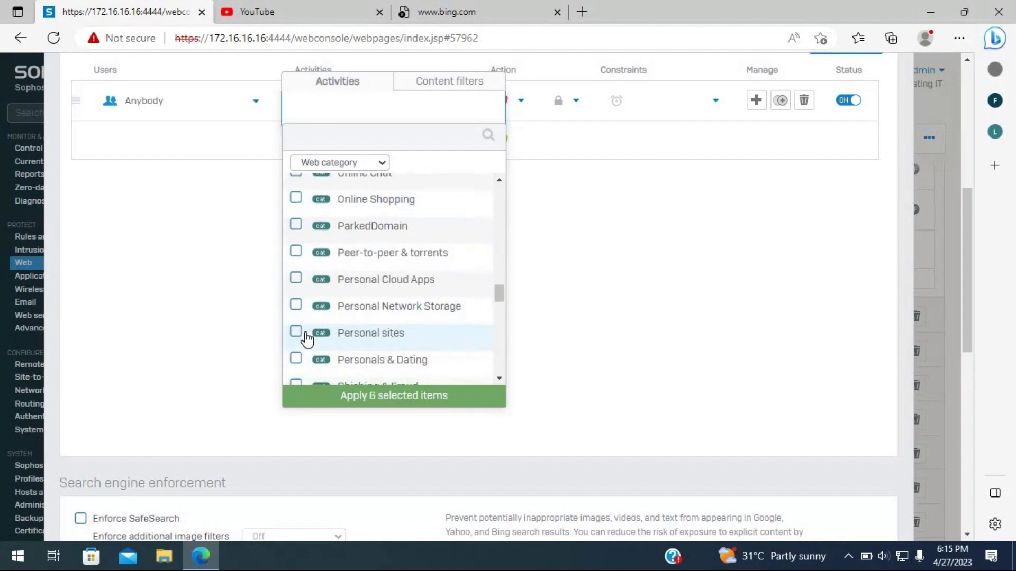
scroll(307, 338, "down", 2)
scroll(307, 338, "down", 5)
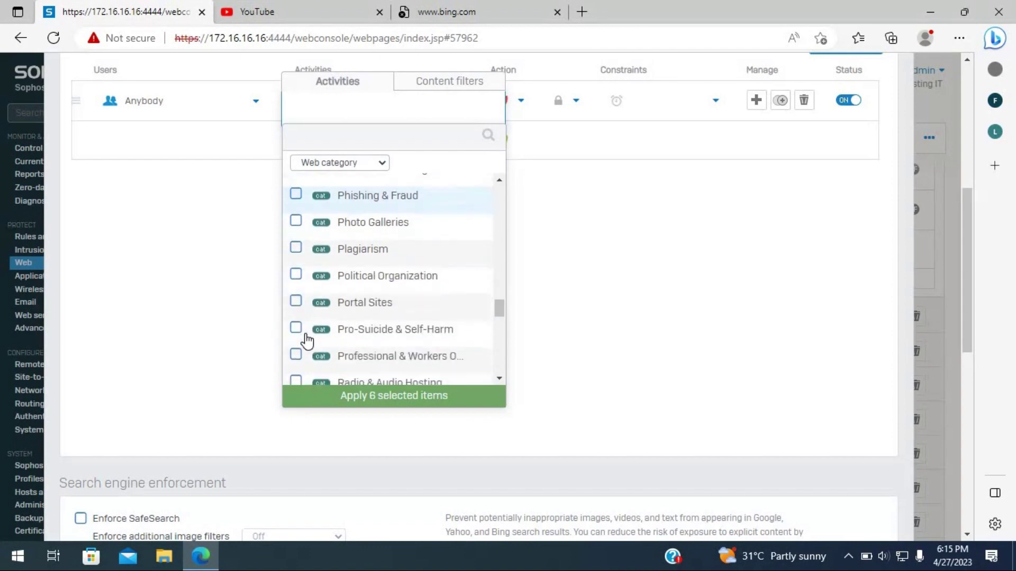
scroll(307, 339, "down", 7)
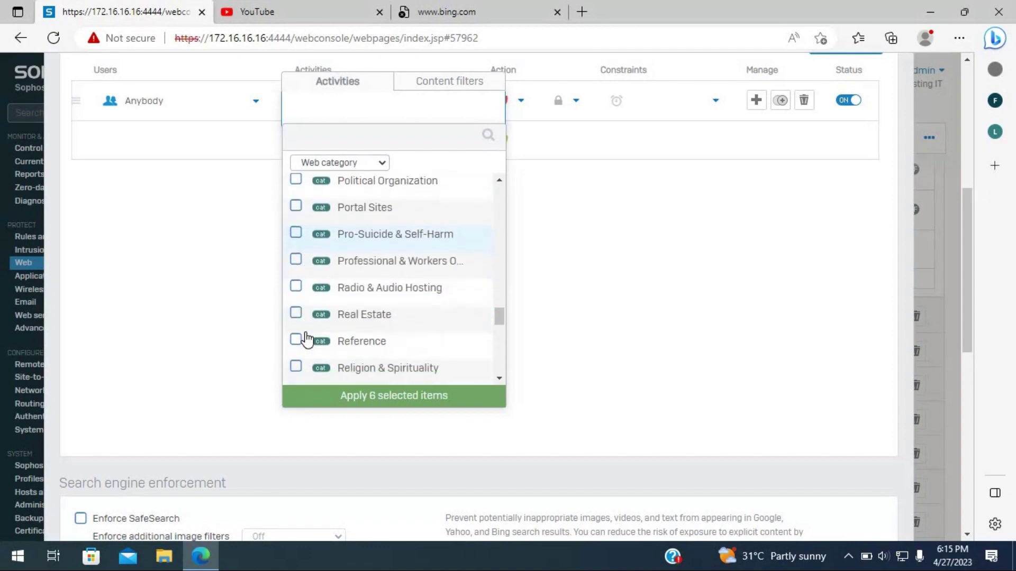
scroll(306, 339, "down", 1)
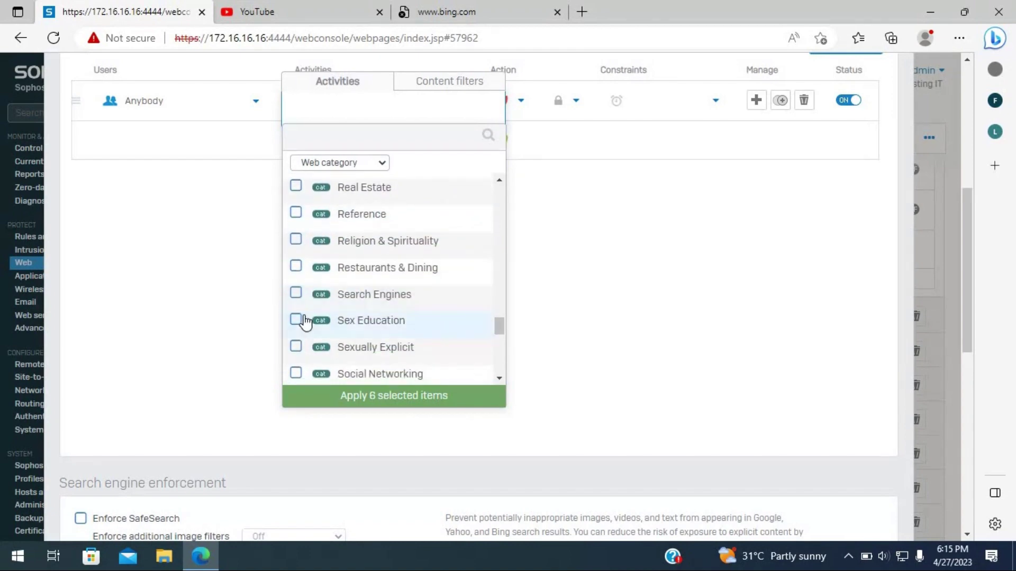
- Tick Sexually Explicit, Spam URLs, Spyware & Malware and Weapons, then apply all 11 categories
left_click(295, 353)
scroll(296, 353, "down", 4)
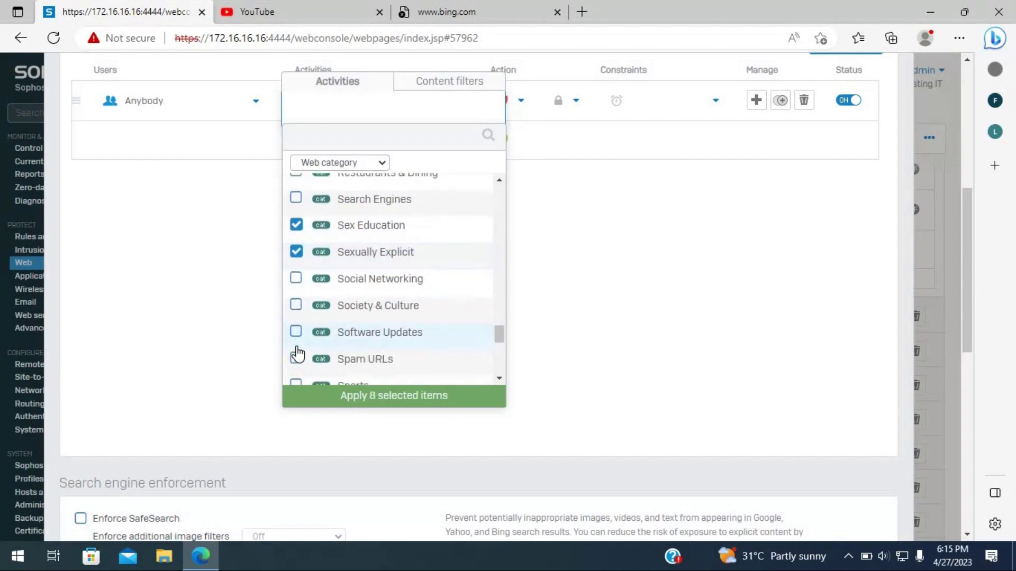
scroll(296, 352, "down", 3)
left_click(296, 295)
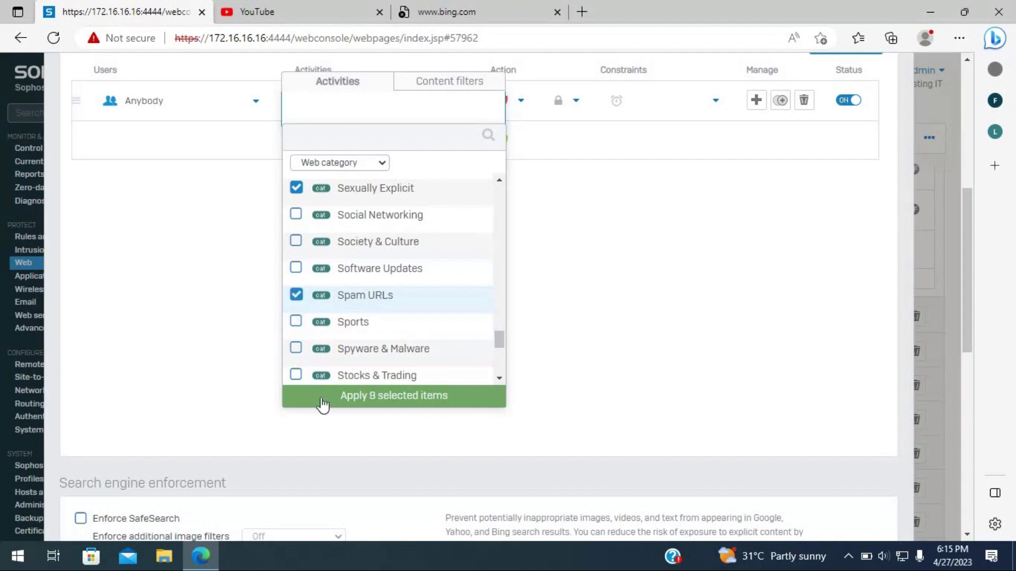
scroll(320, 355, "down", 3)
left_click(295, 254)
scroll(290, 341, "down", 6)
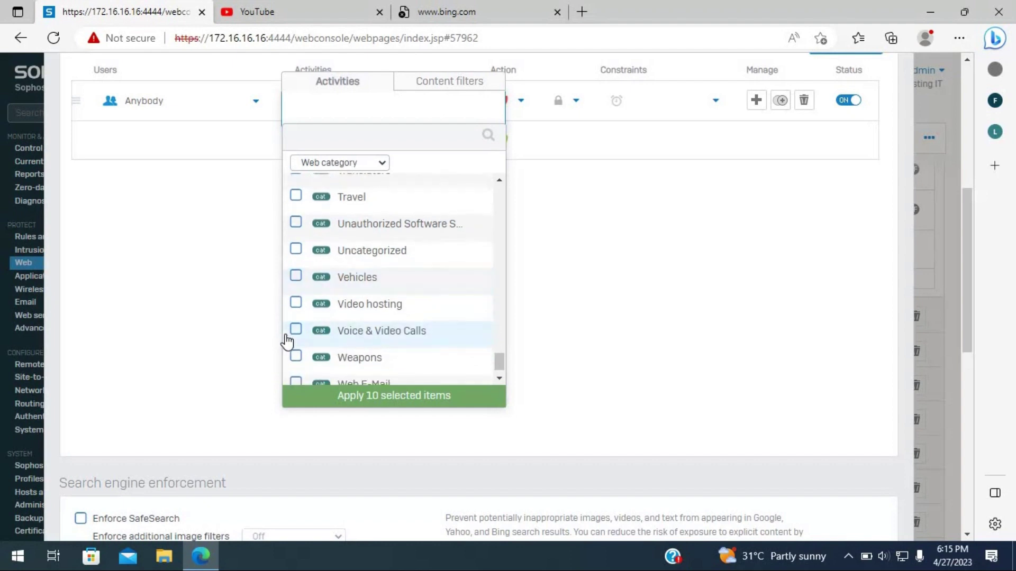
scroll(287, 341, "down", 1)
left_click(296, 337)
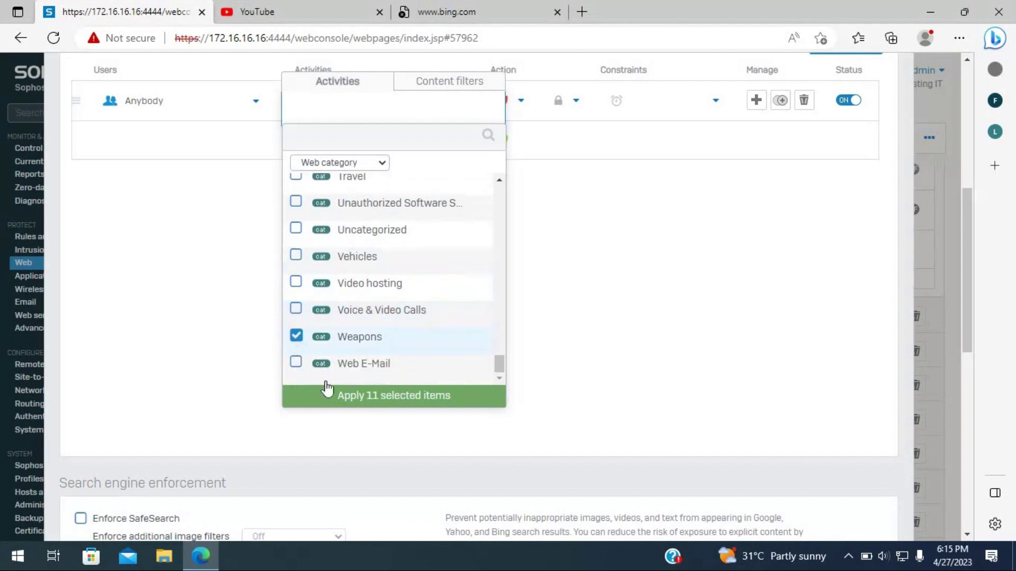
left_click(377, 396)
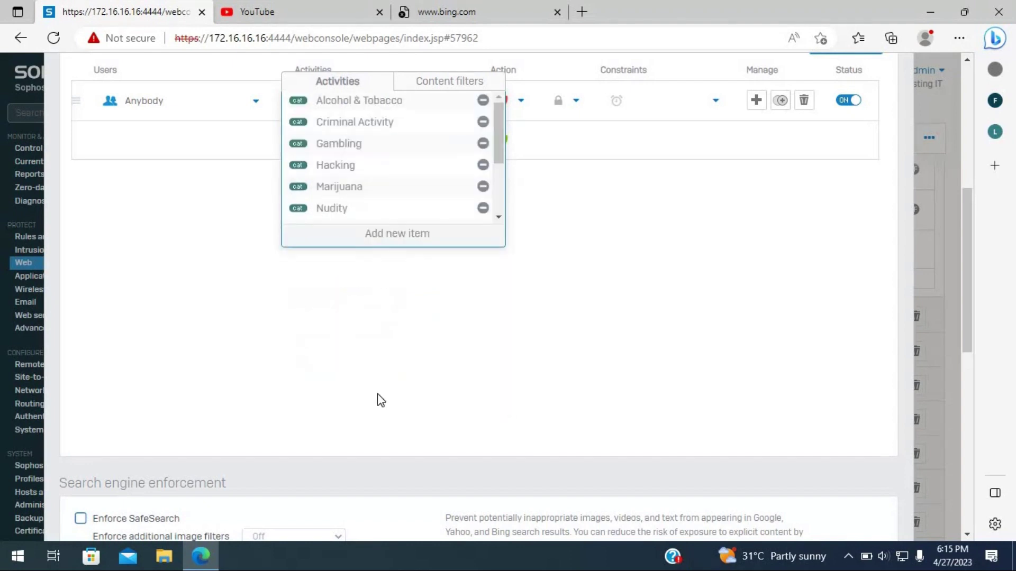
scroll(353, 374, "up", 4)
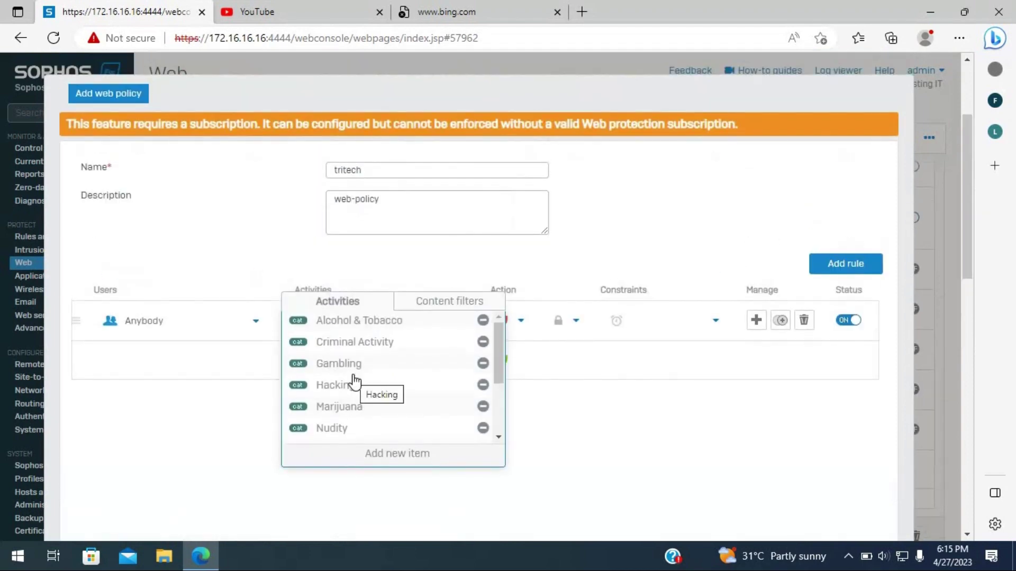
scroll(353, 344, "down", 2)
scroll(354, 321, "down", 2)
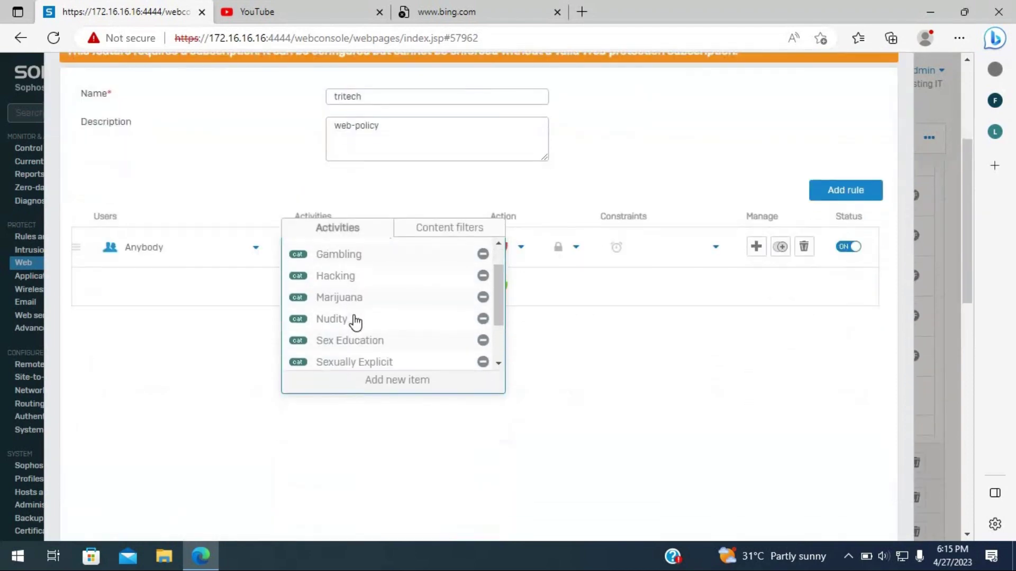
scroll(344, 318, "down", 1)
scroll(322, 278, "up", 5)
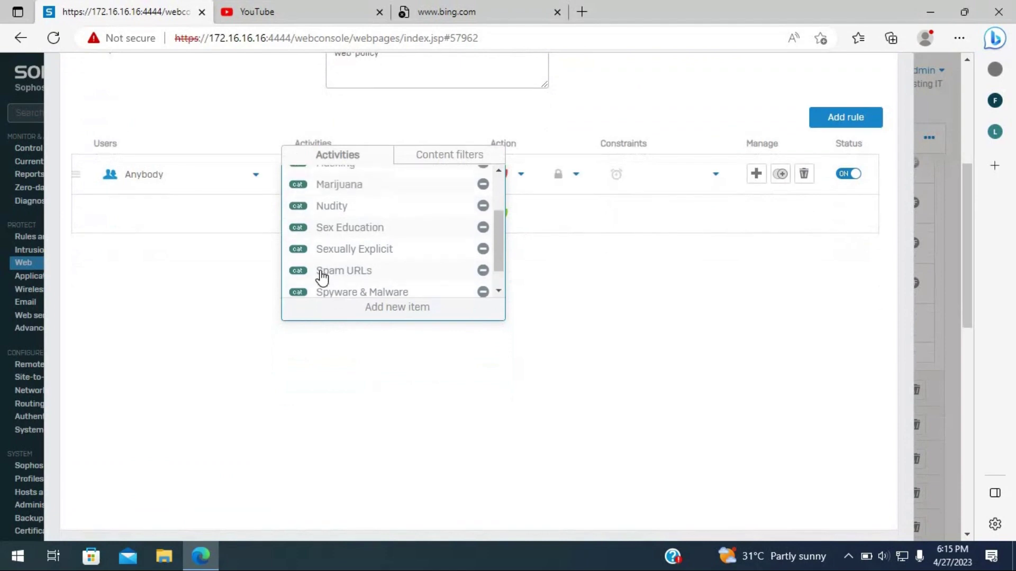
scroll(256, 317, "up", 4)
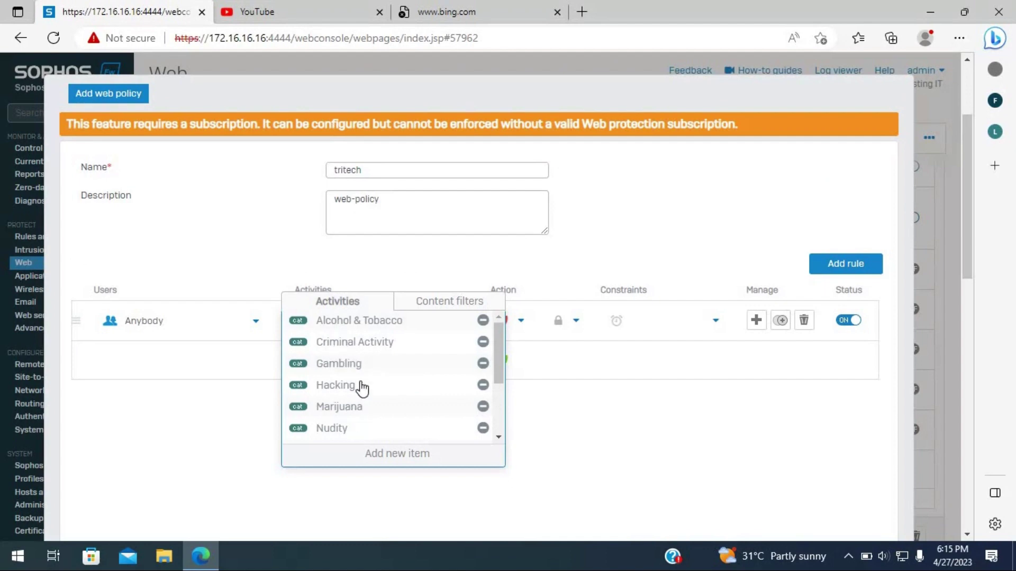
scroll(358, 389, "down", 1)
scroll(358, 389, "down", 4)
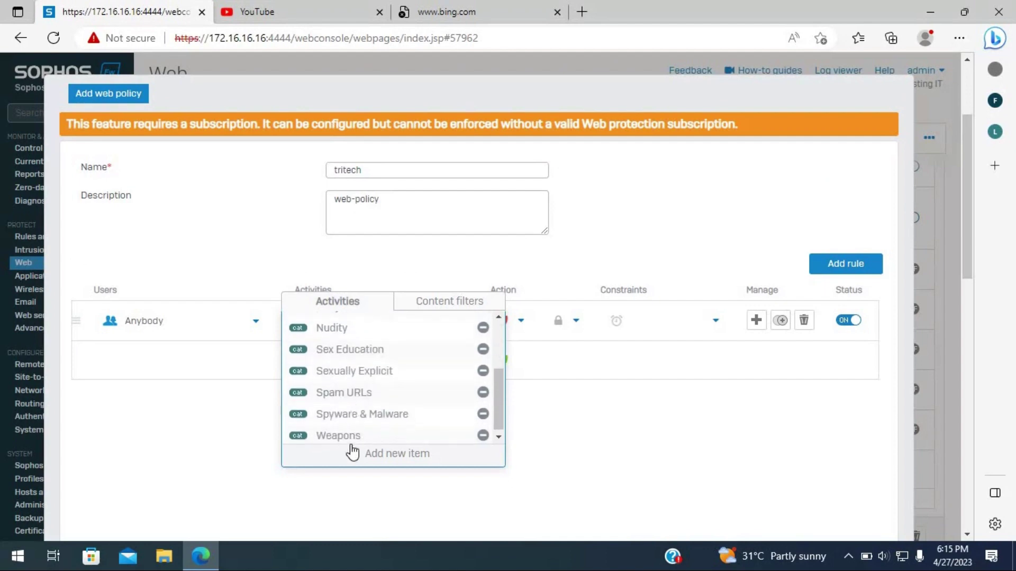
scroll(360, 461, "down", 3)
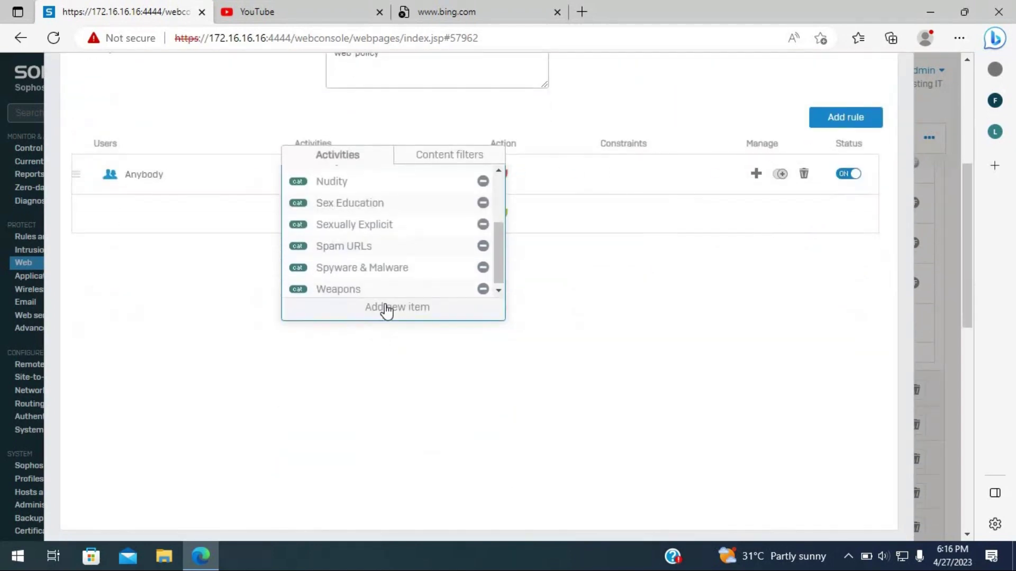
- Add Bandwidth-heavy Browsing, Criminal Activities, Drugs, Extreme or Violent Web Content and Risky Downloads user activities
left_click(386, 306)
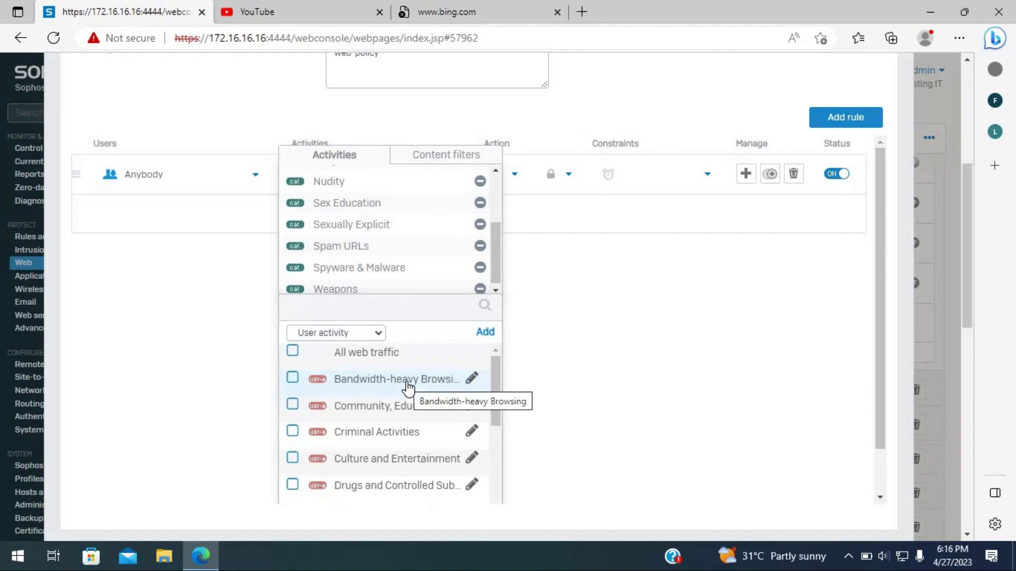
left_click(294, 380)
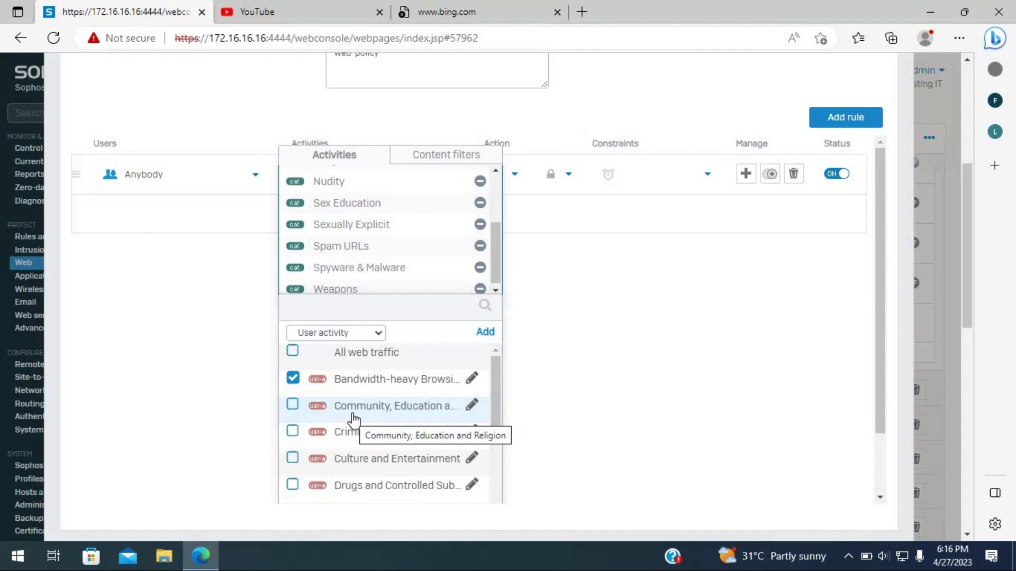
left_click(292, 432)
scroll(317, 454, "down", 1)
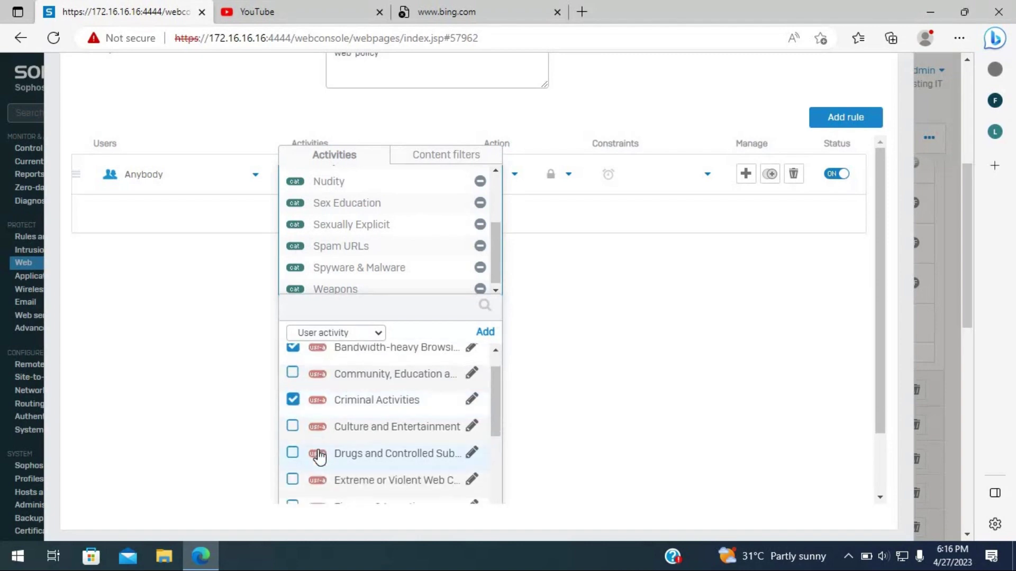
scroll(316, 430, "down", 1)
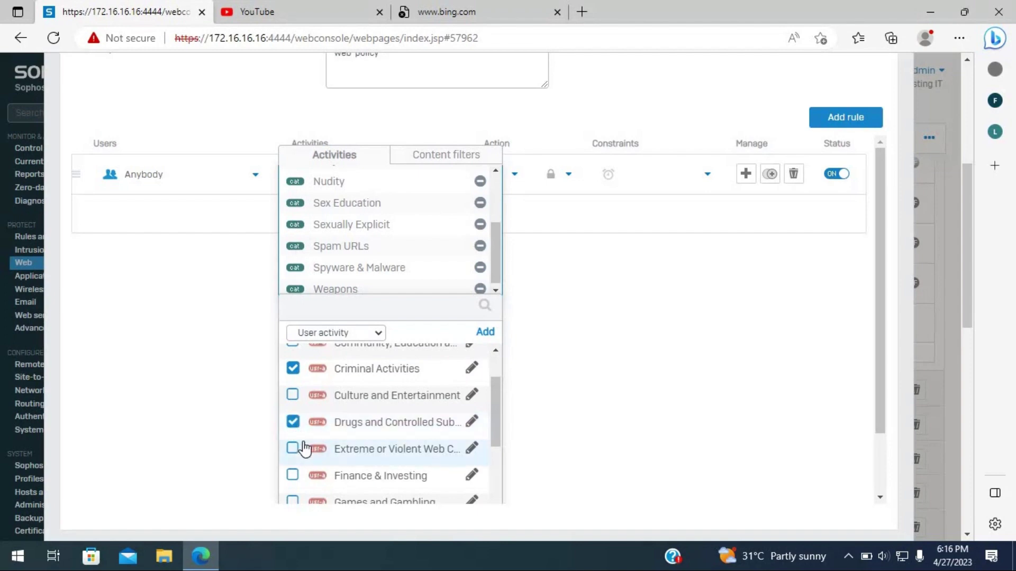
scroll(308, 472, "down", 1)
scroll(308, 472, "down", 2)
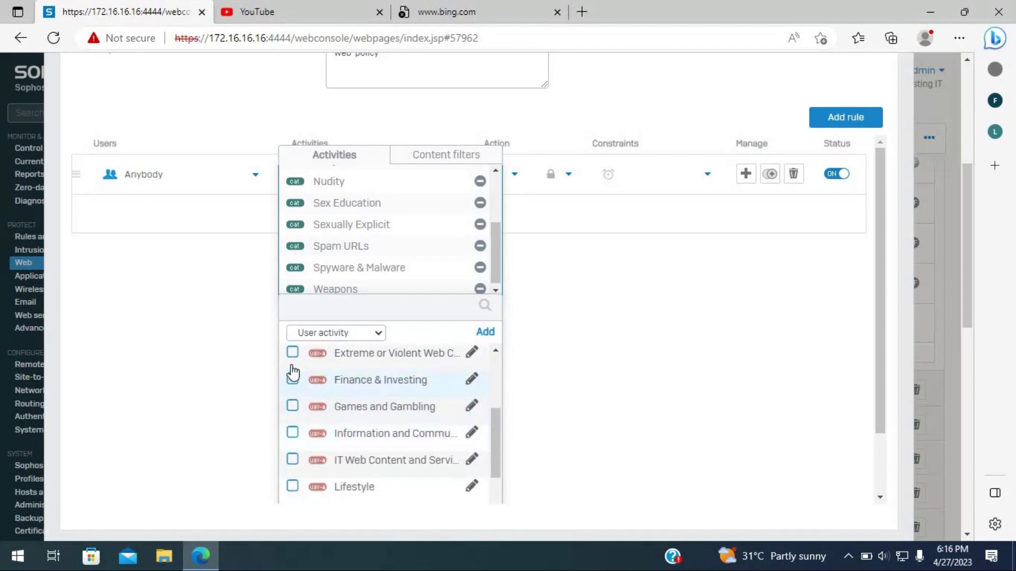
left_click(292, 353)
scroll(312, 493, "down", 6)
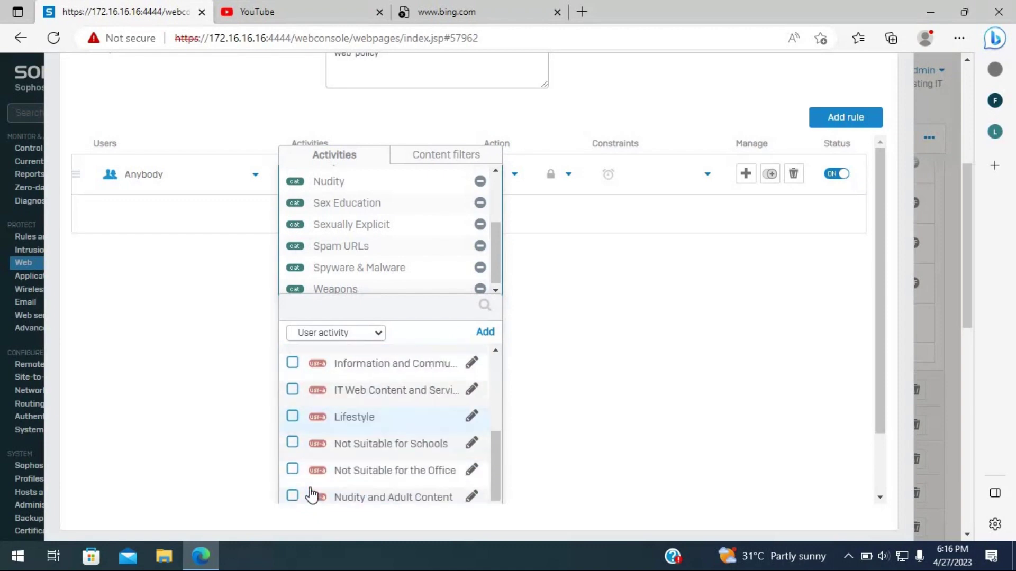
scroll(314, 484, "down", 1)
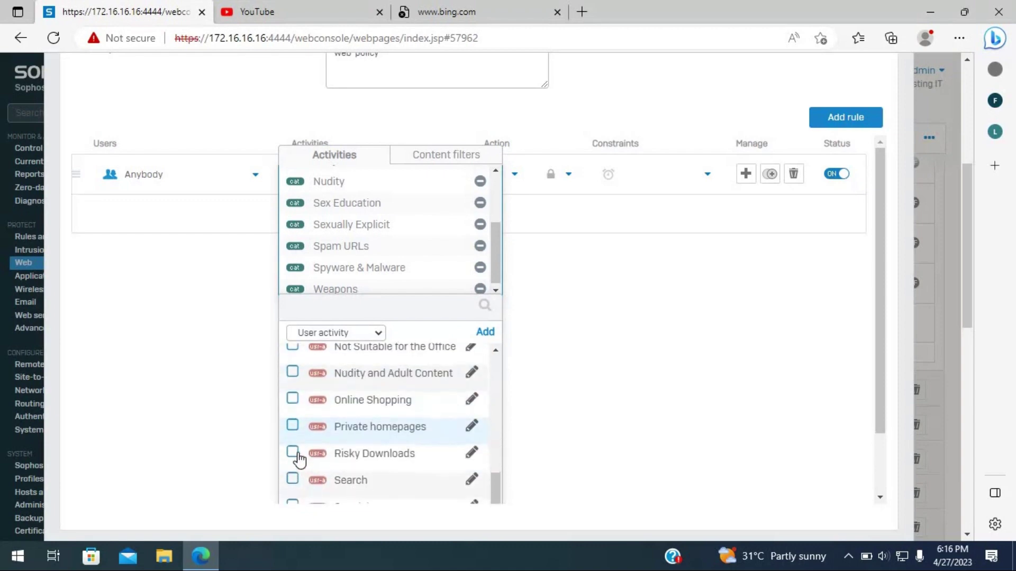
scroll(295, 469, "down", 1)
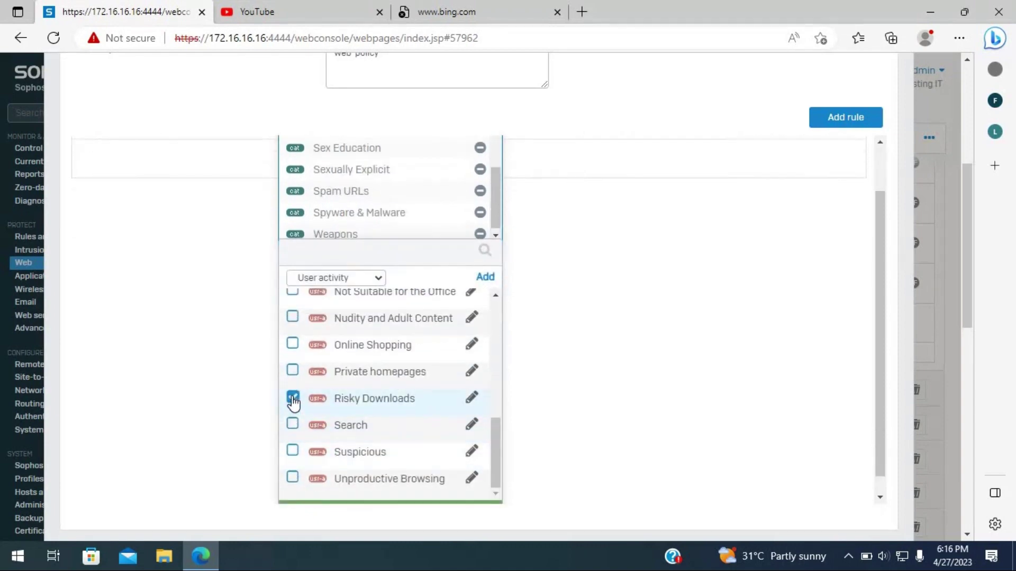
scroll(290, 423, "down", 1)
left_click(338, 494)
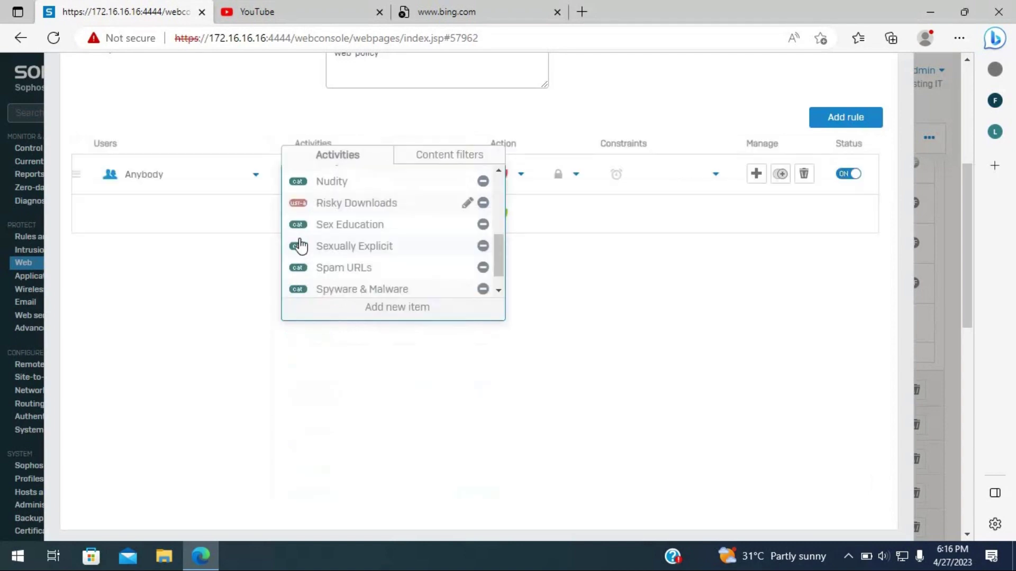
scroll(302, 254, "up", 5)
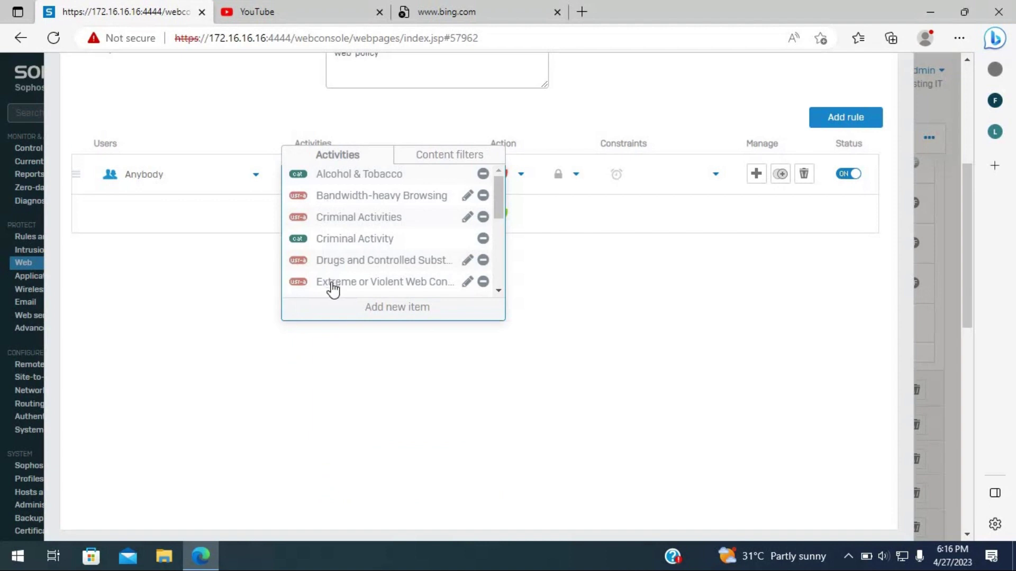
- Browse the File type activities in the rule's activity picker
left_click(345, 308)
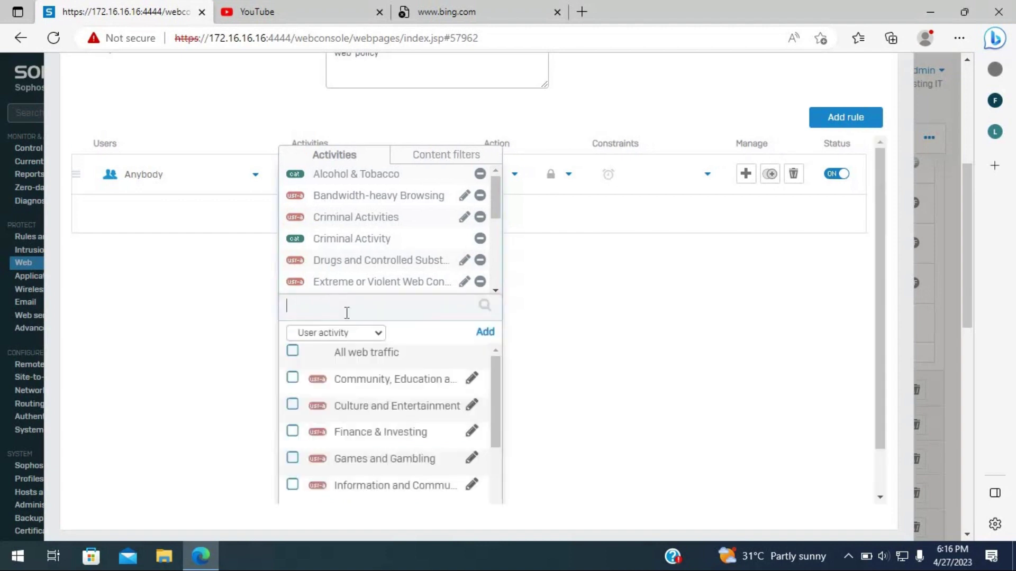
left_click(380, 334)
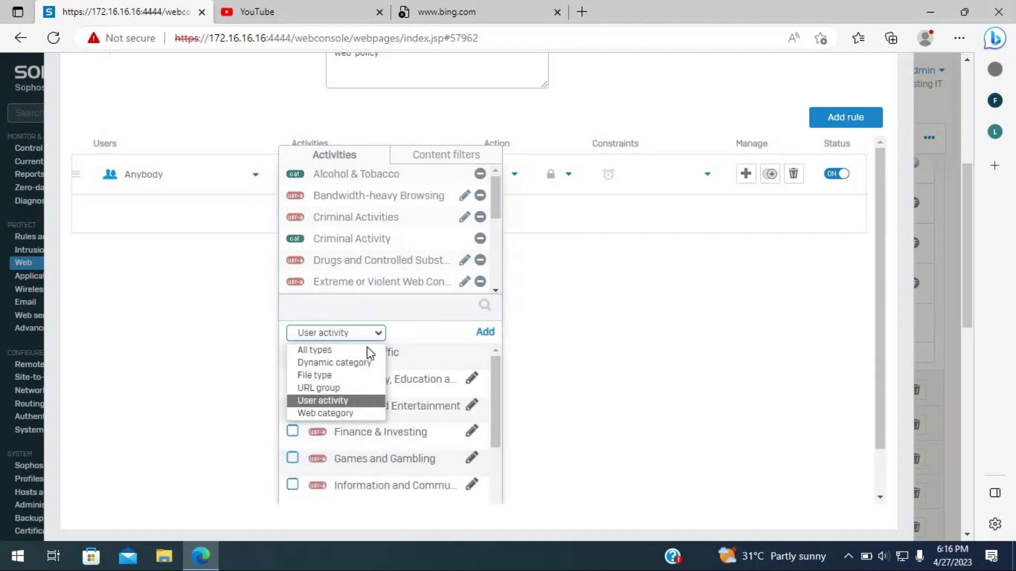
left_click(333, 380)
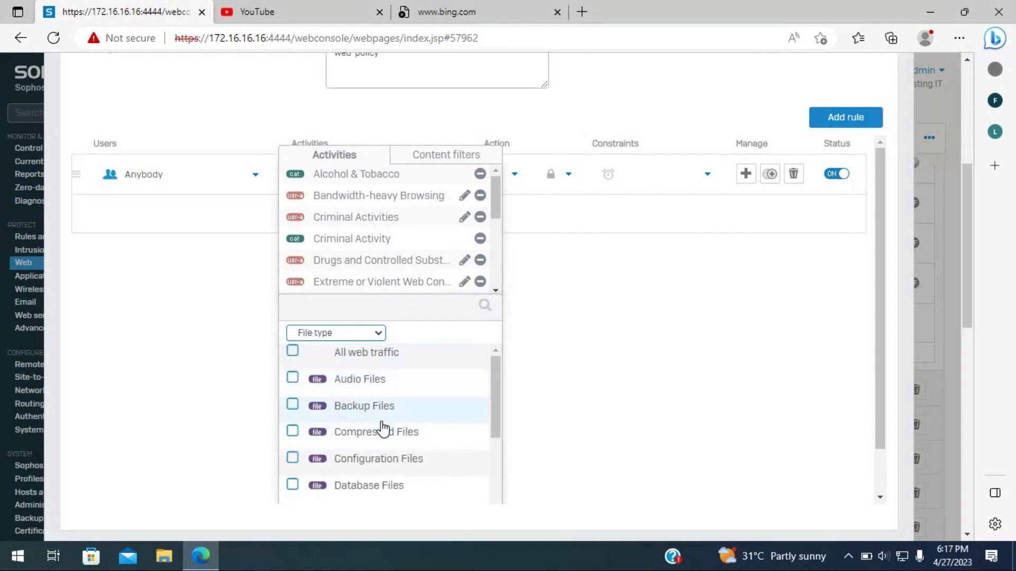
scroll(383, 429, "down", 5)
scroll(382, 431, "down", 5)
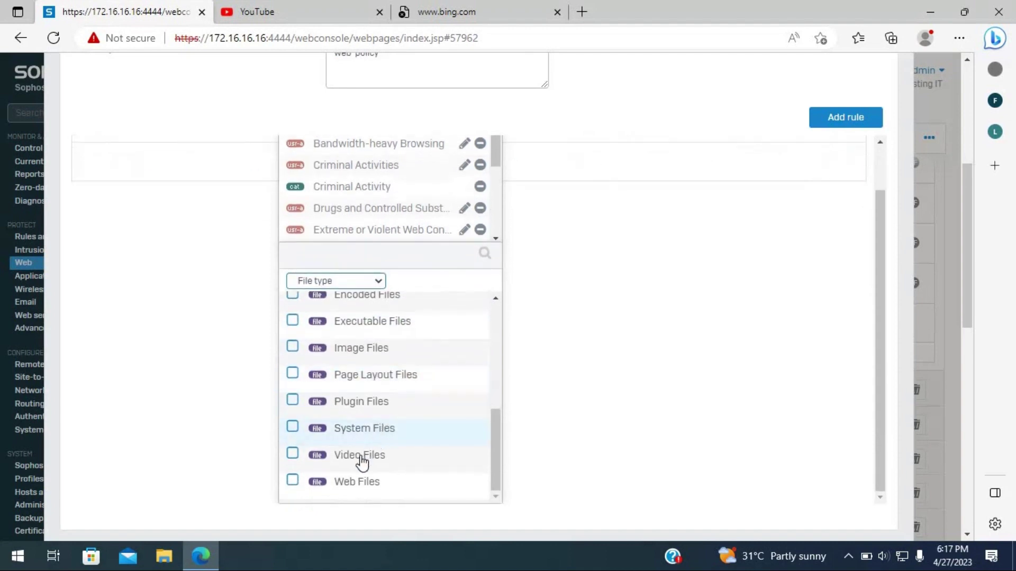
scroll(352, 382, "up", 3)
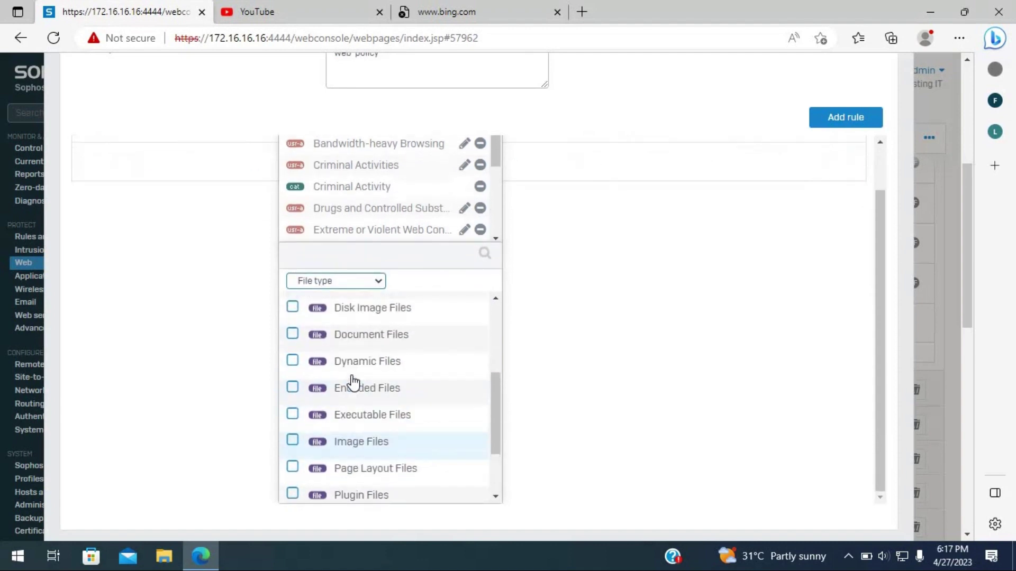
scroll(352, 382, "up", 4)
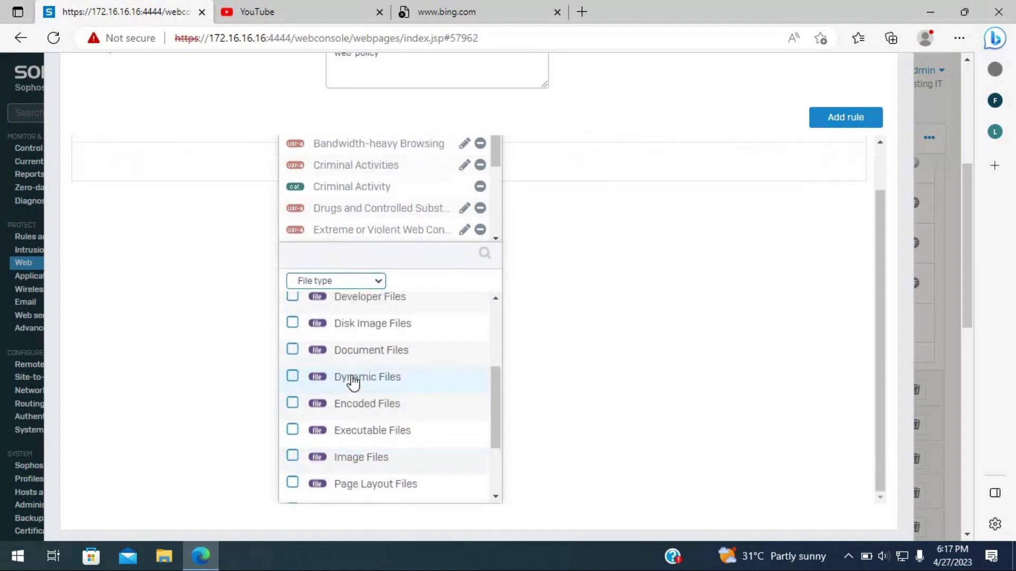
- Switch the picker to Dynamic categories, then close it without adding anything
left_click(375, 285)
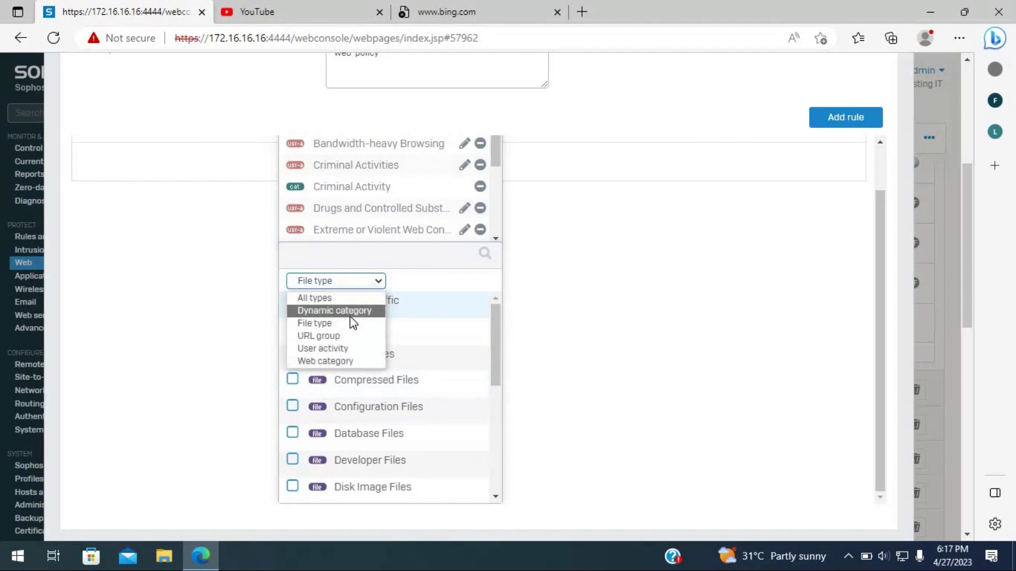
left_click_drag(493, 353, 412, 477)
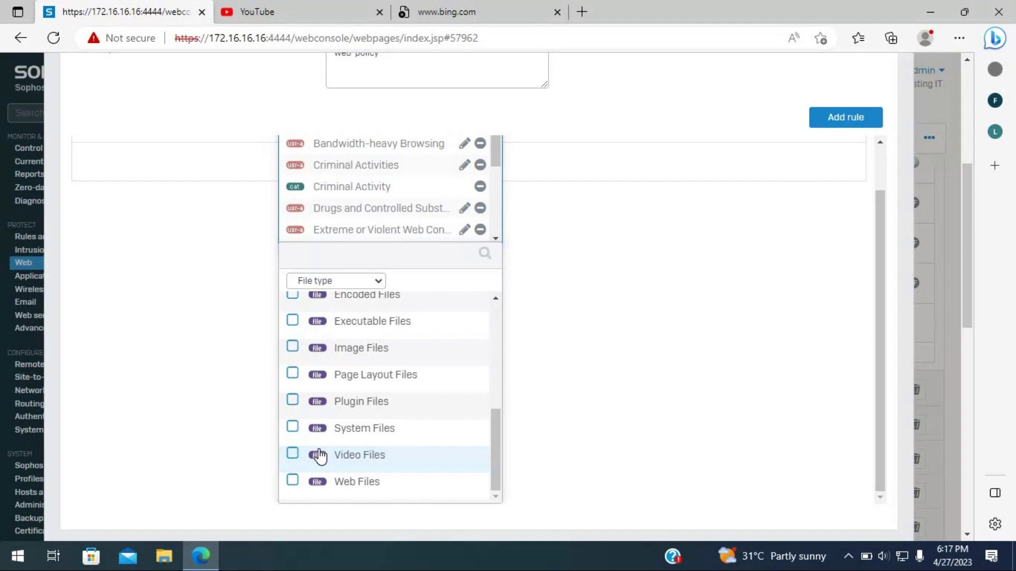
scroll(412, 349, "up", 5)
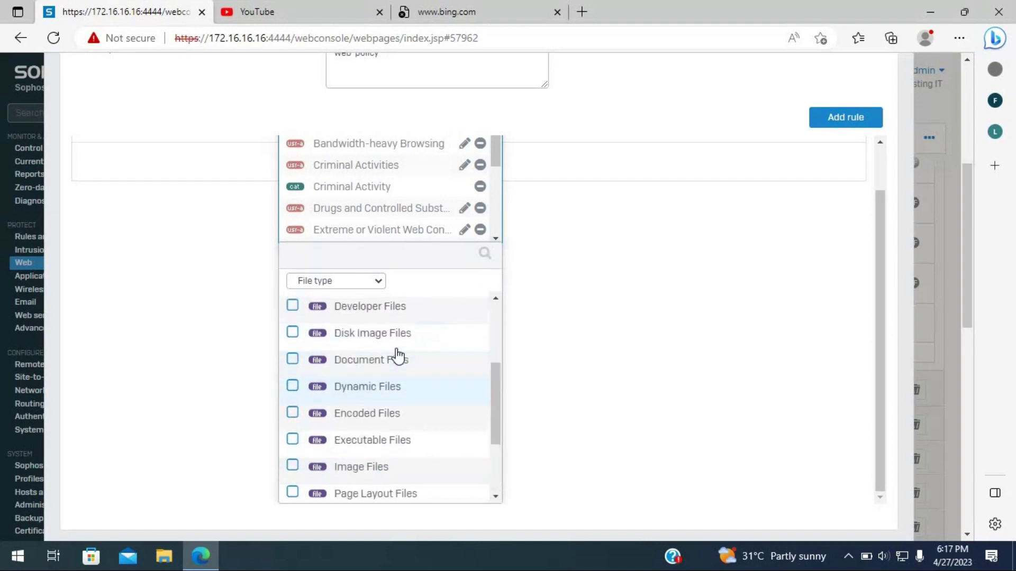
scroll(396, 293, "up", 1)
left_click(380, 333)
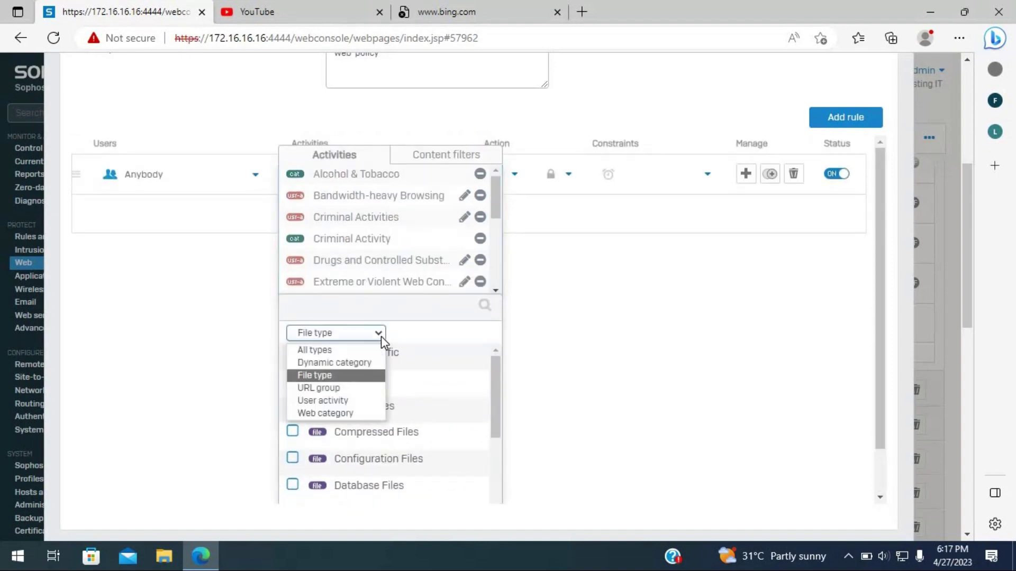
left_click(356, 365)
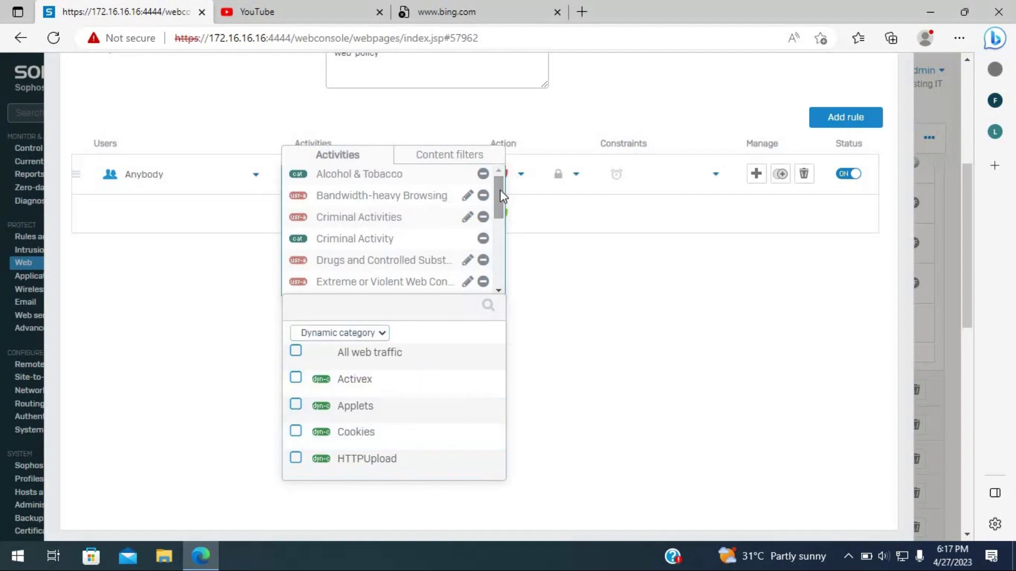
left_click(542, 259)
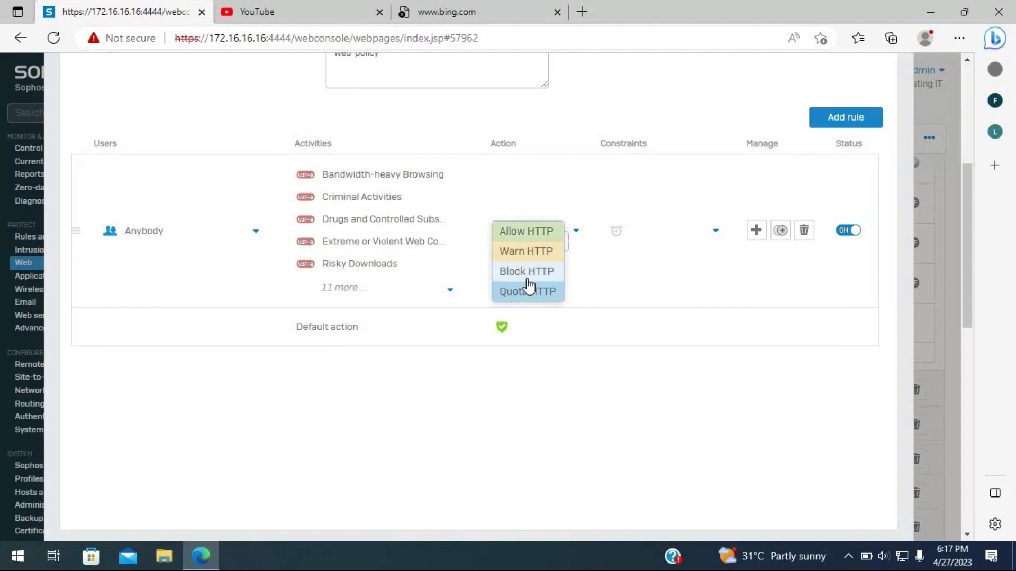
left_click(525, 280)
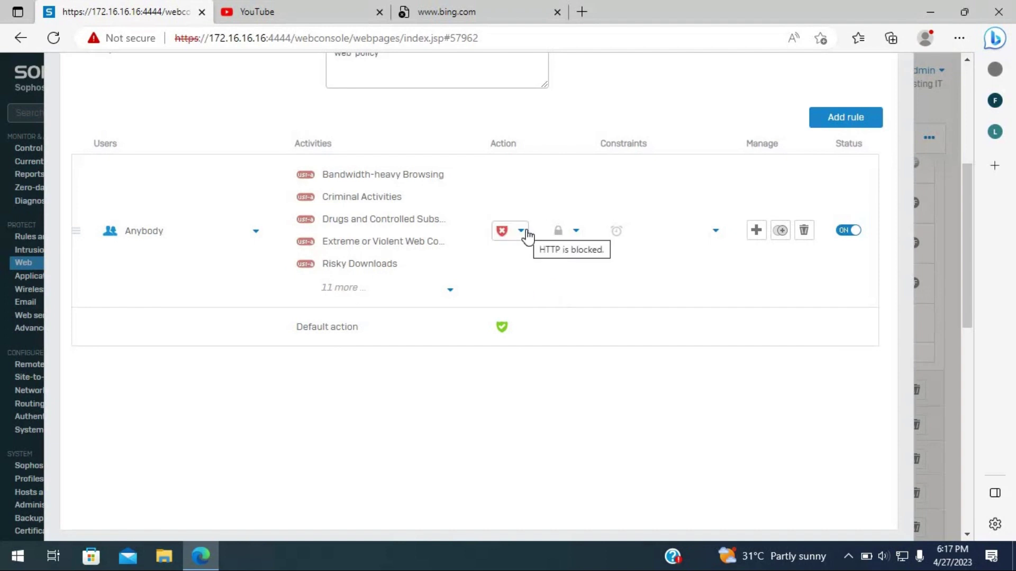
left_click(577, 233)
left_click(562, 292)
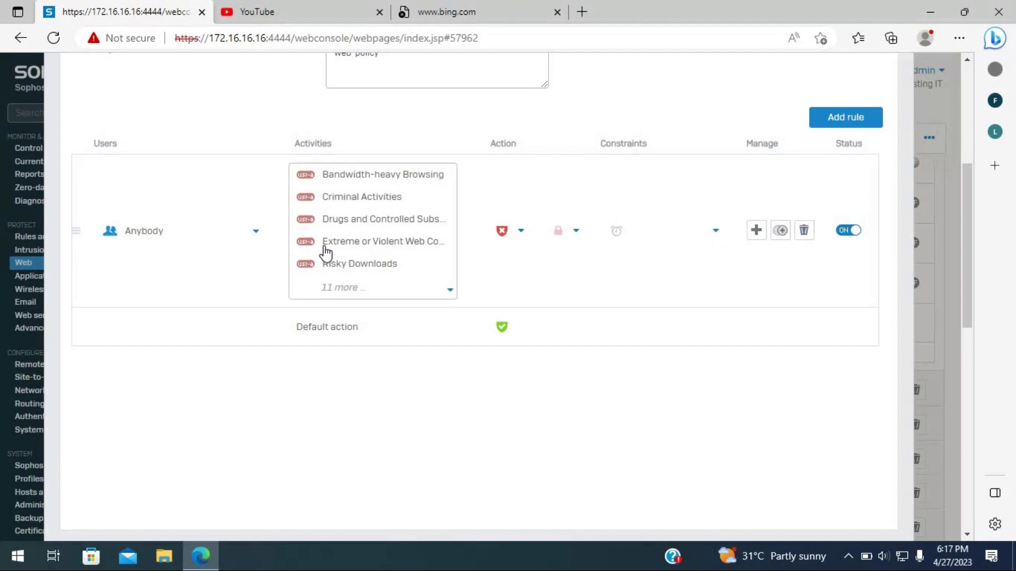
scroll(302, 275, "up", 3)
scroll(302, 306, "down", 1)
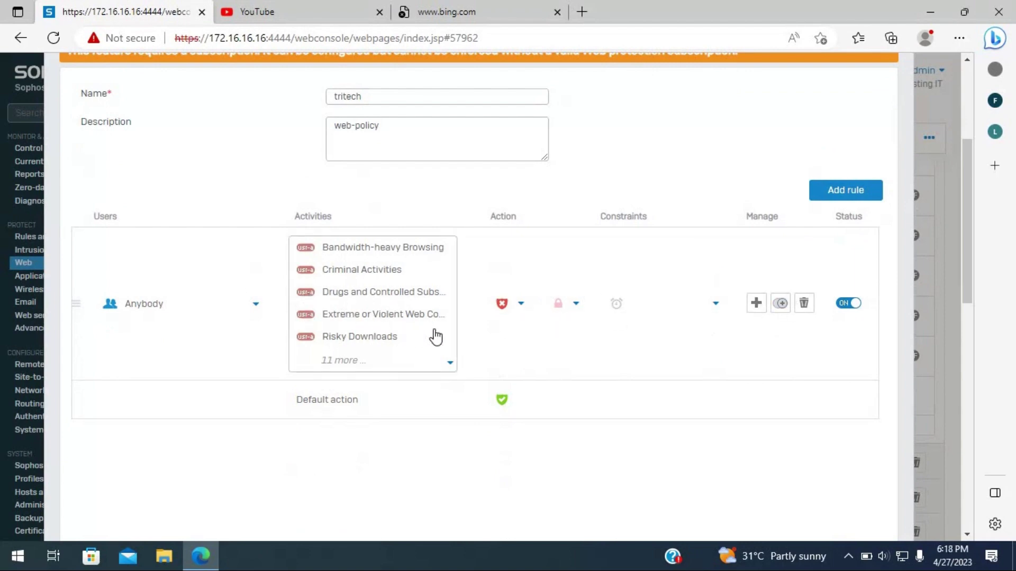
scroll(526, 301, "down", 5)
scroll(532, 303, "up", 5)
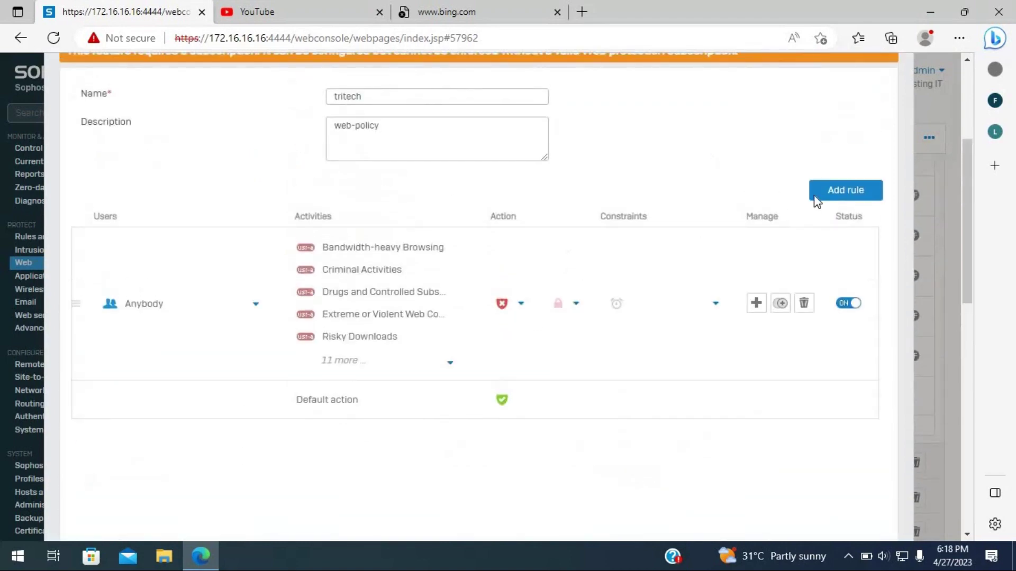
- Add a second rule, switch it ON, and start a new user activity from its Activities list
left_click(846, 191)
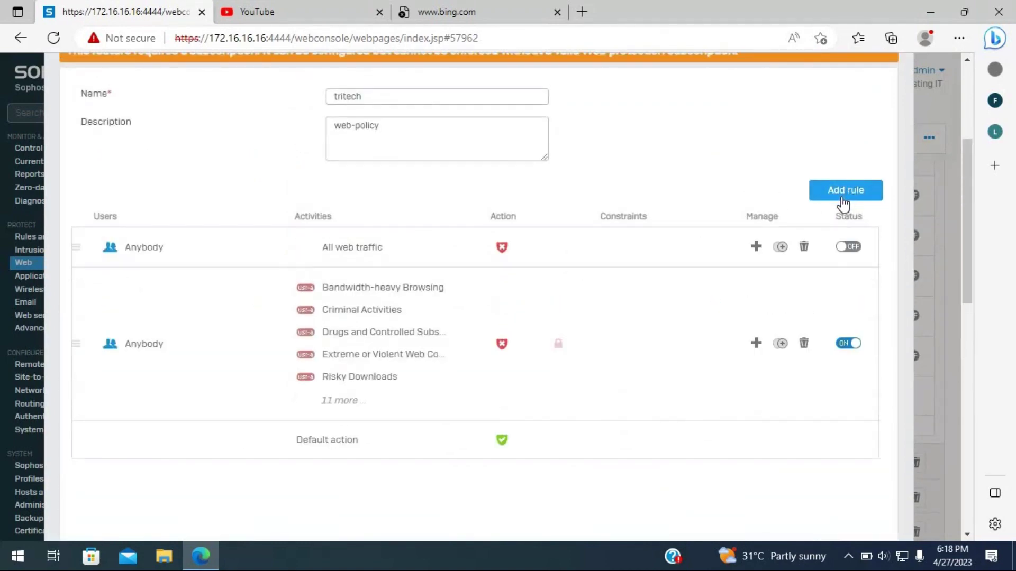
left_click(848, 248)
left_click(385, 251)
left_click(364, 286)
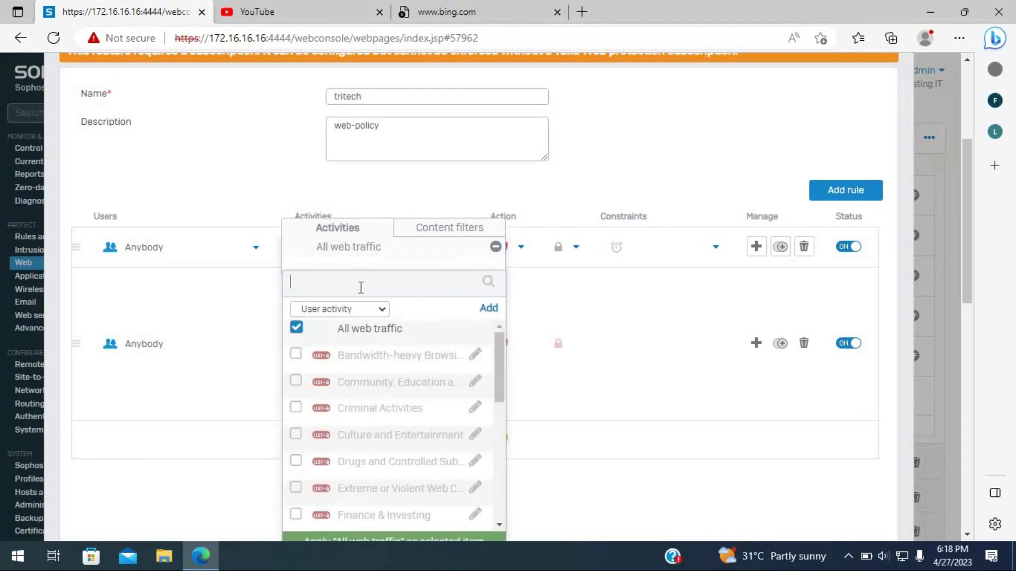
scroll(325, 290, "up", 1)
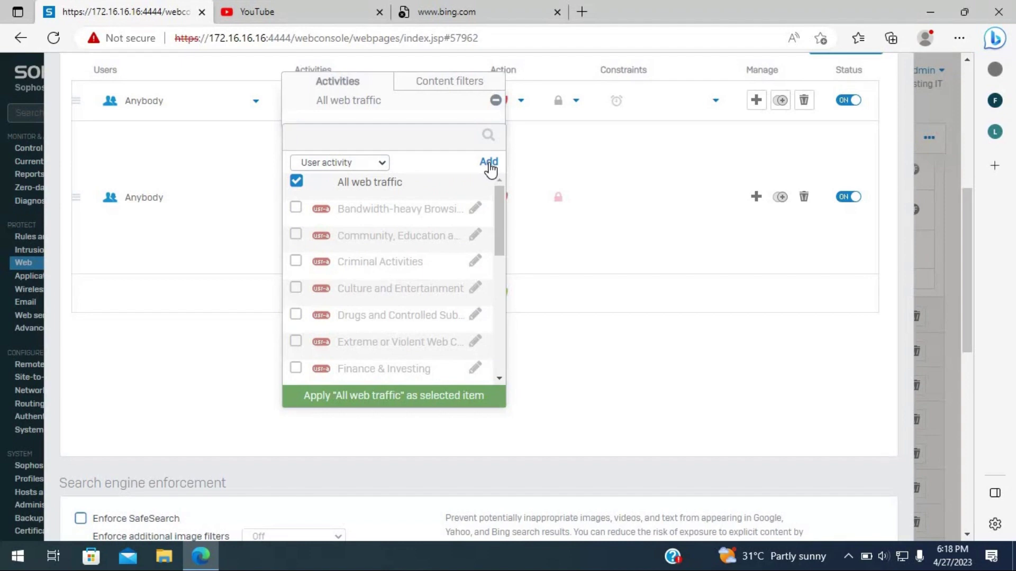
left_click(489, 163)
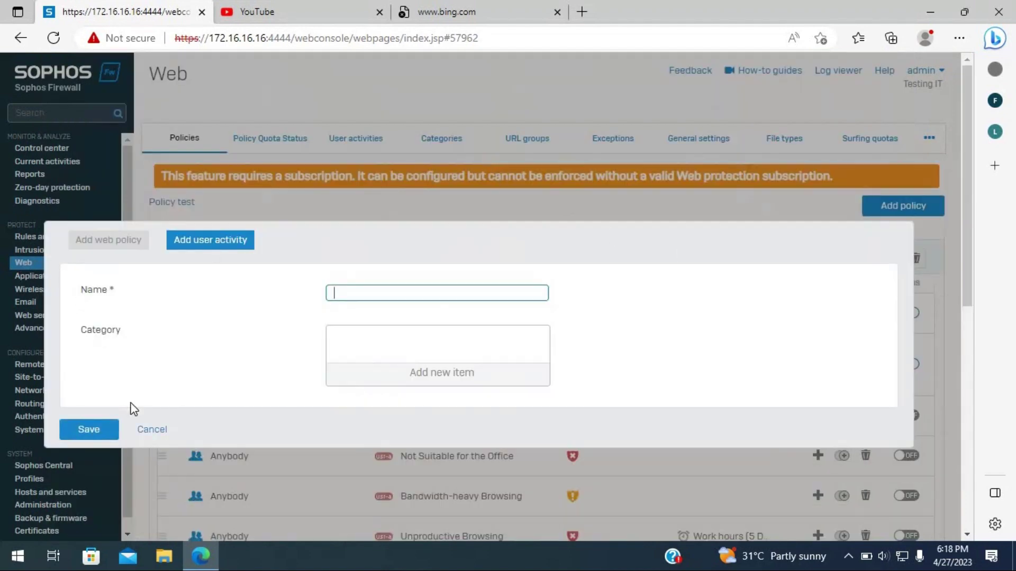
- Cancel the Add user activity form, returning to the tritech policy
left_click(151, 429)
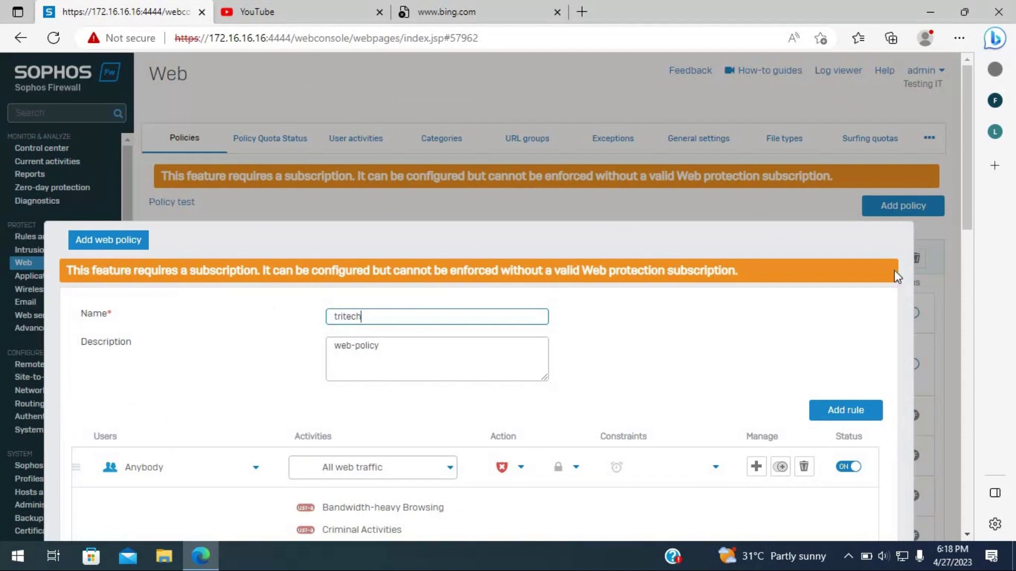
scroll(737, 390, "down", 10)
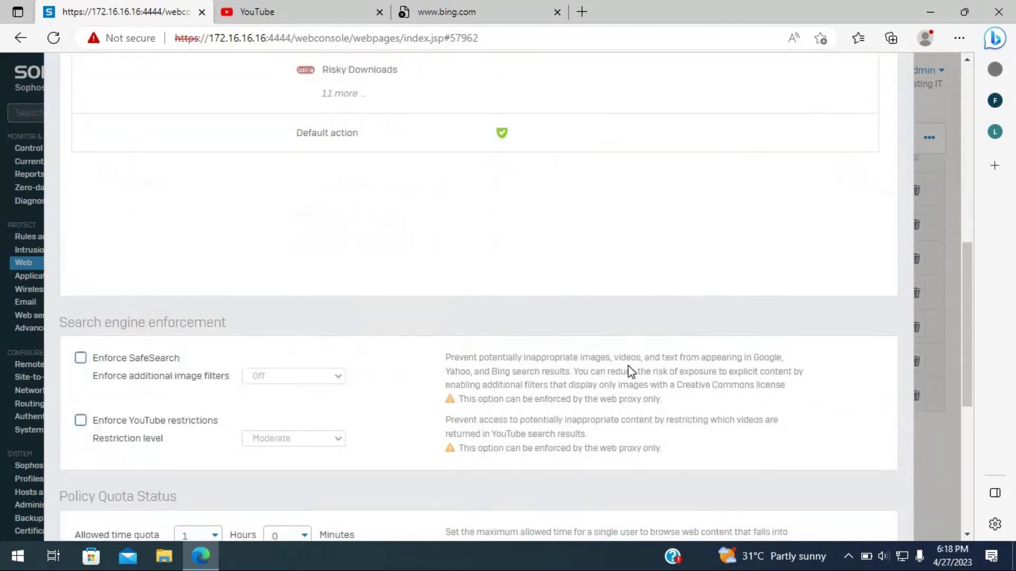
scroll(625, 367, "up", 7)
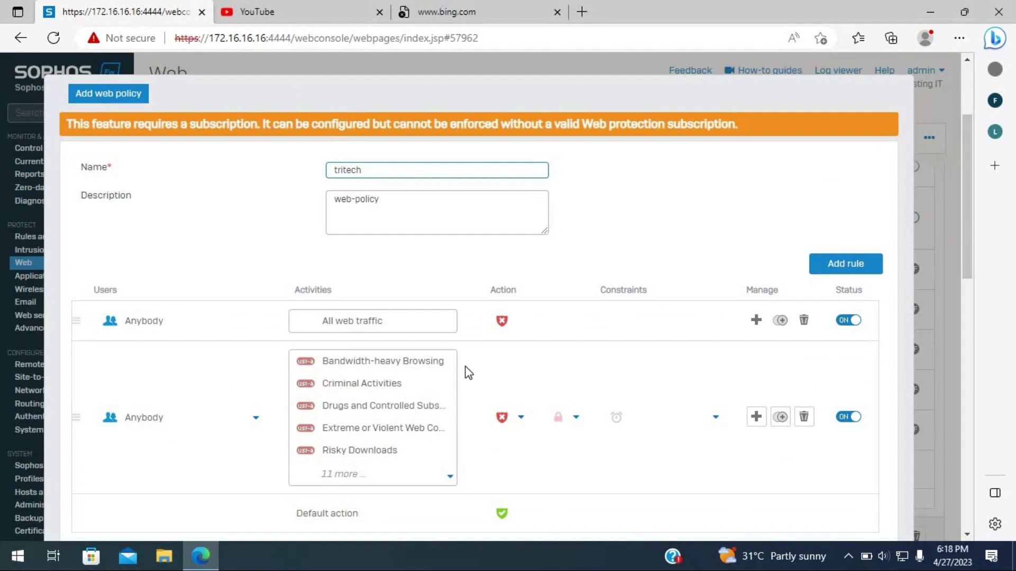
mouse_move(362, 409)
mouse_move(433, 433)
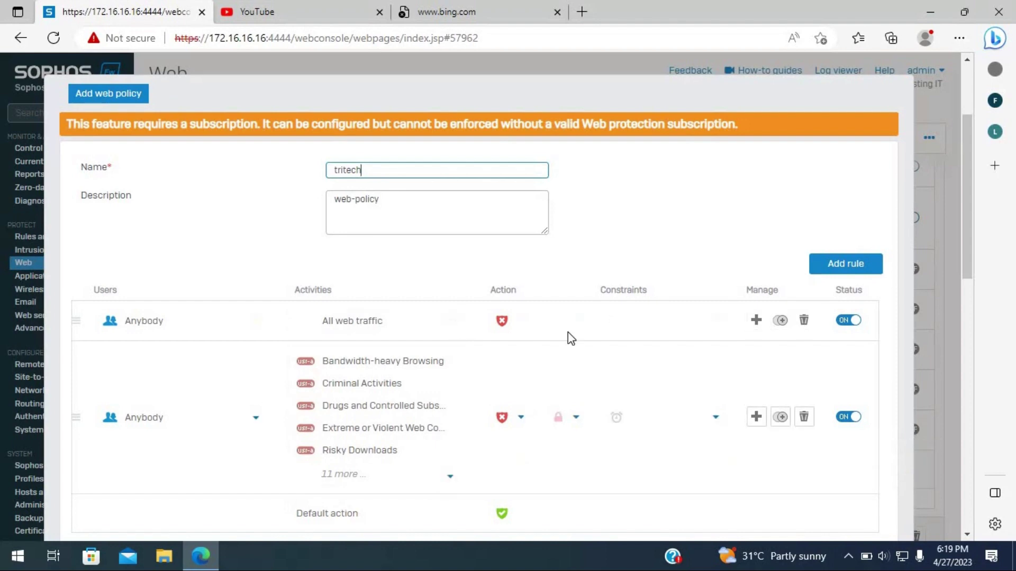
- Open the new rule's Activities dropdown and its full checklist of activities
left_click(373, 326)
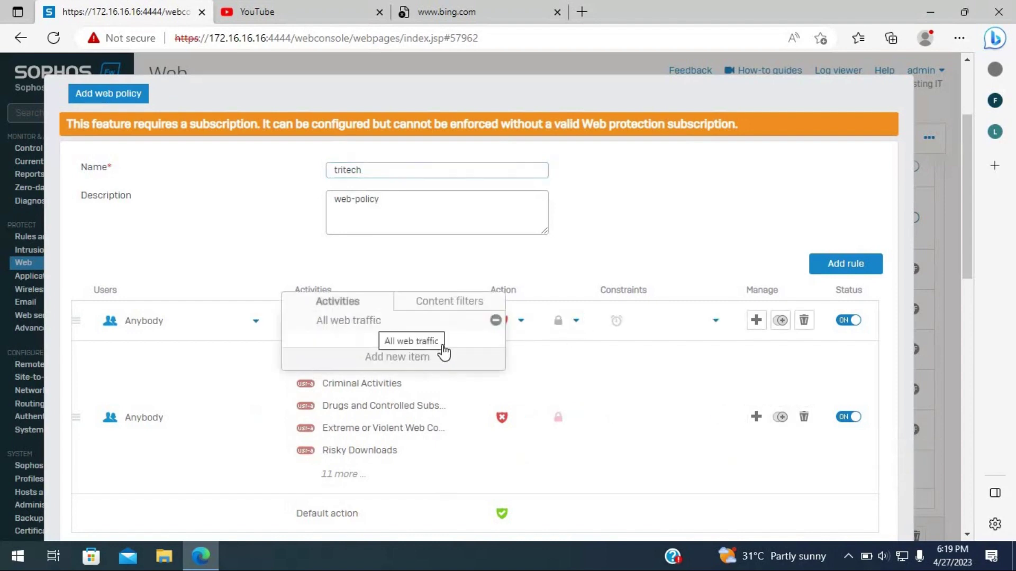
left_click(430, 370)
scroll(443, 454, "down", 2)
scroll(442, 454, "up", 2)
left_click(450, 275)
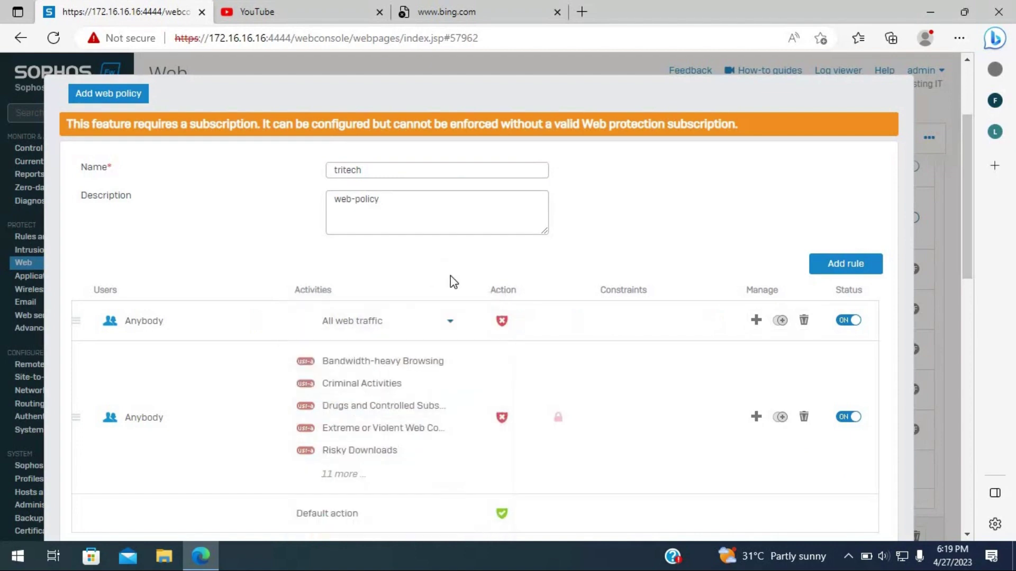
left_click(451, 323)
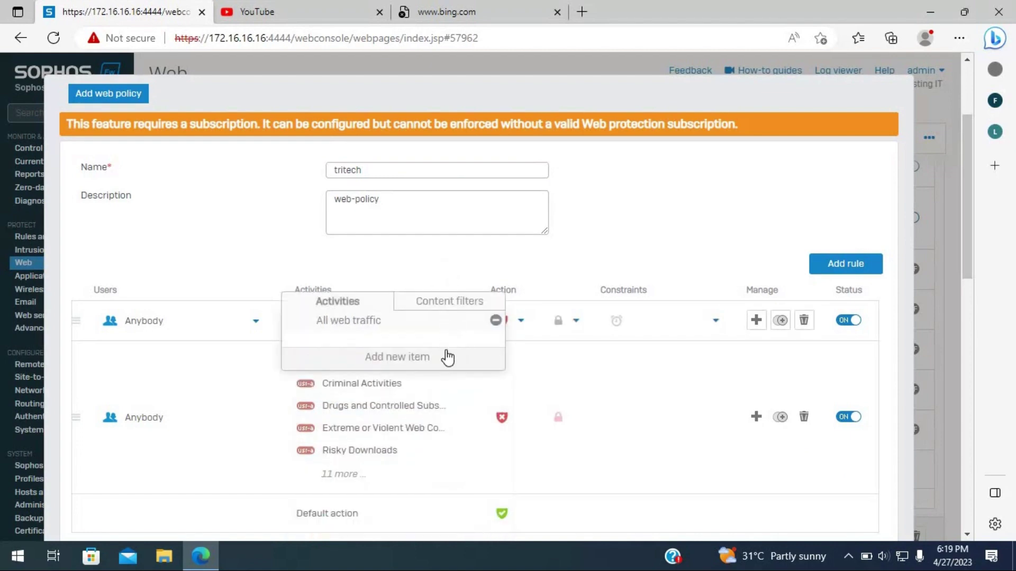
- Replace All web traffic with a new user activity named torrent.com, dismissing the missing-category alert
left_click(496, 321)
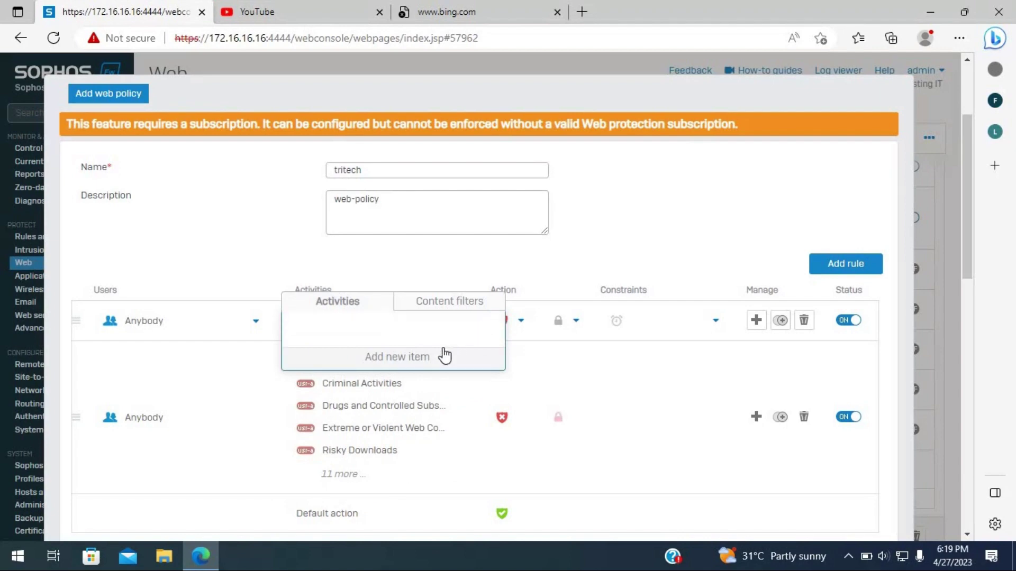
left_click(404, 358)
scroll(402, 402, "down", 2)
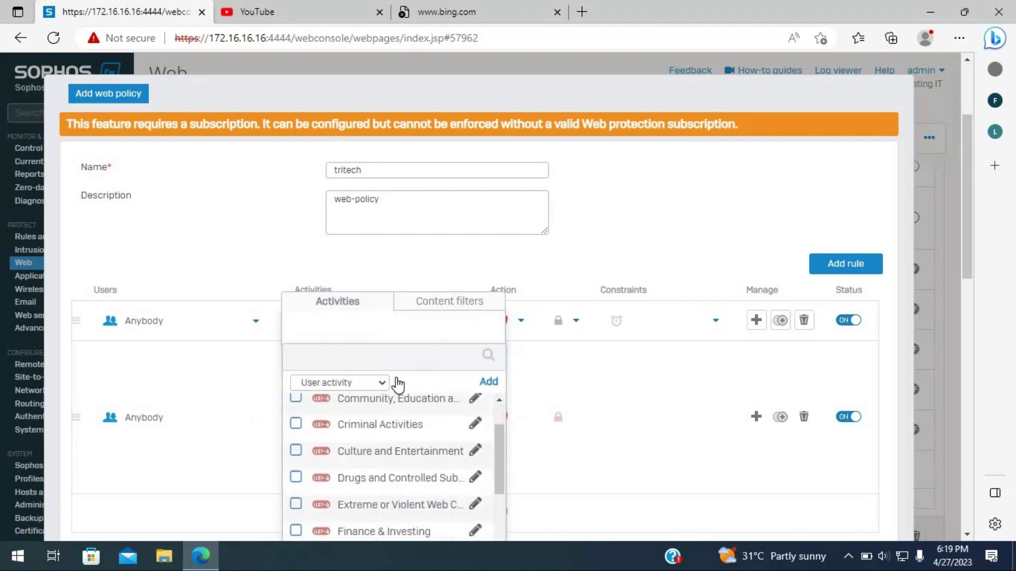
left_click(381, 385)
left_click(381, 387)
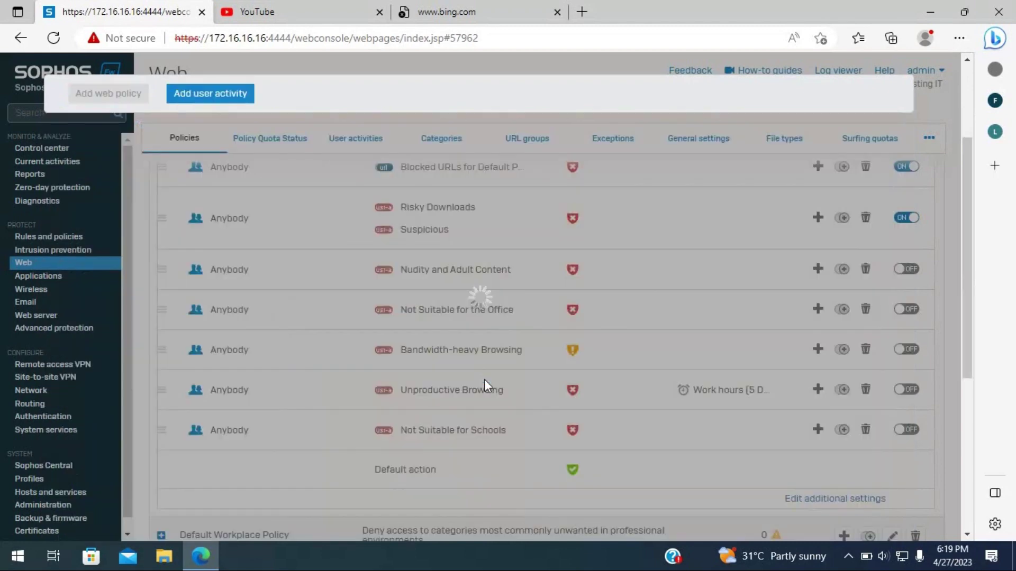
left_click(487, 381)
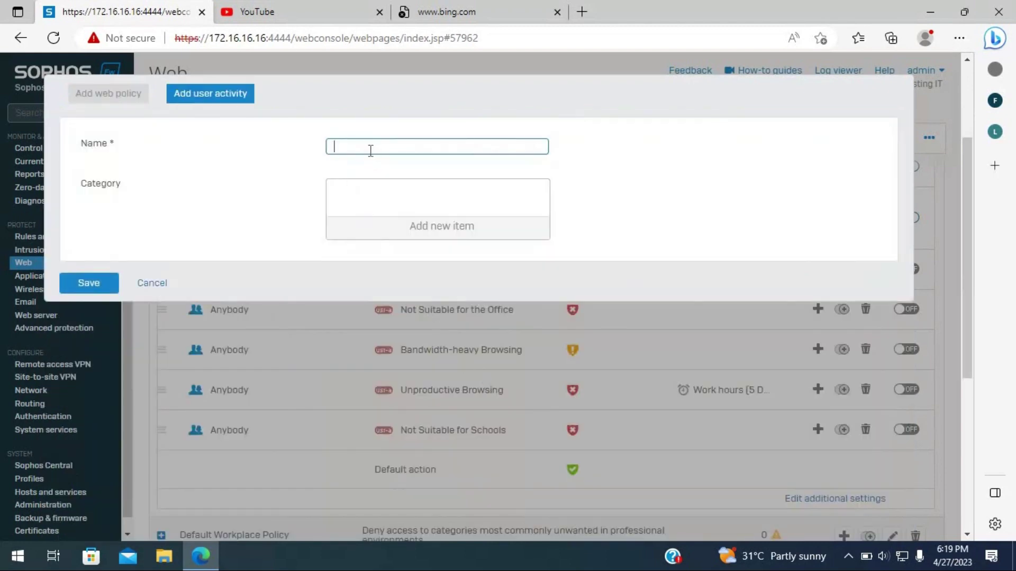
type("torerent")
type("rent")
type(".com")
left_click(89, 281)
left_click(468, 324)
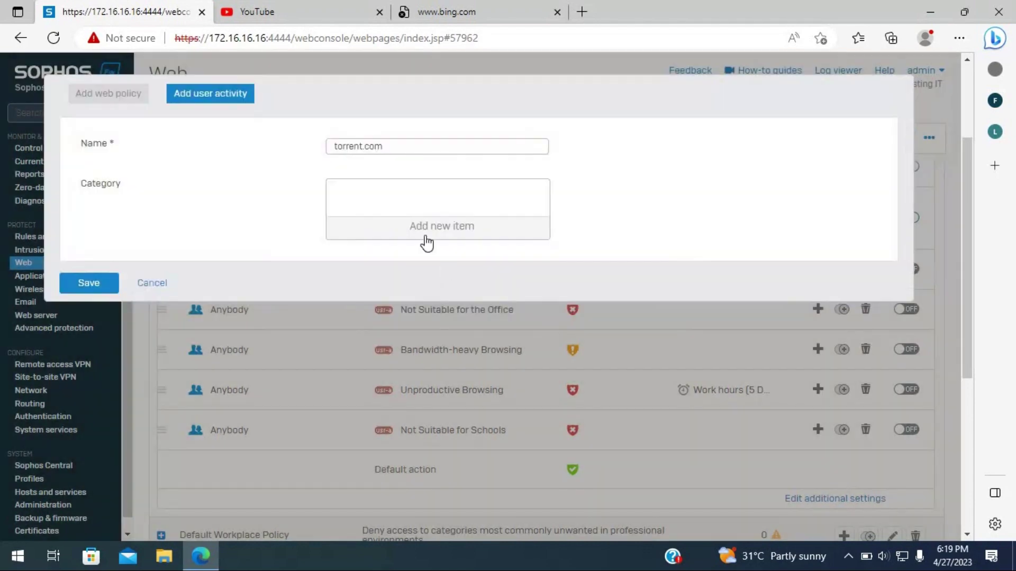
- Give torrent.com the Peer-to-peer & torrents category and save the activity
left_click(425, 236)
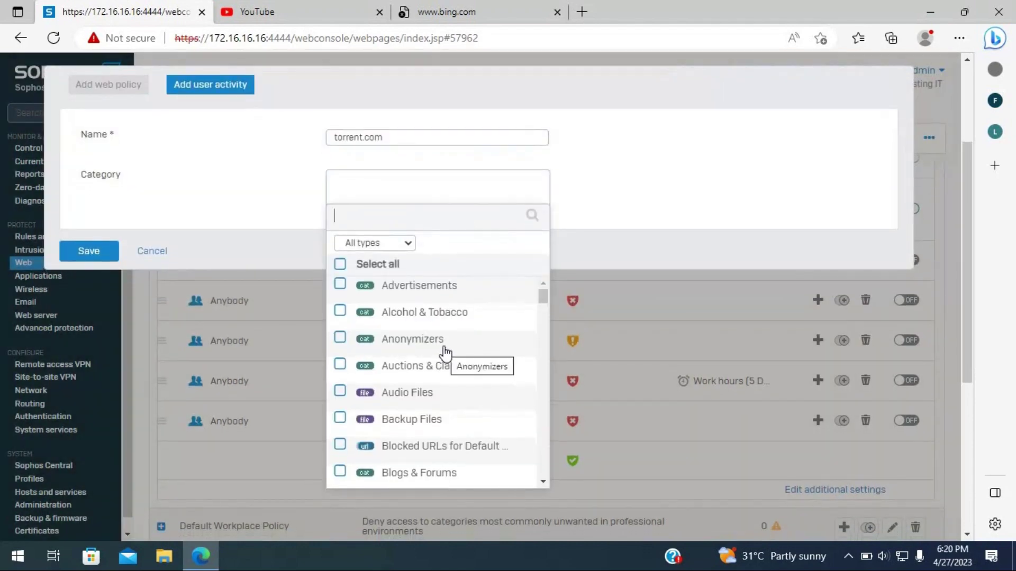
scroll(437, 377, "down", 1)
scroll(437, 377, "down", 8)
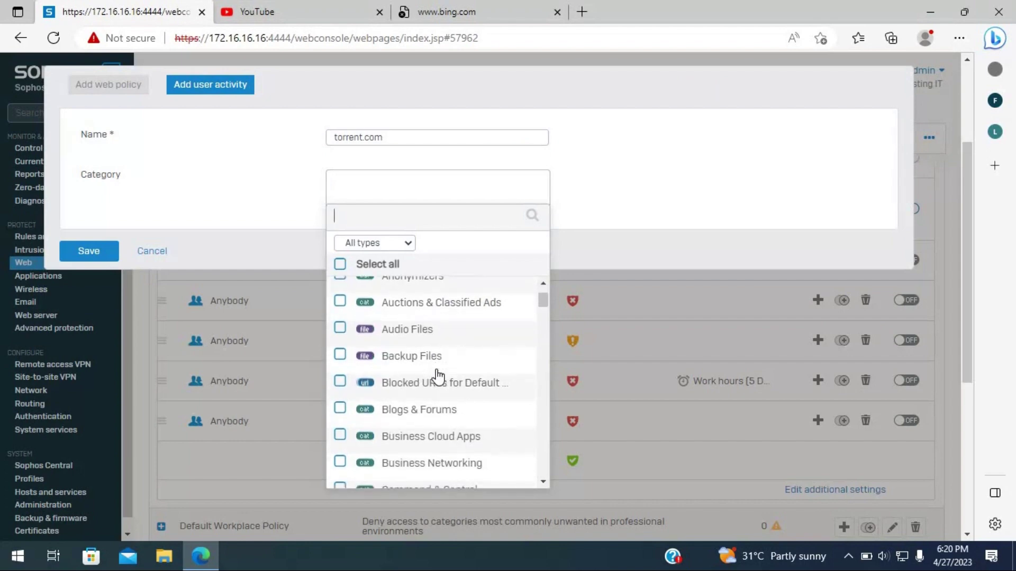
scroll(423, 390, "down", 4)
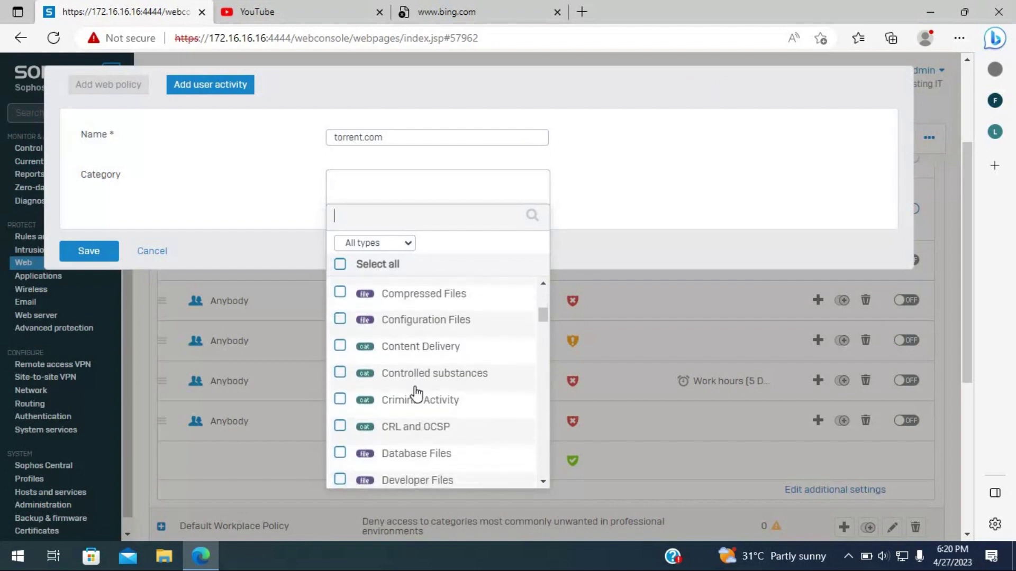
scroll(416, 395, "down", 7)
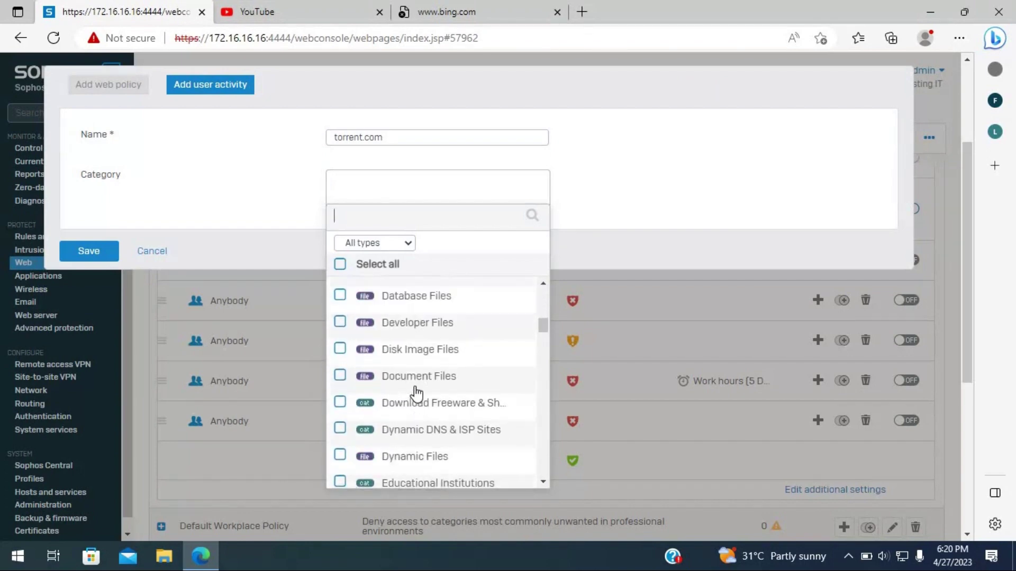
scroll(408, 384, "down", 6)
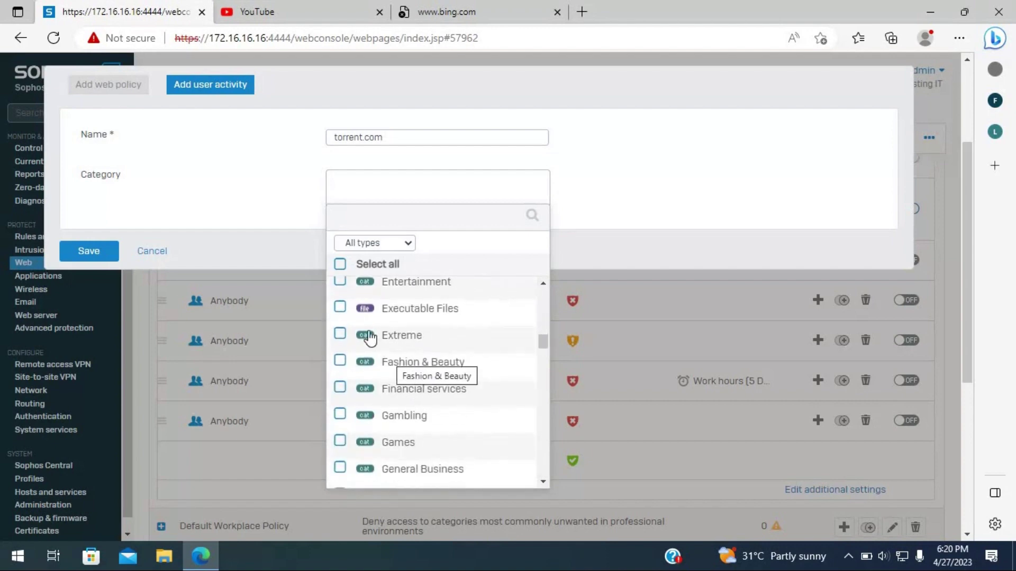
scroll(416, 411, "down", 6)
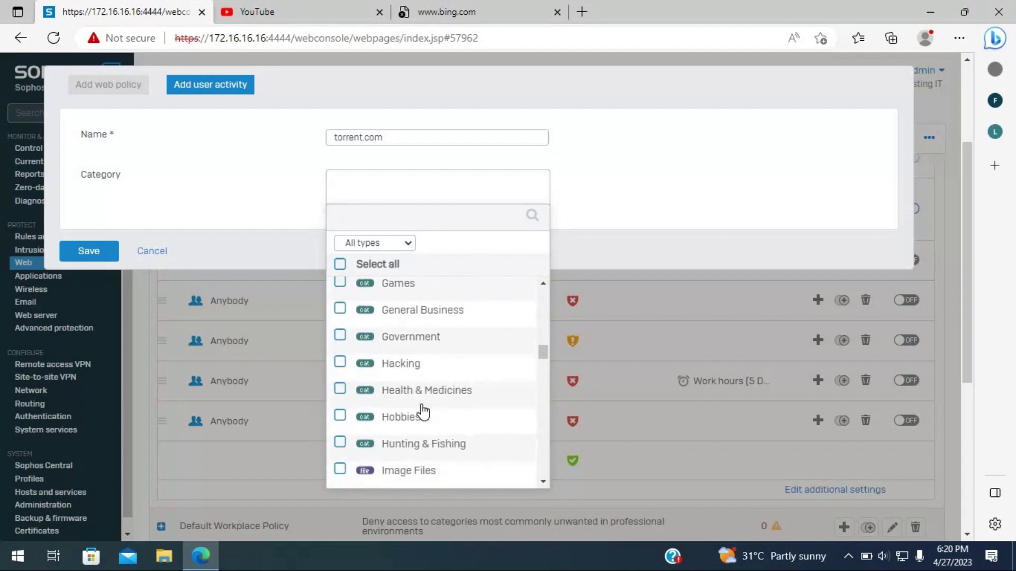
scroll(423, 412, "down", 9)
scroll(435, 401, "down", 8)
scroll(435, 396, "down", 5)
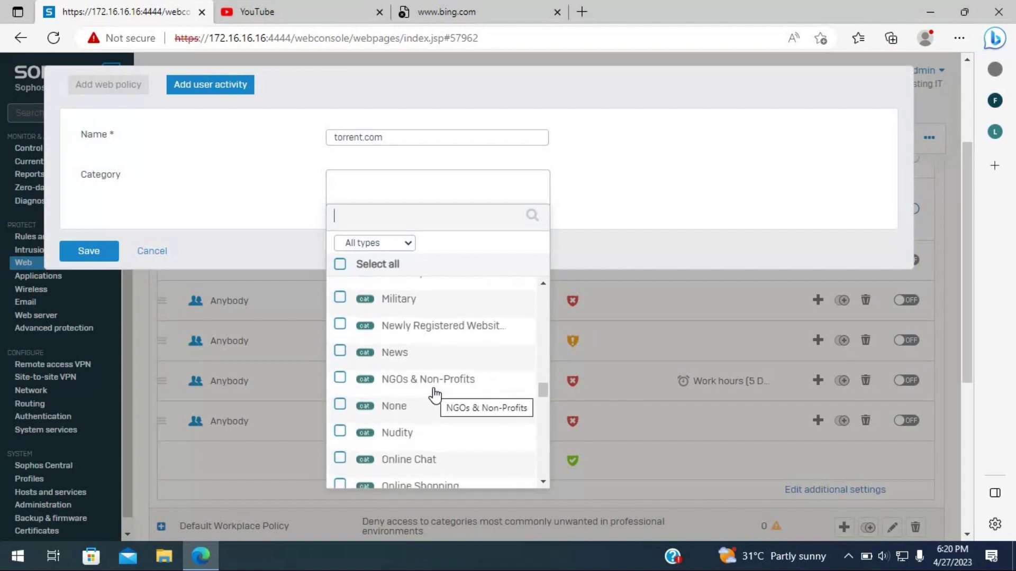
scroll(435, 394, "down", 3)
scroll(435, 396, "down", 6)
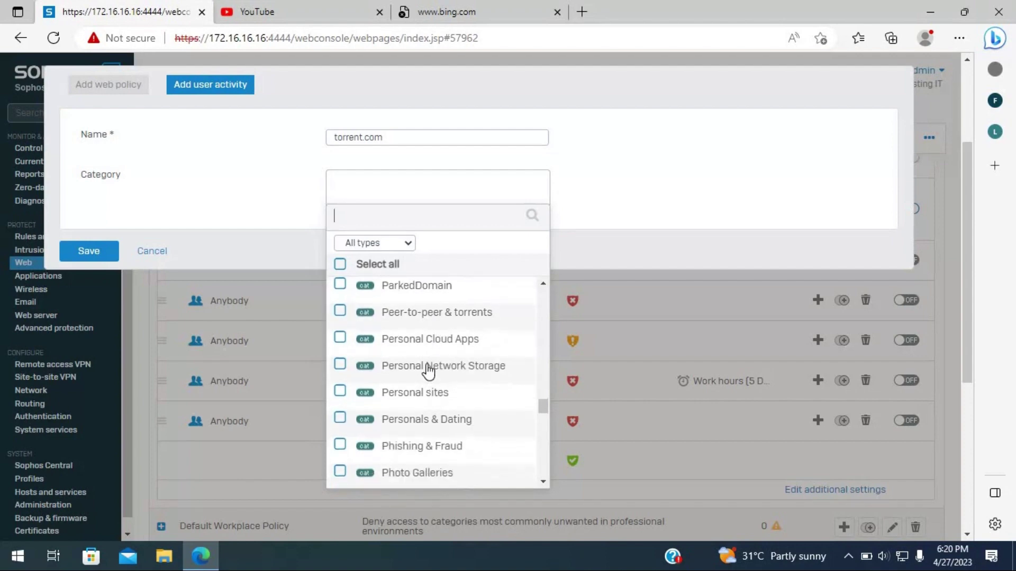
scroll(429, 373, "down", 3)
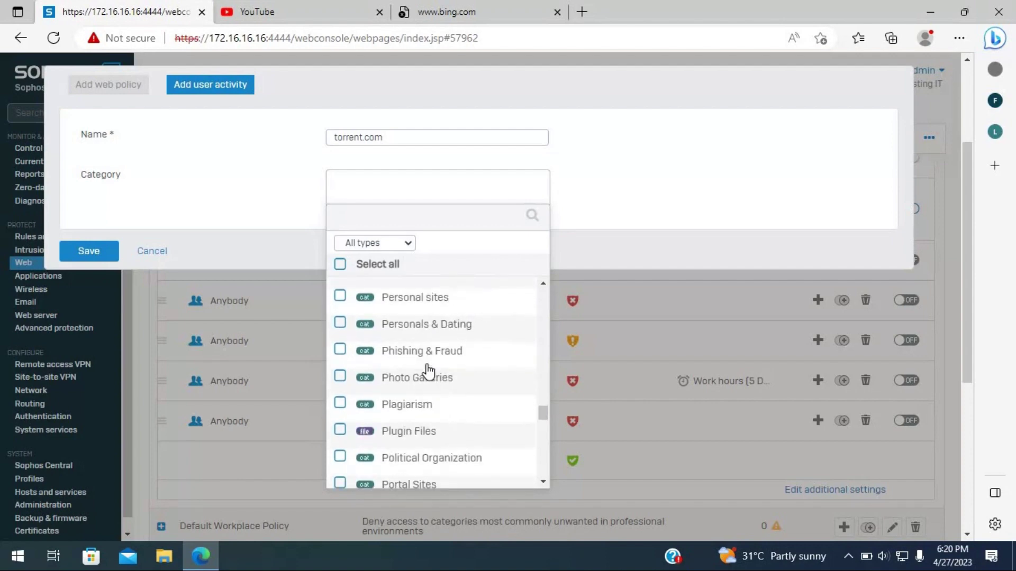
scroll(429, 373, "up", 2)
scroll(429, 373, "up", 2)
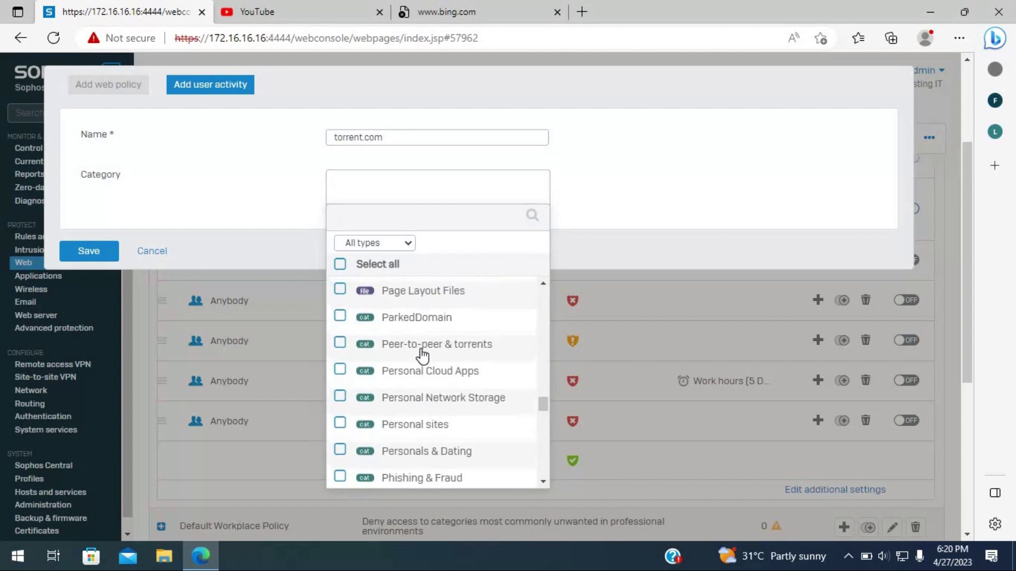
left_click(340, 344)
left_click(434, 500)
left_click(88, 275)
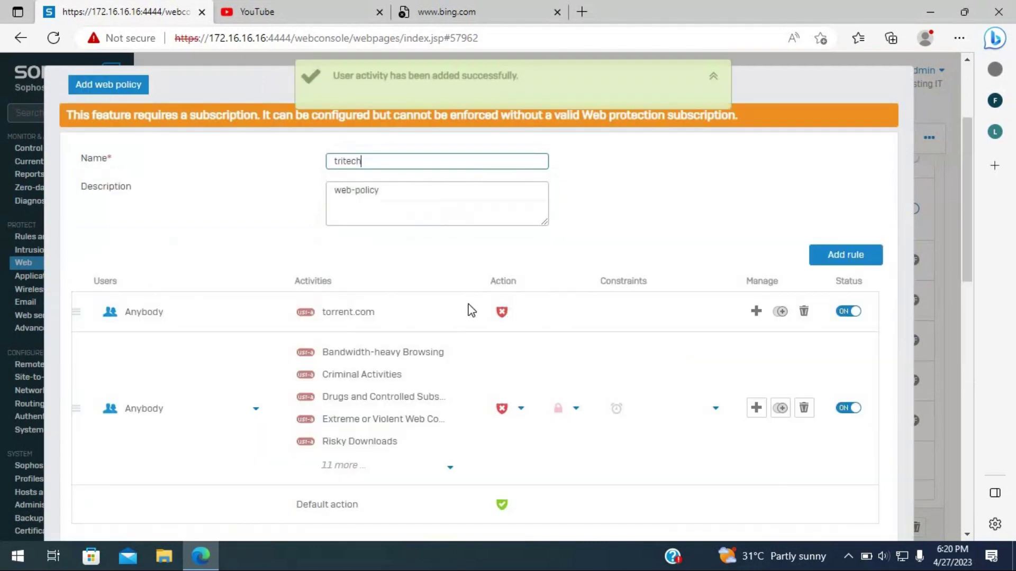
left_click(517, 317)
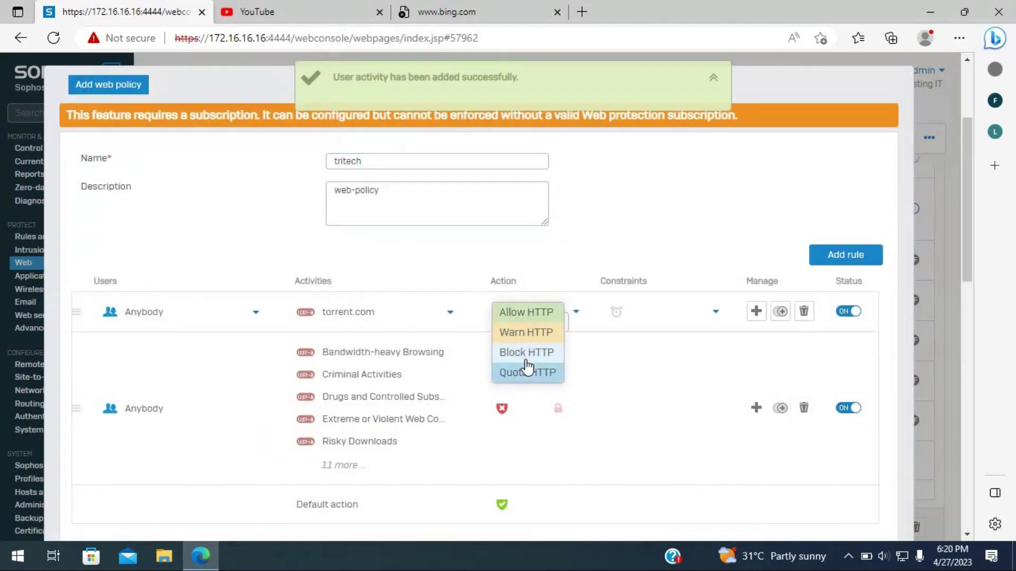
left_click(525, 356)
left_click(559, 315)
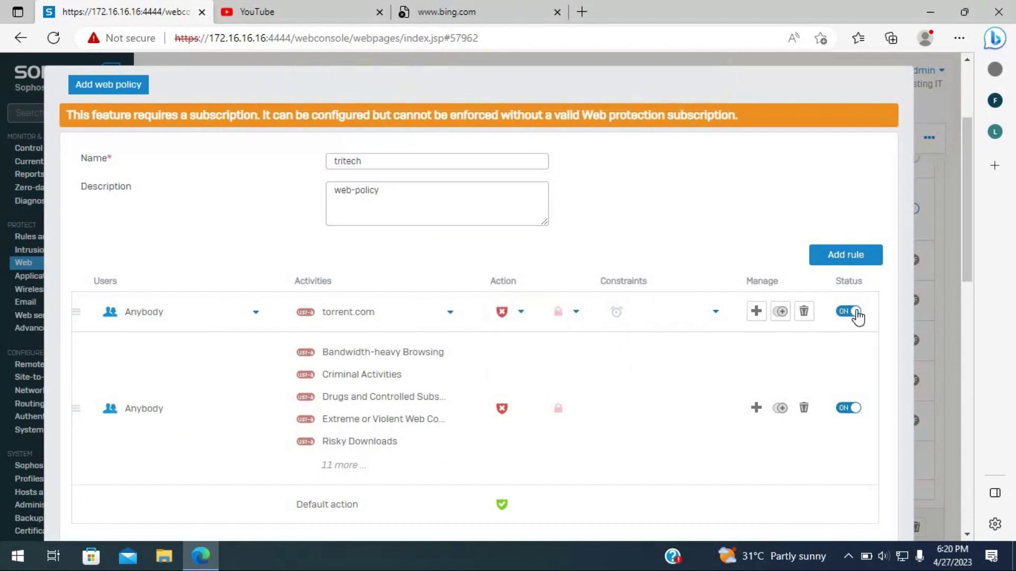
scroll(603, 159, "down", 5)
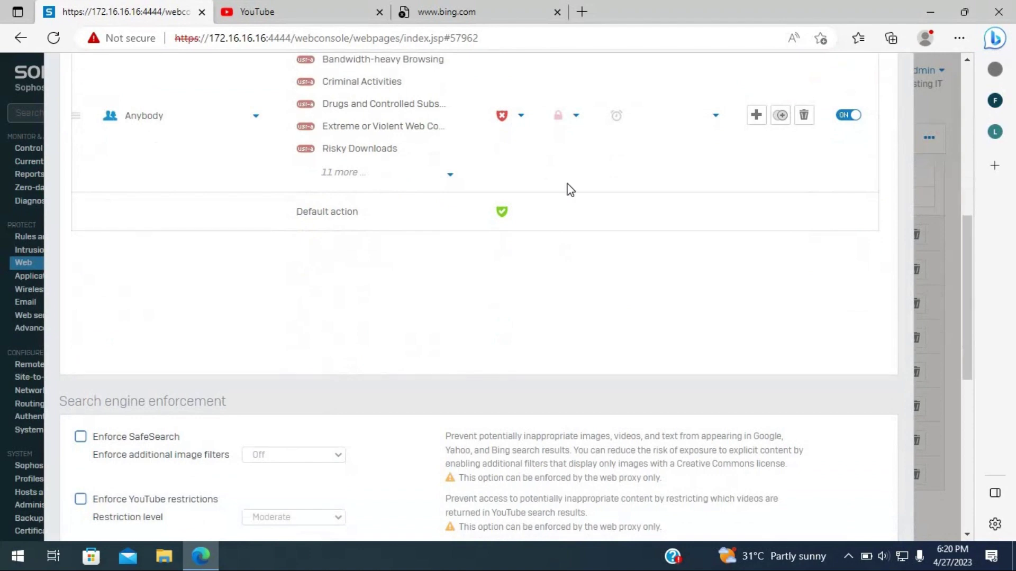
scroll(288, 317, "down", 3)
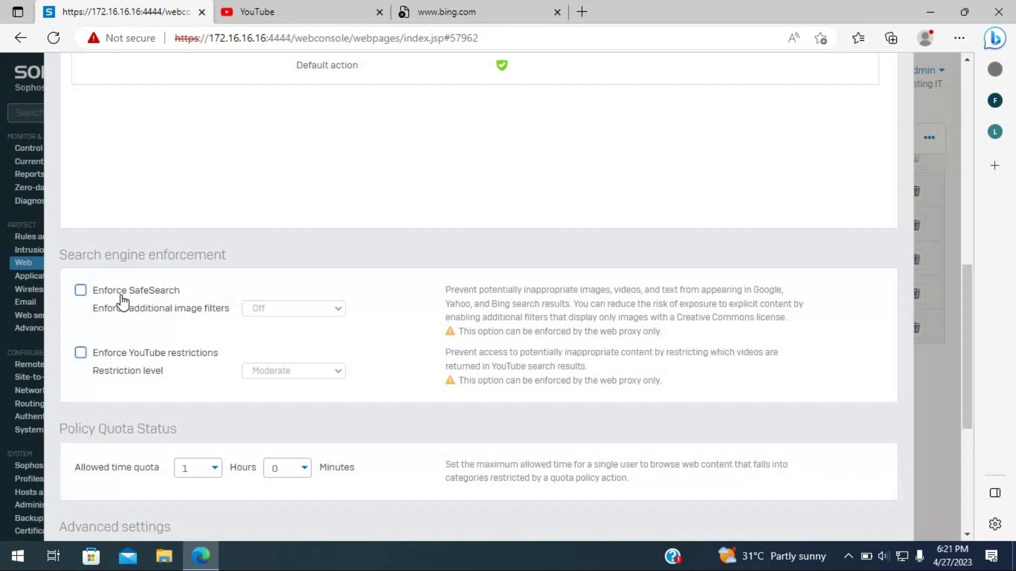
- Enforce SafeSearch with additional image filters set to On
left_click(122, 300)
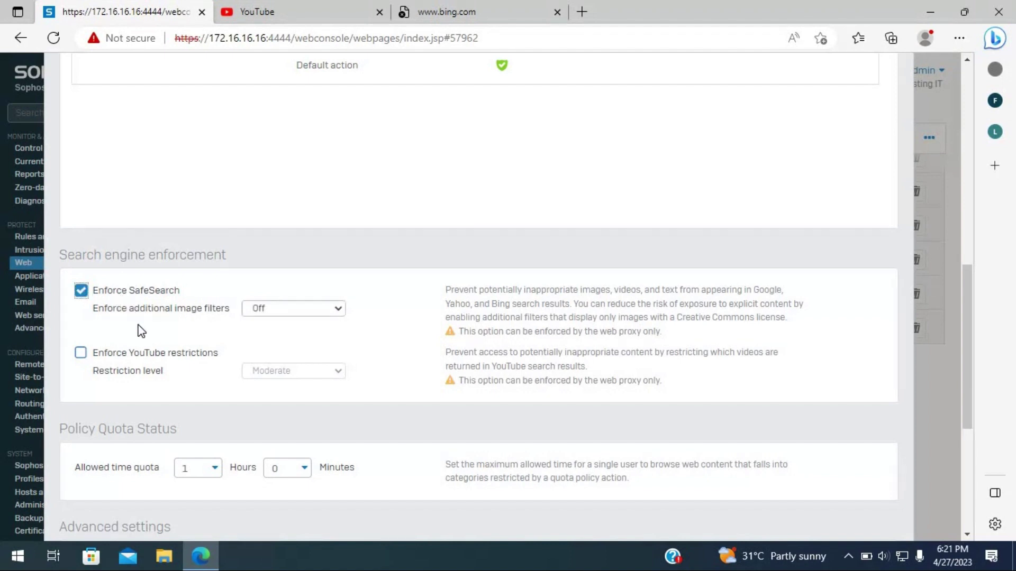
left_click(289, 318)
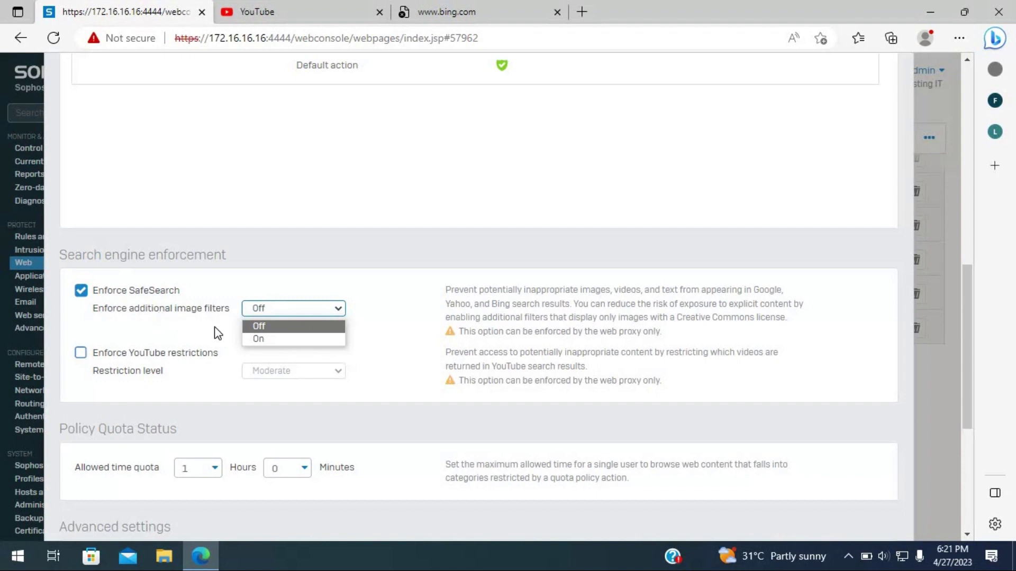
left_click(258, 339)
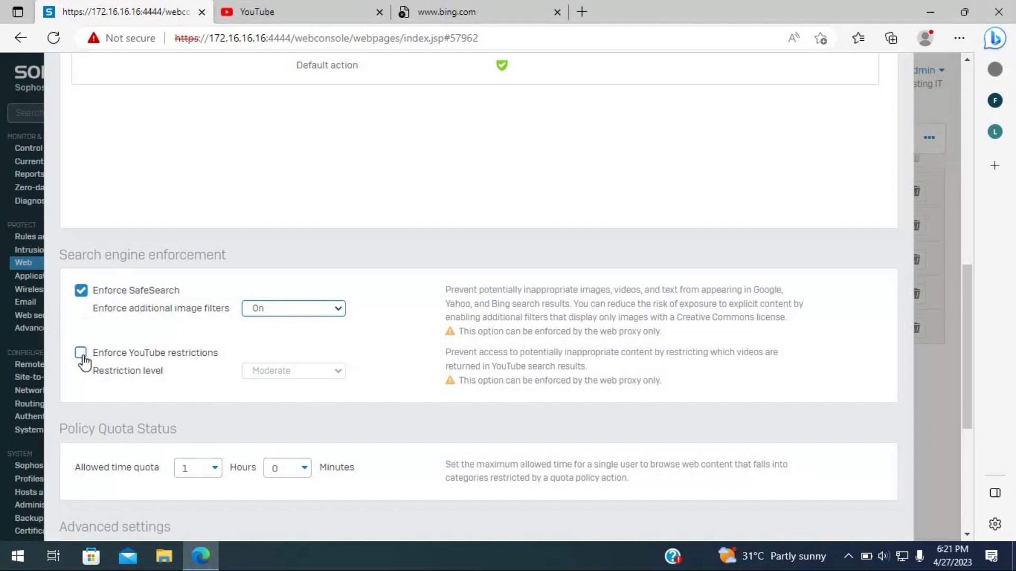
- Enforce YouTube restrictions at the Strict restriction level
left_click(82, 353)
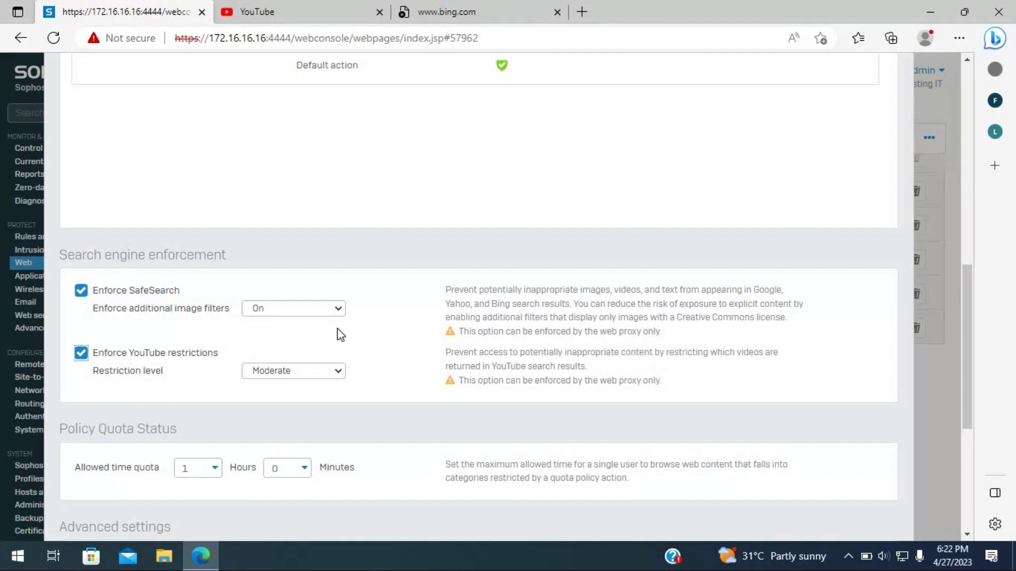
left_click(316, 372)
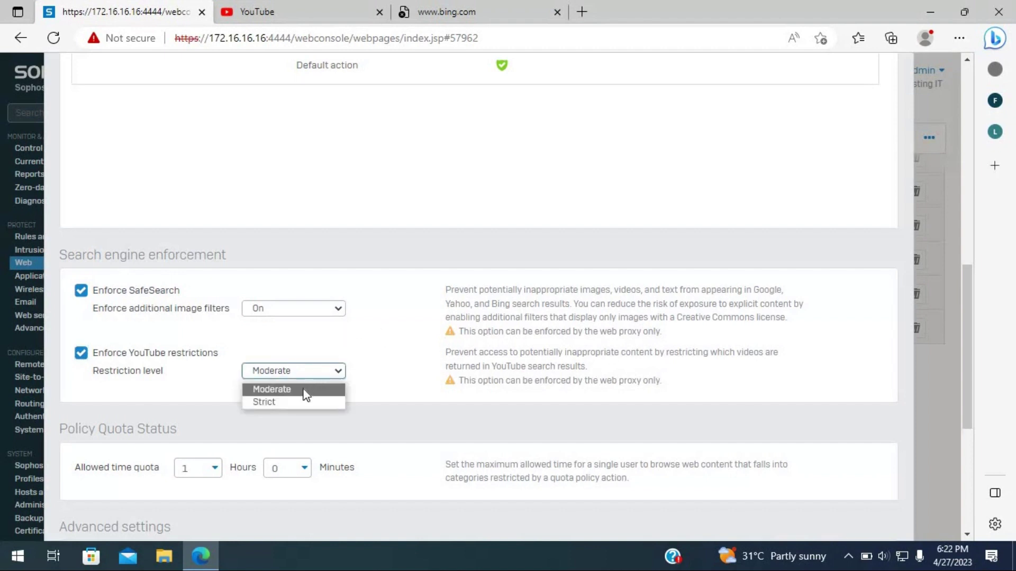
left_click(305, 394)
left_click(290, 372)
left_click(288, 400)
scroll(402, 365, "down", 5)
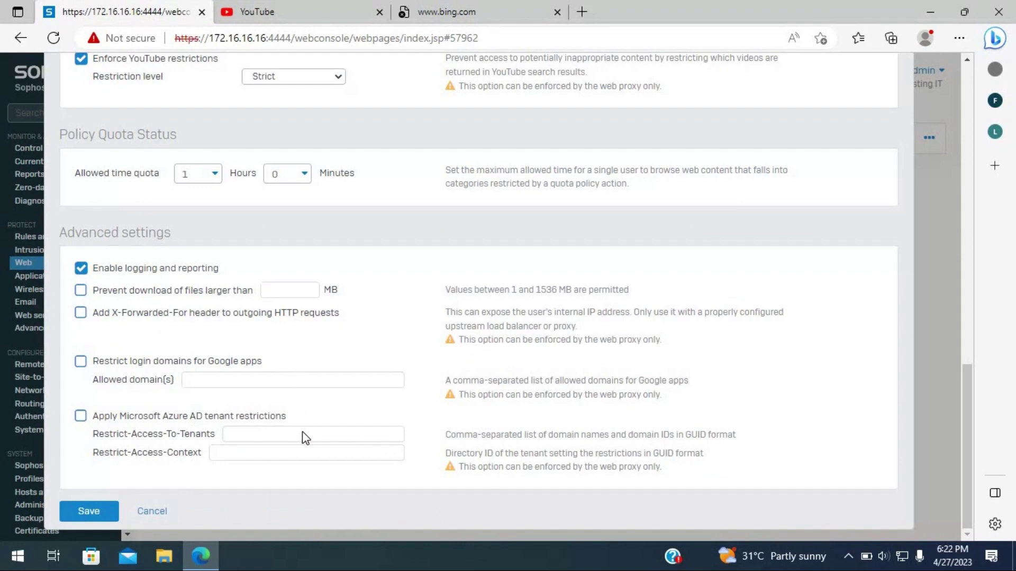
- Save the tritech web policy, close the firewall-rule reminder, and return to the rules list
scroll(338, 417, "up", 15)
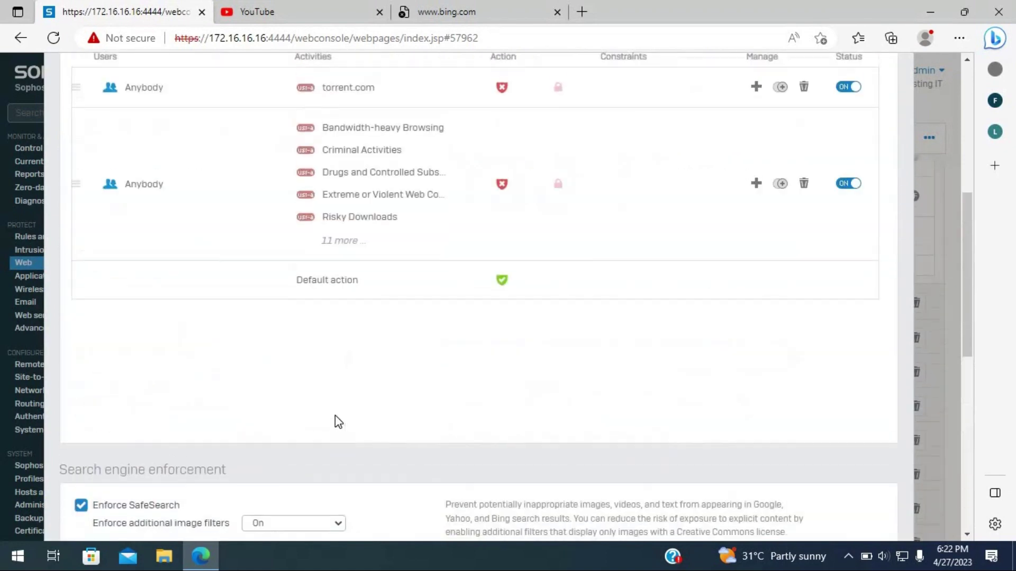
scroll(211, 418, "down", 15)
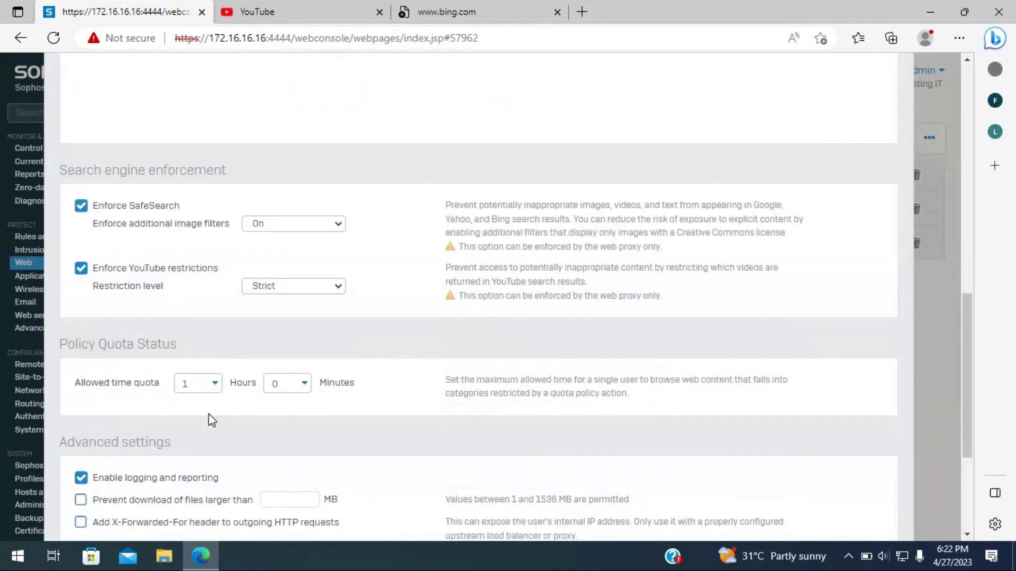
left_click(111, 512)
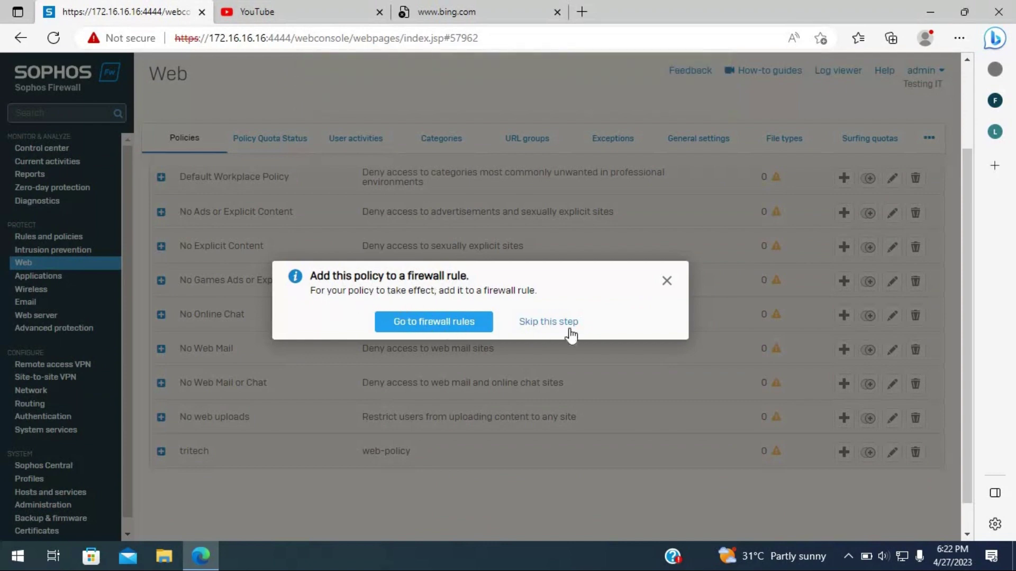
left_click(668, 282)
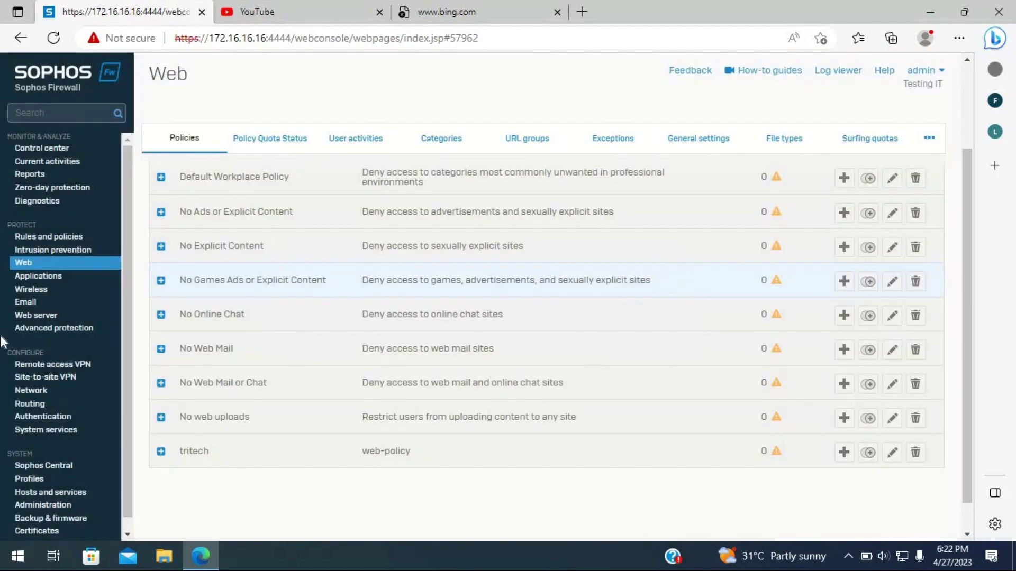
left_click(49, 237)
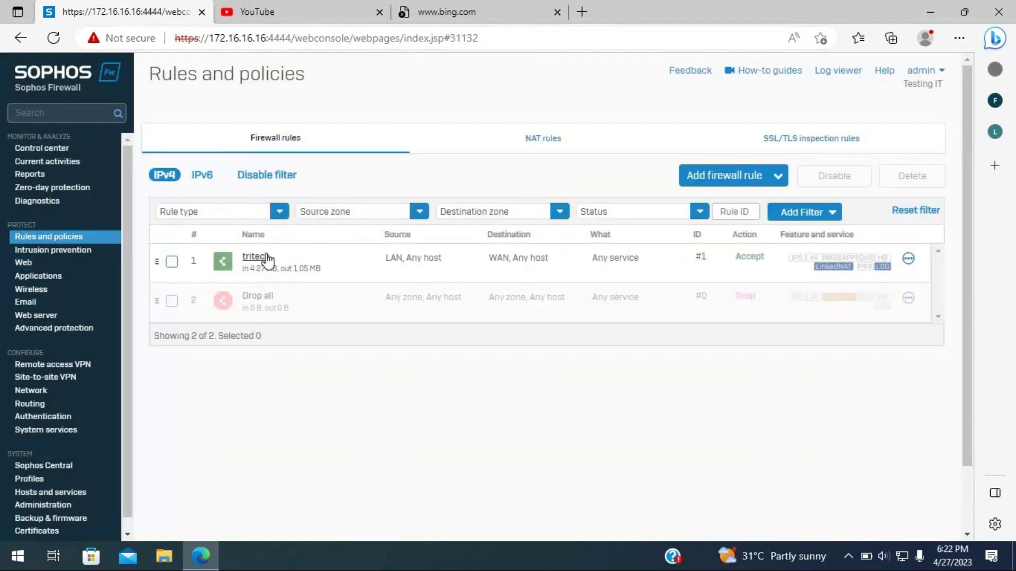
- Open the tritech firewall rule from the Rules and policies list
left_click(256, 258)
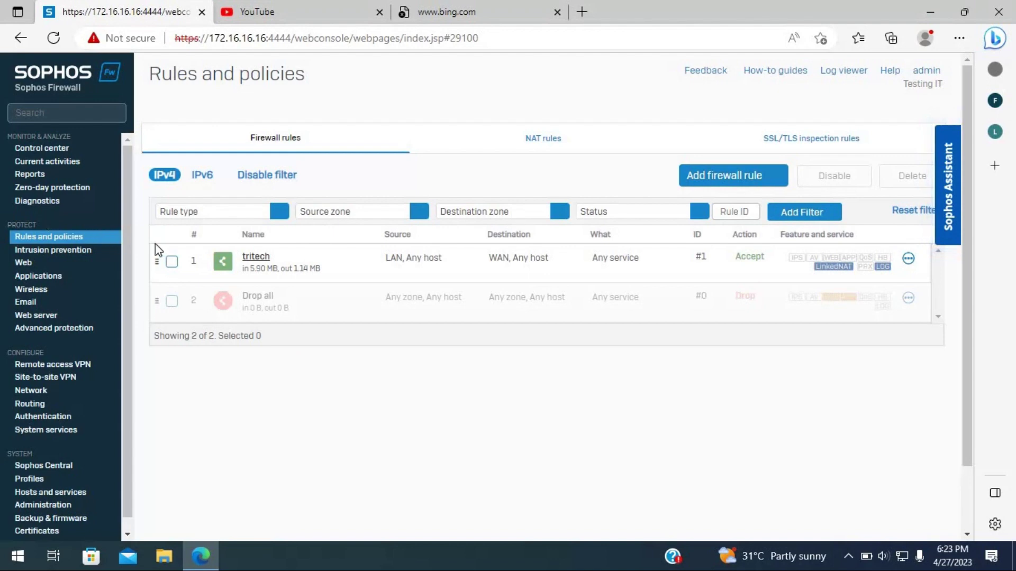
- Choose tritech as the Web policy under the rule's Web filtering settings and save the rule
left_click(255, 258)
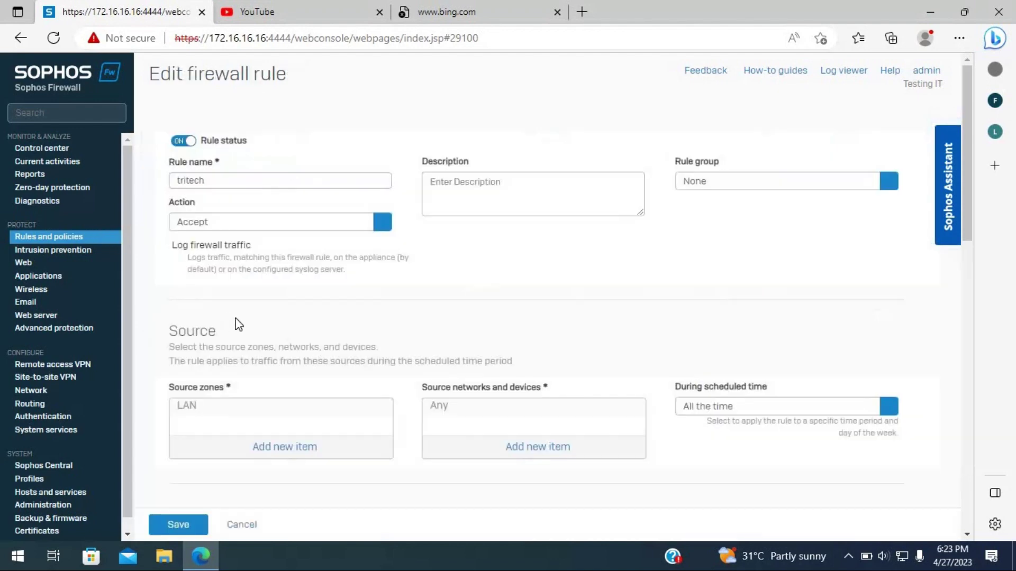
scroll(264, 328, "down", 3)
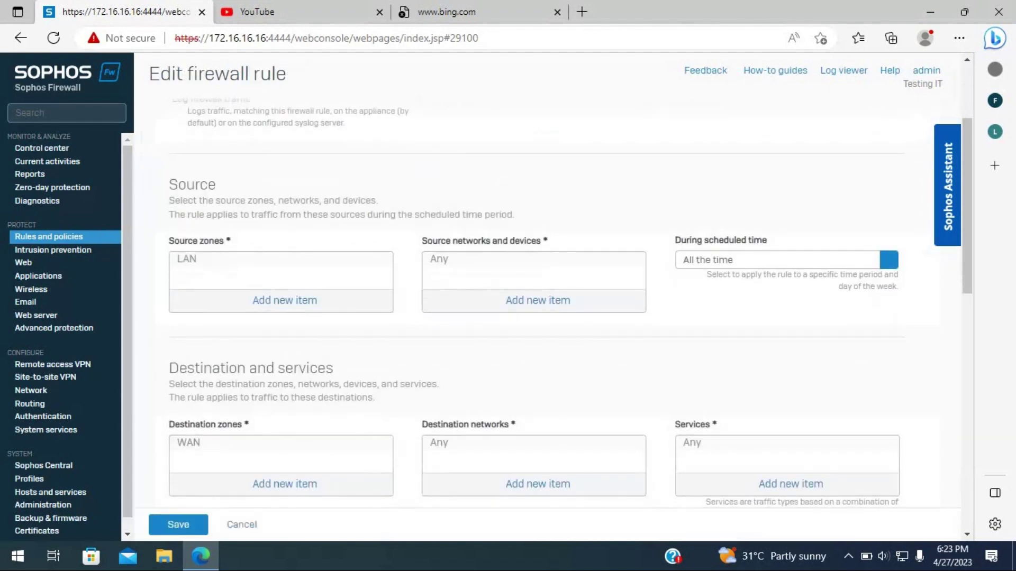
scroll(412, 322, "down", 10)
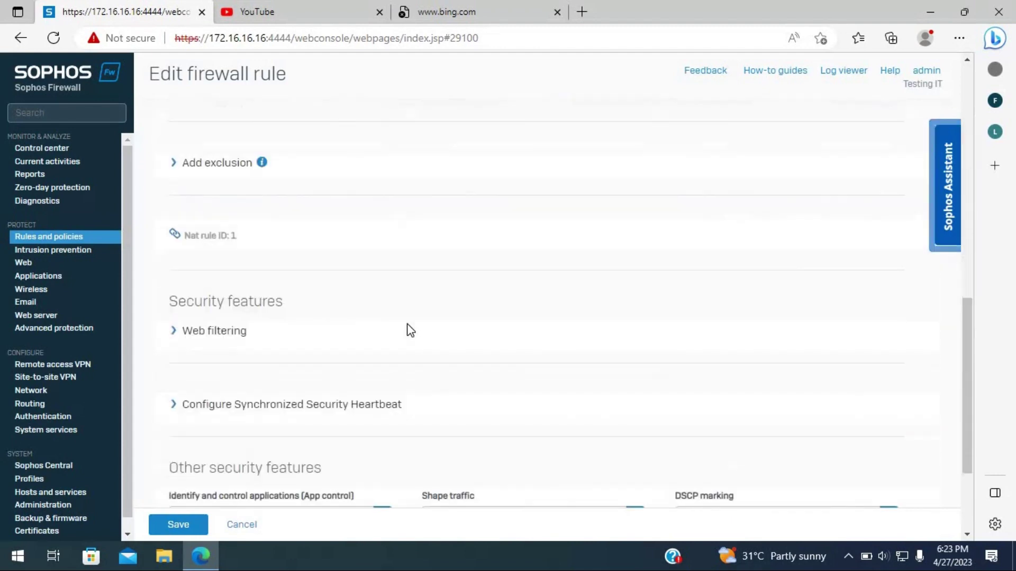
scroll(184, 254, "down", 2)
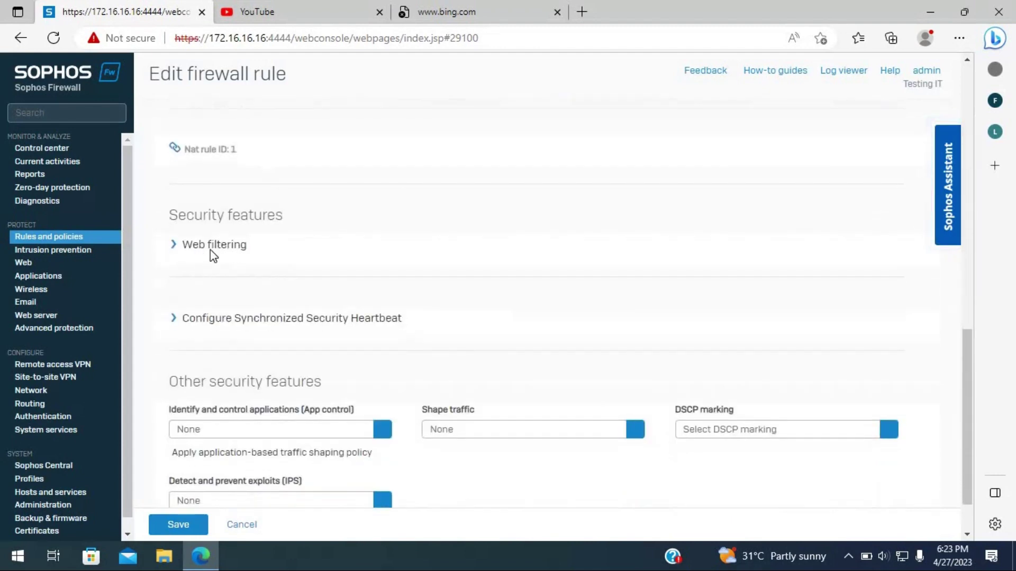
left_click(176, 247)
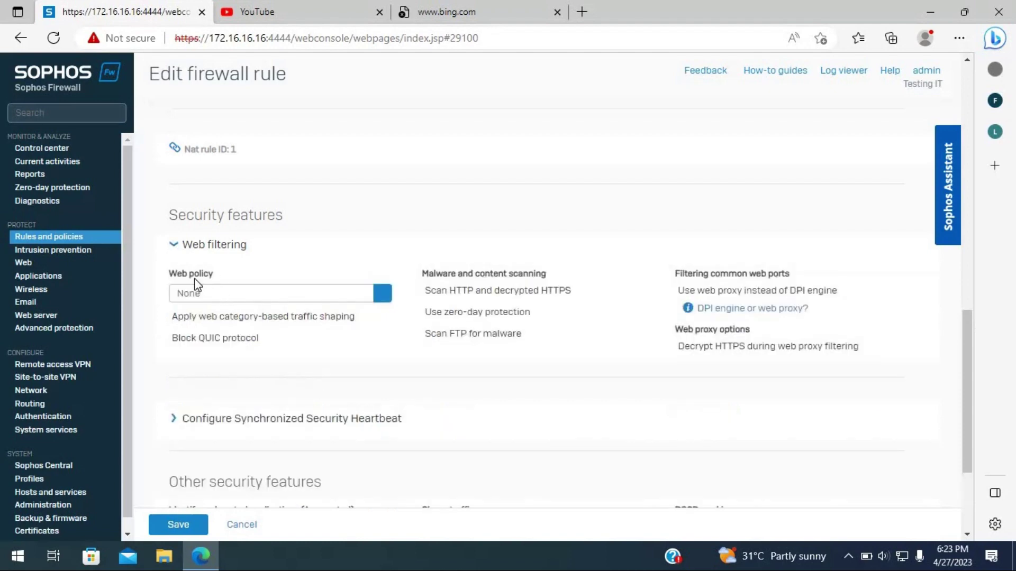
left_click(240, 295)
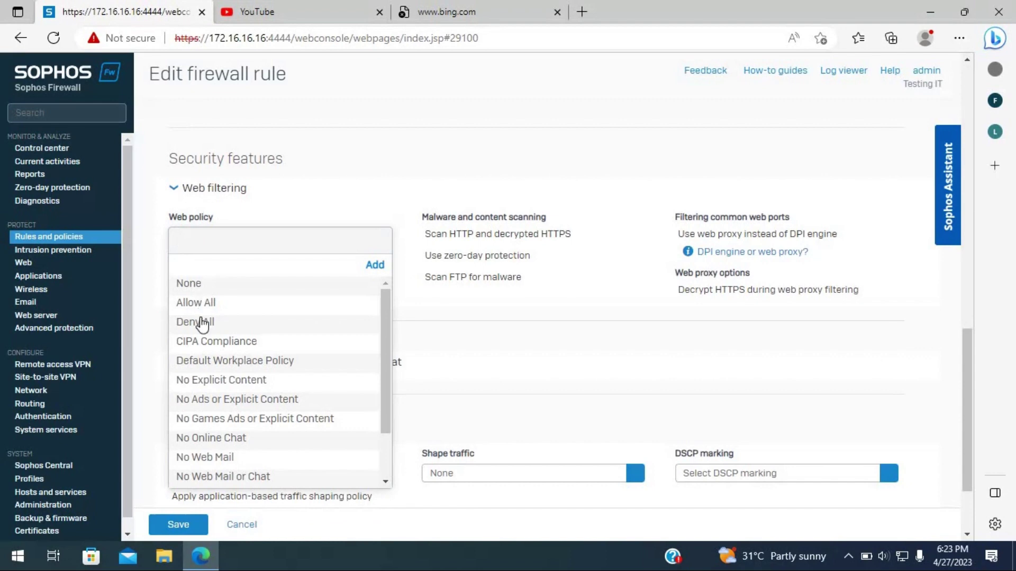
scroll(214, 422, "down", 1)
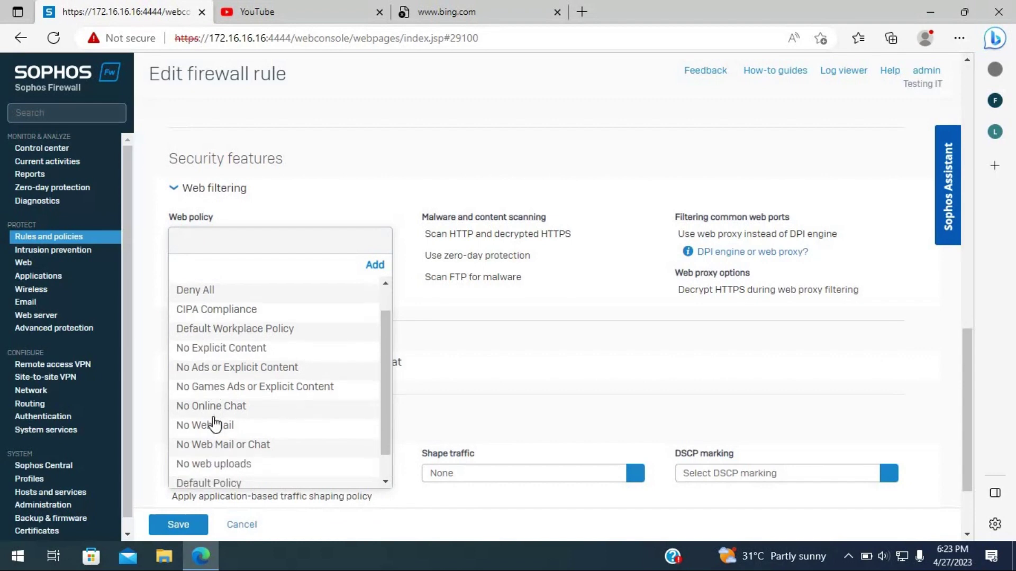
scroll(213, 423, "down", 1)
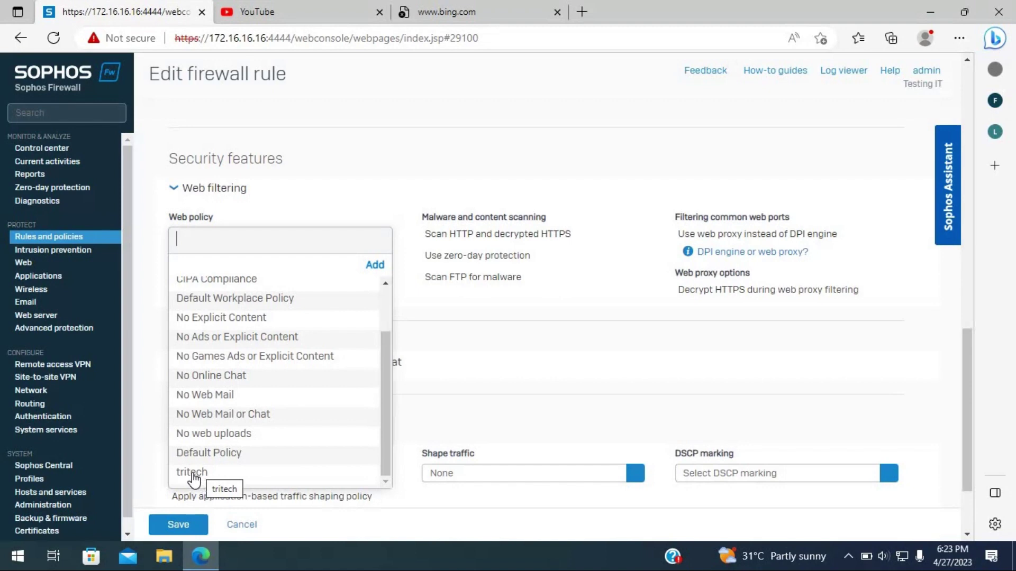
left_click(194, 472)
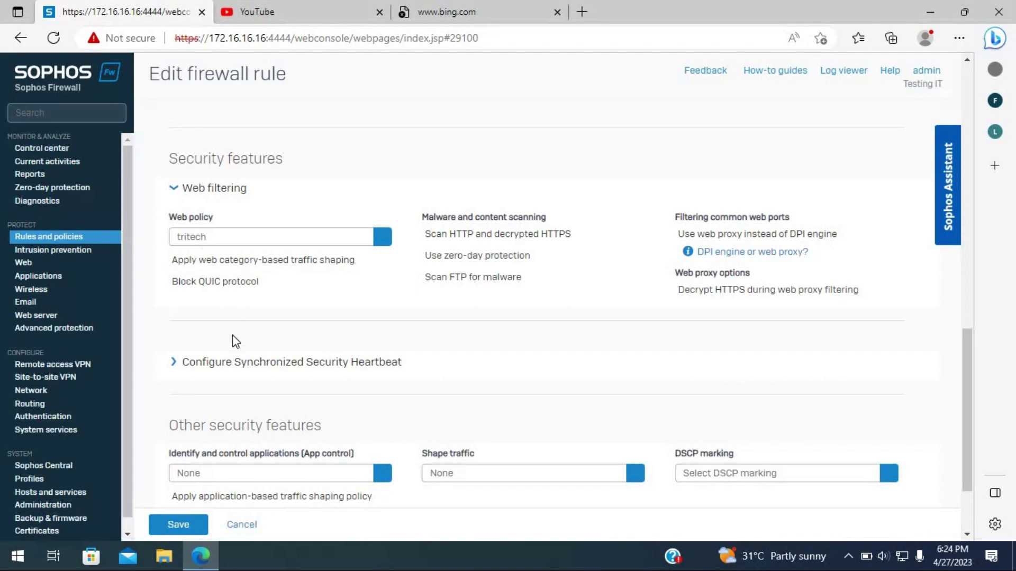
scroll(233, 344, "down", 2)
left_click(198, 524)
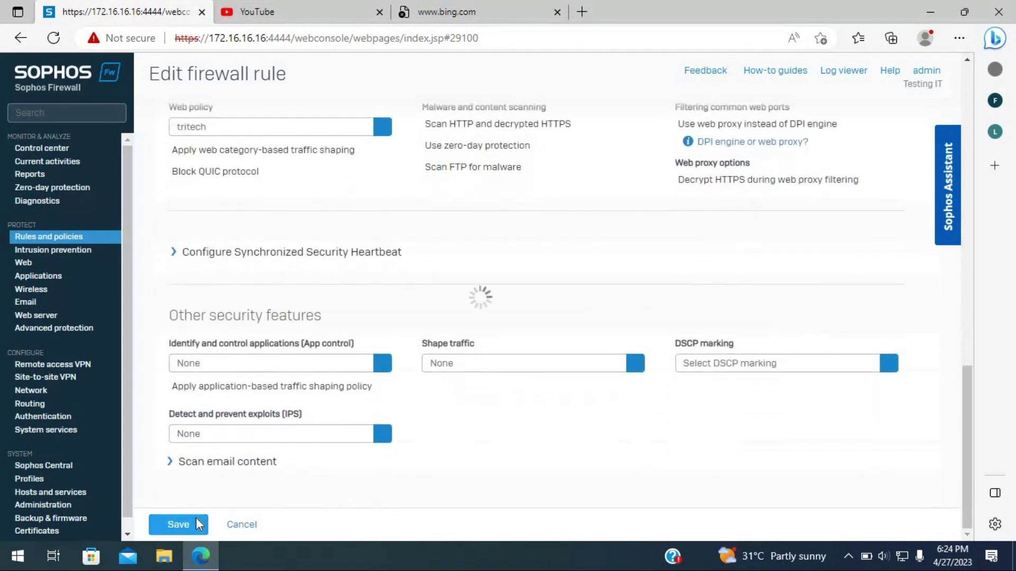
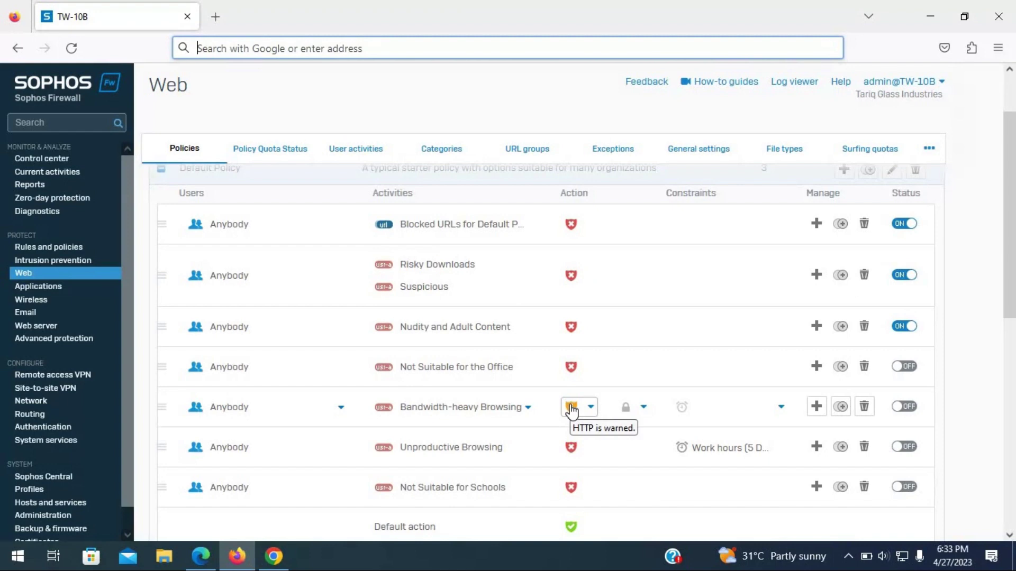
- Switch the Bandwidth-heavy Browsing (warn) rule from OFF to ON in the default web policy
left_click(906, 409)
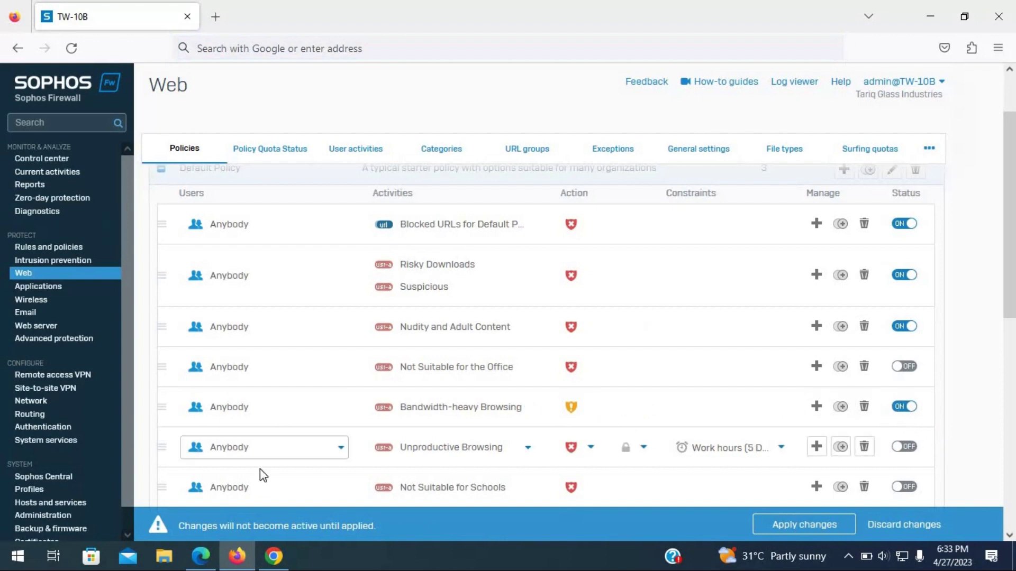
- Search YouTube for '4k video', play FLYING OVER ALPS (4K UHD) after a retry, then pause it
left_click(274, 556)
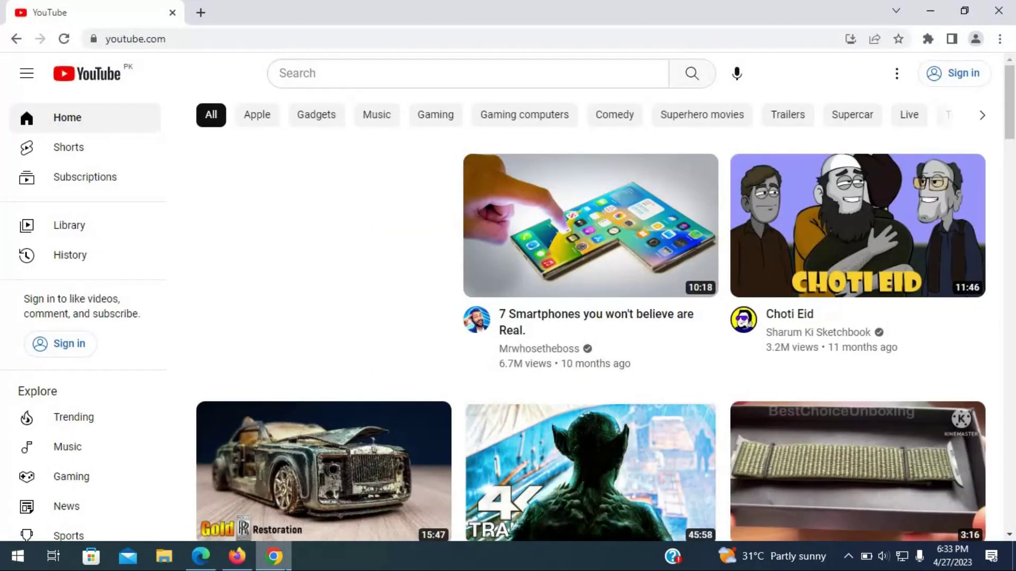
left_click(370, 71)
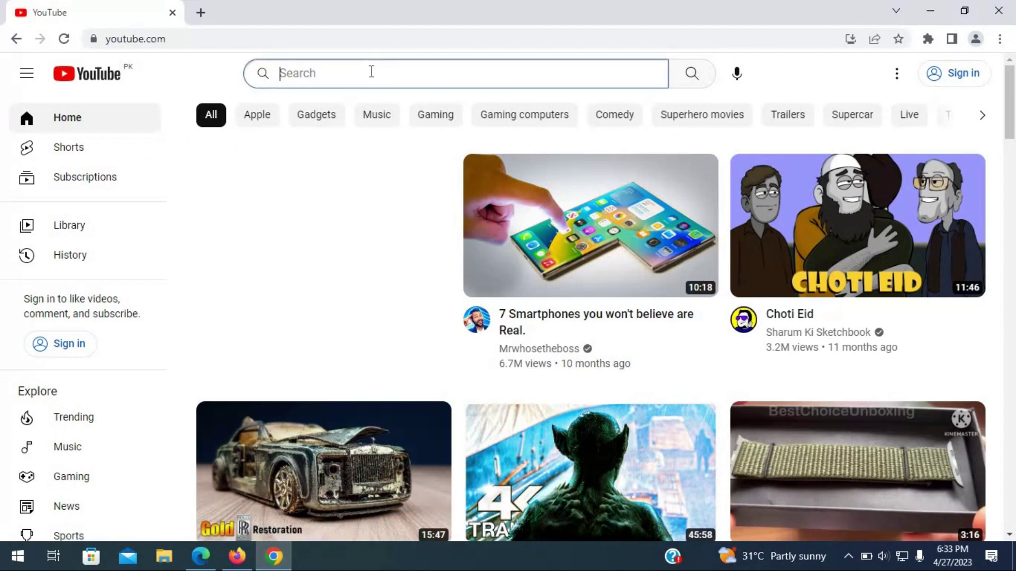
type("4k video")
key("Return")
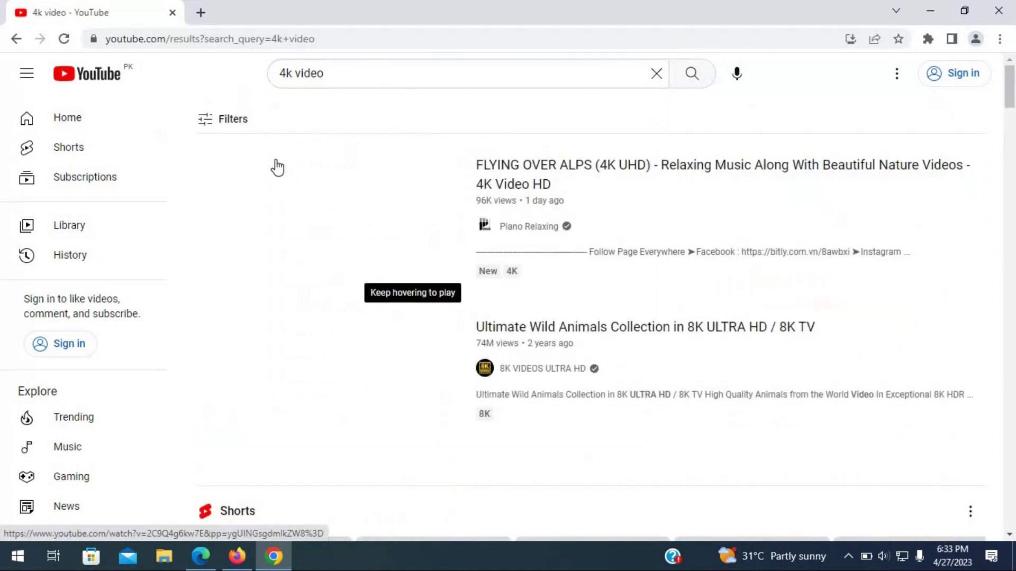
left_click(333, 217)
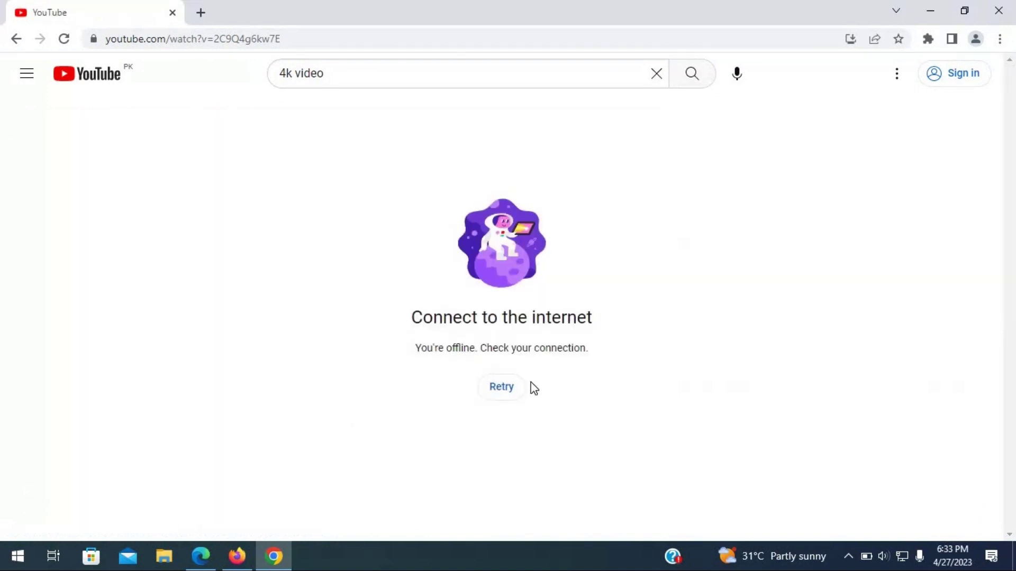
left_click(498, 401)
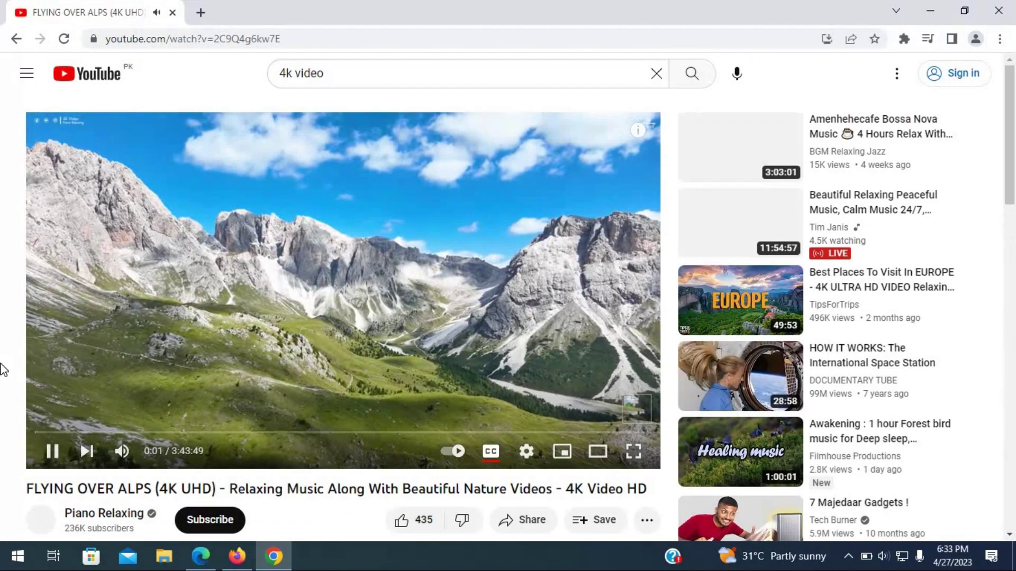
left_click(174, 335)
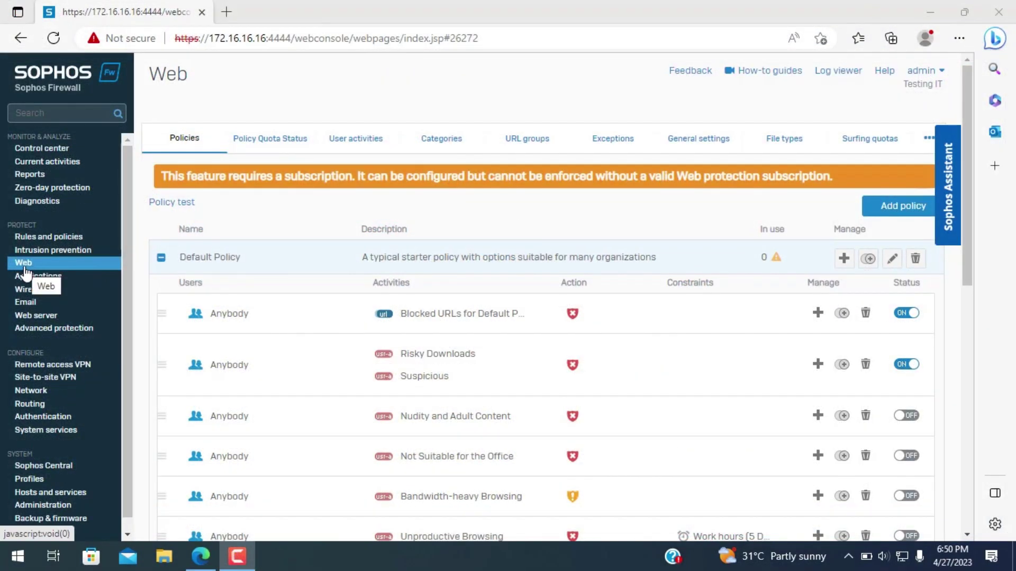
- Reload the Web policies list, collapse Default Policy's rules, and begin adding a new web policy
left_click(24, 265)
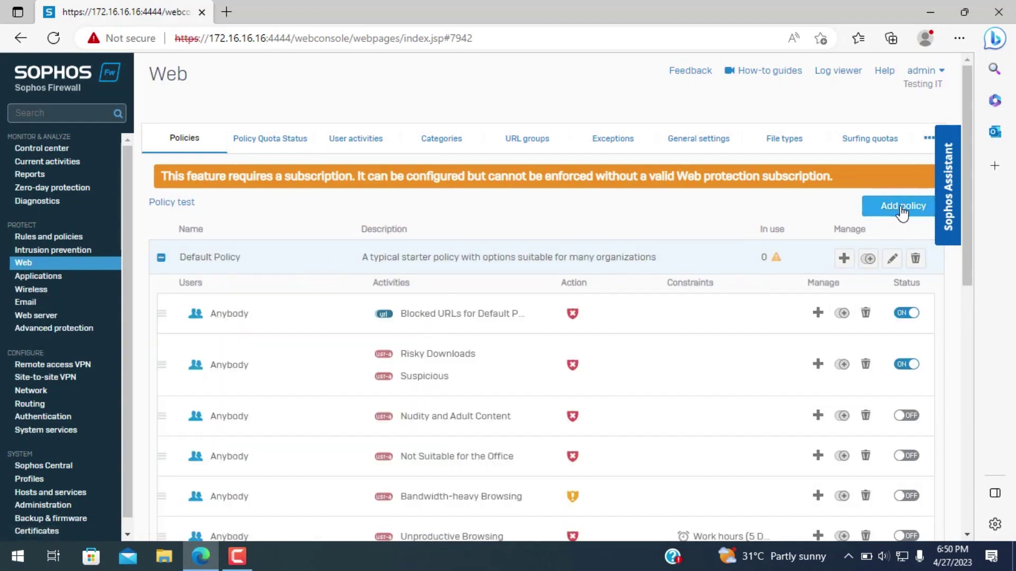
scroll(226, 267, "down", 5)
scroll(224, 265, "down", 3)
scroll(222, 291, "up", 8)
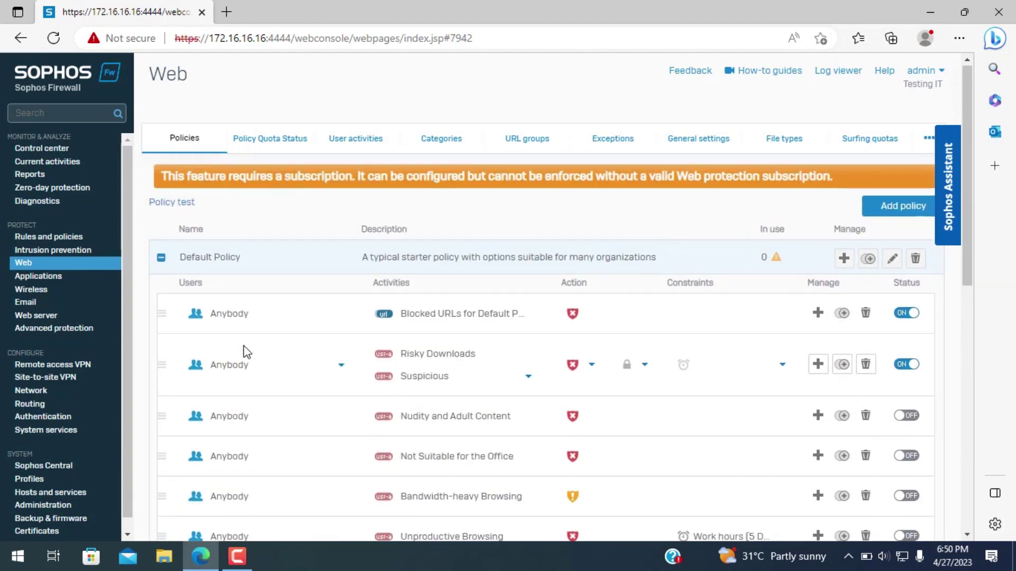
scroll(244, 345, "down", 7)
scroll(229, 367, "up", 7)
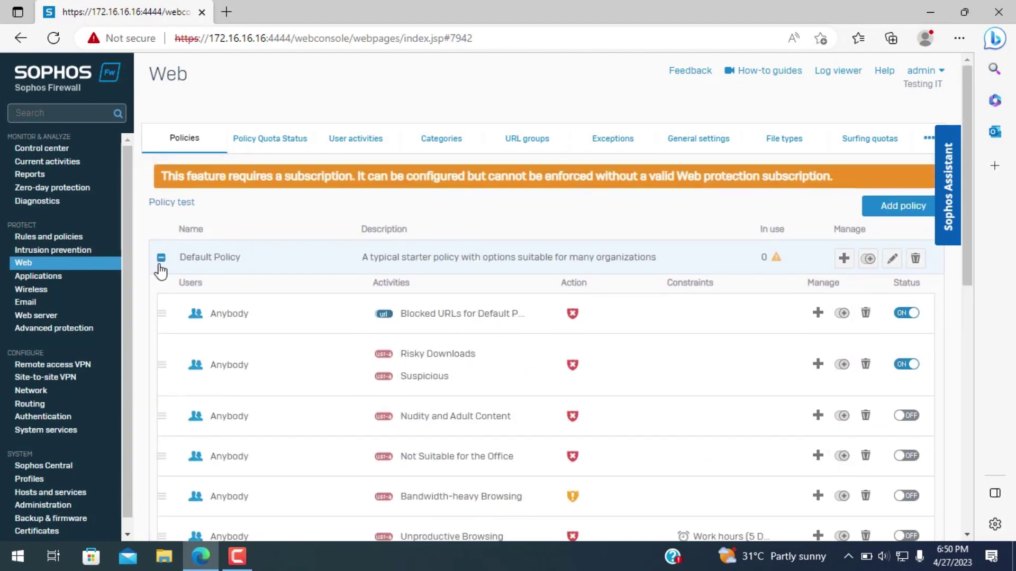
left_click(161, 257)
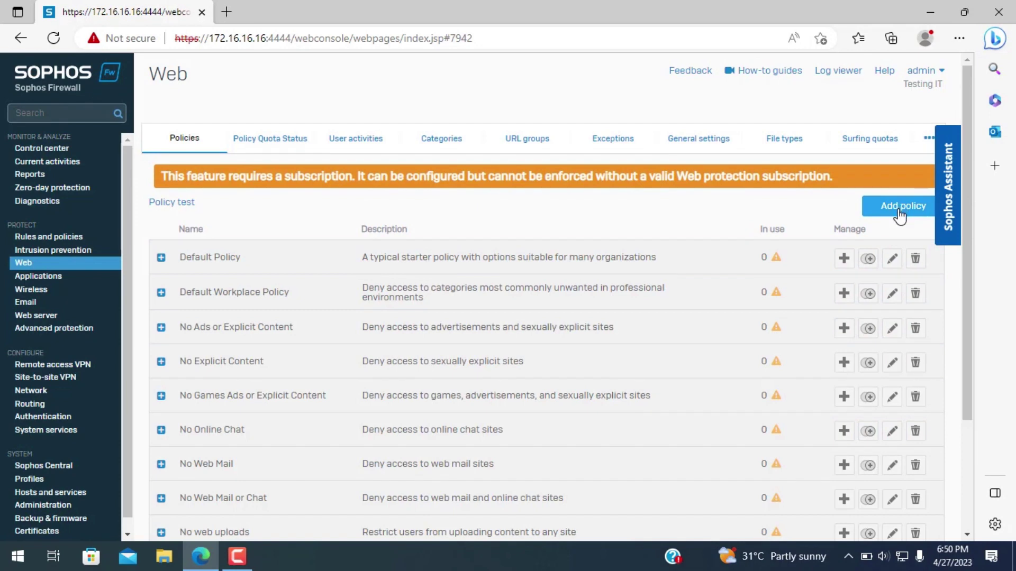
left_click(899, 214)
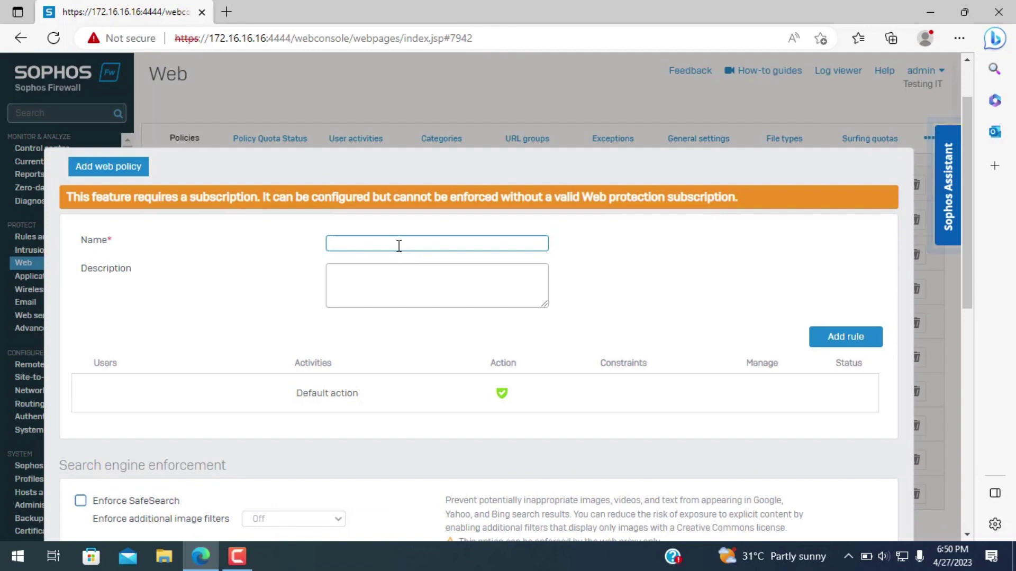
- Name the policy 'testing' with description 'webpolicy' and add an Anybody rule for All web traffic
left_click(399, 245)
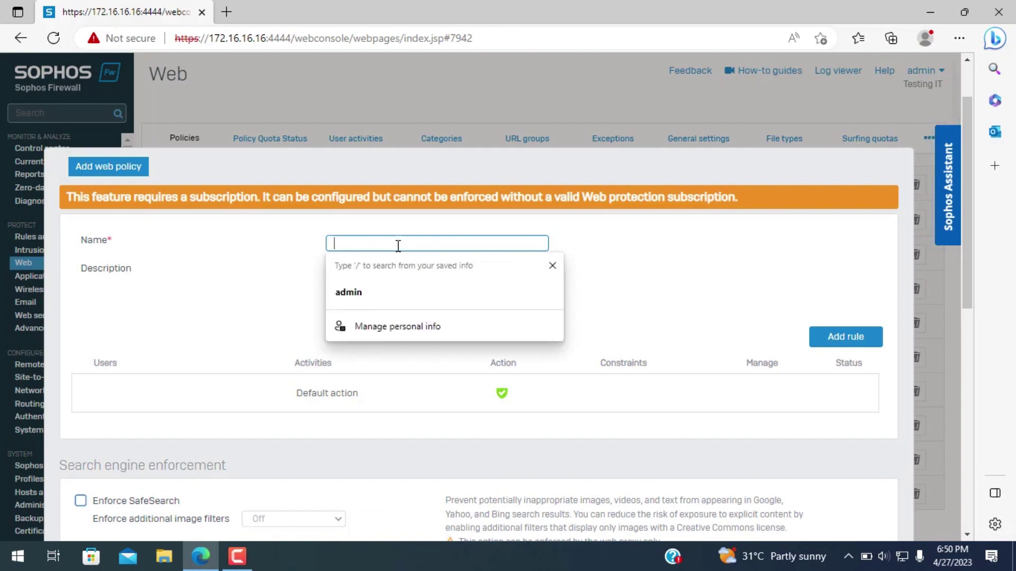
type("testing")
left_click(378, 286)
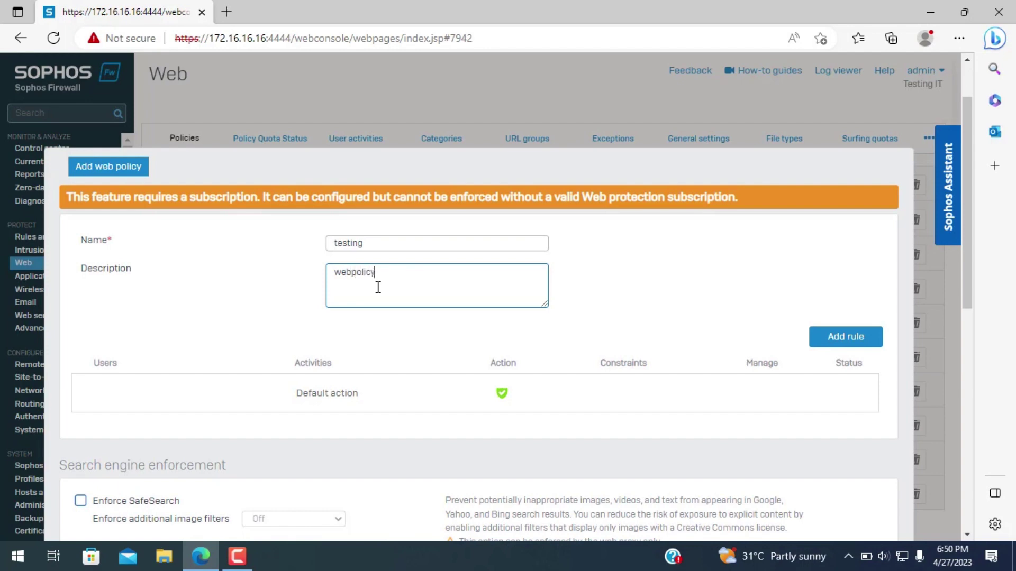
scroll(463, 323, "down", 1)
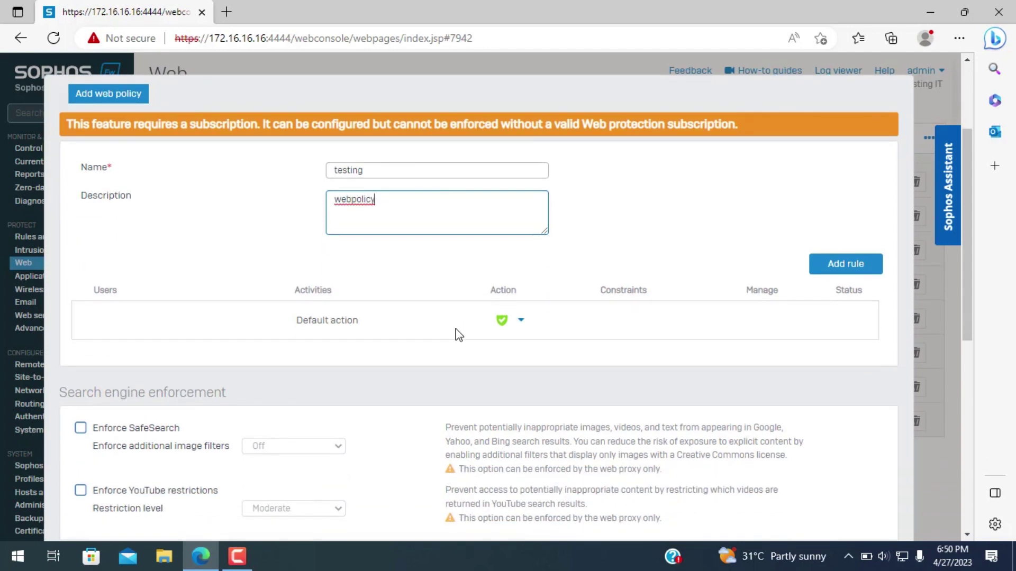
scroll(458, 335, "down", 1)
scroll(457, 330, "up", 2)
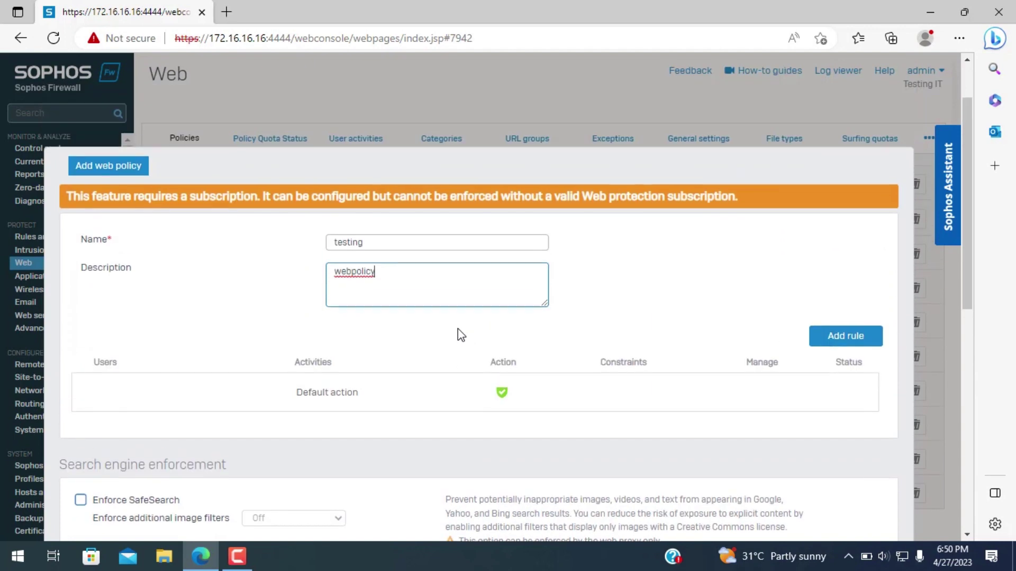
left_click(845, 337)
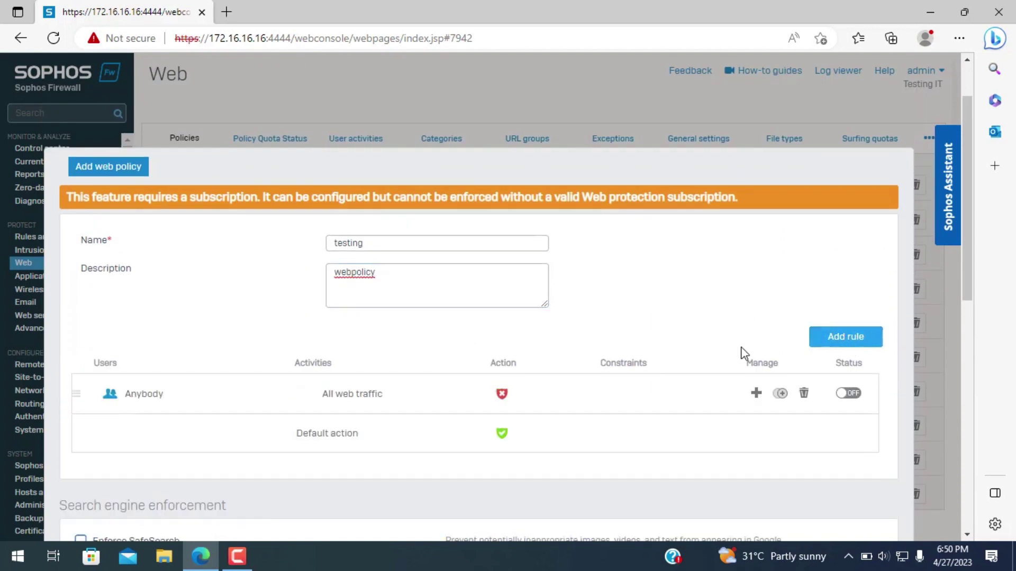
scroll(769, 347, "down", 1)
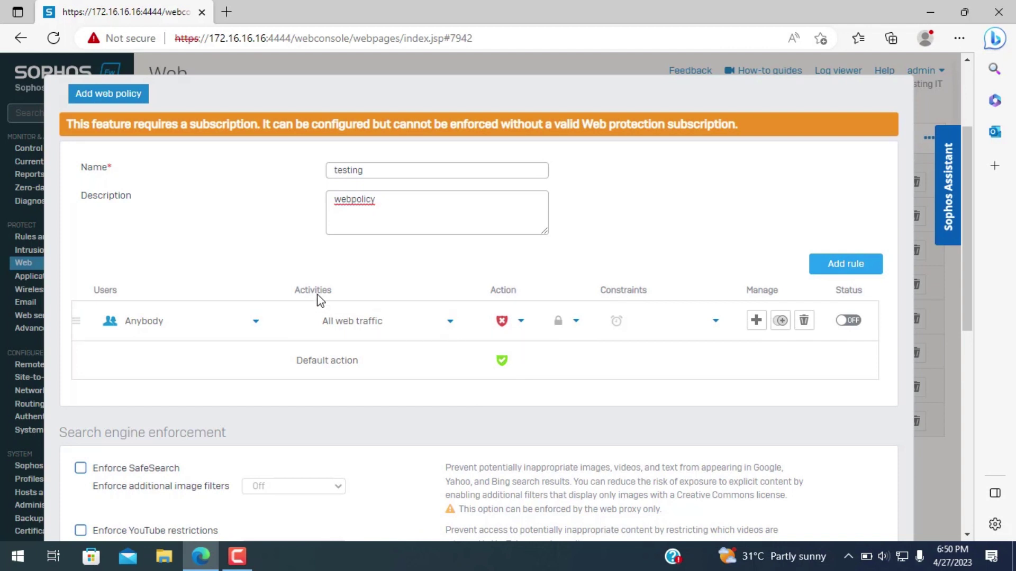
- Remove All web traffic from the rule's activities and switch the picker to web categories
left_click(338, 324)
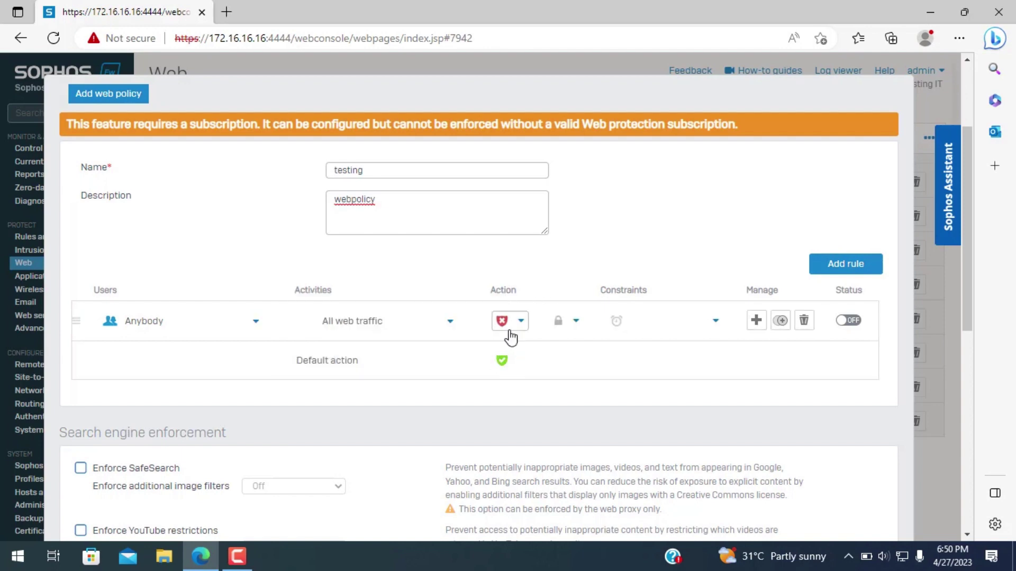
left_click(372, 336)
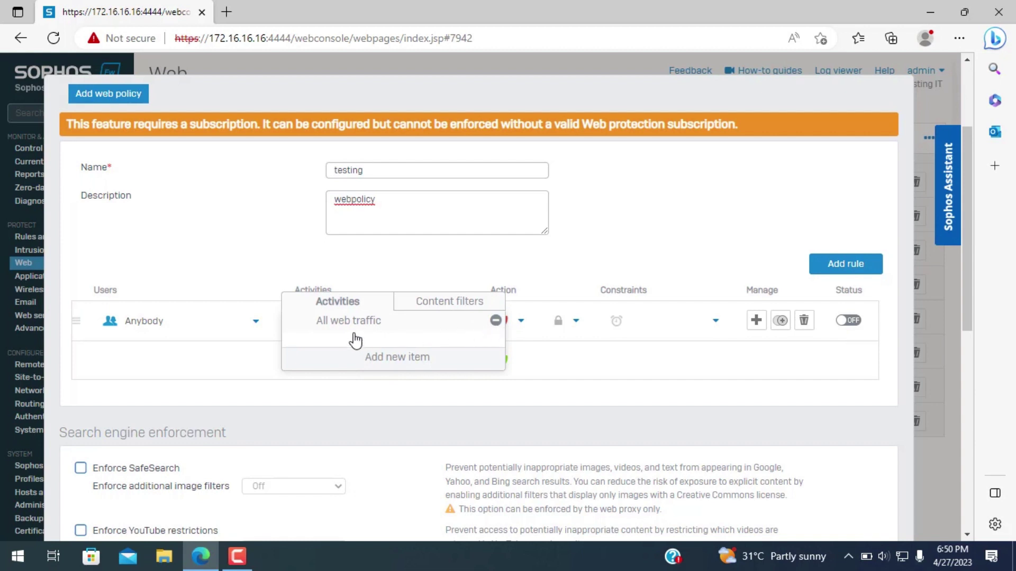
left_click(496, 322)
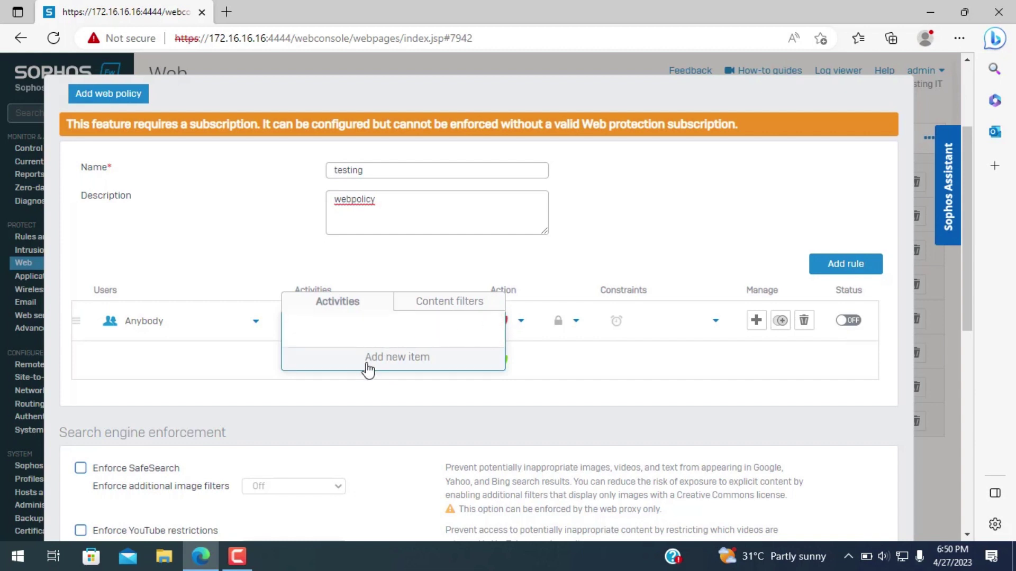
left_click(369, 360)
scroll(381, 363, "down", 3)
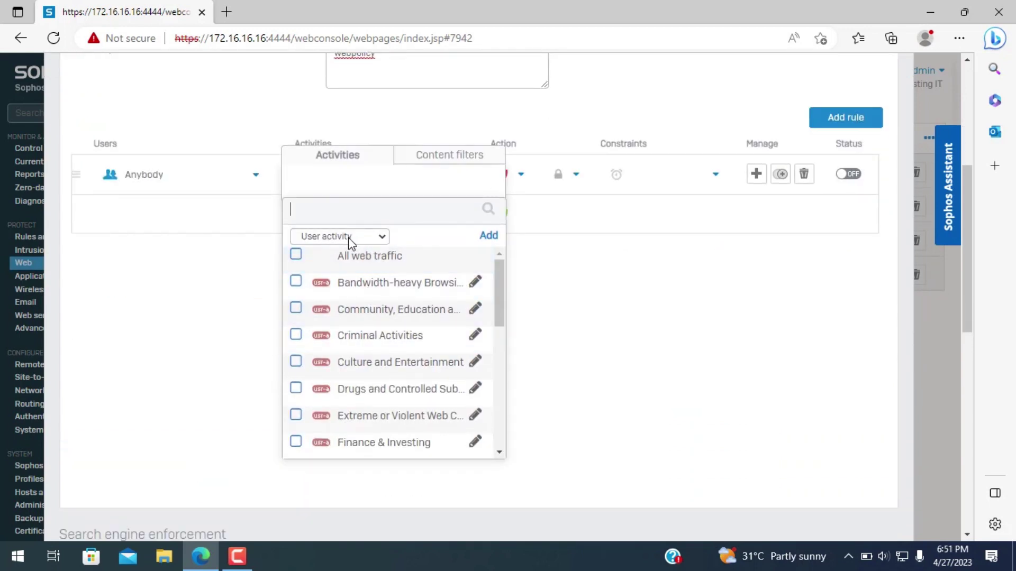
left_click(356, 242)
left_click(335, 319)
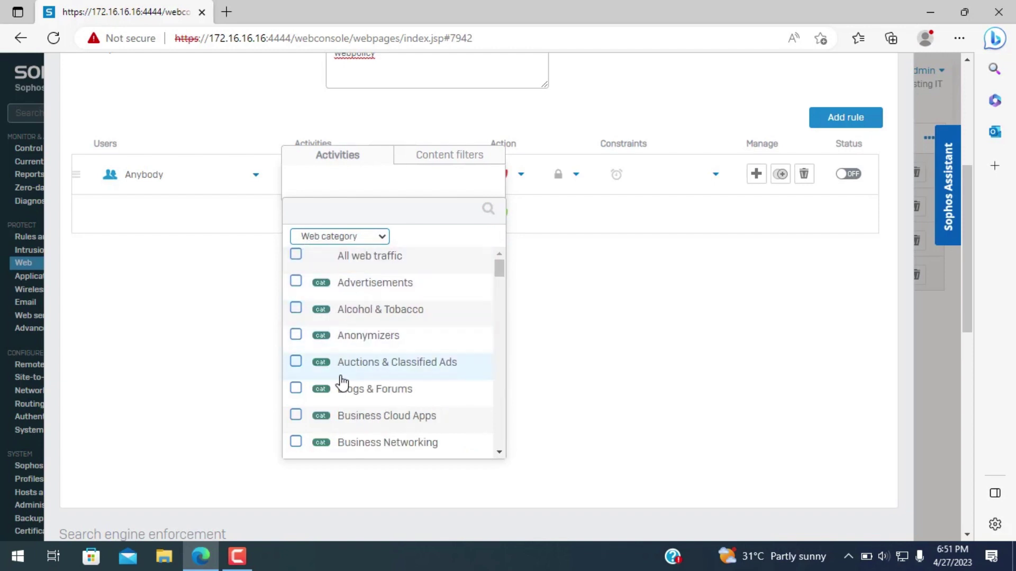
- Add the Gambling, Peer-to-peer & torrents, Sex Education and Spam URLs categories to the rule
scroll(360, 407, "down", 2)
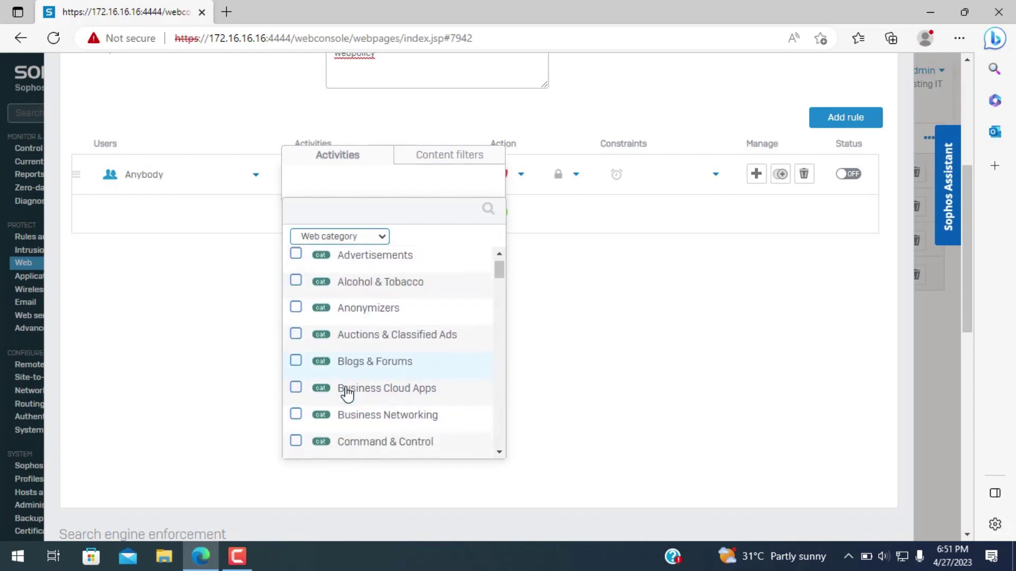
scroll(319, 391, "down", 3)
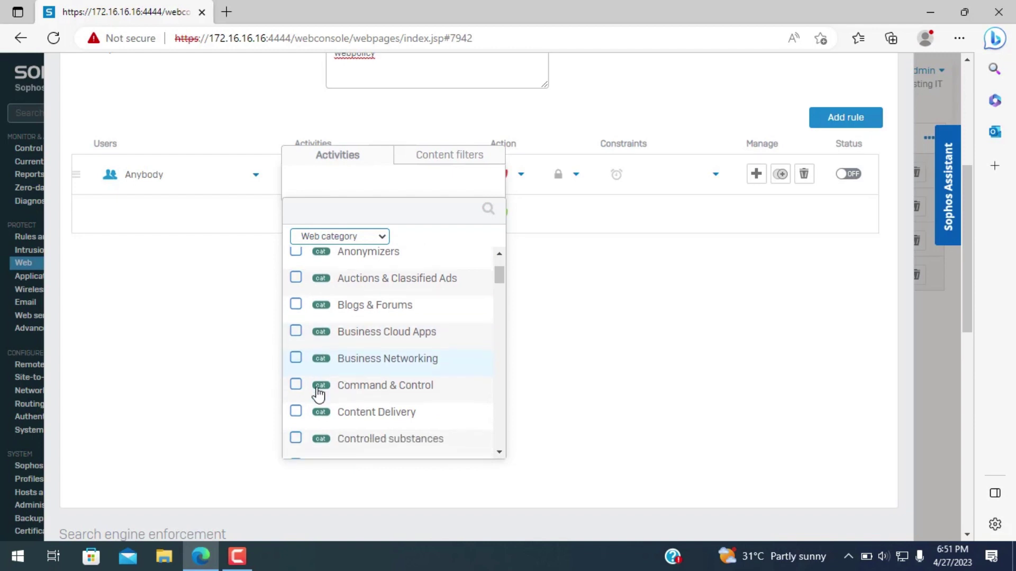
scroll(319, 394, "down", 6)
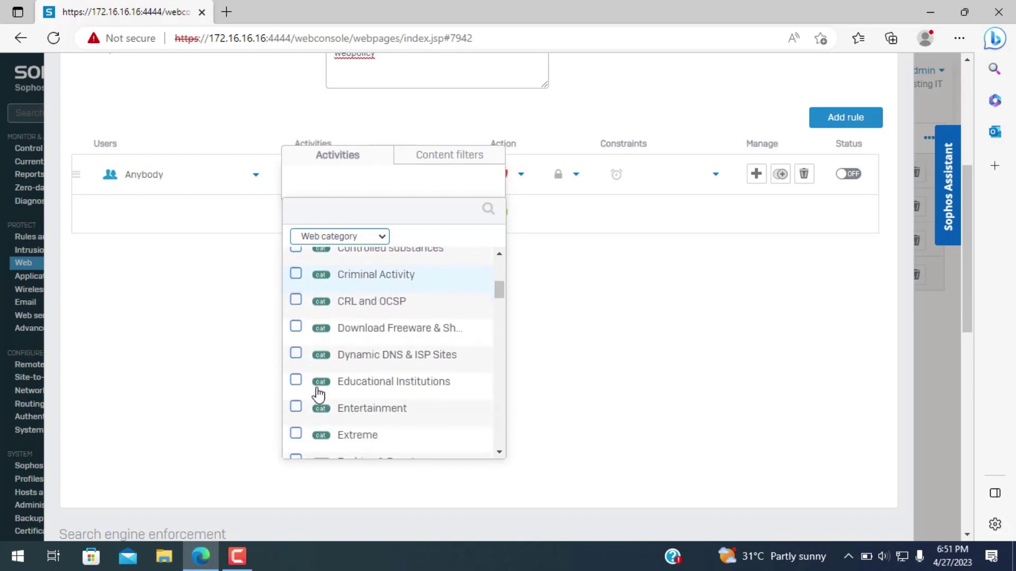
scroll(319, 394, "down", 1)
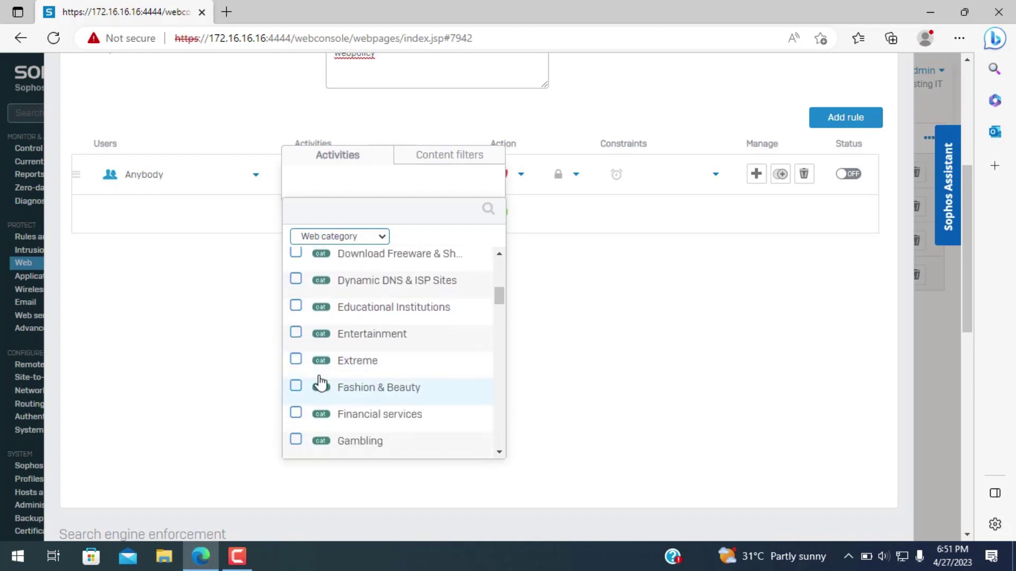
scroll(322, 374, "down", 2)
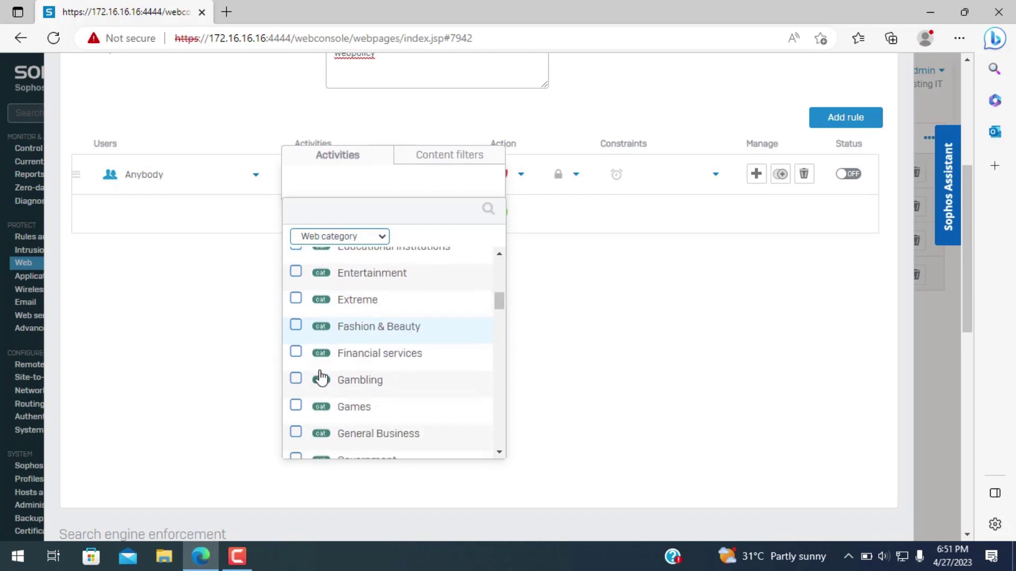
left_click(297, 378)
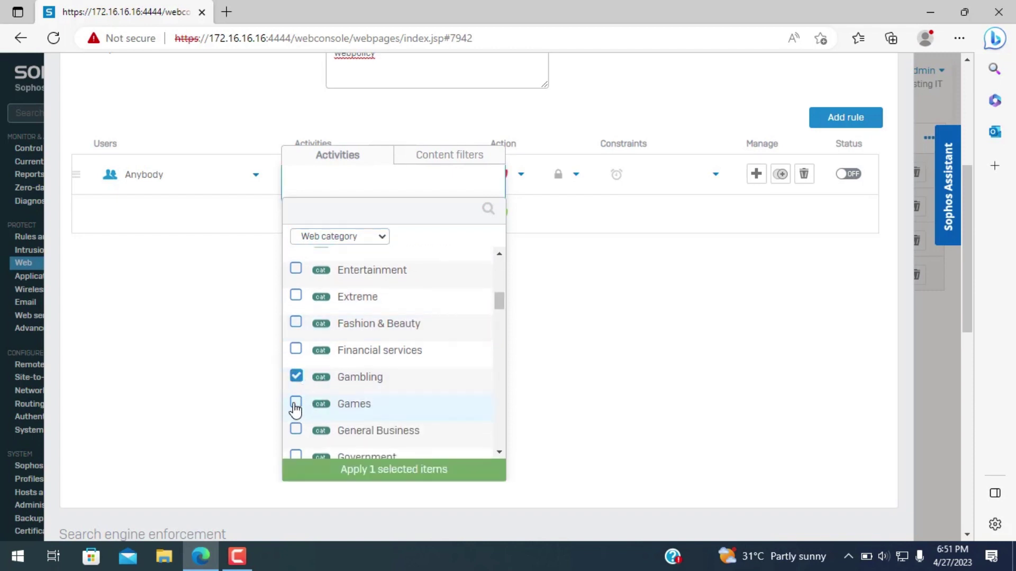
scroll(300, 412, "down", 5)
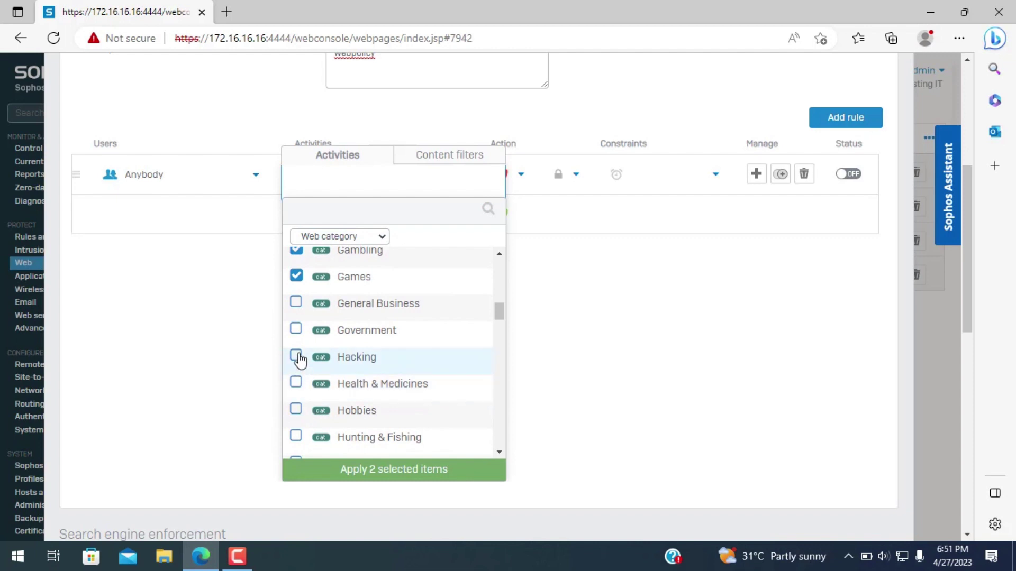
scroll(306, 405, "down", 3)
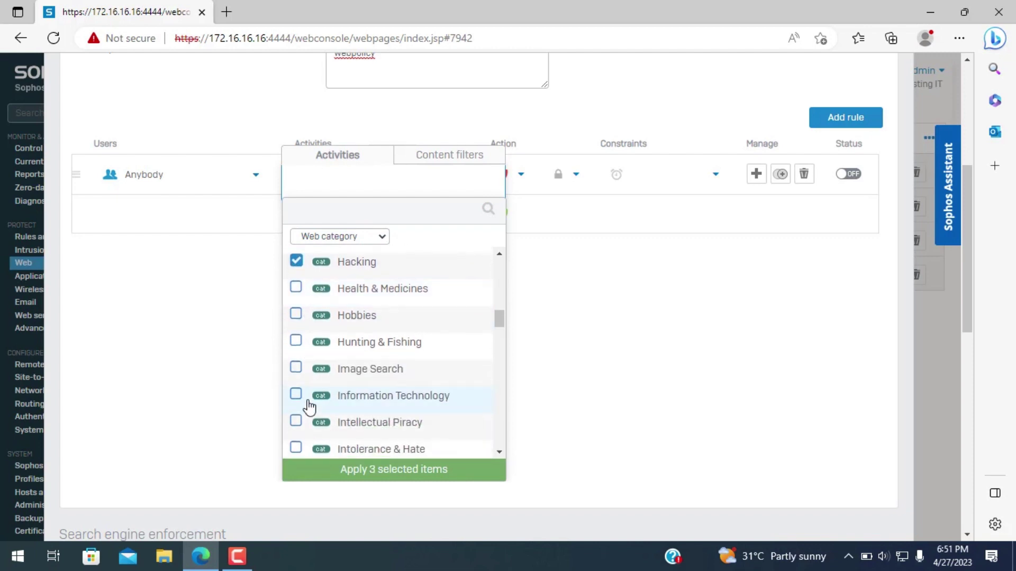
scroll(310, 408, "down", 5)
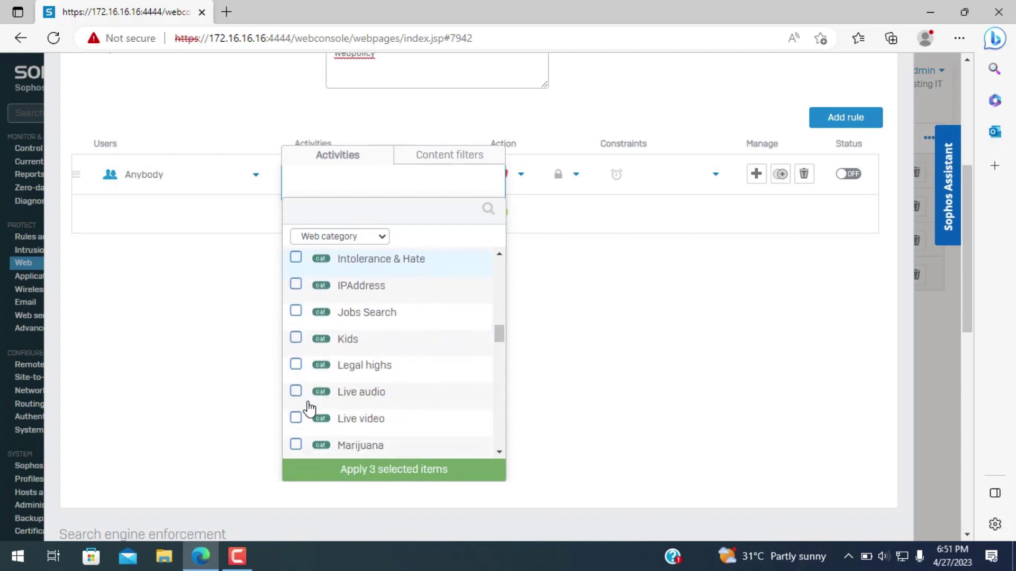
scroll(309, 407, "down", 3)
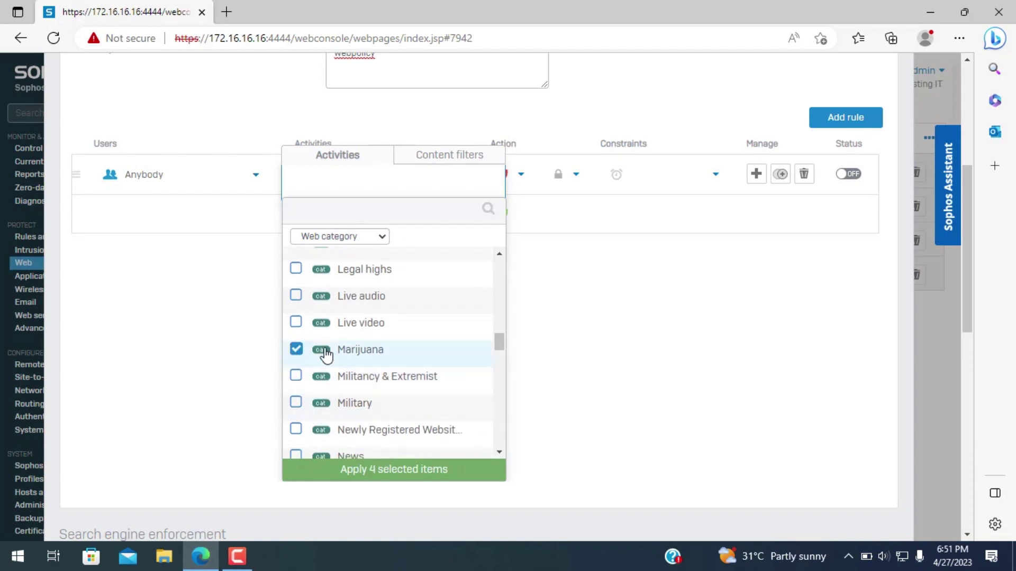
scroll(328, 373, "down", 5)
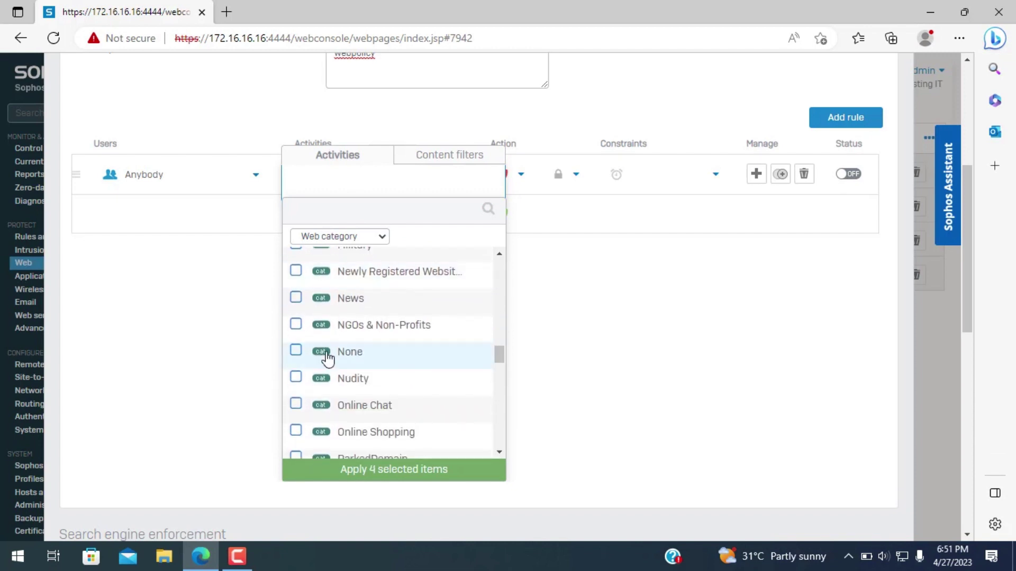
scroll(317, 344, "down", 6)
scroll(331, 347, "down", 1)
scroll(334, 338, "up", 1)
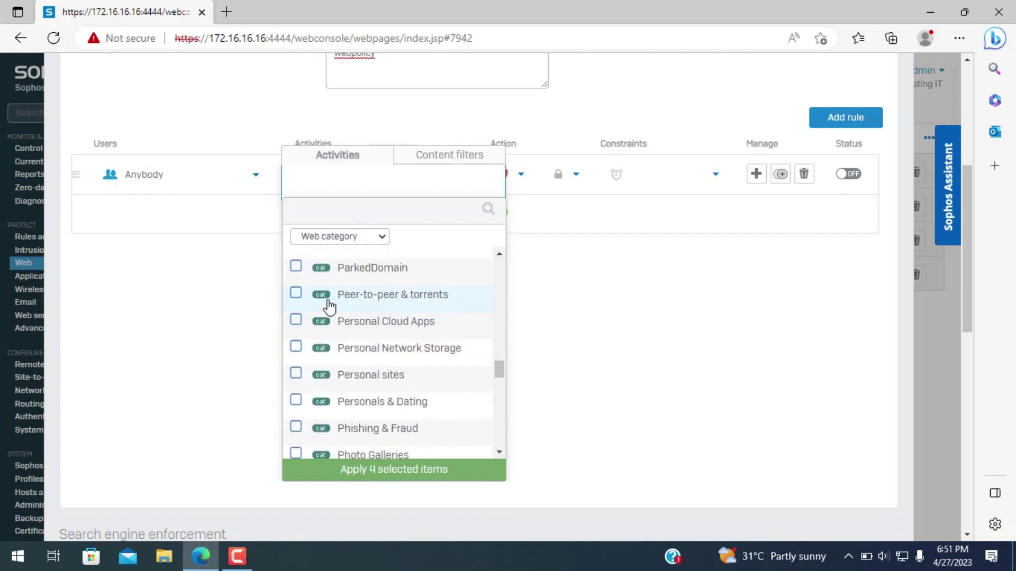
left_click(296, 294)
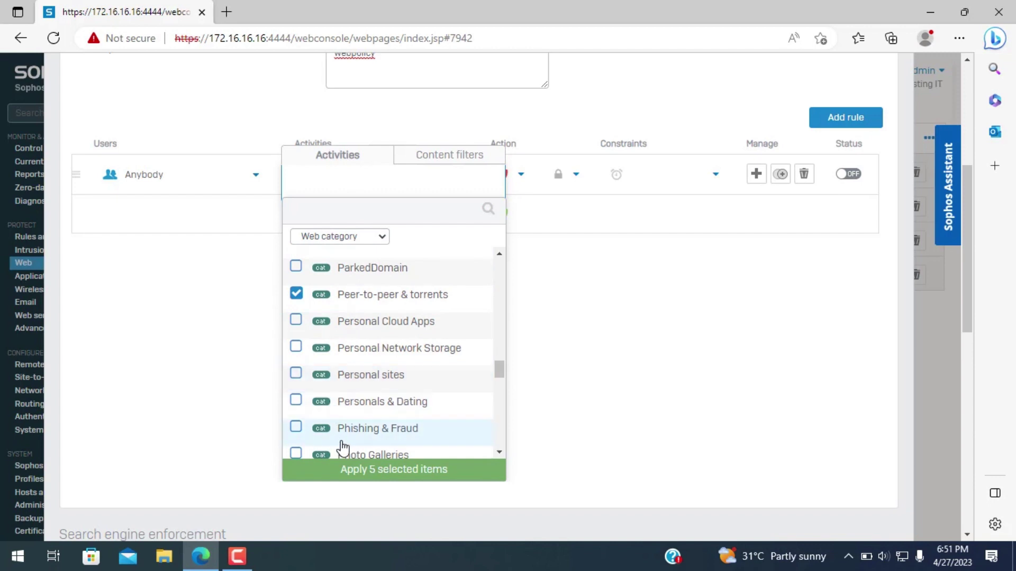
scroll(341, 445, "down", 6)
scroll(349, 443, "down", 8)
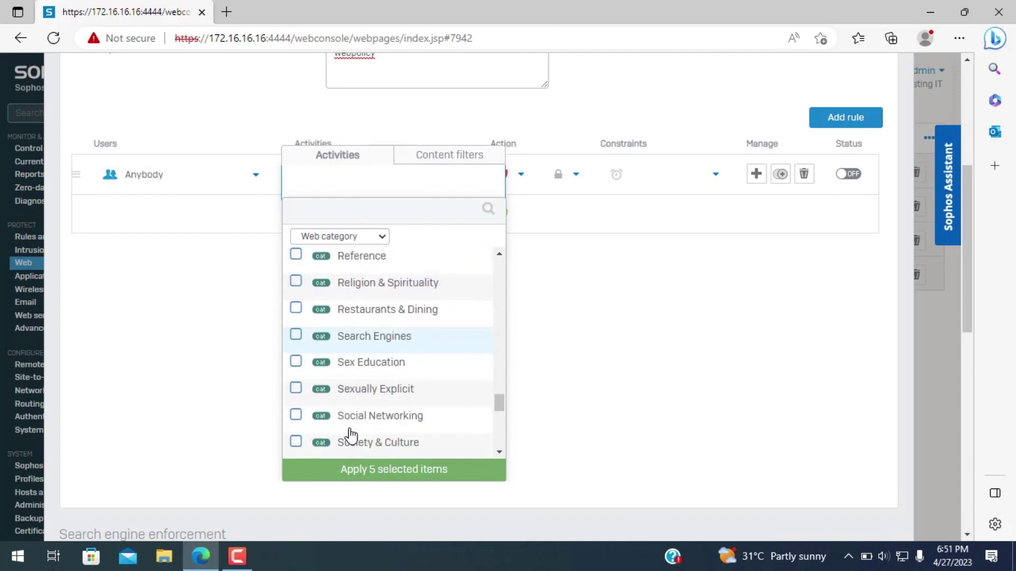
left_click(296, 362)
scroll(335, 445, "down", 3)
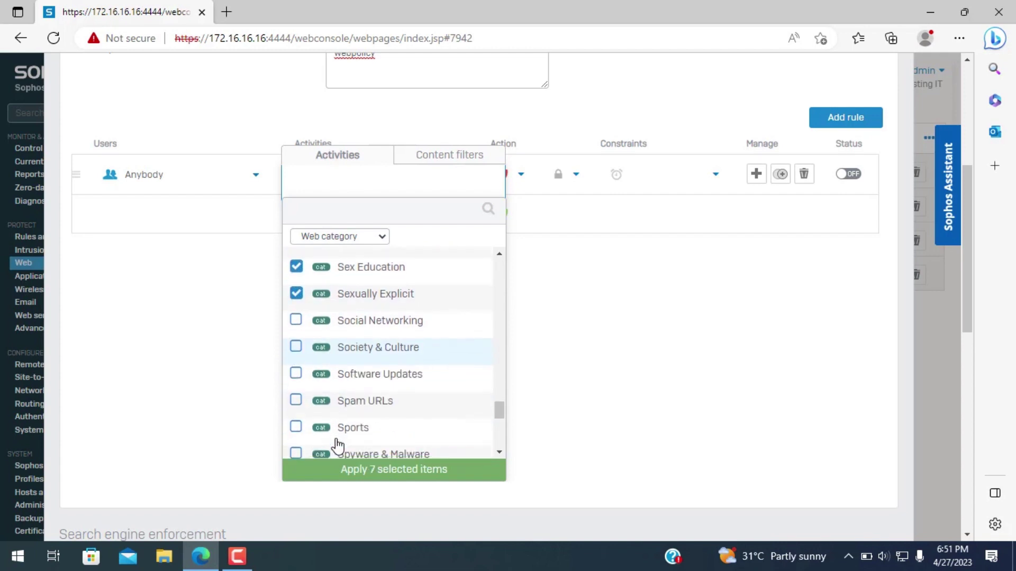
scroll(339, 446, "down", 2)
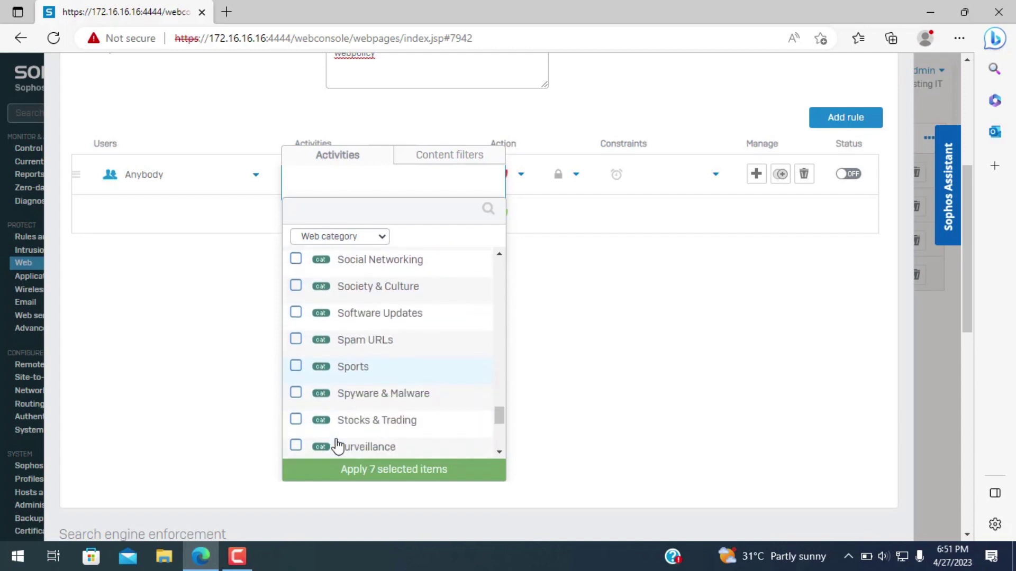
left_click(296, 338)
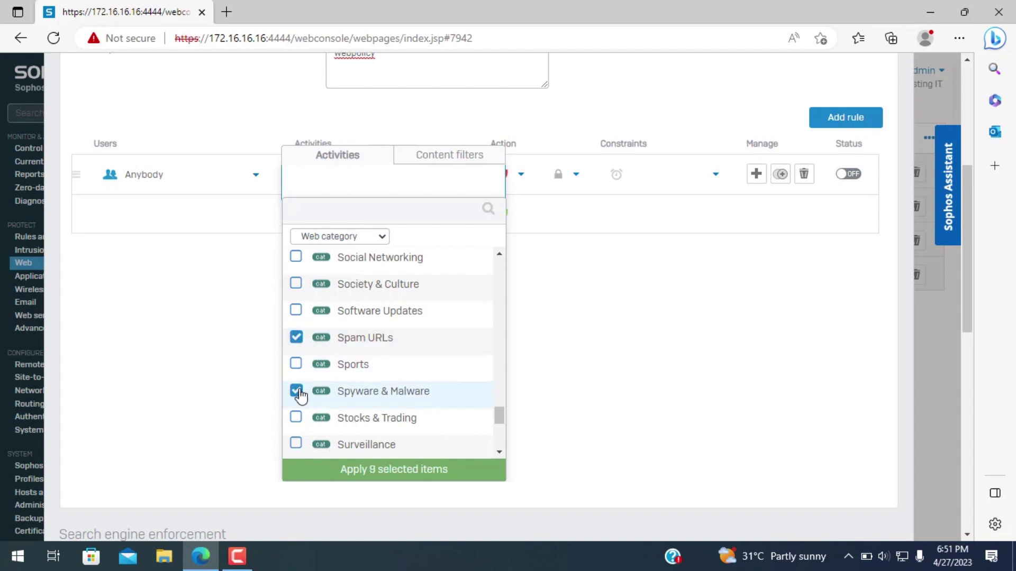
scroll(306, 402, "down", 5)
scroll(316, 412, "down", 4)
scroll(341, 410, "down", 1)
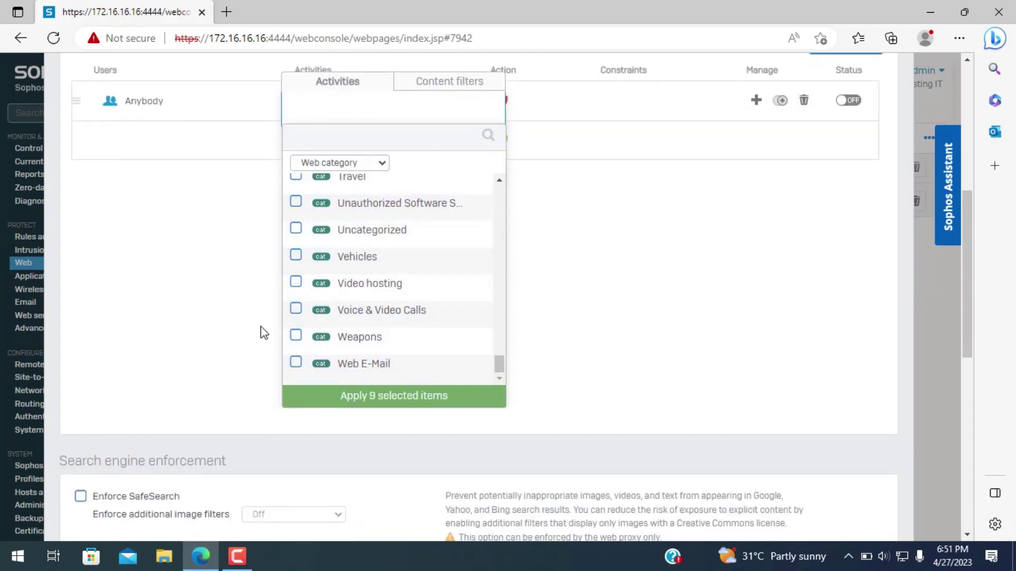
left_click(354, 400)
- Add Bandwidth-heavy Browsing, Criminal Activities, Drugs and Controlled Substances, and torrent.com activities to the rule
scroll(319, 318, "up", 4)
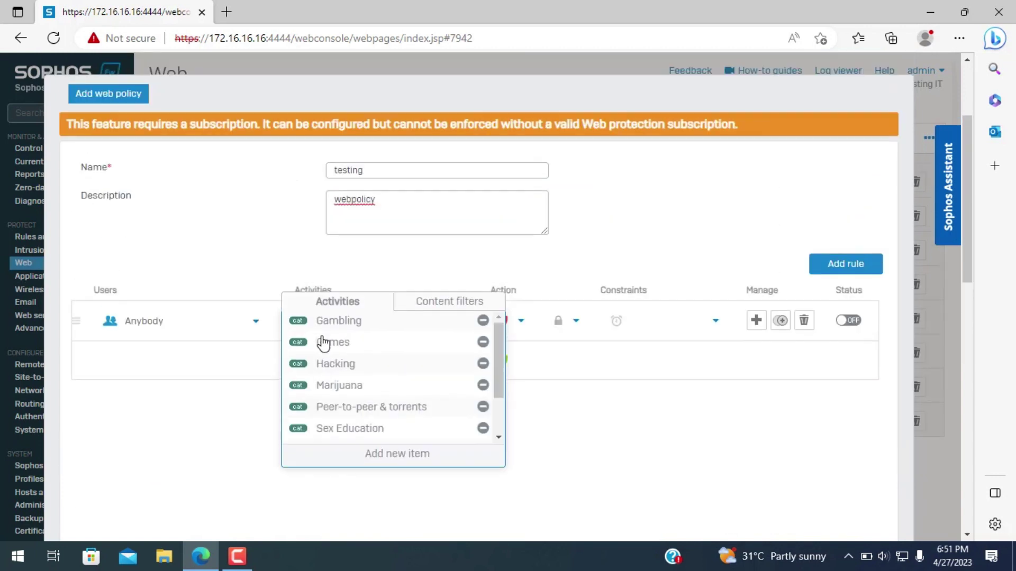
left_click(356, 453)
scroll(233, 369, "down", 3)
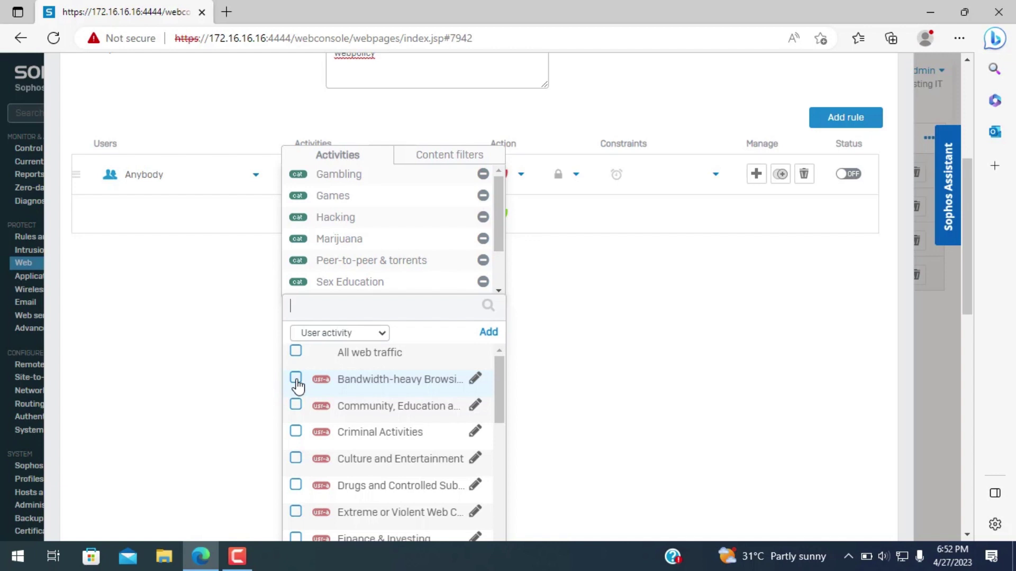
left_click(296, 379)
scroll(297, 390, "down", 1)
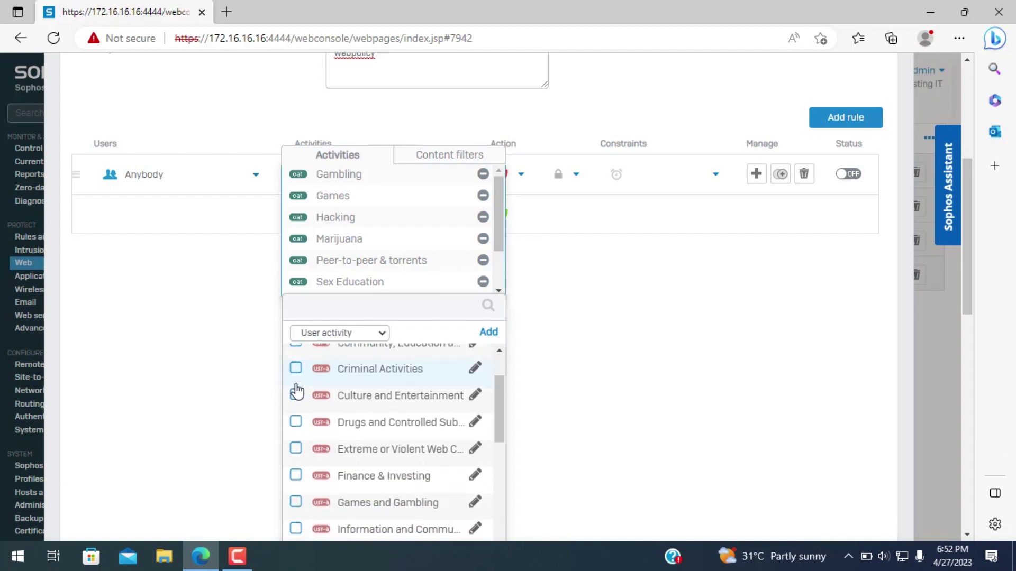
left_click(297, 371)
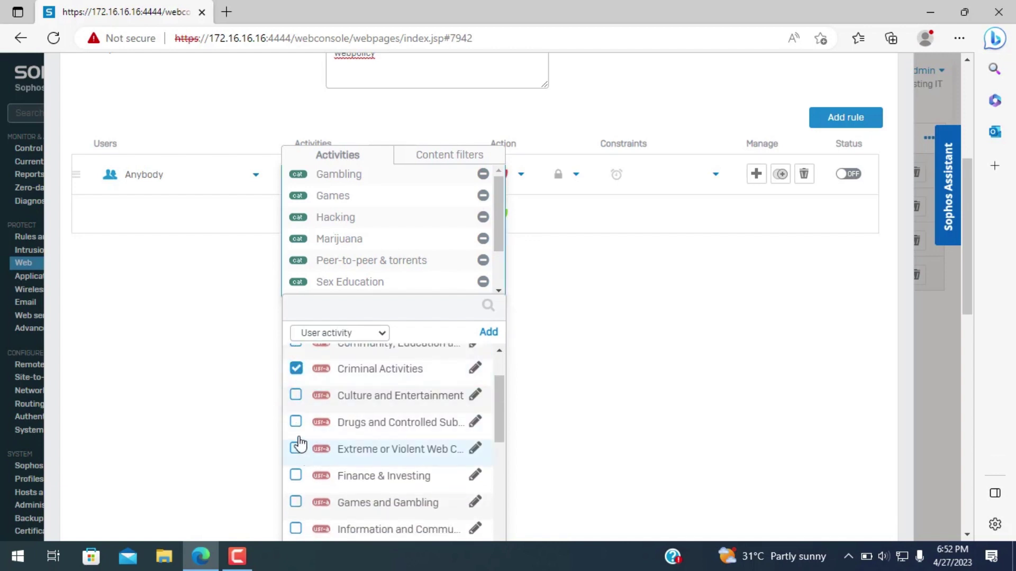
left_click(296, 426)
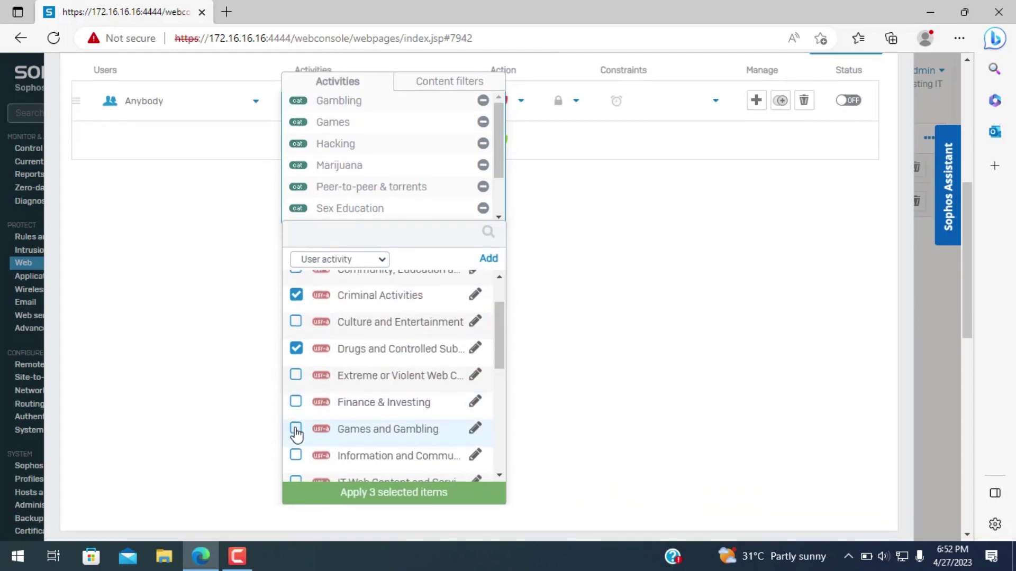
scroll(304, 440, "down", 3)
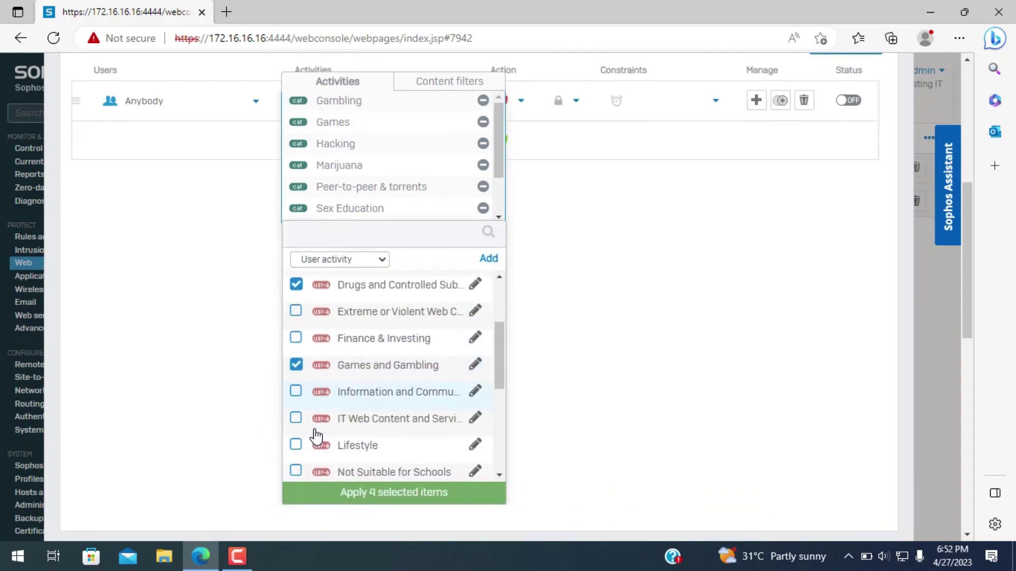
scroll(316, 434, "down", 1)
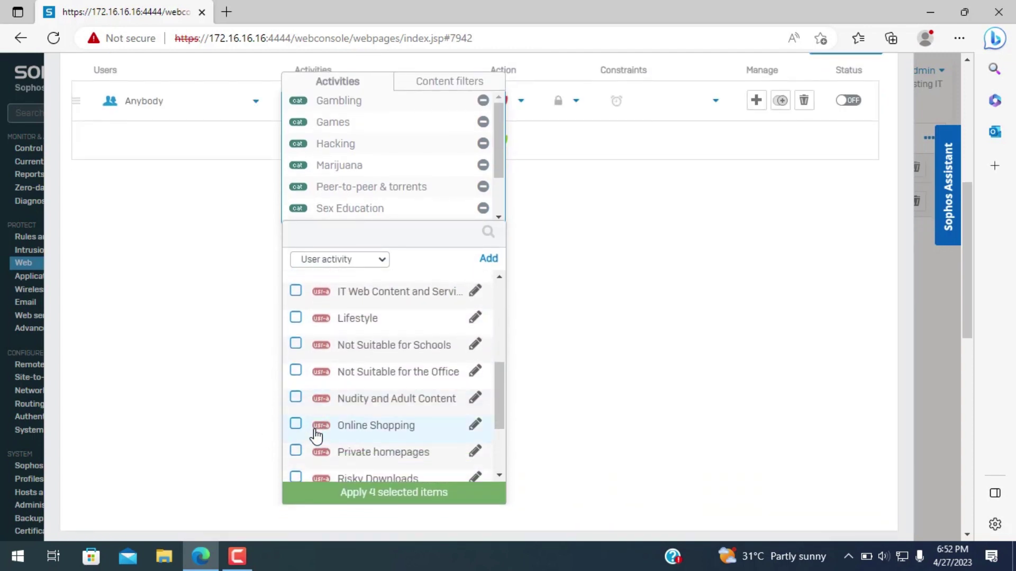
scroll(334, 430, "down", 2)
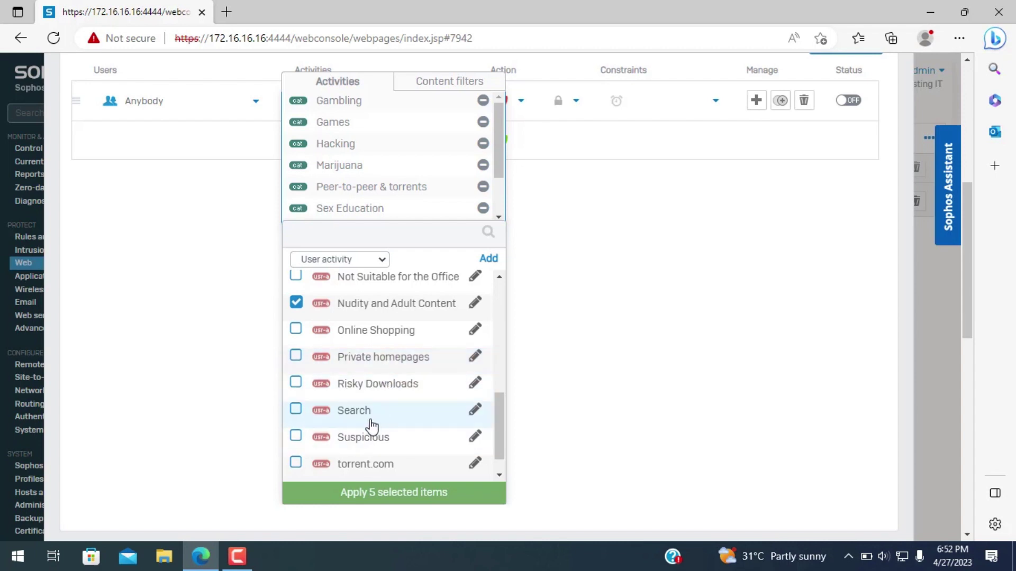
left_click(296, 463)
scroll(381, 414, "down", 1)
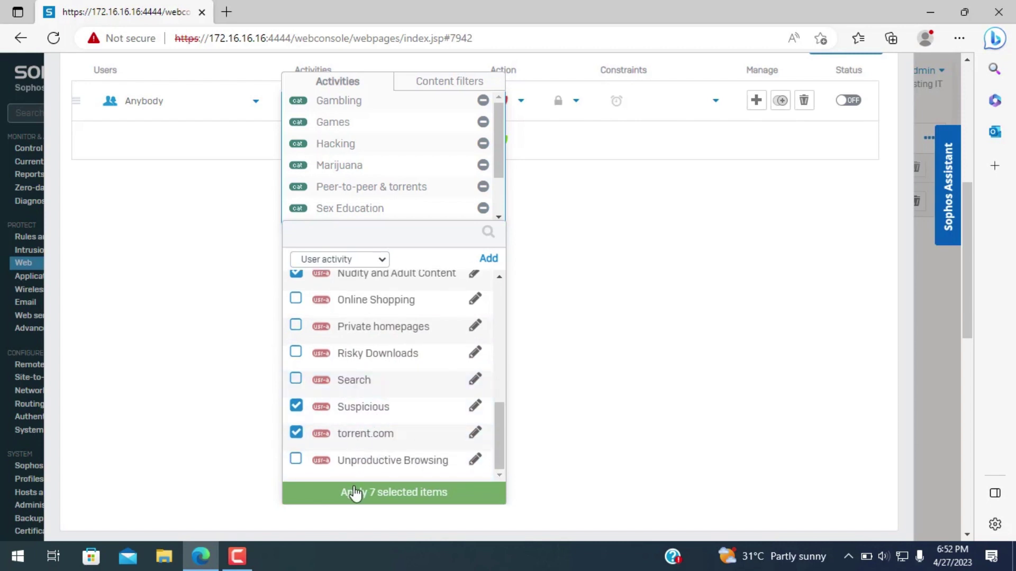
left_click(370, 495)
- Set the 16-activity rule's actions to Block HTTP and Block HTTPS
scroll(356, 379, "up", 5)
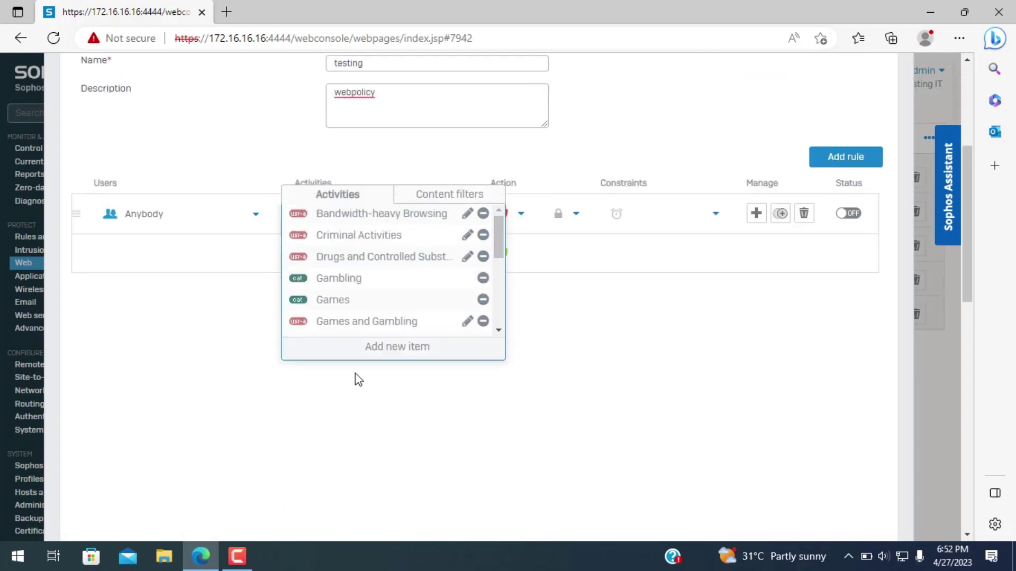
scroll(361, 400, "down", 4)
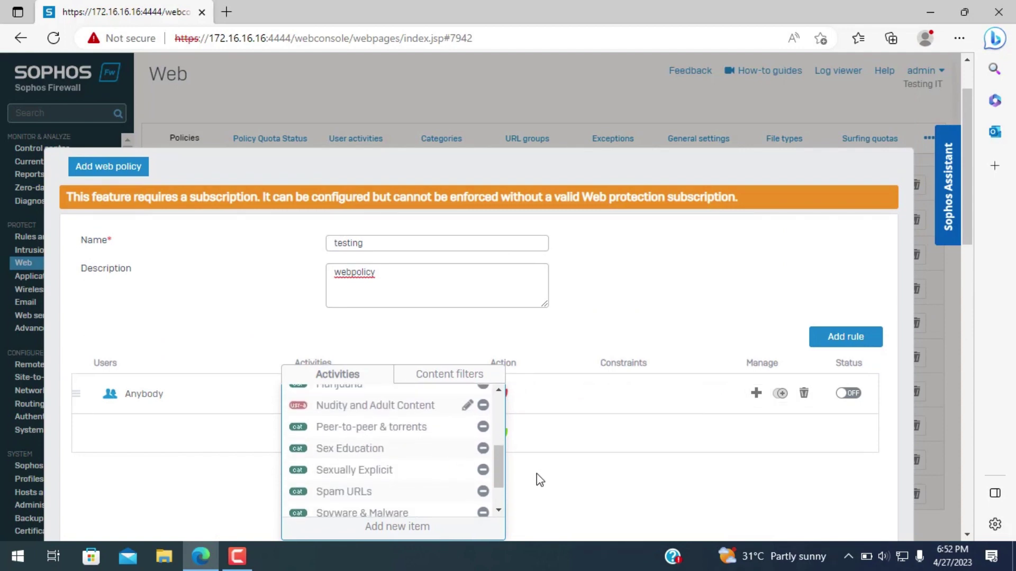
scroll(533, 476, "down", 2)
scroll(423, 386, "down", 2)
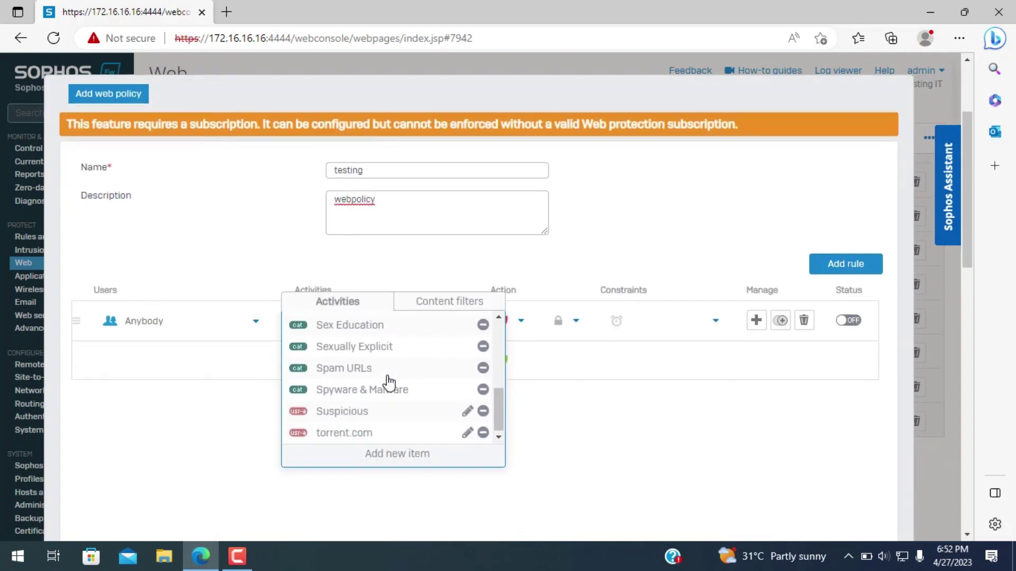
left_click(594, 446)
left_click(517, 386)
left_click(529, 426)
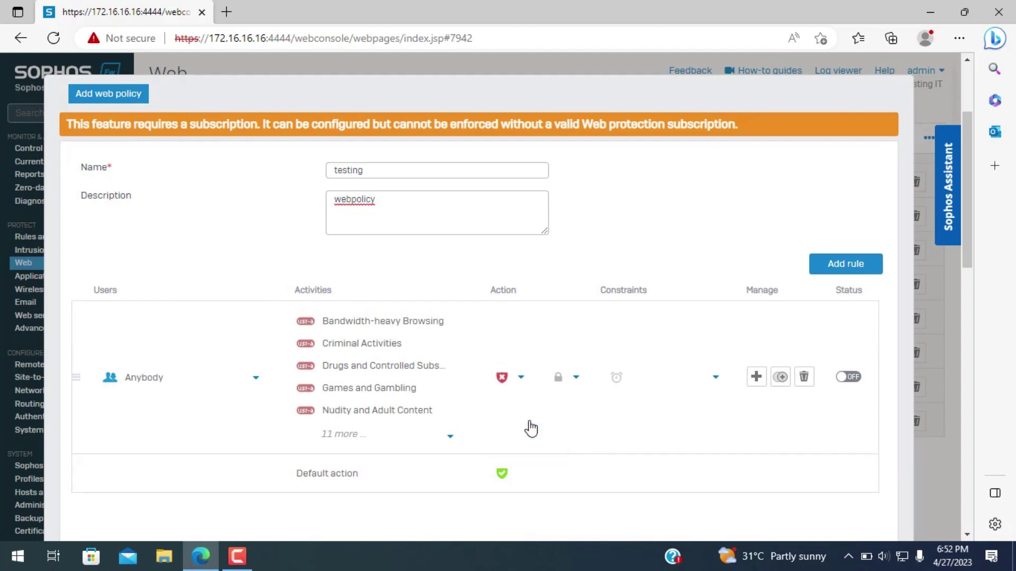
left_click(576, 377)
left_click(571, 437)
scroll(684, 440, "down", 3)
scroll(547, 435, "up", 2)
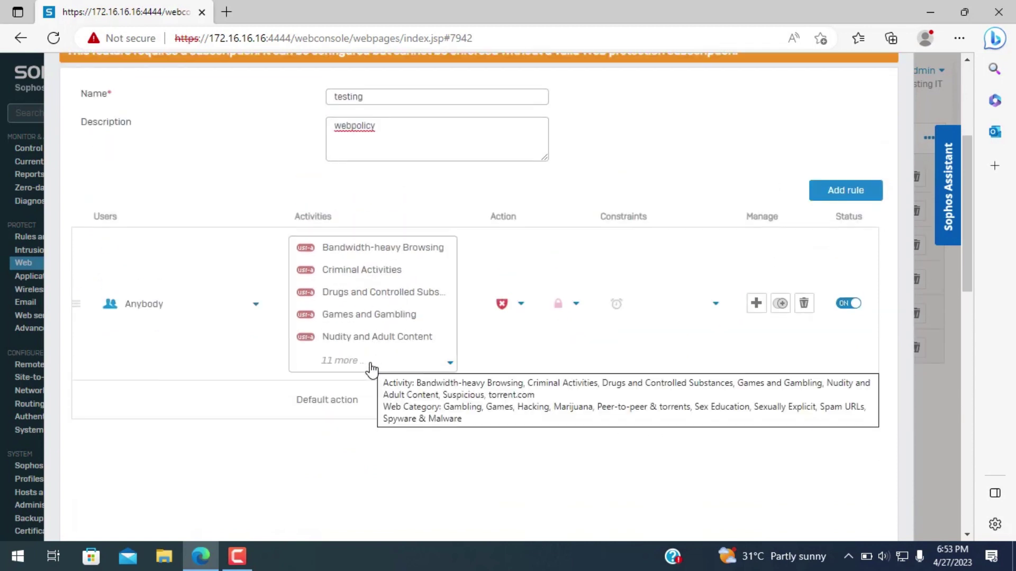
scroll(471, 453, "down", 3)
scroll(471, 453, "up", 3)
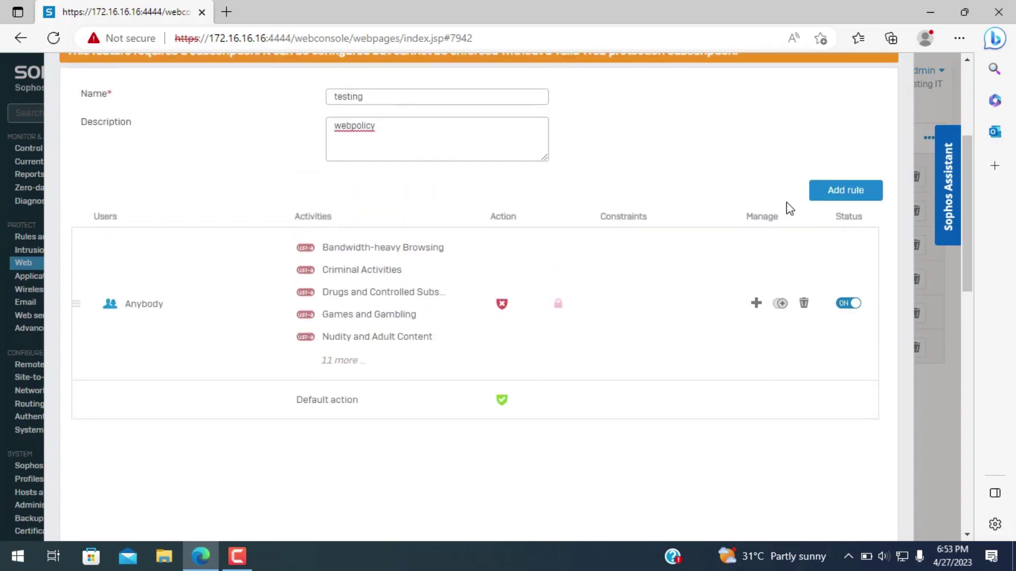
scroll(648, 347, "down", 2)
- Add a new Anybody rule covering Extreme or Violent Web Content instead of All web traffic
left_click(869, 125)
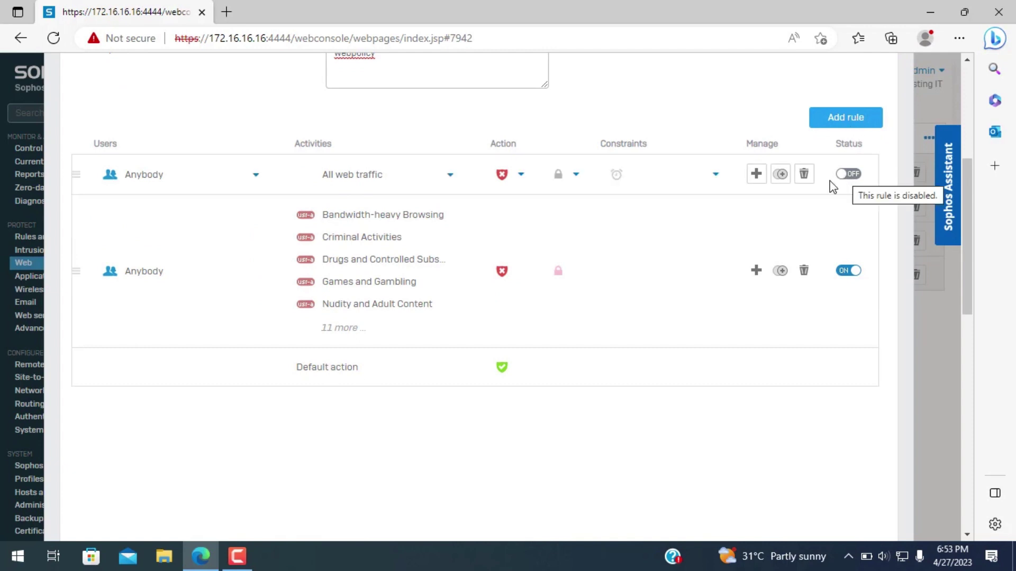
left_click(382, 188)
left_click(496, 174)
left_click(397, 211)
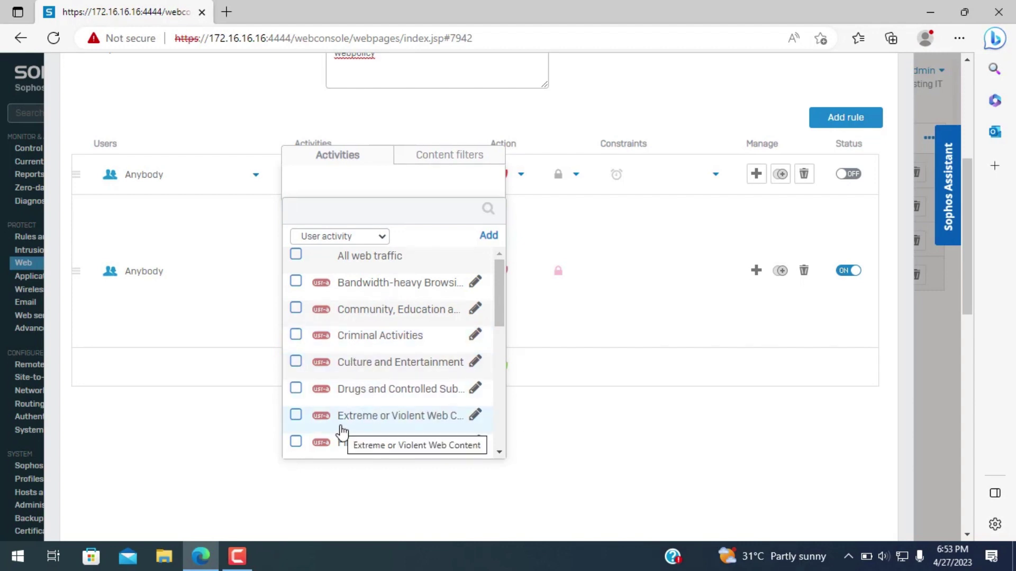
left_click(297, 418)
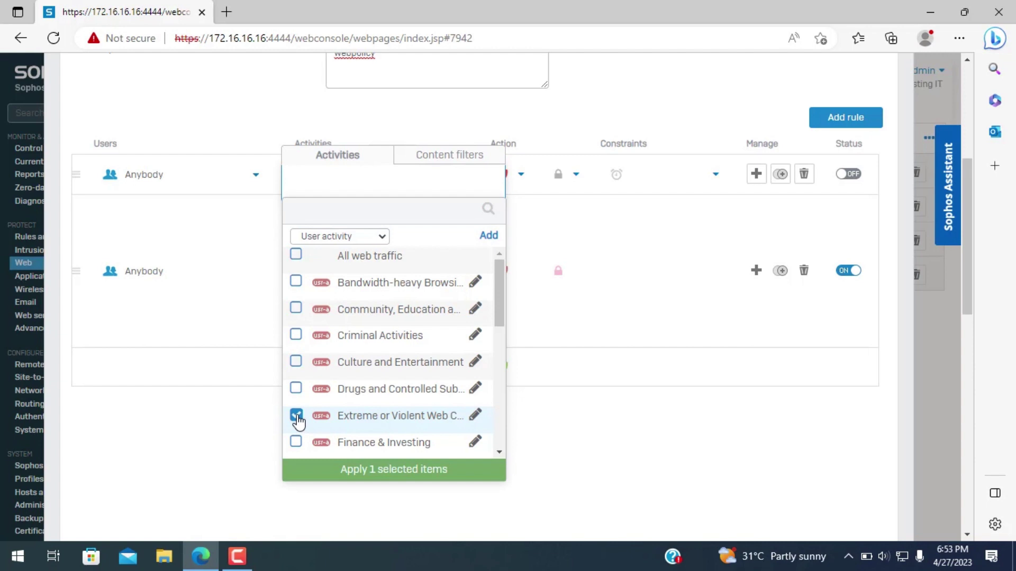
left_click(341, 469)
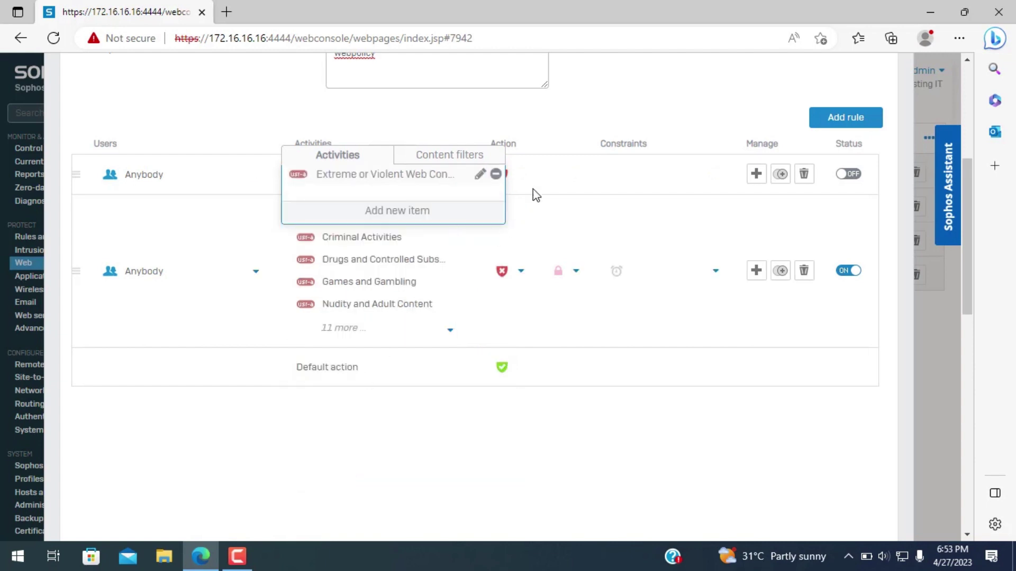
- Make the Extreme or Violent Web Content rule block HTTP and HTTPS and switch it on
left_click(513, 182)
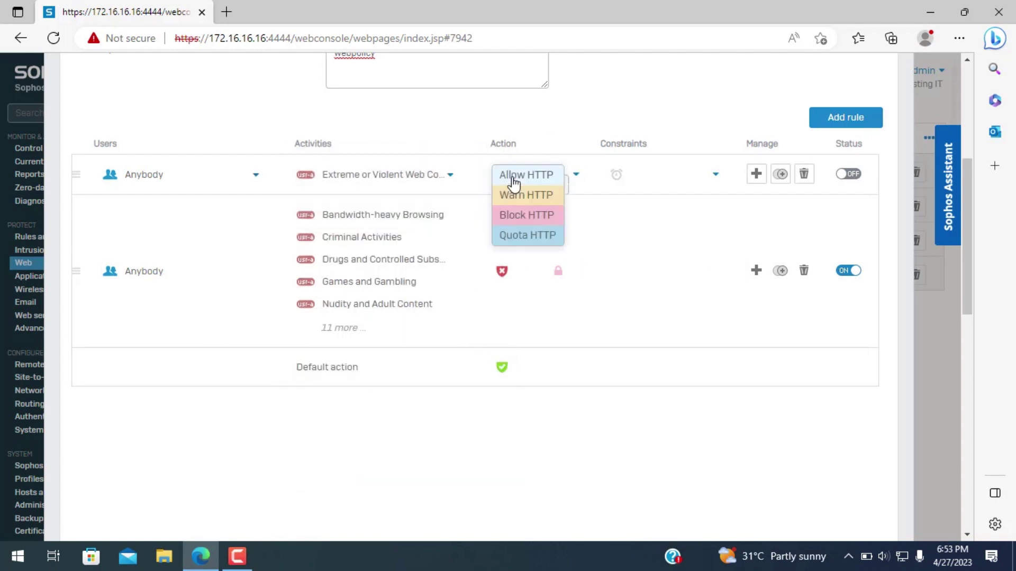
left_click(519, 214)
left_click(575, 176)
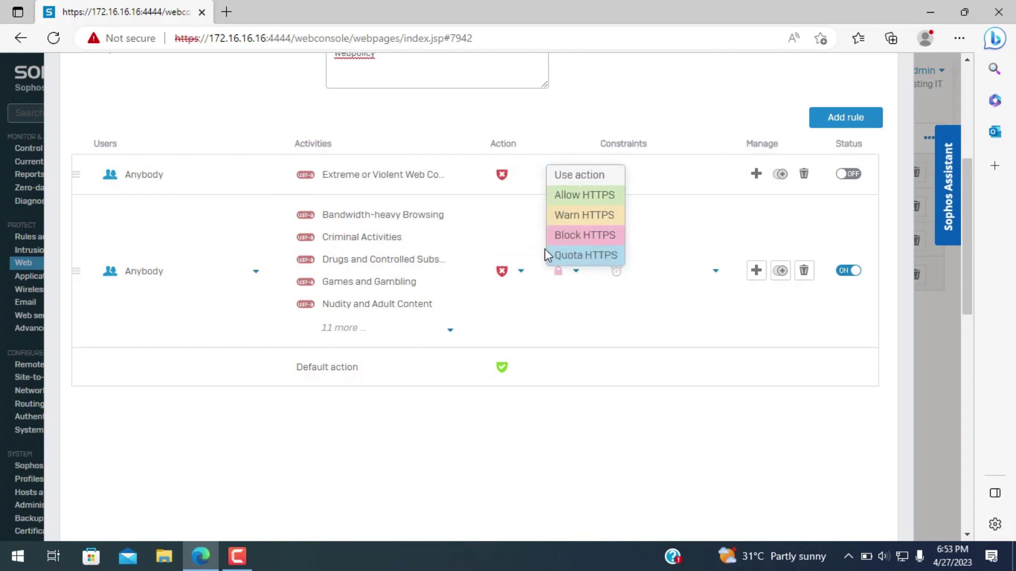
left_click(561, 244)
left_click(848, 175)
left_click_drag(298, 367, 582, 365)
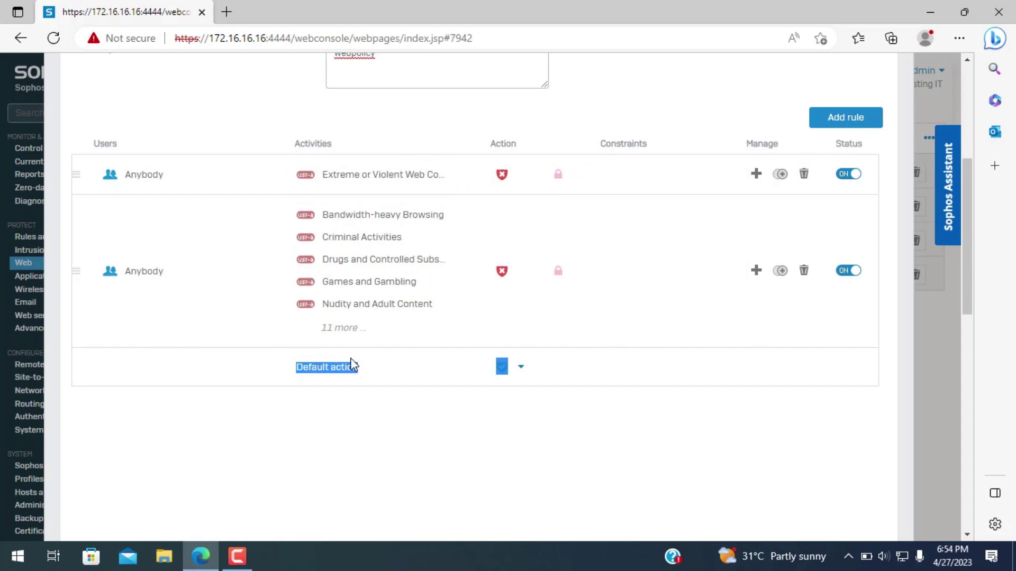
left_click(227, 379)
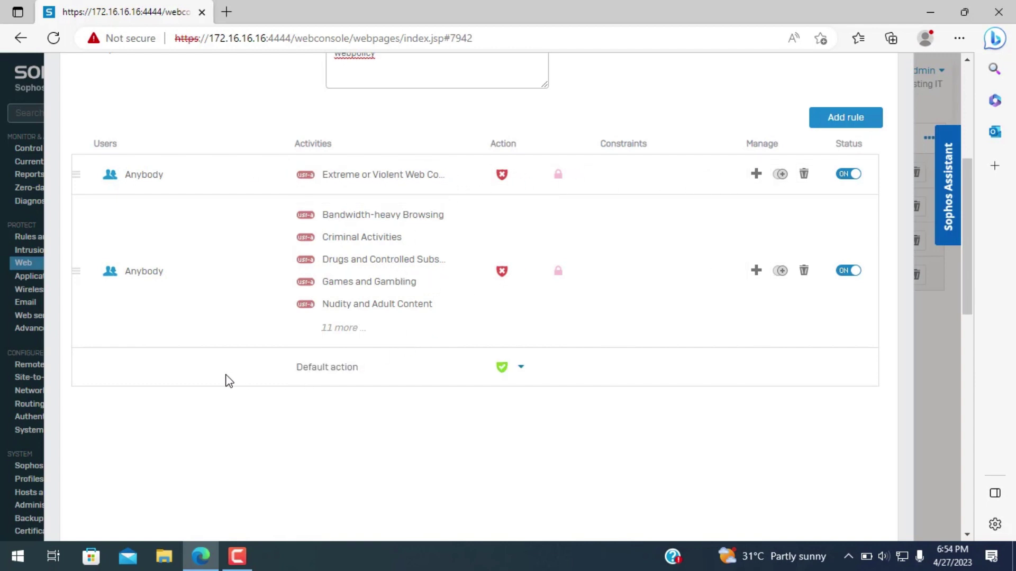
triple_click(332, 365)
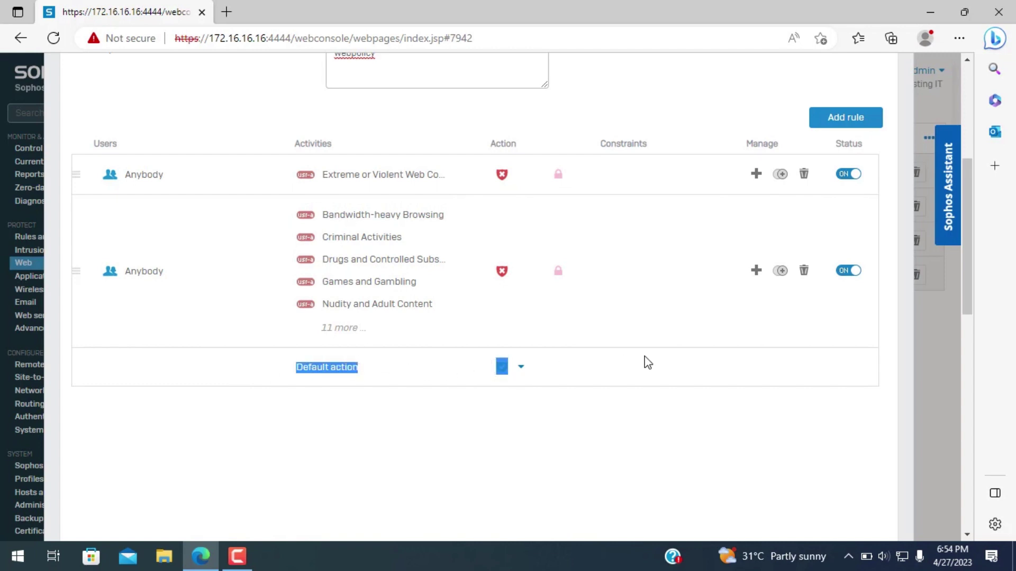
left_click(640, 373)
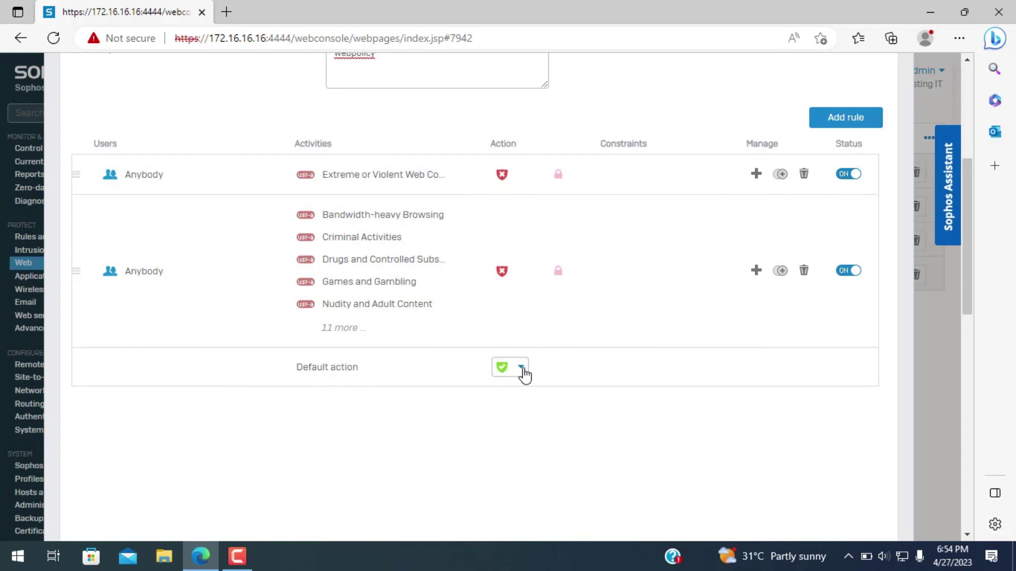
- Enforce SafeSearch with additional image filters set to On
scroll(475, 345, "down", 4)
scroll(311, 249, "down", 3)
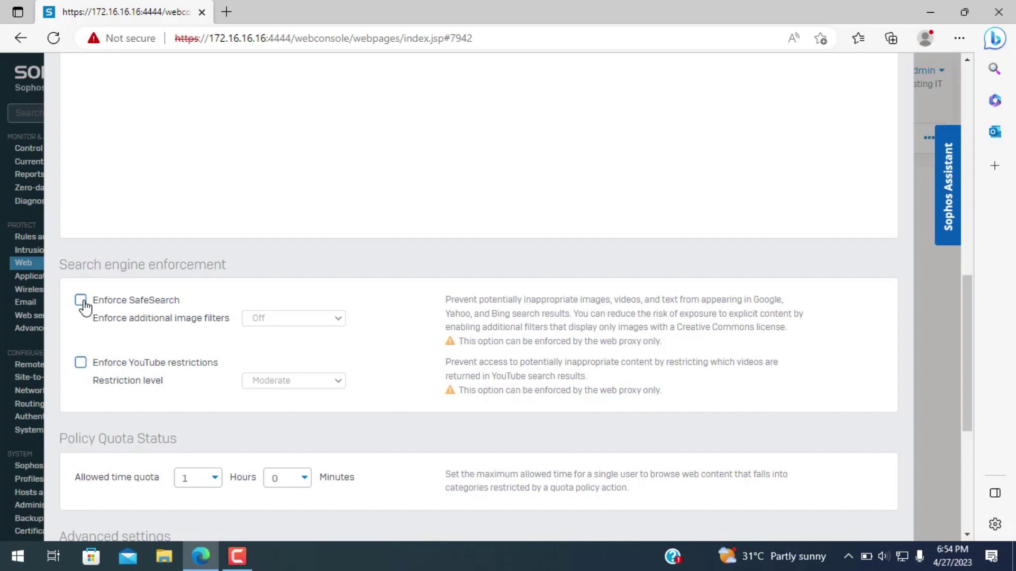
left_click(82, 302)
left_click(262, 320)
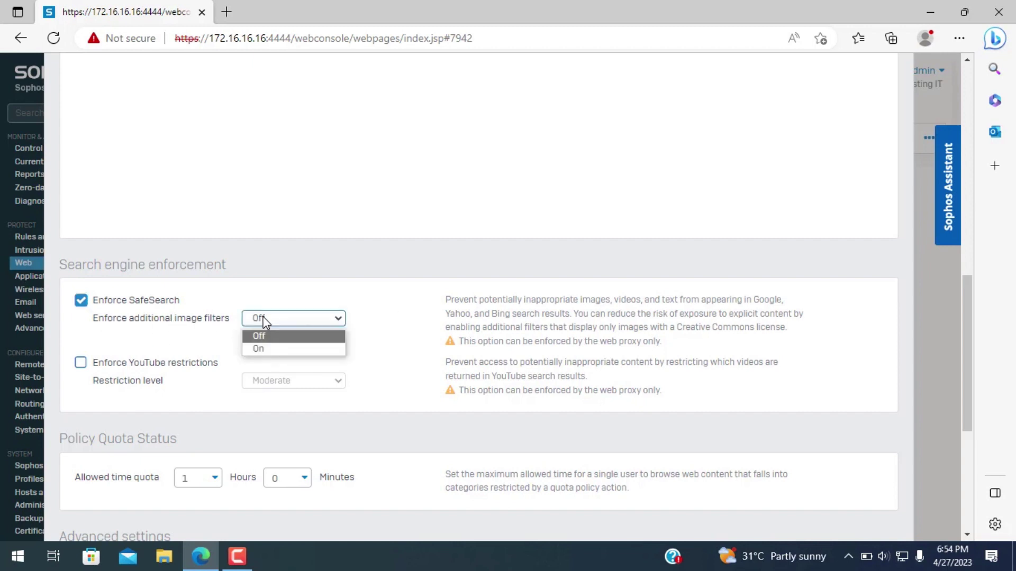
left_click(266, 350)
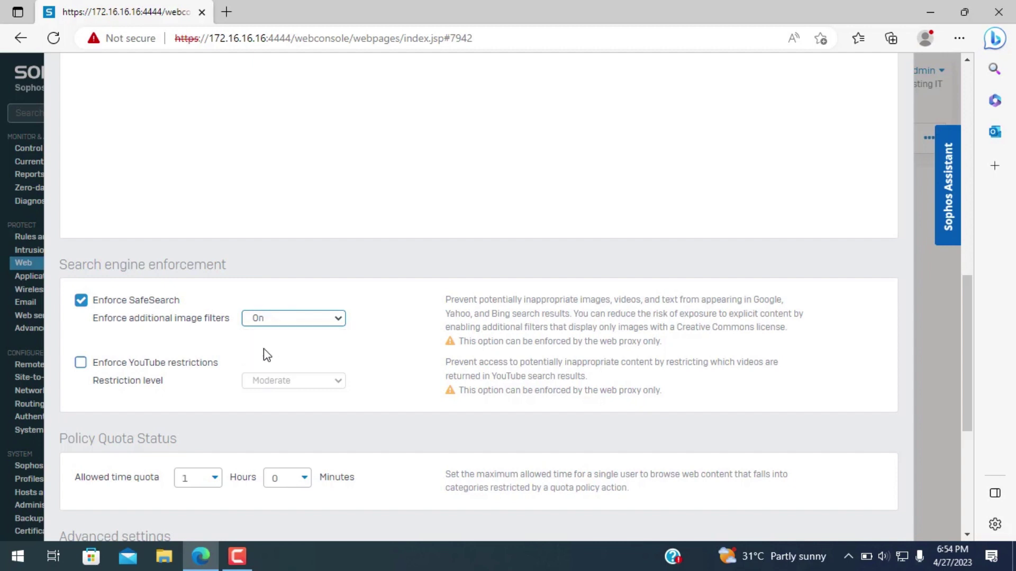
- Enforce YouTube restrictions at the Strict restriction level
left_click(119, 366)
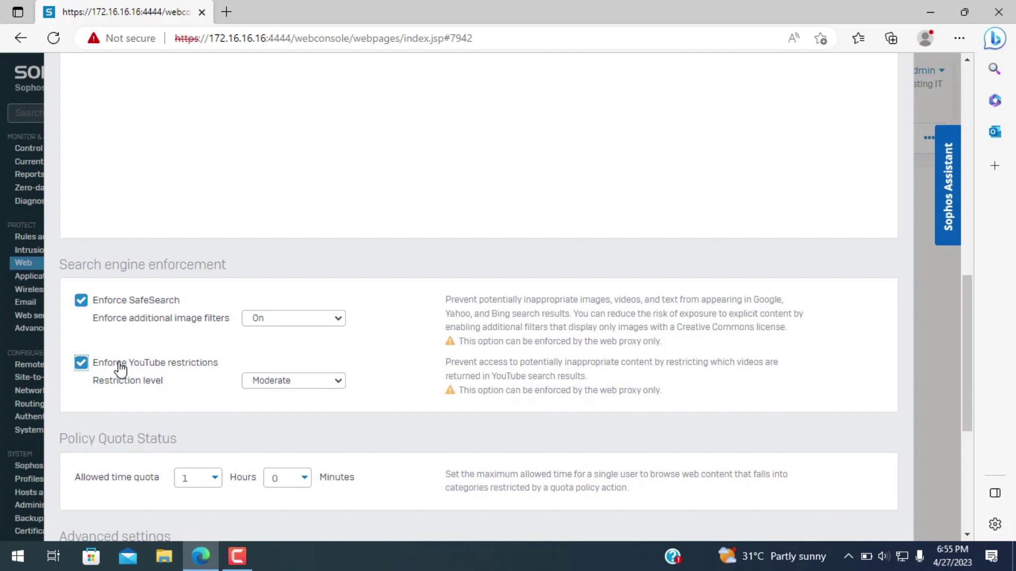
left_click(320, 383)
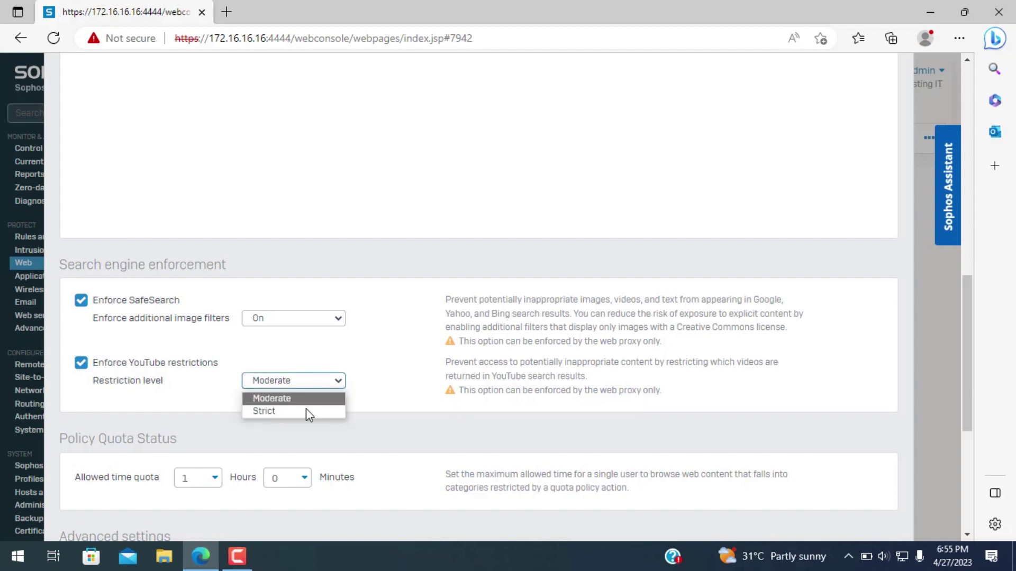
left_click(306, 409)
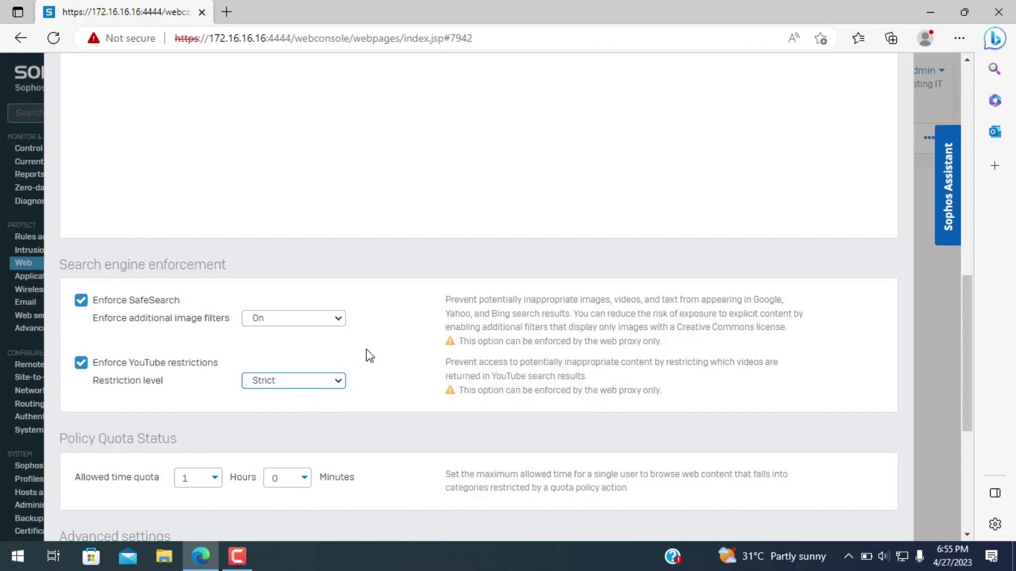
scroll(375, 356, "down", 3)
scroll(365, 365, "down", 2)
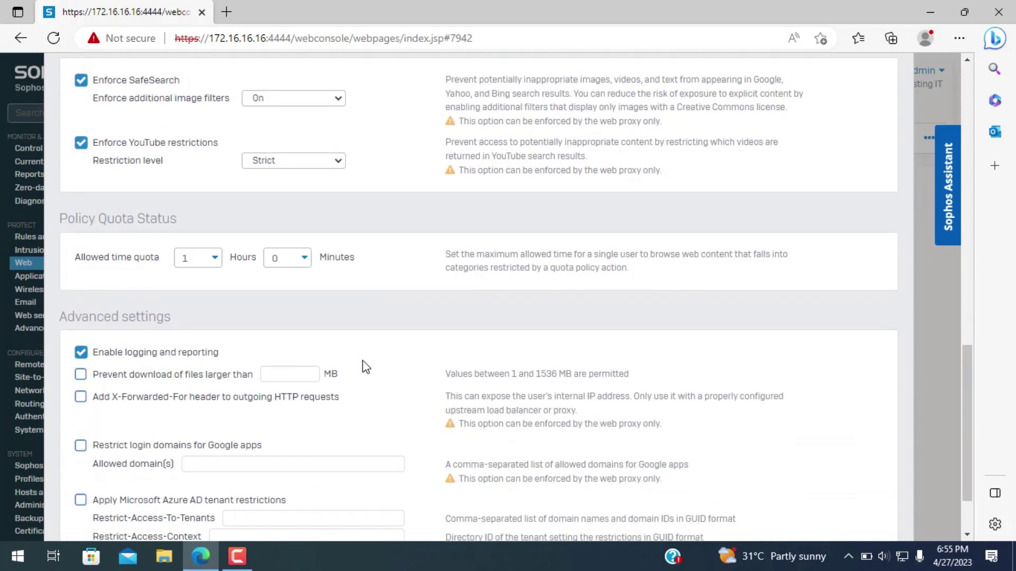
scroll(168, 398, "down", 2)
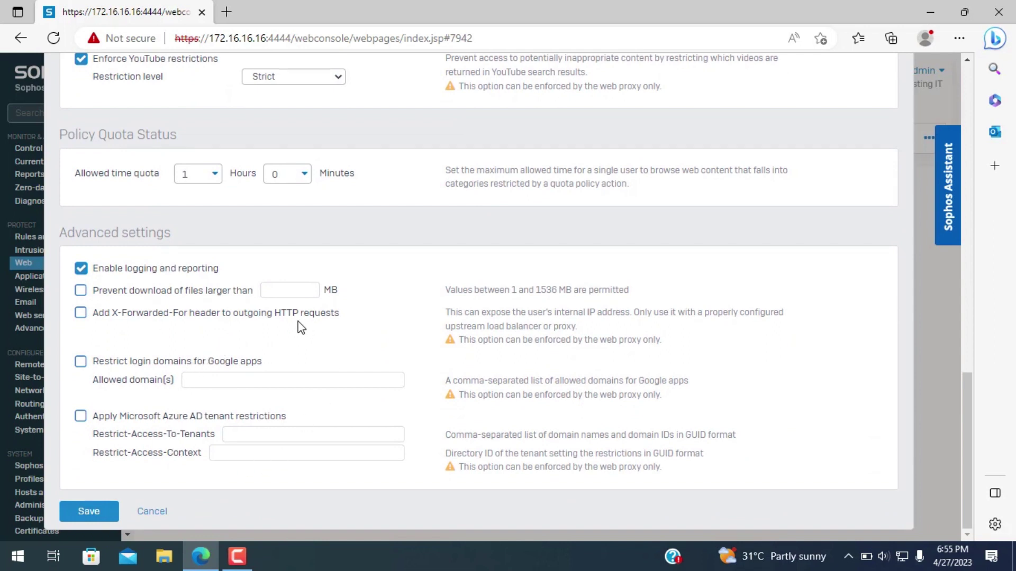
- Review the finished testing policy form and save it
scroll(294, 326, "up", 5)
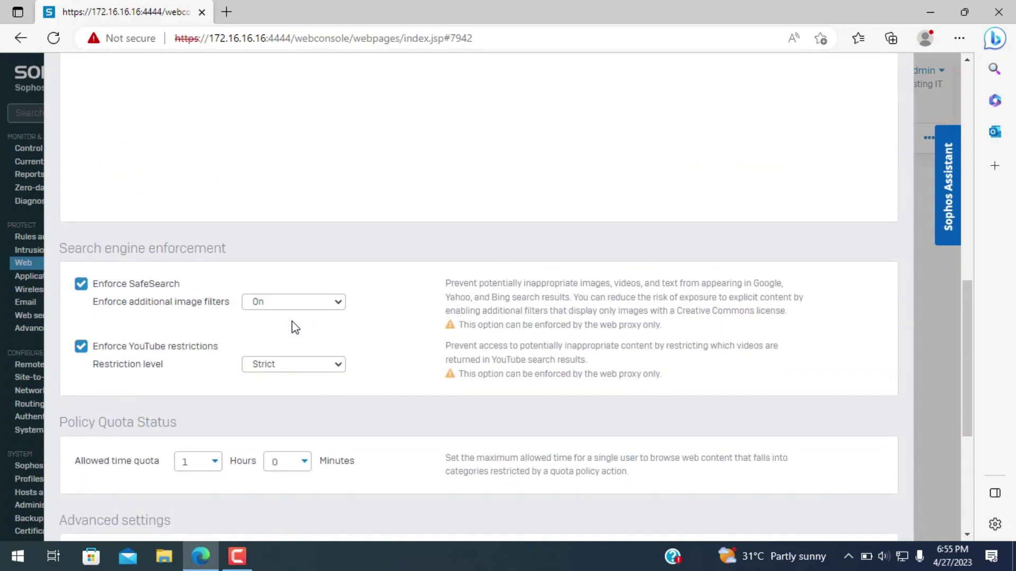
scroll(197, 376, "up", 5)
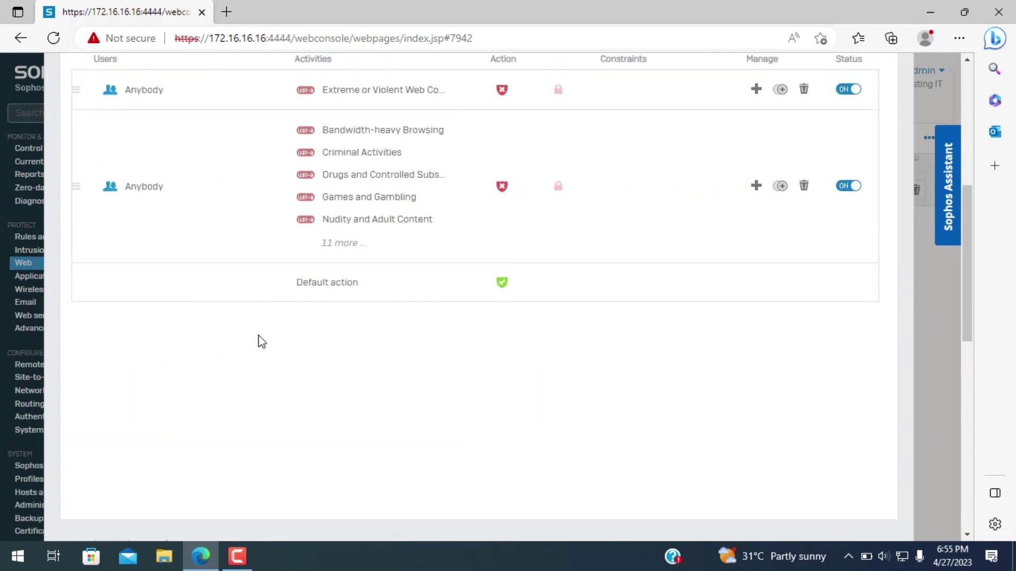
scroll(295, 265, "up", 4)
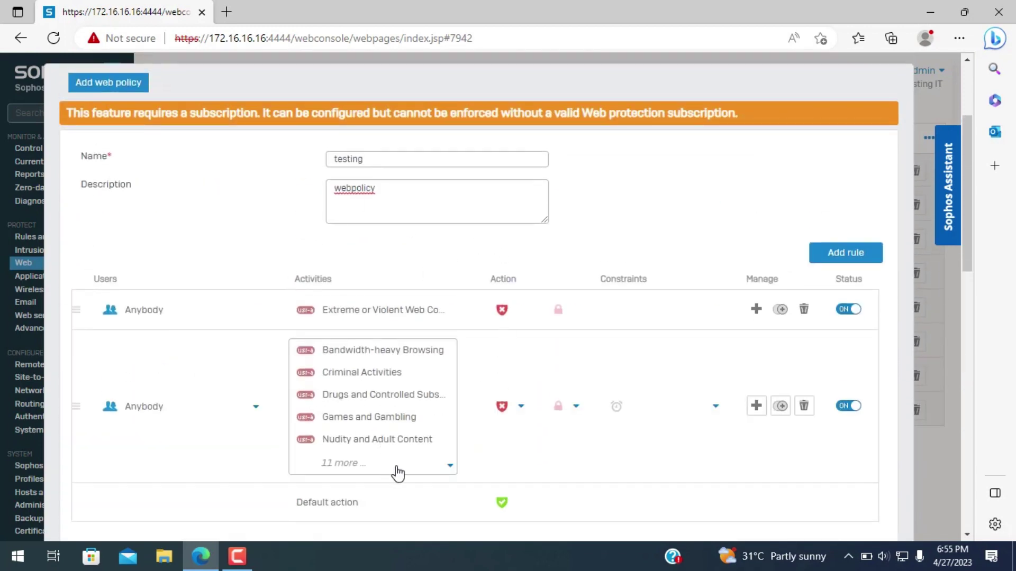
scroll(433, 510, "down", 3)
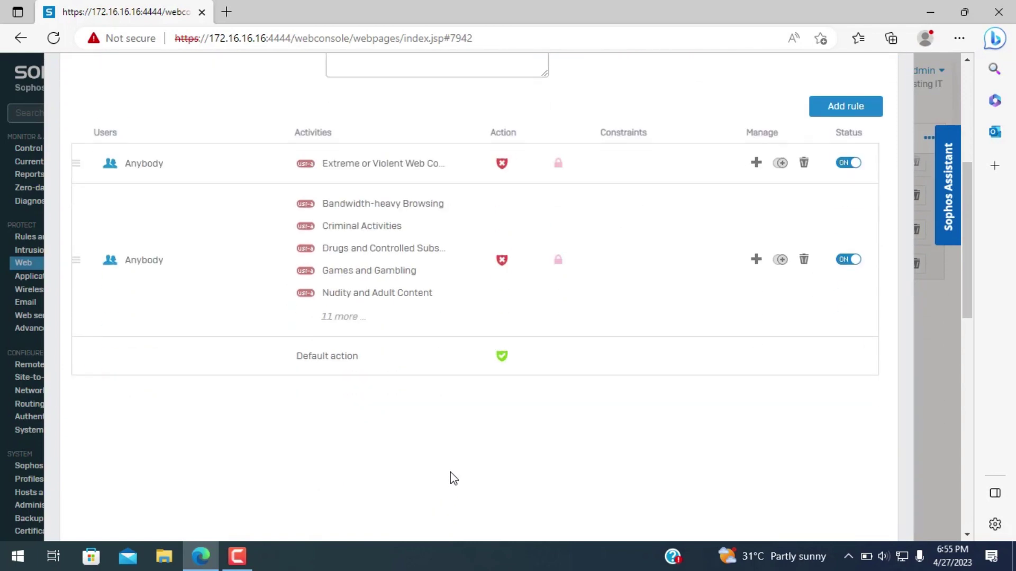
scroll(454, 478, "down", 3)
scroll(207, 325, "up", 5)
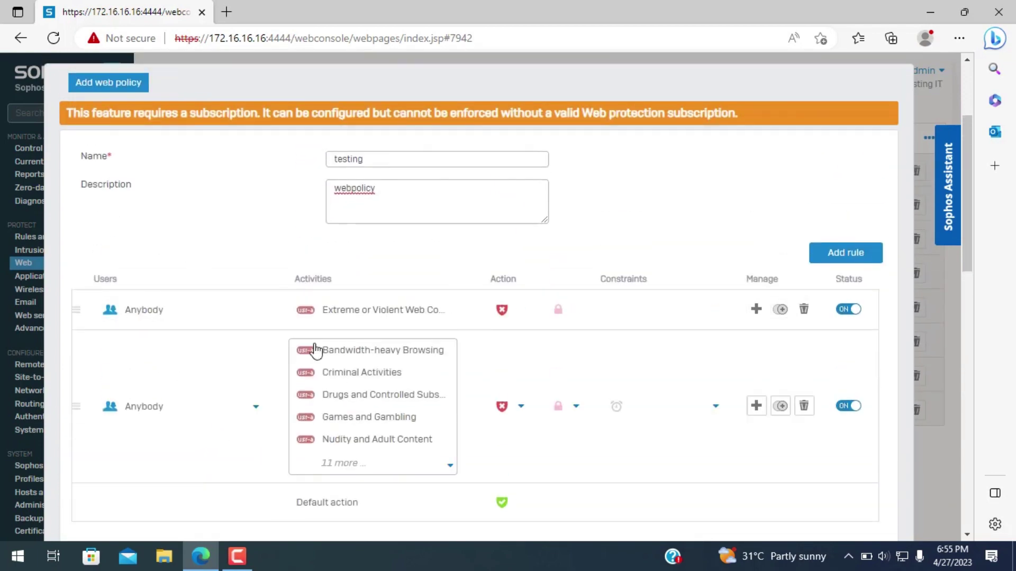
scroll(339, 395, "down", 10)
scroll(317, 417, "up", 8)
scroll(315, 418, "up", 2)
scroll(289, 431, "down", 10)
left_click(110, 518)
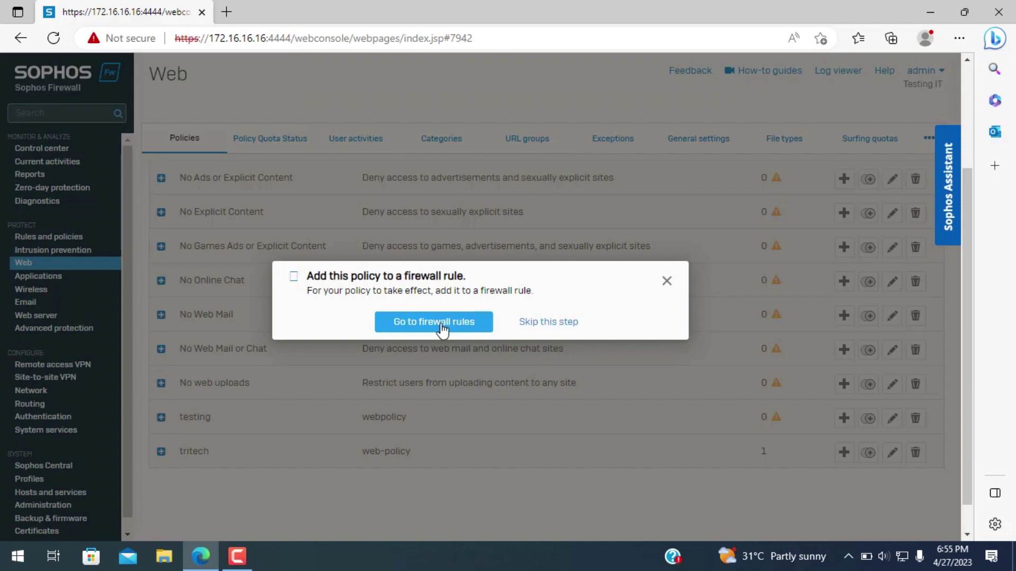
- Set the tritech firewall rule's Web policy to testing and save the rule
left_click(667, 281)
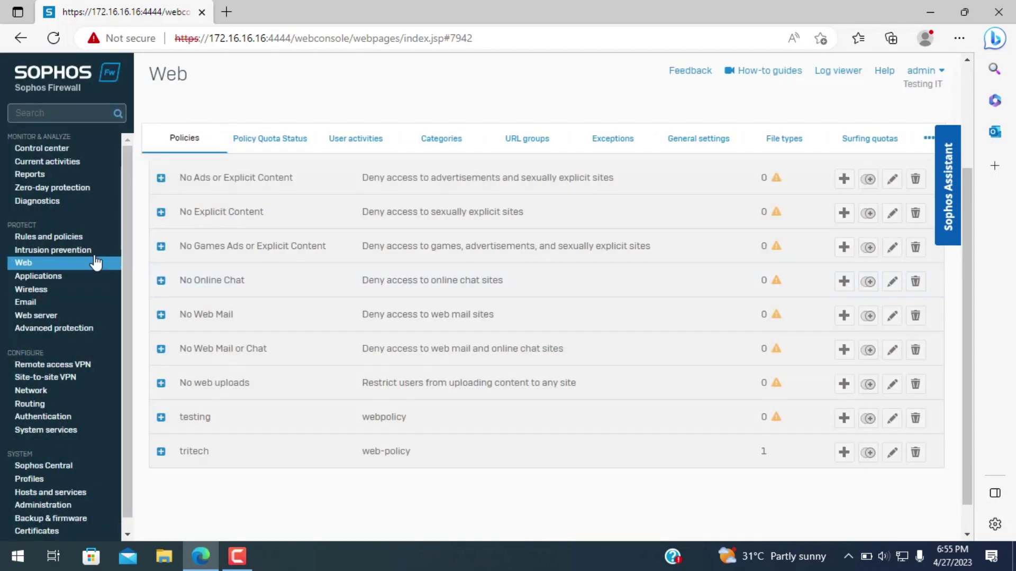
left_click(64, 239)
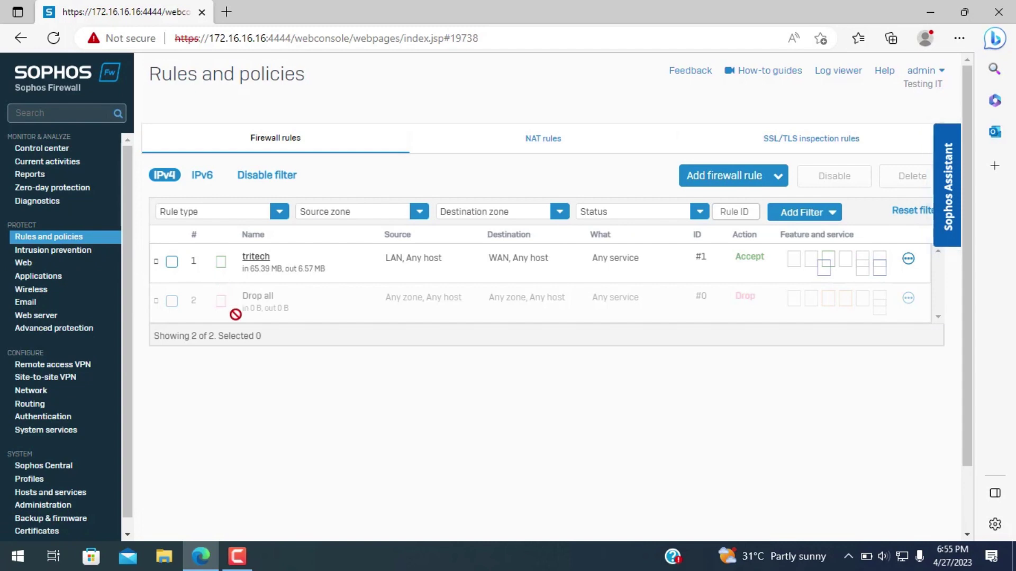
left_click(258, 263)
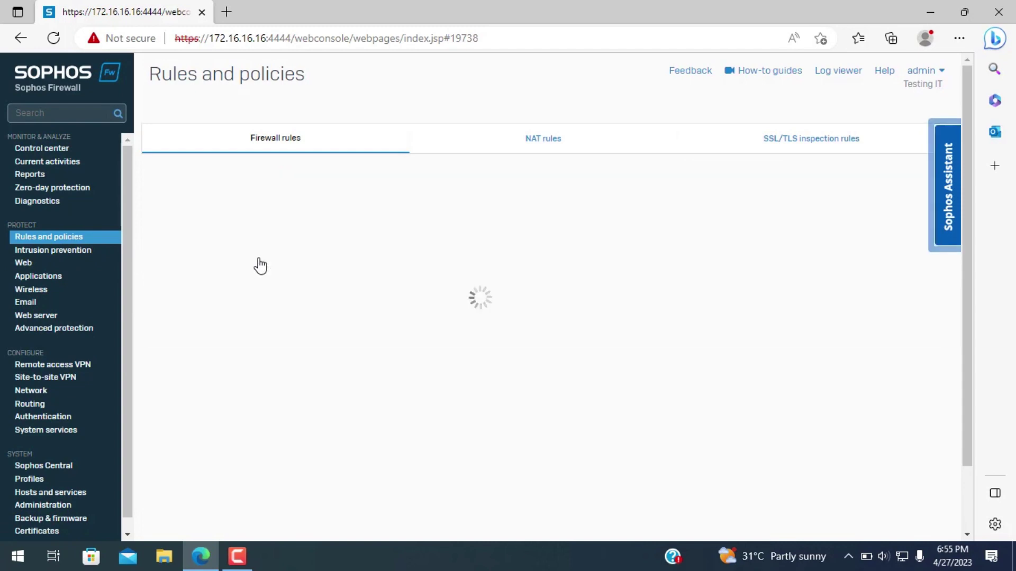
scroll(270, 381, "down", 15)
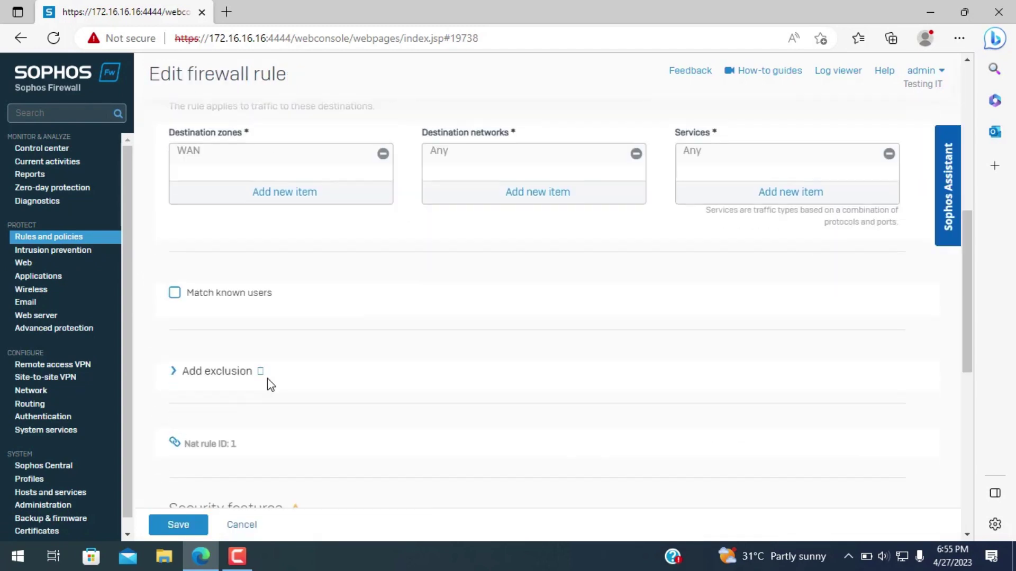
scroll(269, 391, "down", 3)
scroll(268, 451, "up", 2)
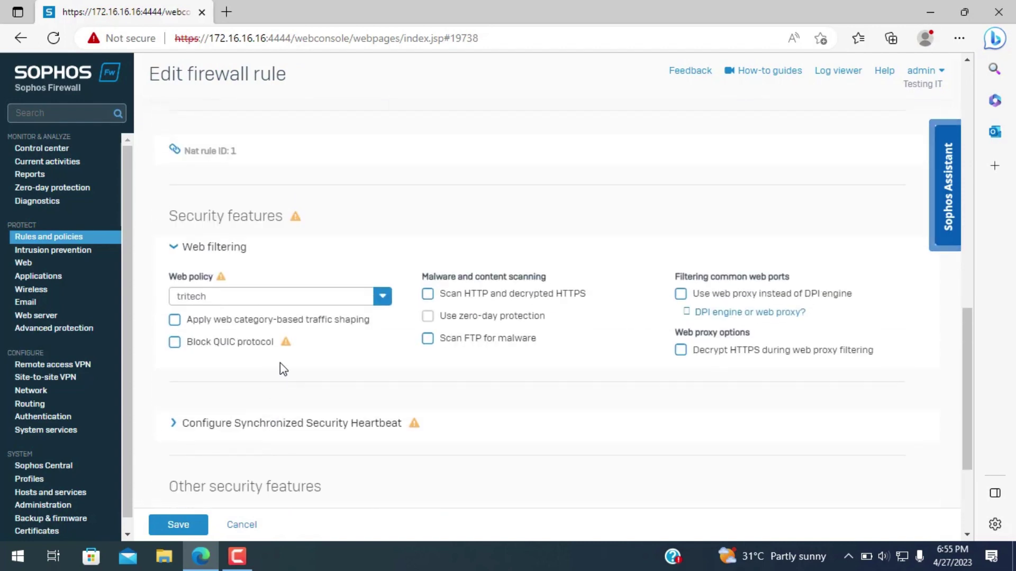
left_click(386, 301)
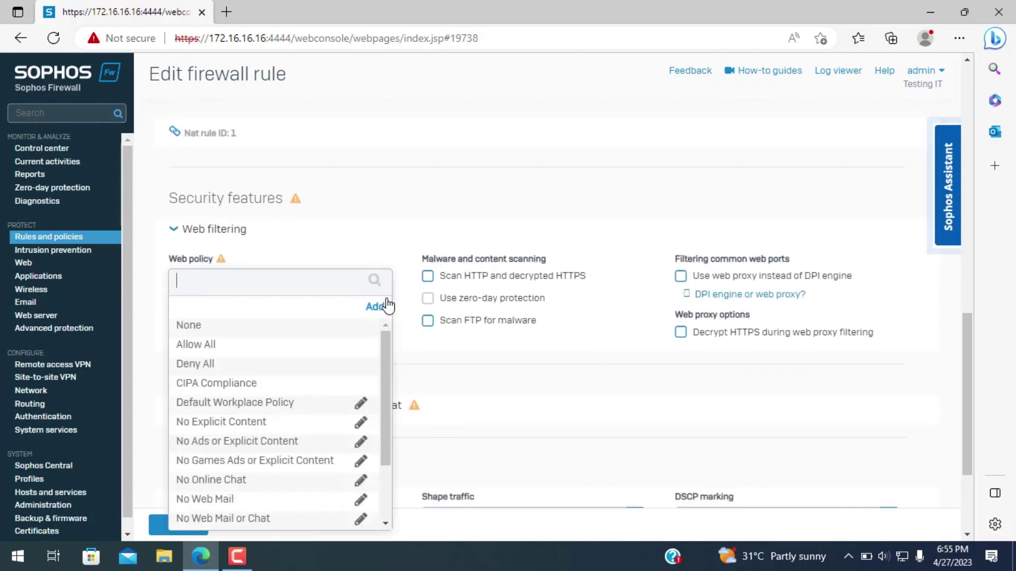
scroll(339, 370, "down", 3)
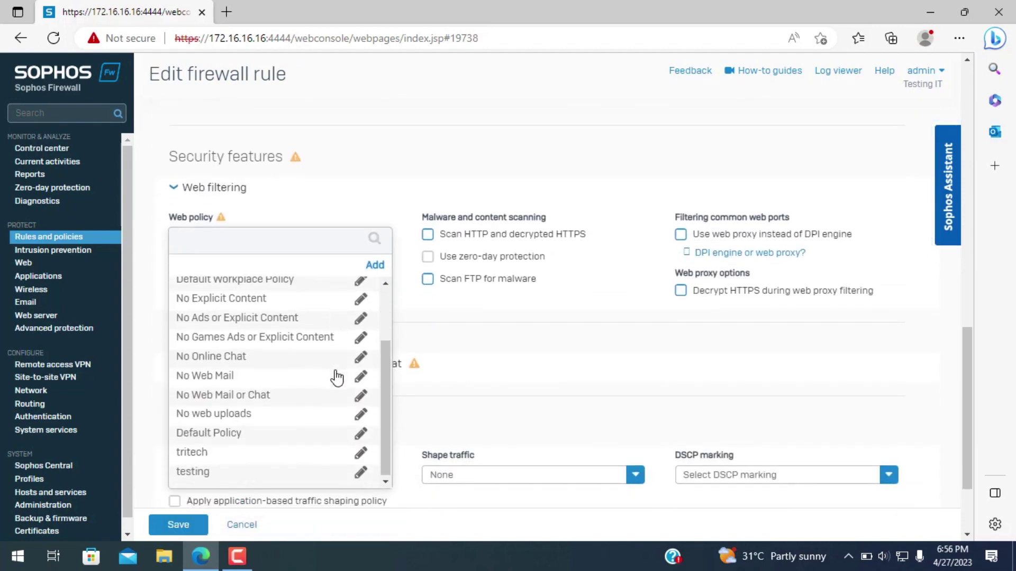
left_click(203, 476)
left_click(180, 525)
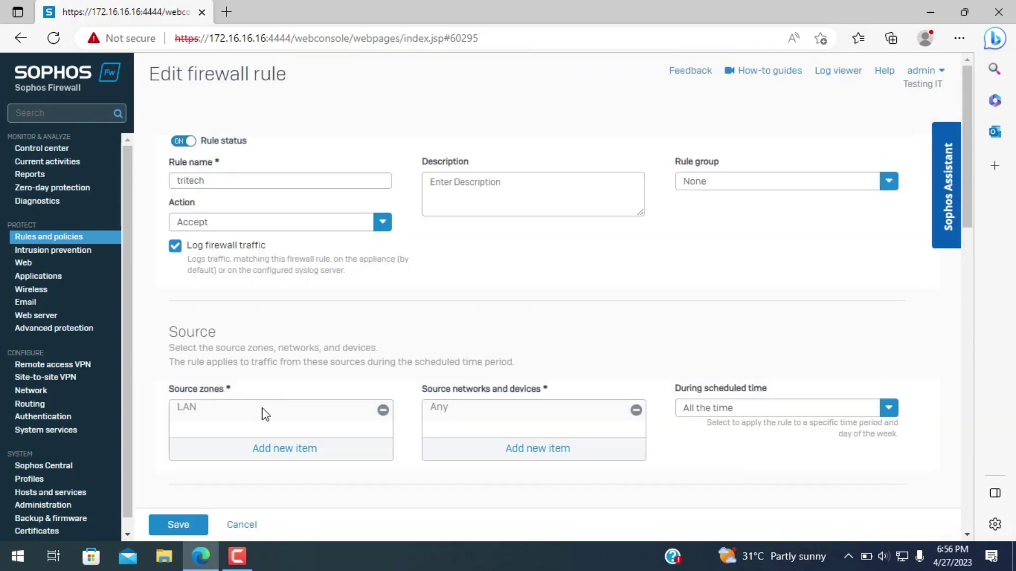
- Enable Block QUIC protocol and Scan HTTP and decrypted HTTPS on the rule, then save
scroll(261, 413, "down", 15)
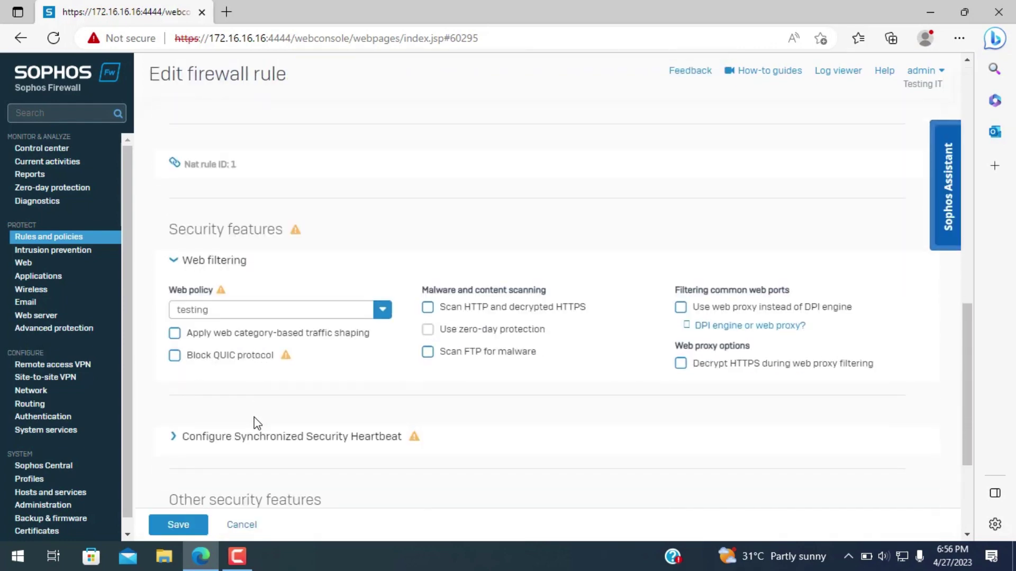
left_click(175, 342)
left_click(428, 294)
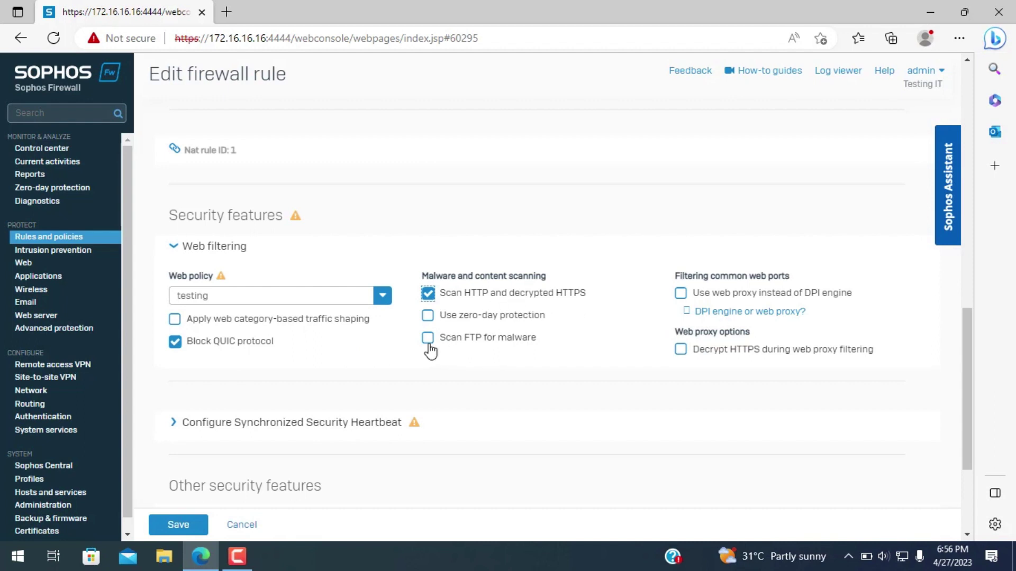
left_click(192, 525)
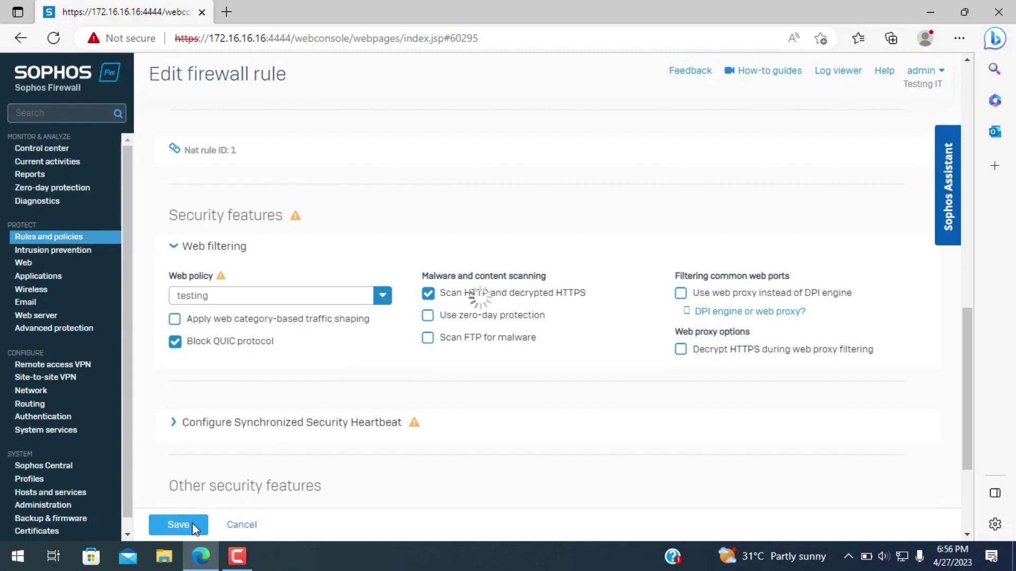